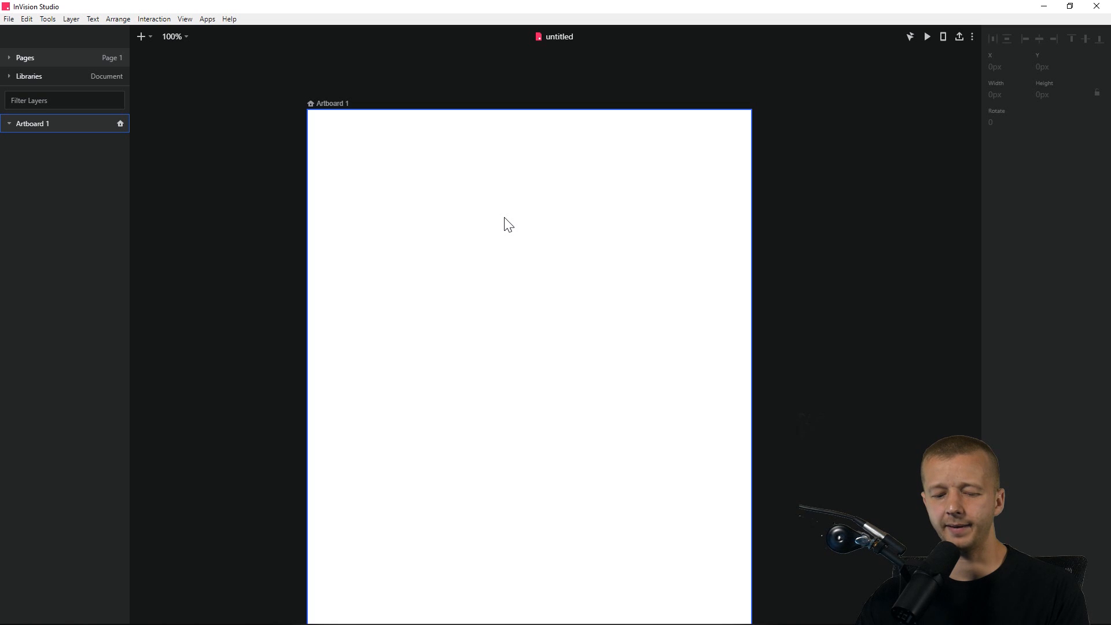
scroll(509, 225, "down", 2)
scroll(505, 222, "up", 2)
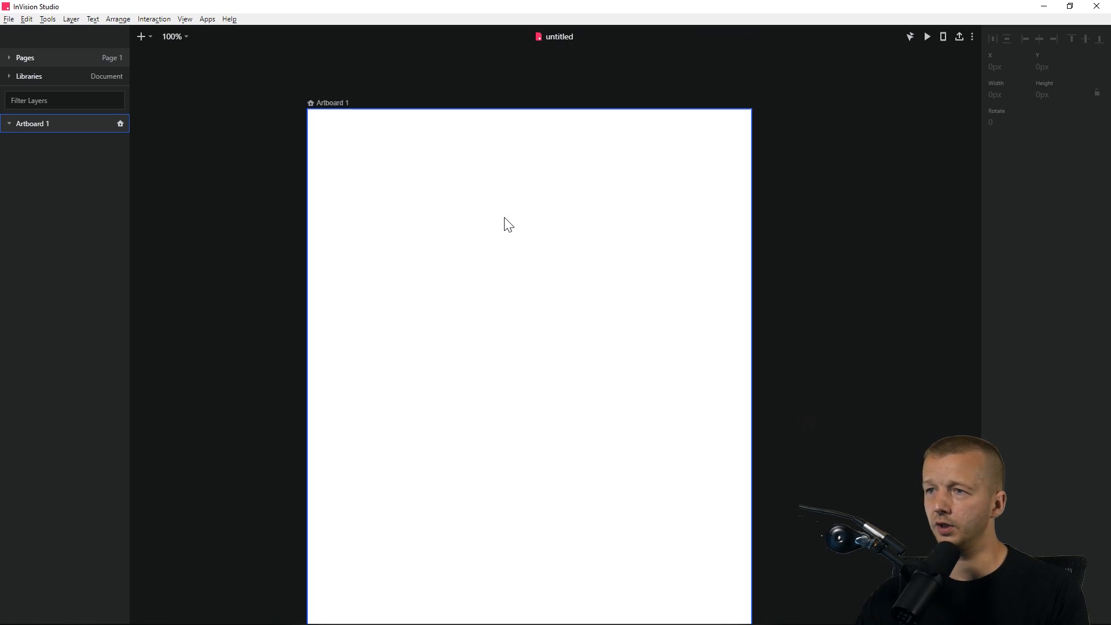
scroll(505, 222, "down", 2)
scroll(510, 227, "up", 1)
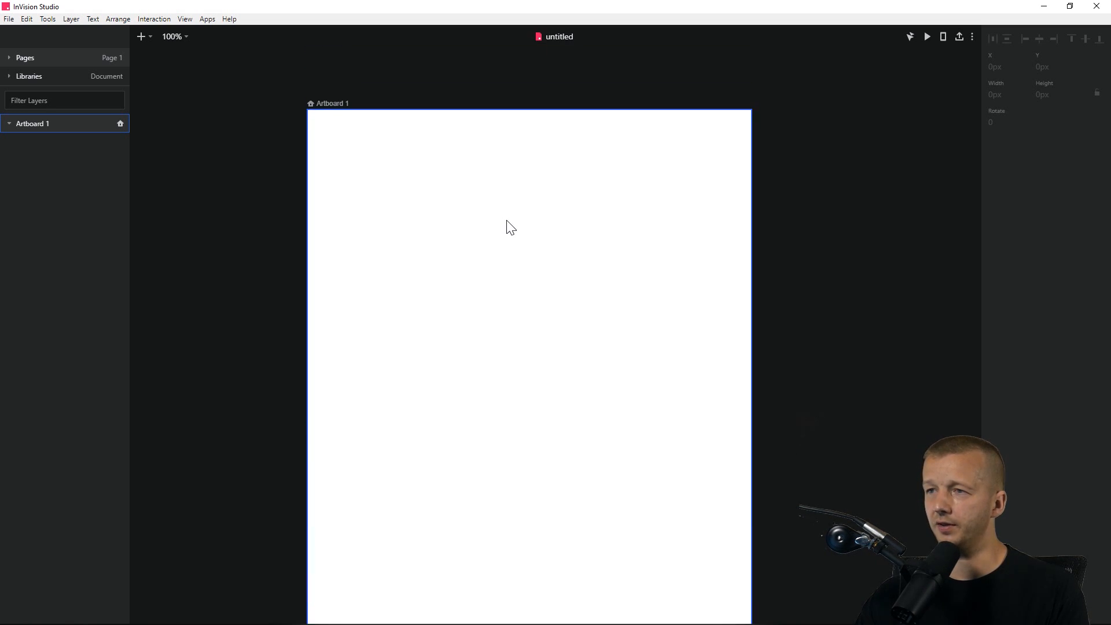
scroll(510, 227, "down", 2)
scroll(508, 227, "up", 2)
scroll(508, 227, "down", 2)
scroll(509, 229, "up", 2)
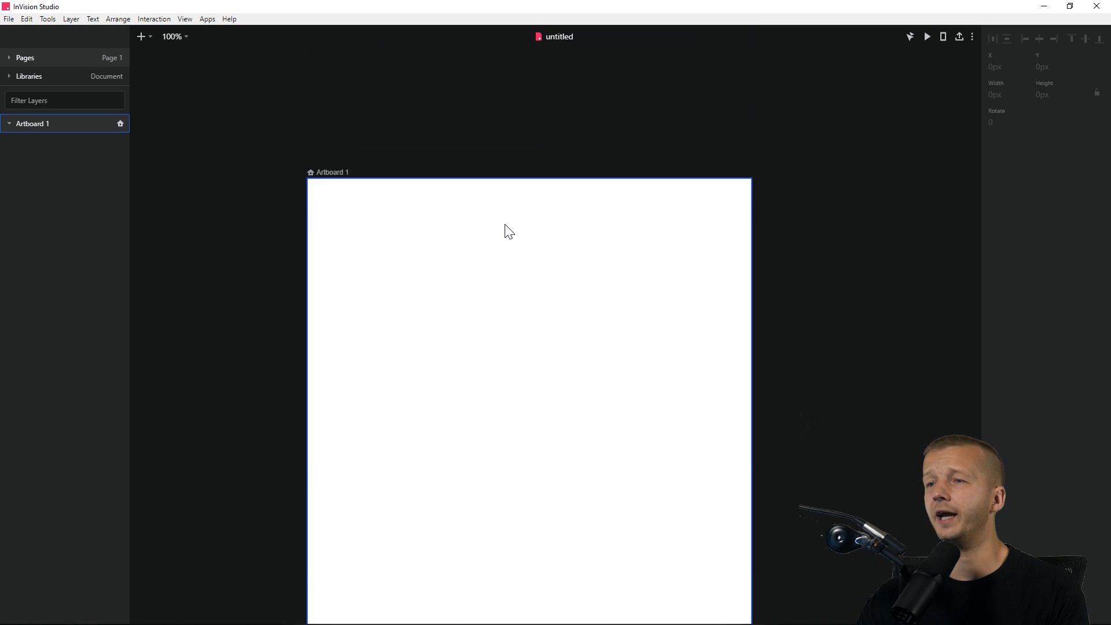
scroll(506, 225, "up", 1)
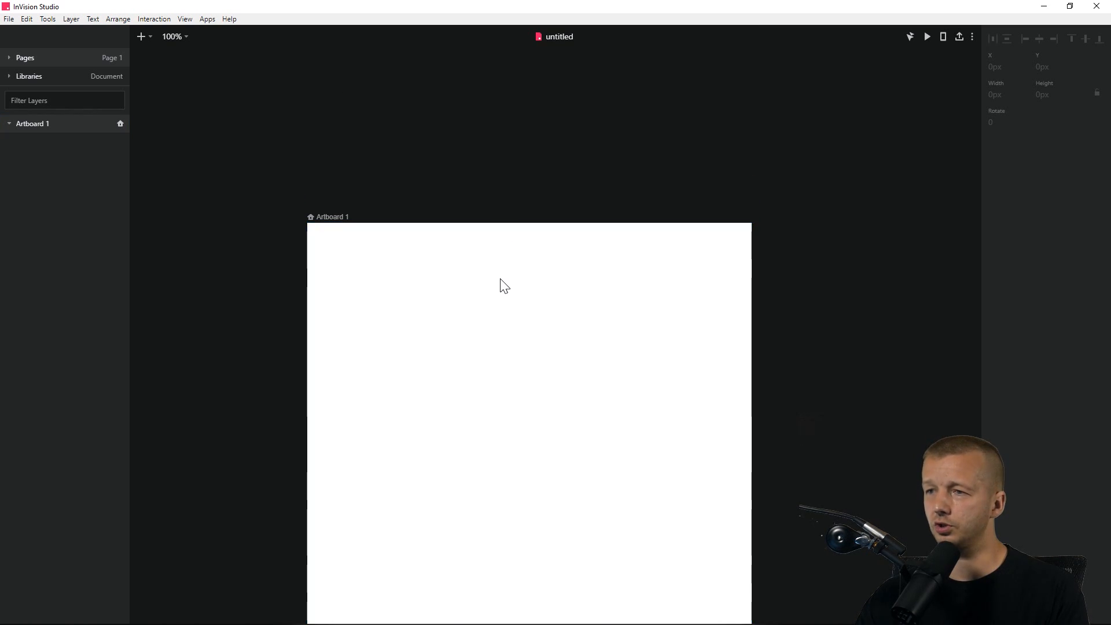
scroll(499, 285, "down", 2)
scroll(499, 321, "up", 2)
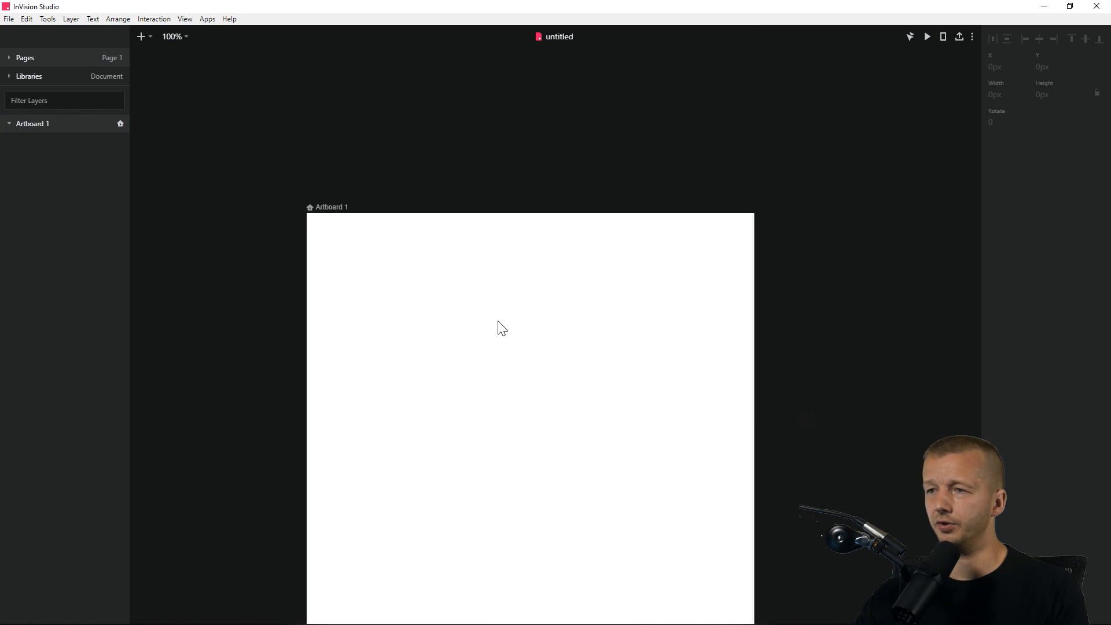
scroll(496, 325, "down", 1)
scroll(496, 325, "down", 1)
scroll(498, 211, "down", 1)
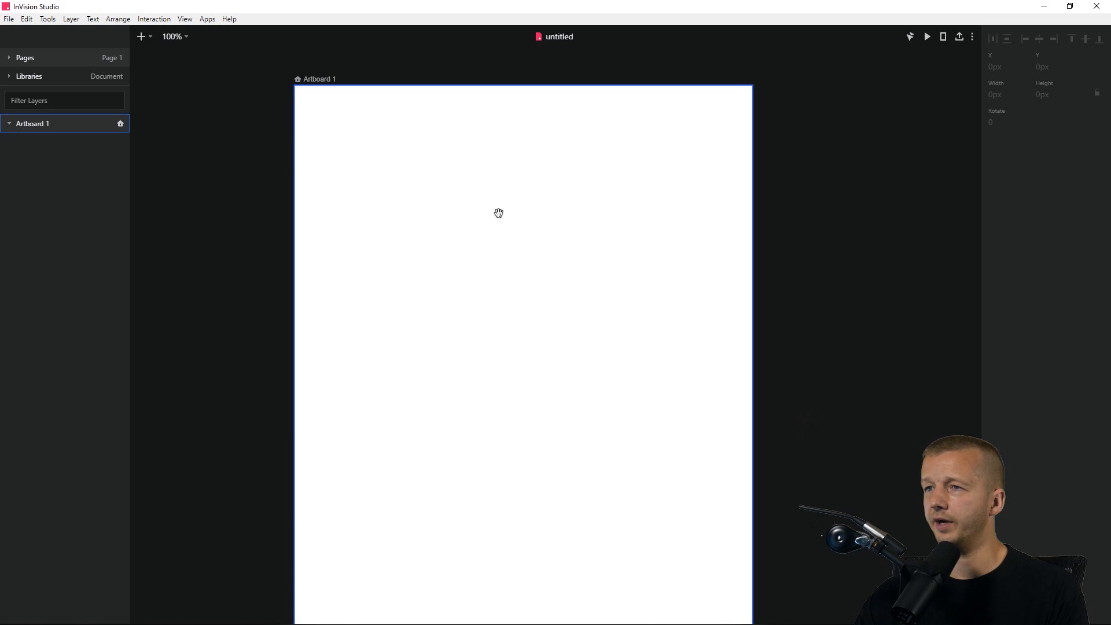
scroll(506, 226, "down", 2)
scroll(518, 254, "down", 1)
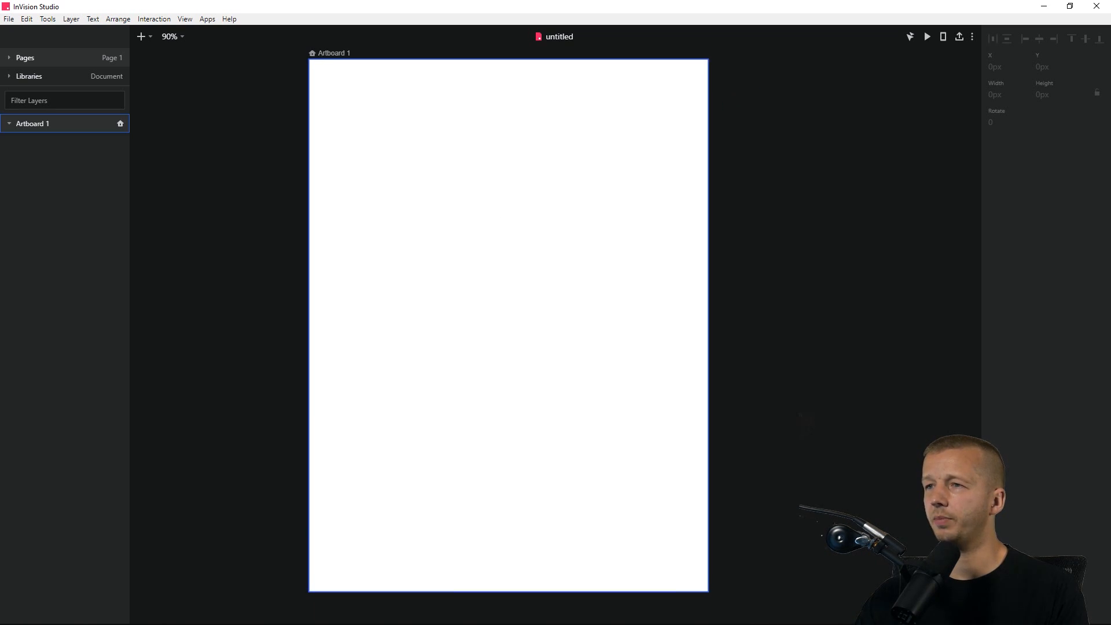
Select the iPad Air artboard and add a single background fill to it.
left_click(339, 60)
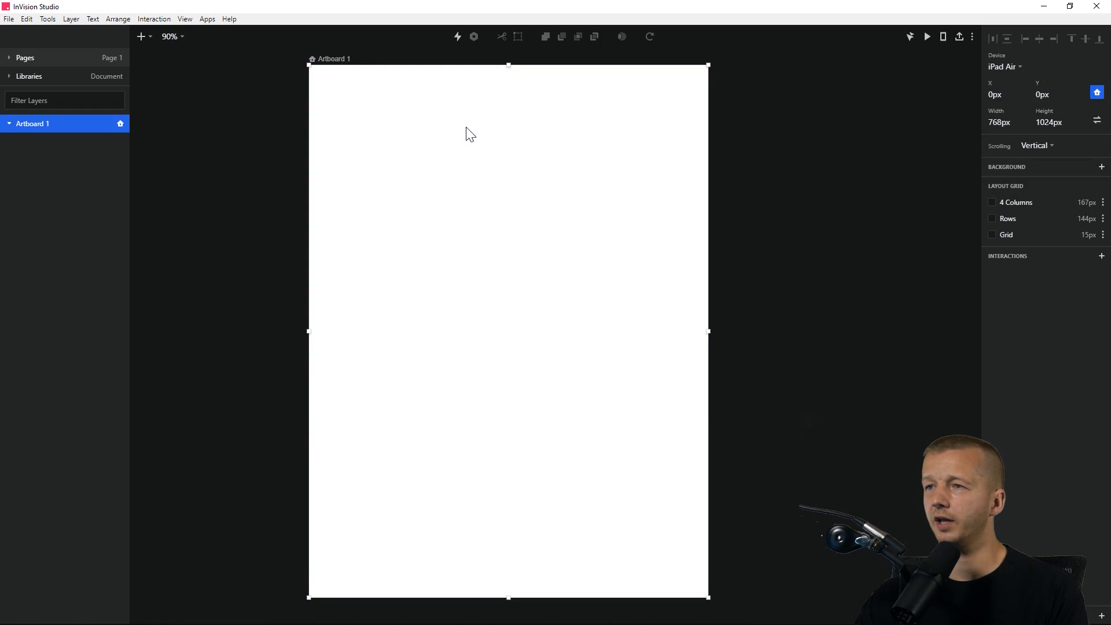
scroll(472, 140, "down", 1)
scroll(477, 141, "up", 1)
scroll(477, 139, "down", 1)
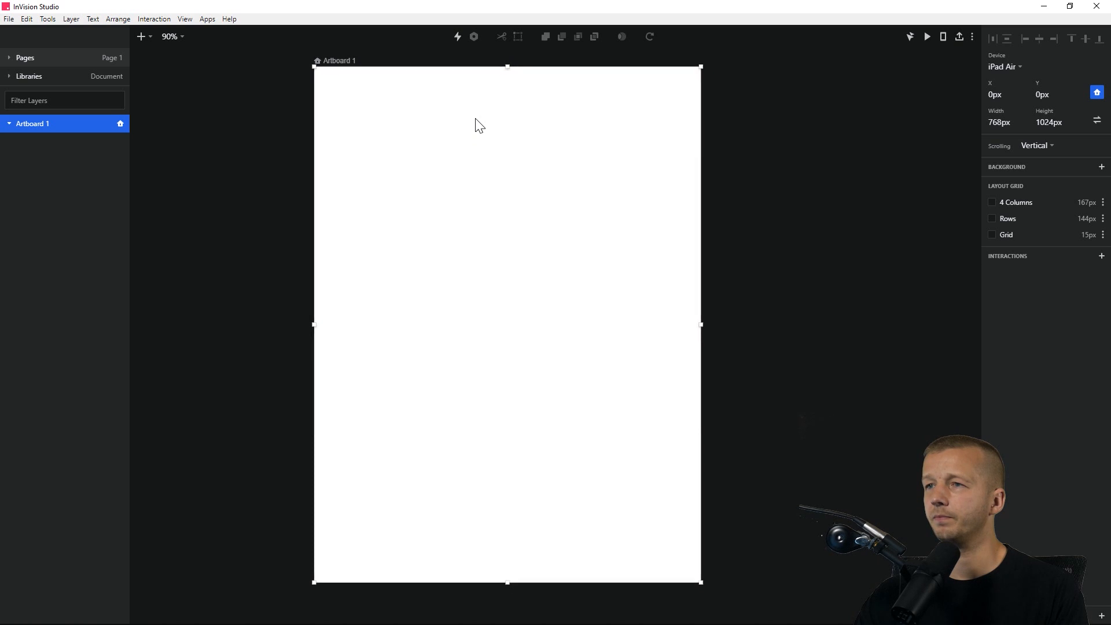
scroll(484, 122, "up", 1)
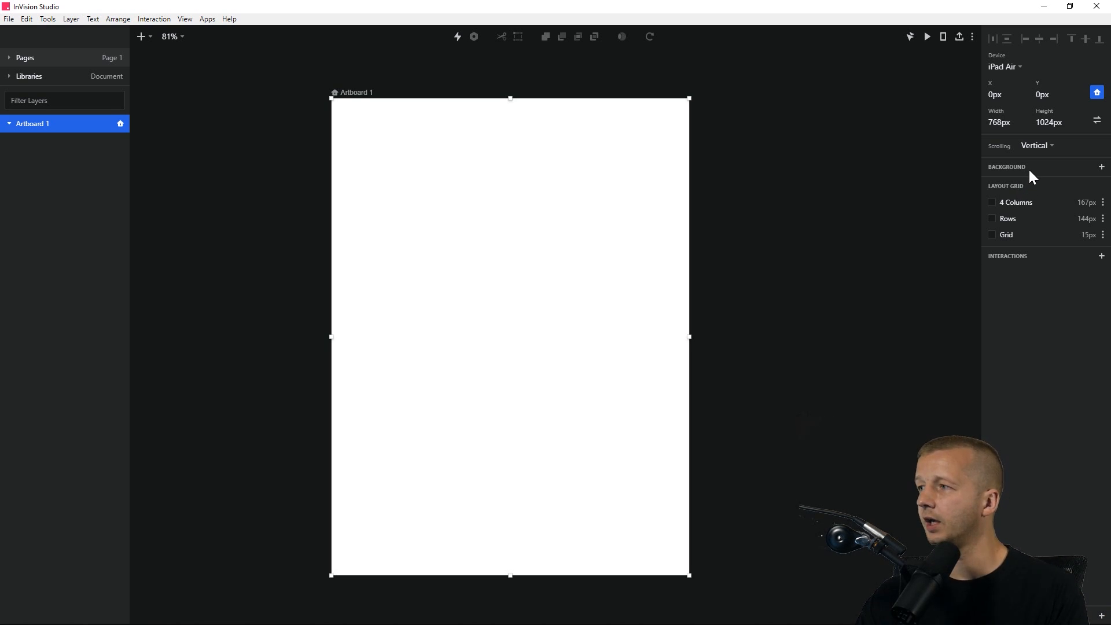
left_click(1103, 168)
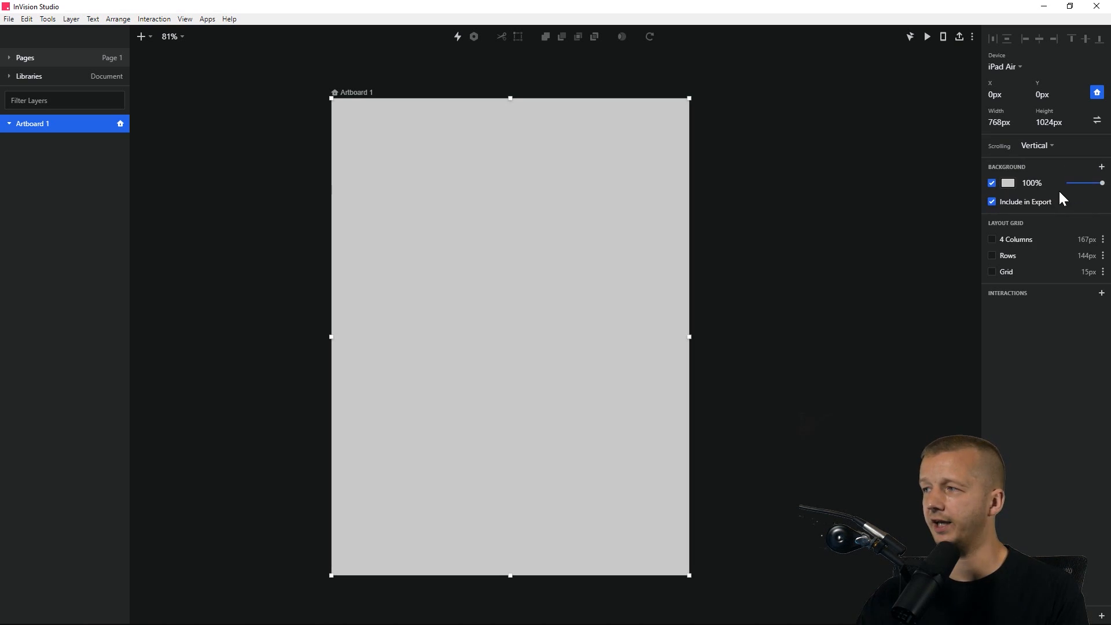
left_click(1103, 168)
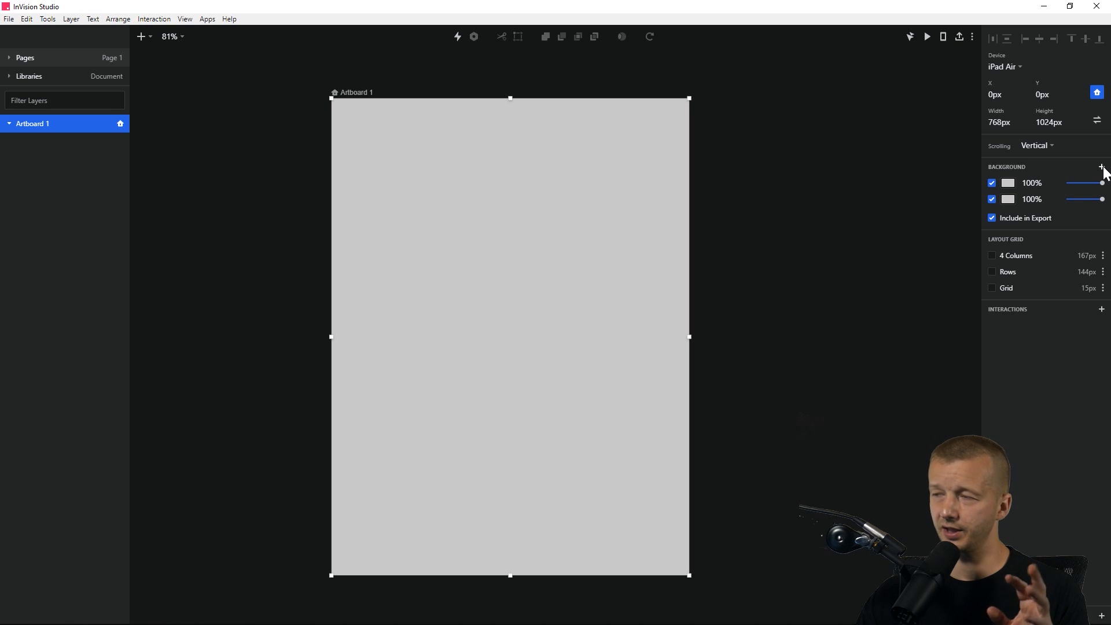
left_click(994, 197)
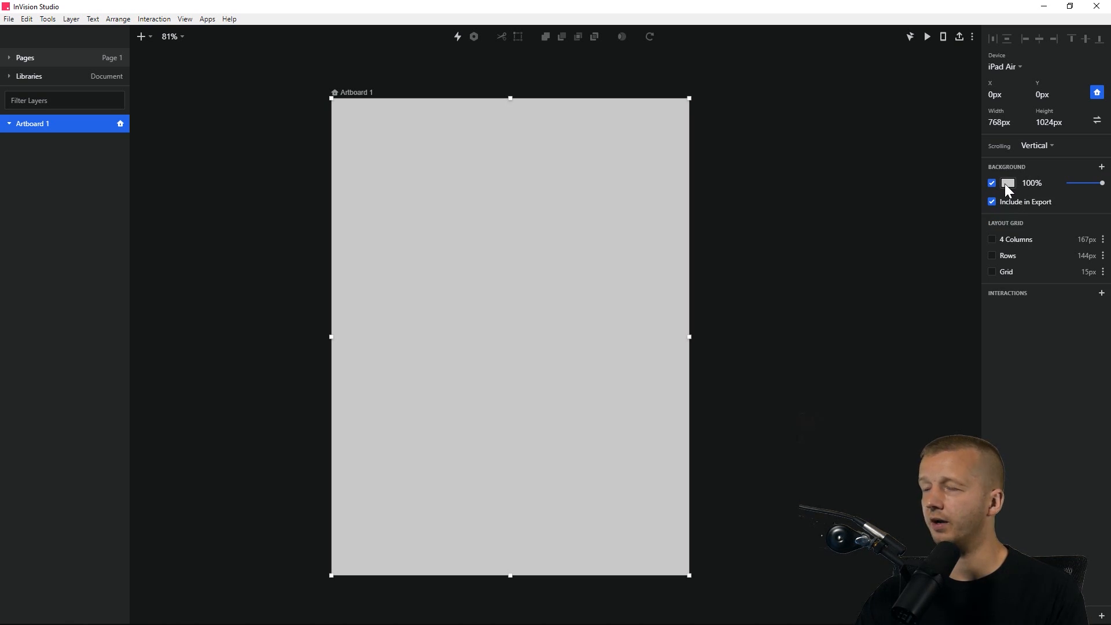
Set the artboard's background fill to the dark blue solid colour 2A2D3E.
left_click(1008, 183)
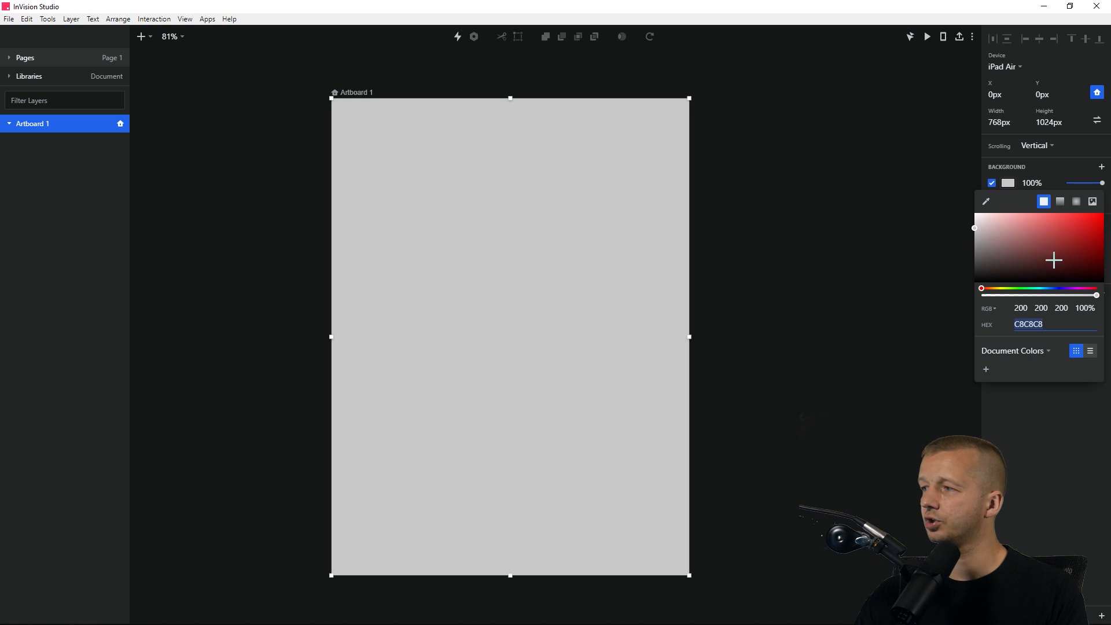
left_click_drag(1056, 288, 1056, 289)
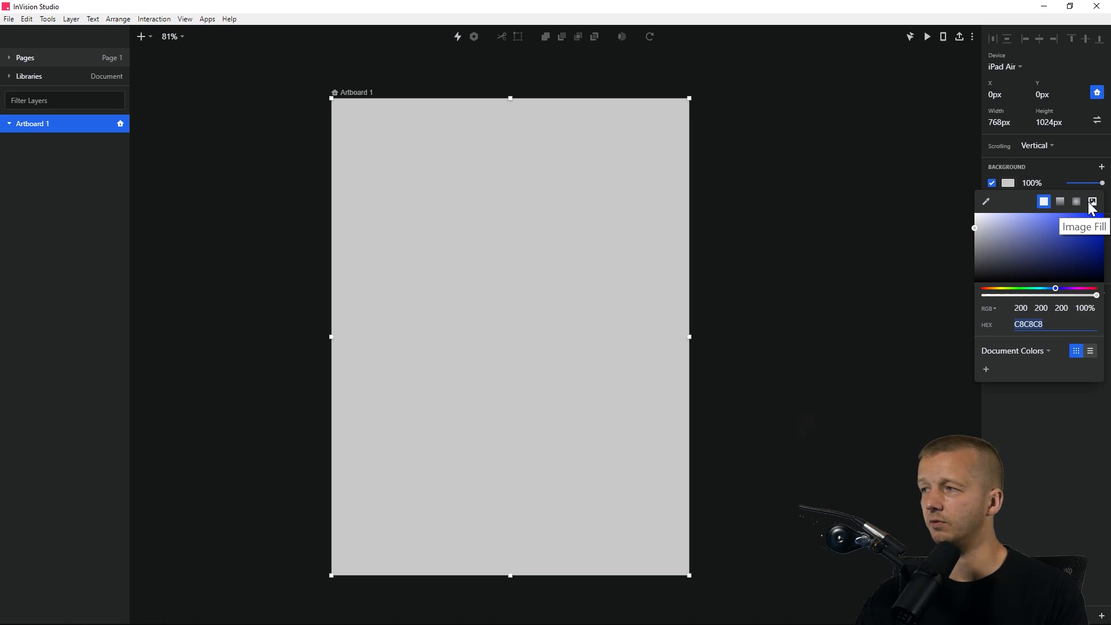
left_click(1048, 249)
left_click_drag(1051, 250, 1016, 266)
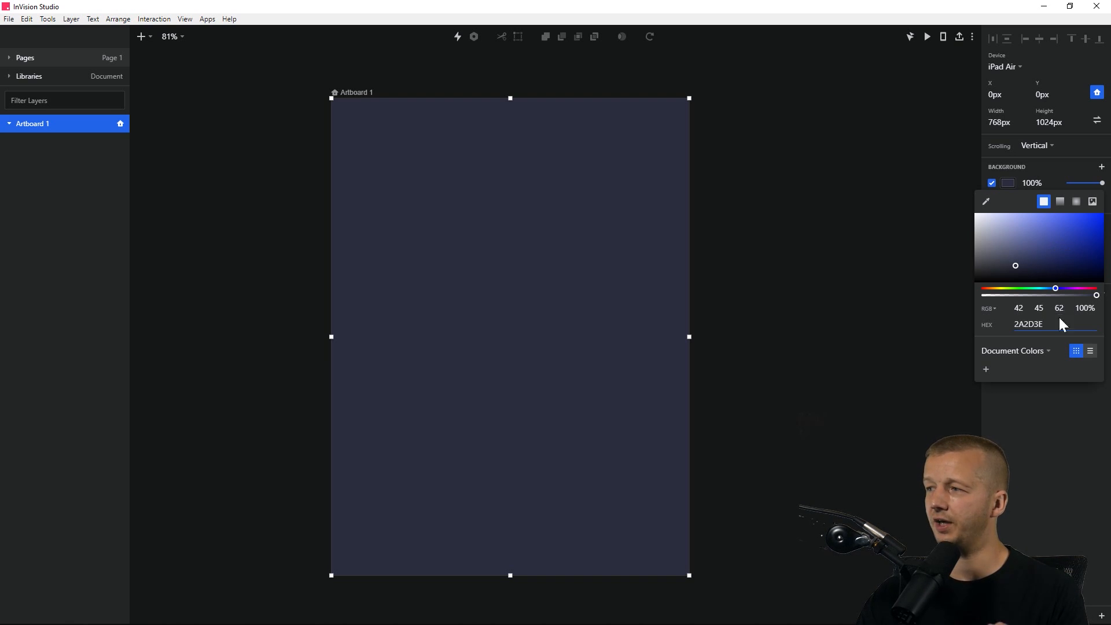
double_click(1032, 323)
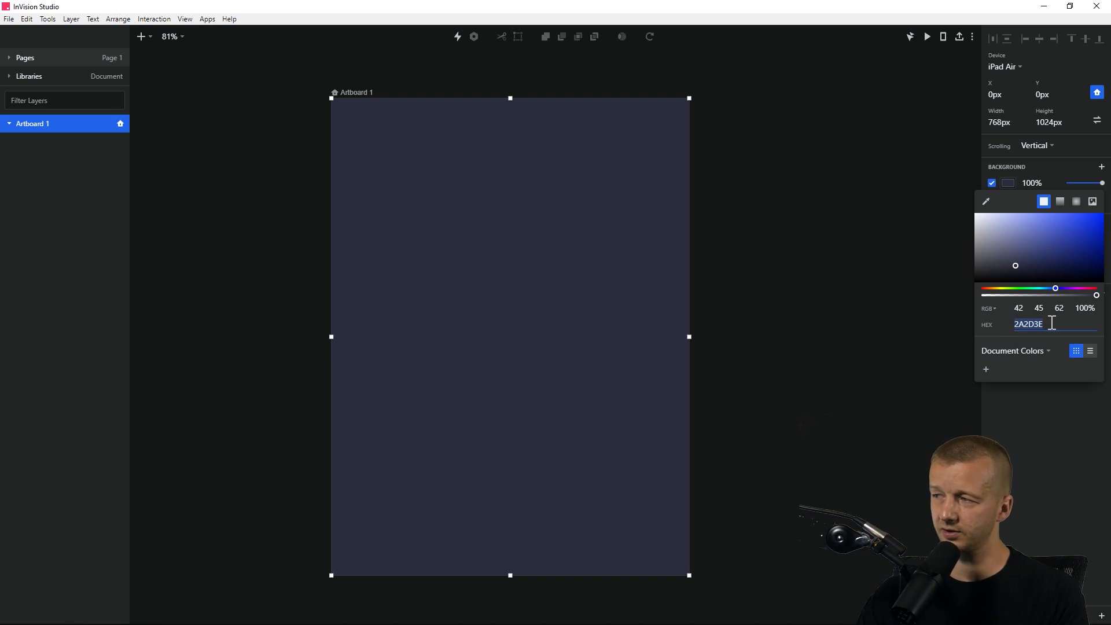
Compare the Global Colors and Document Colors palettes, save the background colour to Document Colors, and close the colour picker.
left_click(1024, 350)
left_click(1024, 350)
left_click(1020, 351)
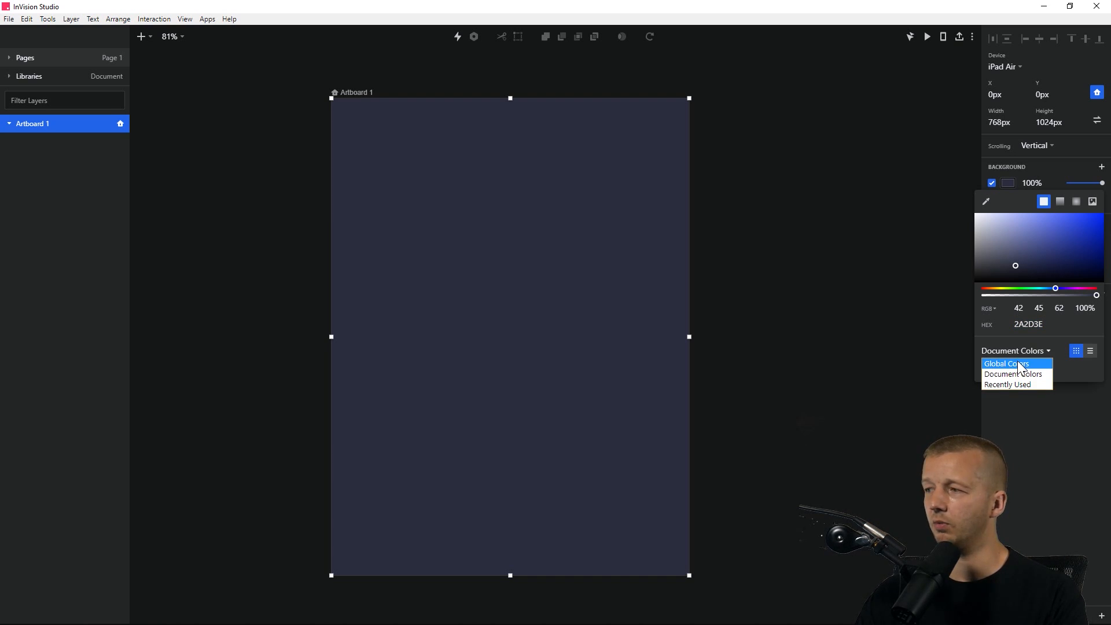
left_click(1018, 365)
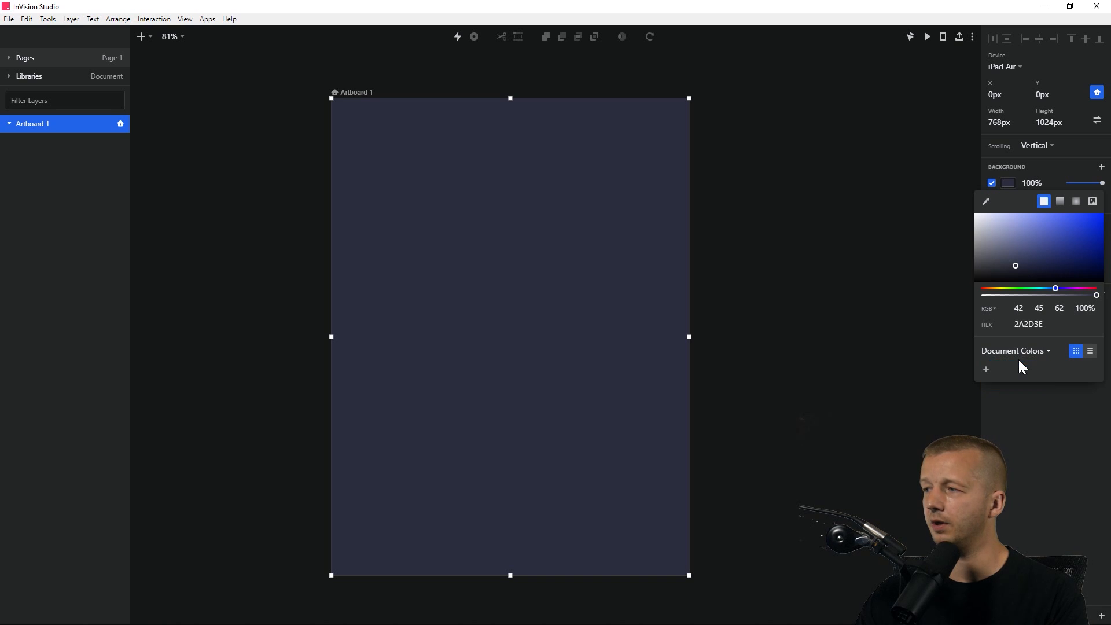
left_click(1032, 353)
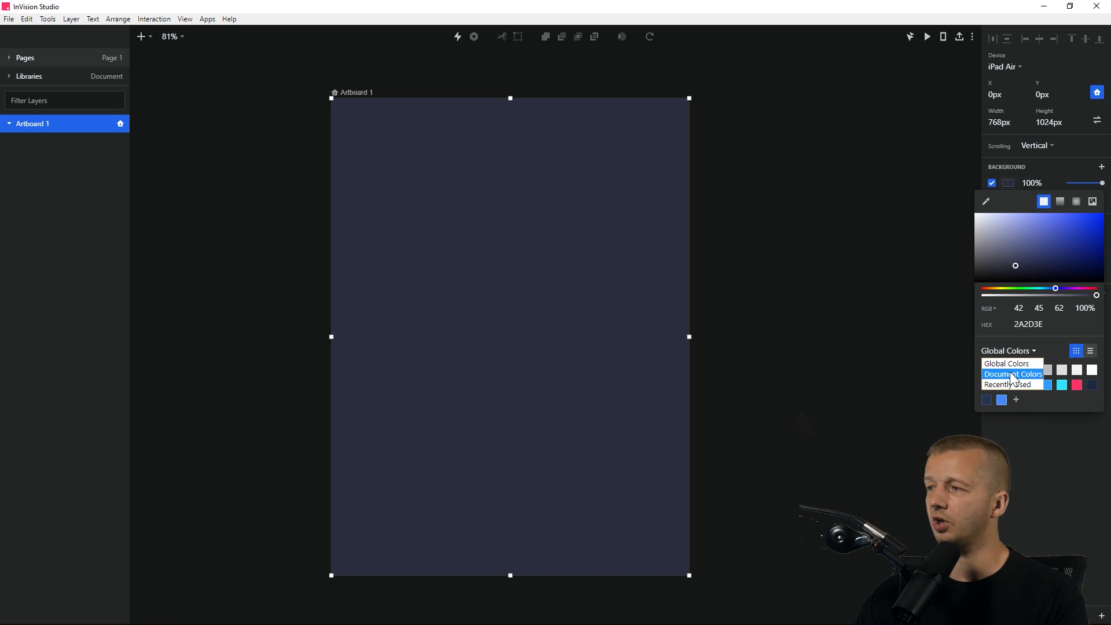
left_click(1019, 367)
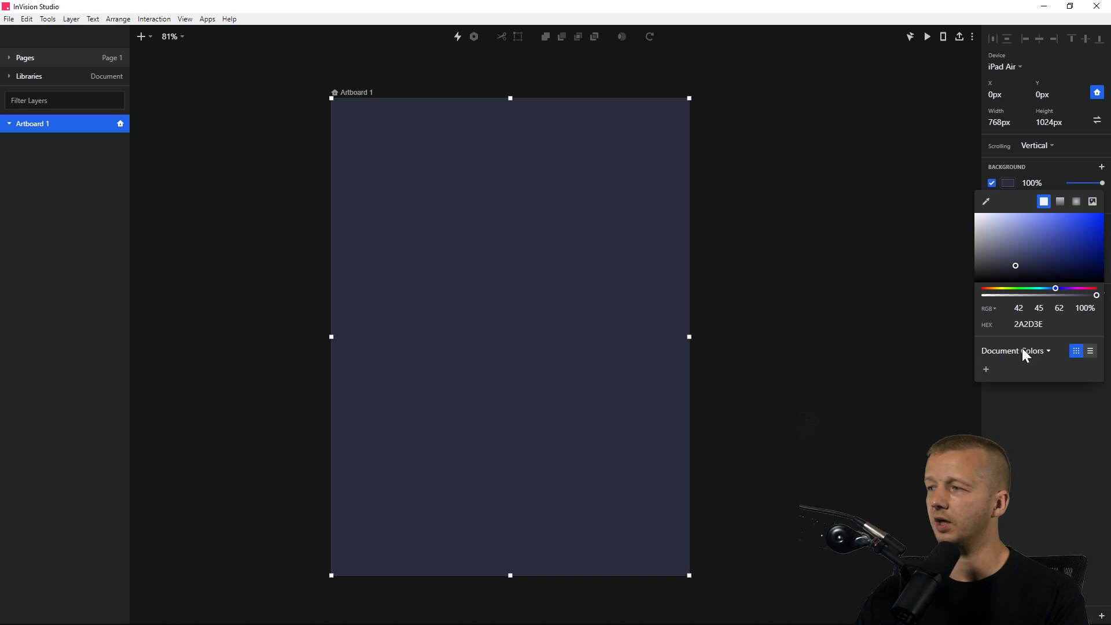
left_click(987, 369)
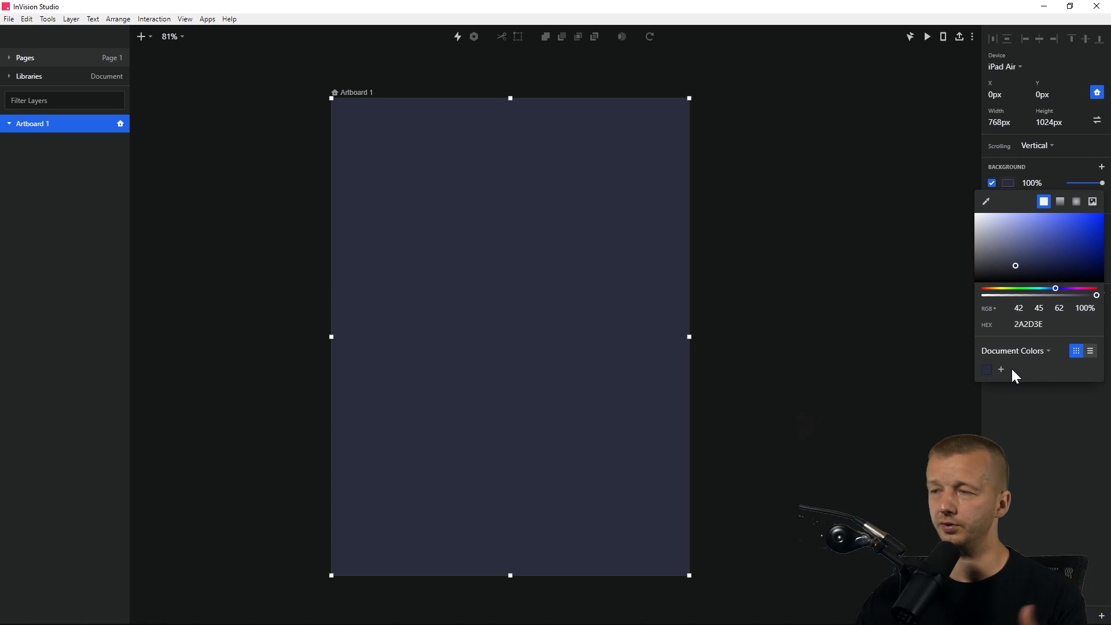
left_click(1001, 351)
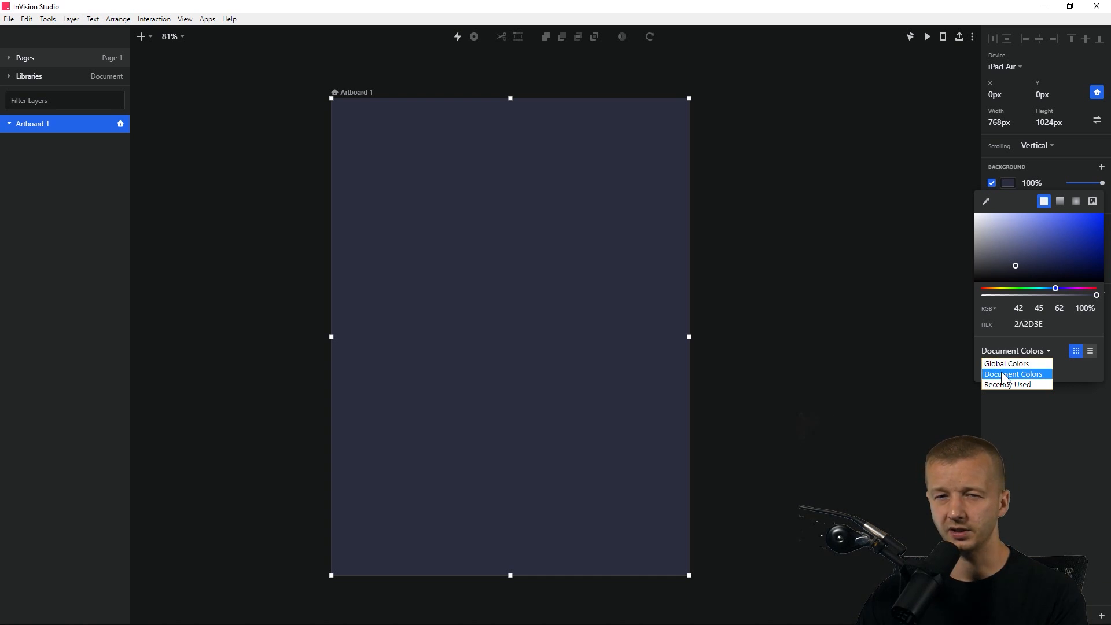
left_click(1003, 379)
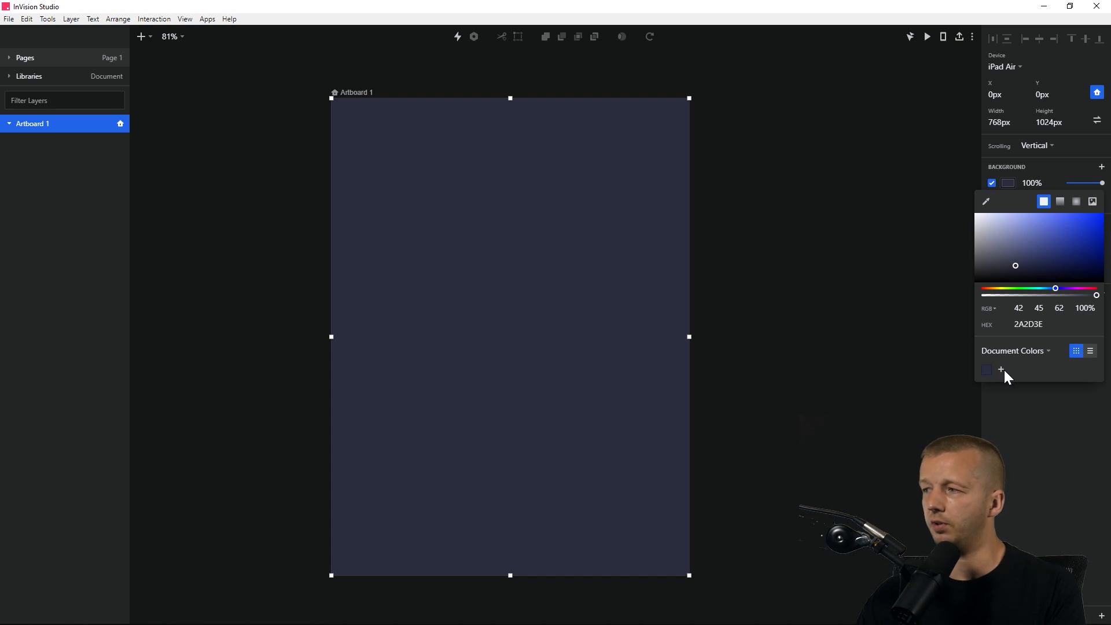
left_click(249, 140)
left_click(253, 145)
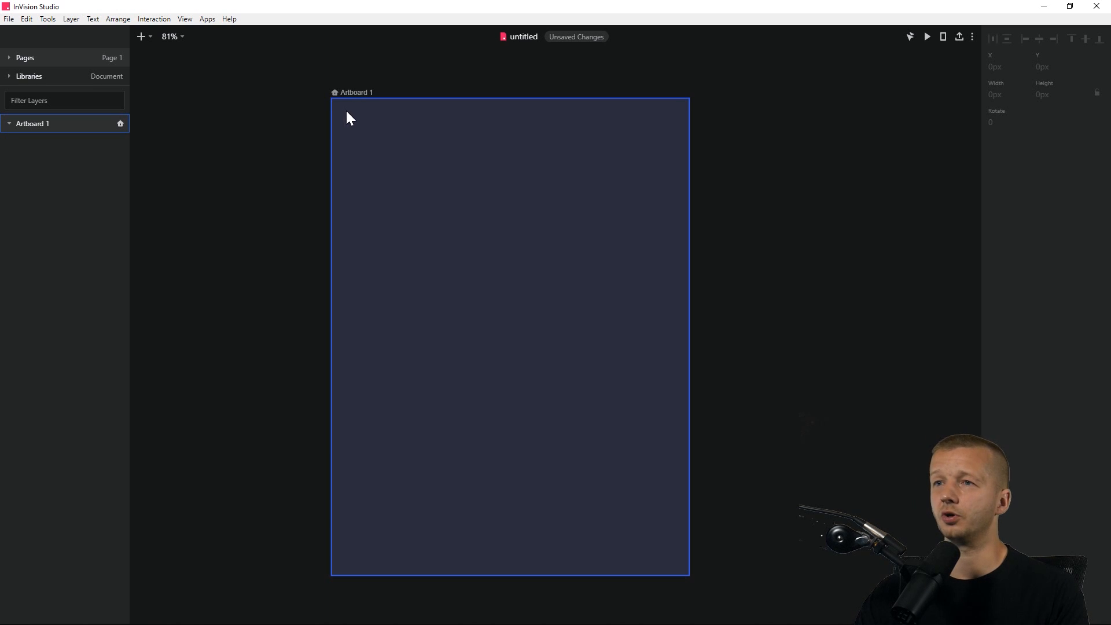
left_click(364, 120)
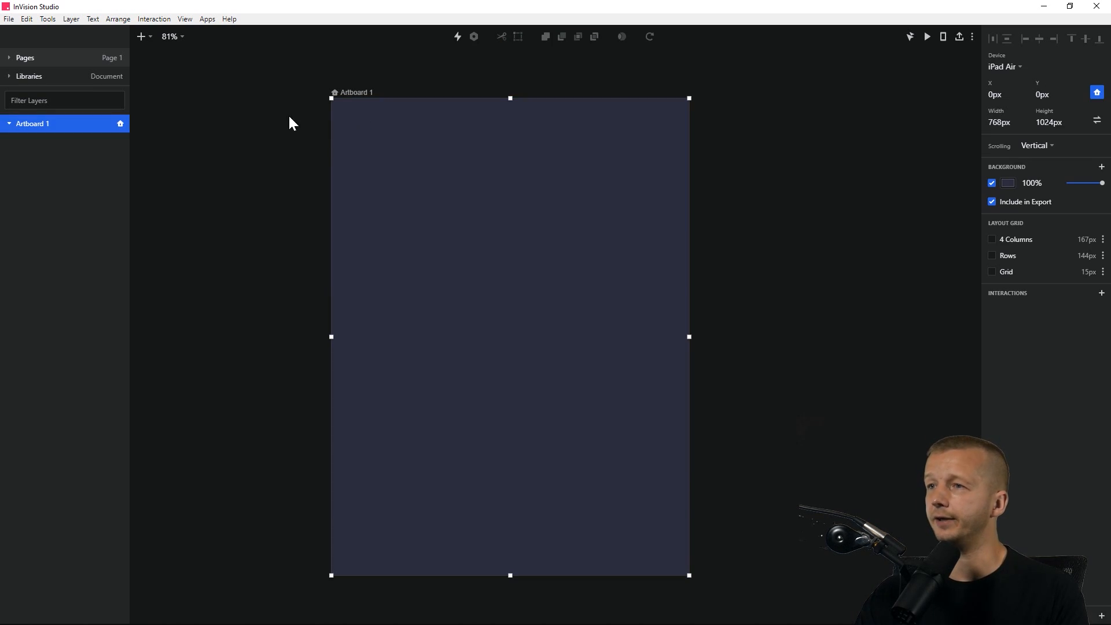
left_click(549, 79)
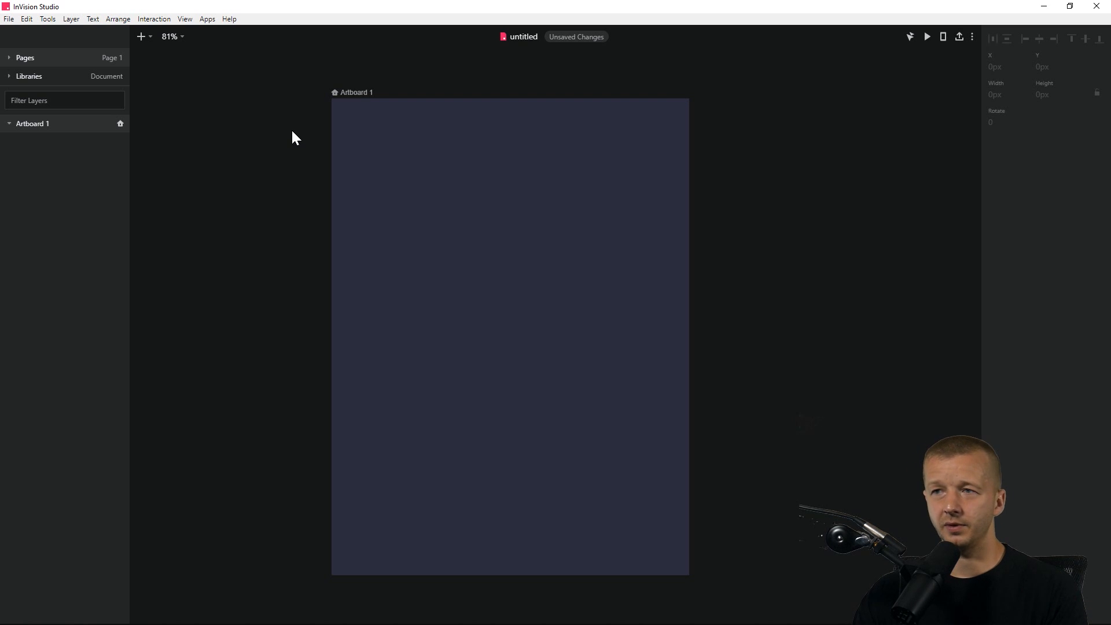
left_click(151, 37)
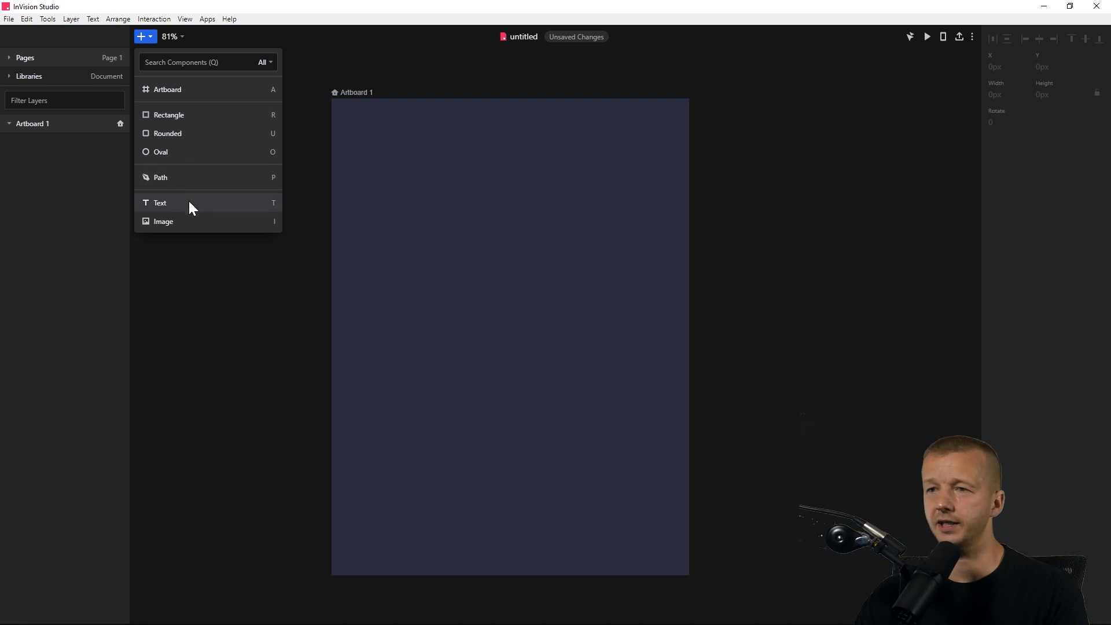
left_click(146, 36)
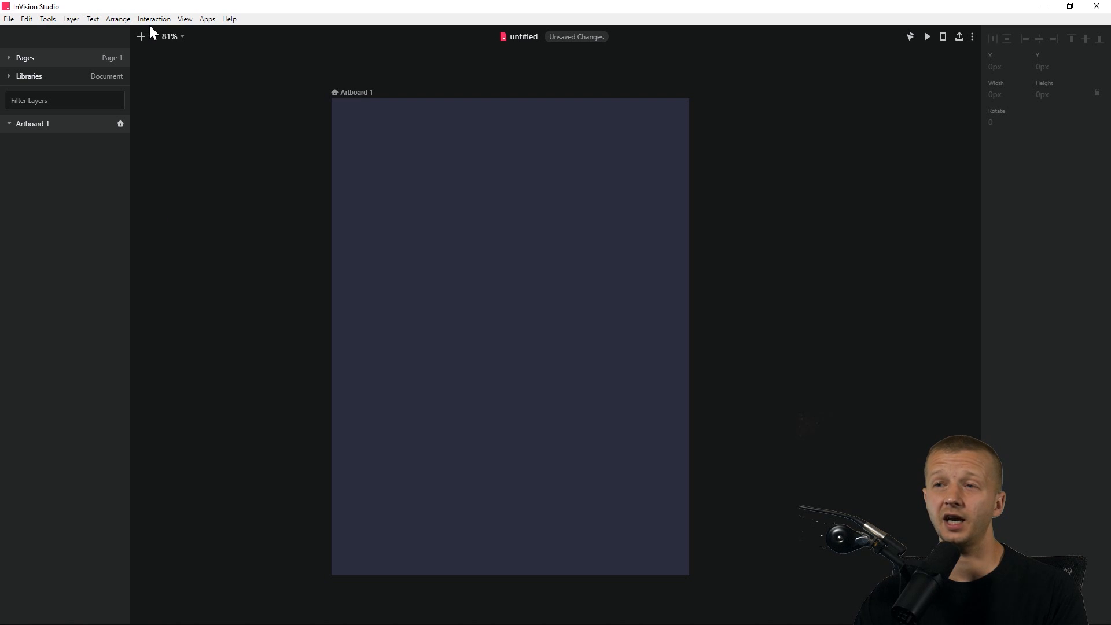
left_click(149, 37)
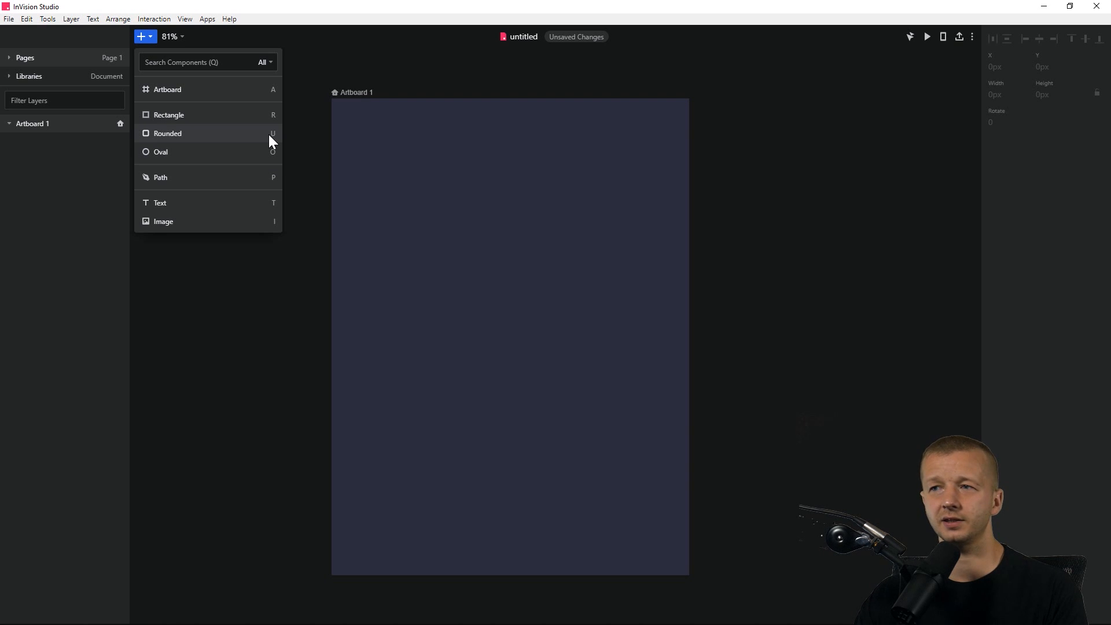
left_click(153, 36)
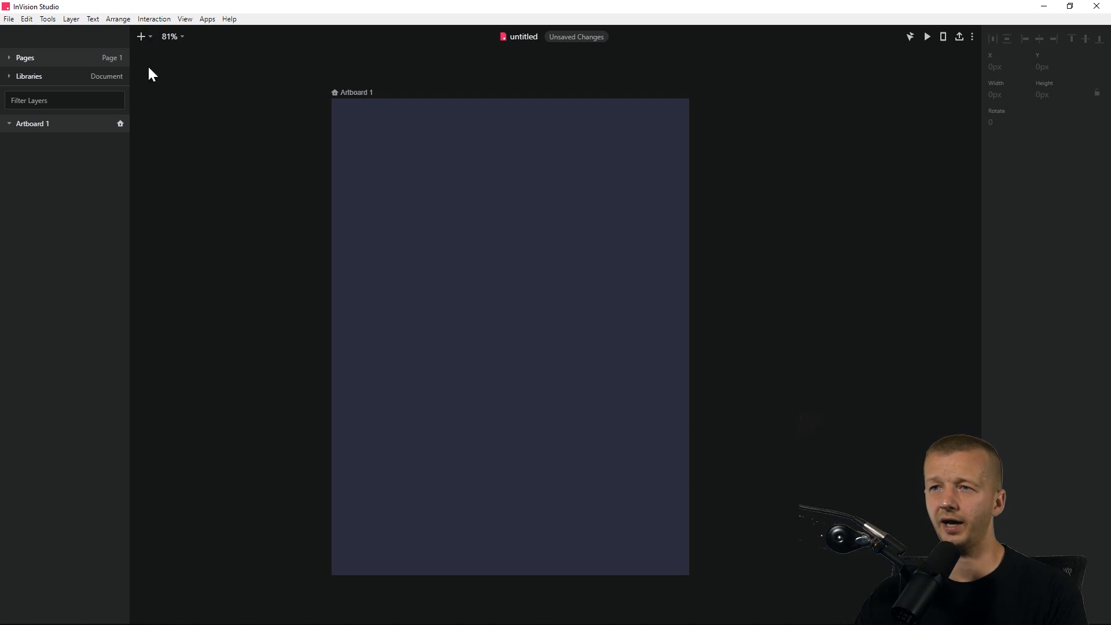
left_click(187, 19)
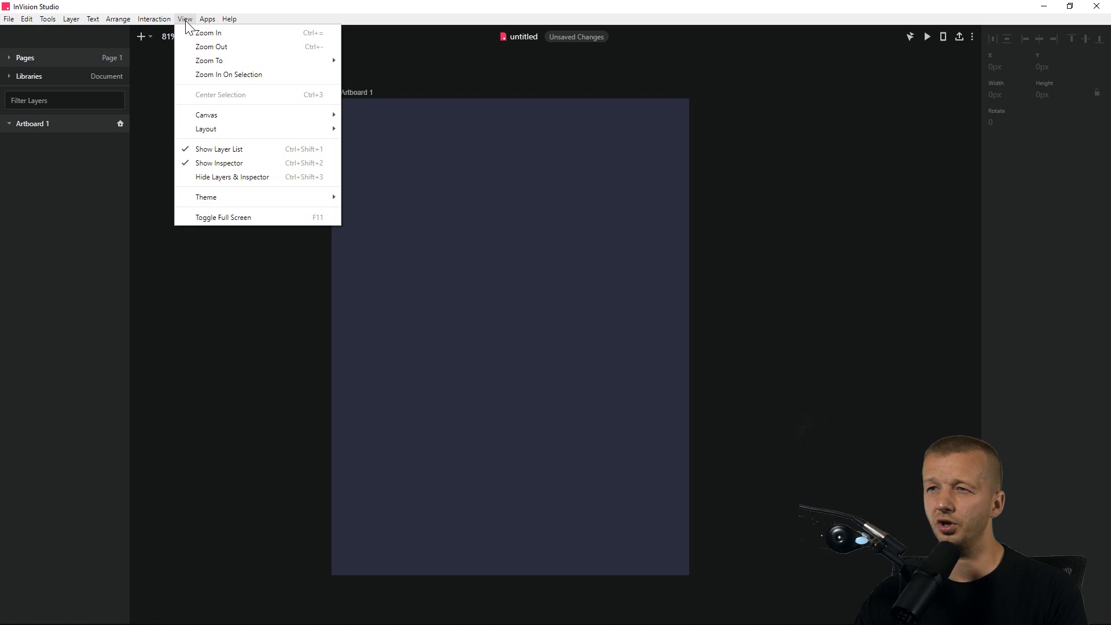
mouse_move(218, 131)
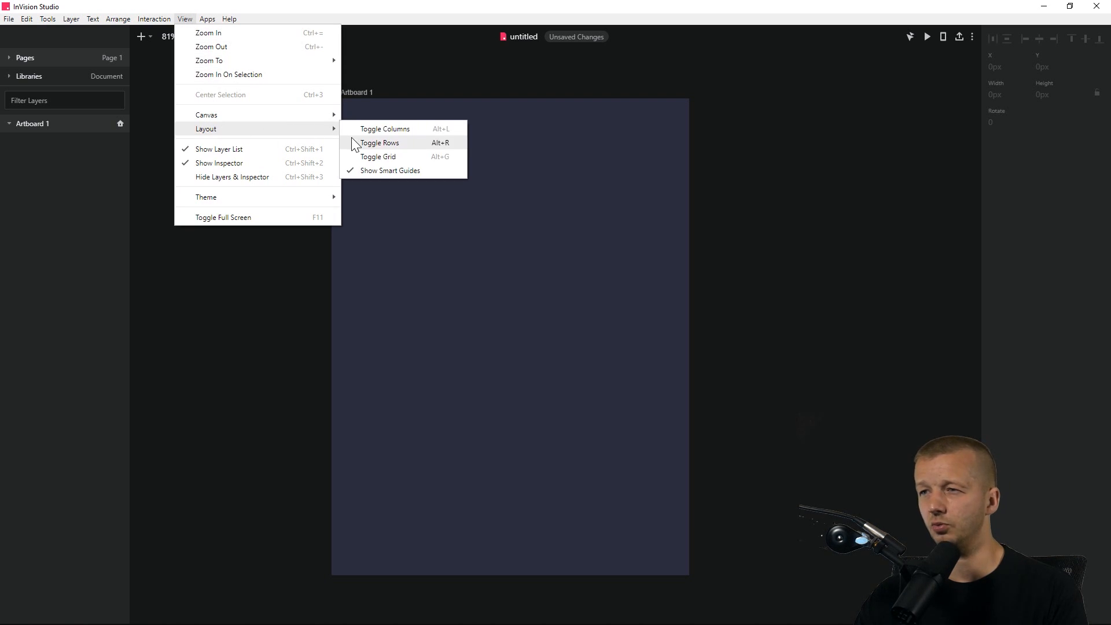
left_click(345, 10)
Draw a rectangle about 769 by 311 px across the top of the artboard, keeping its blending mode at Normal.
left_click(145, 36)
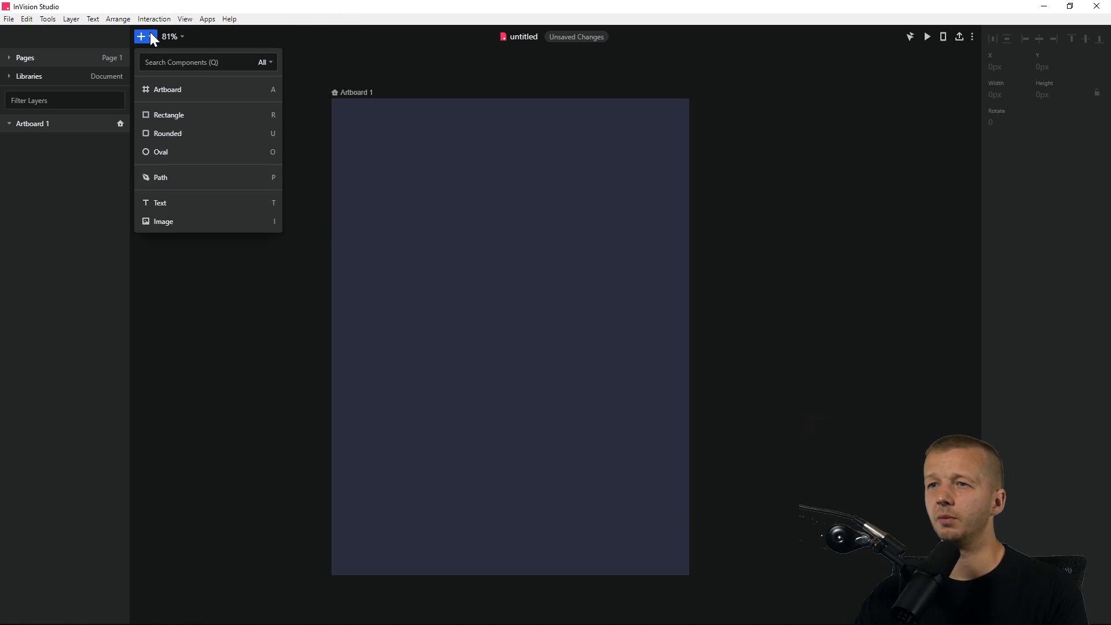
left_click(175, 115)
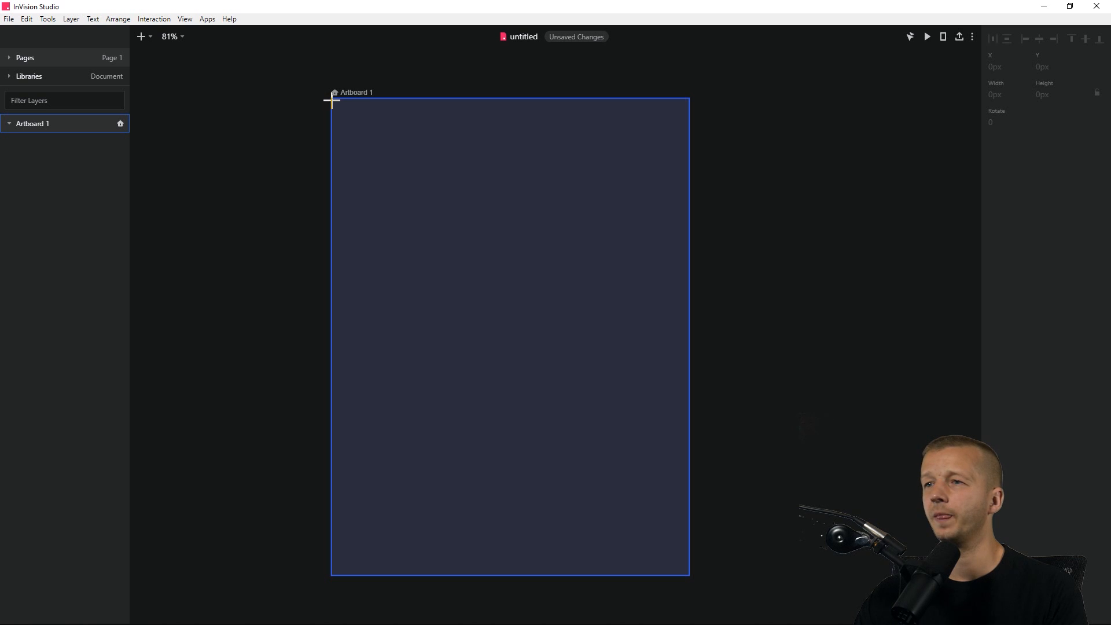
left_click_drag(332, 99, 691, 244)
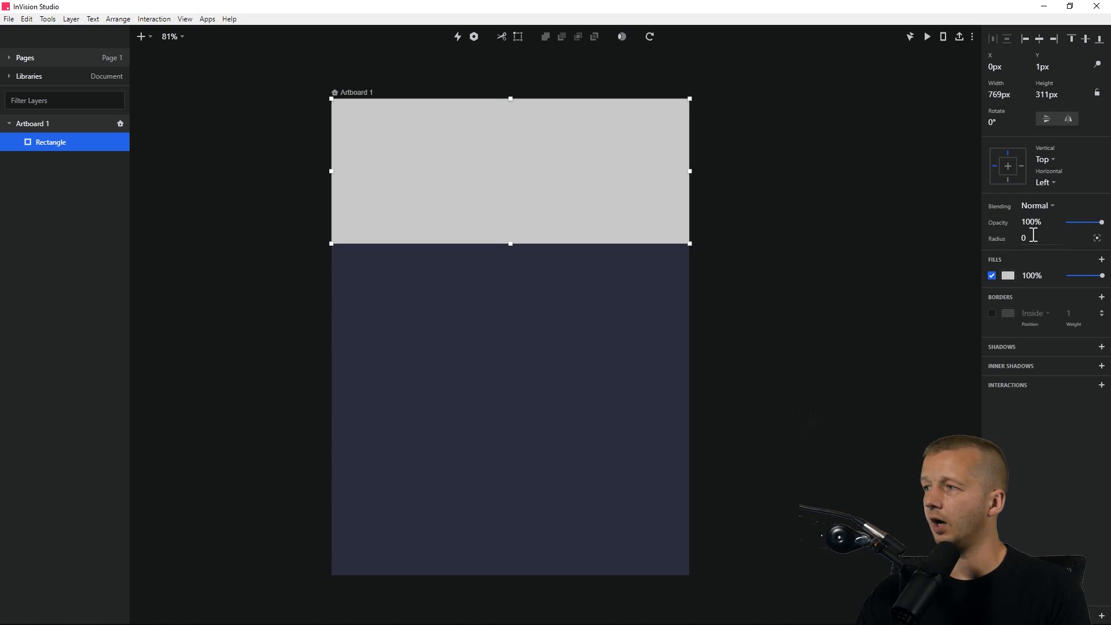
left_click(1049, 207)
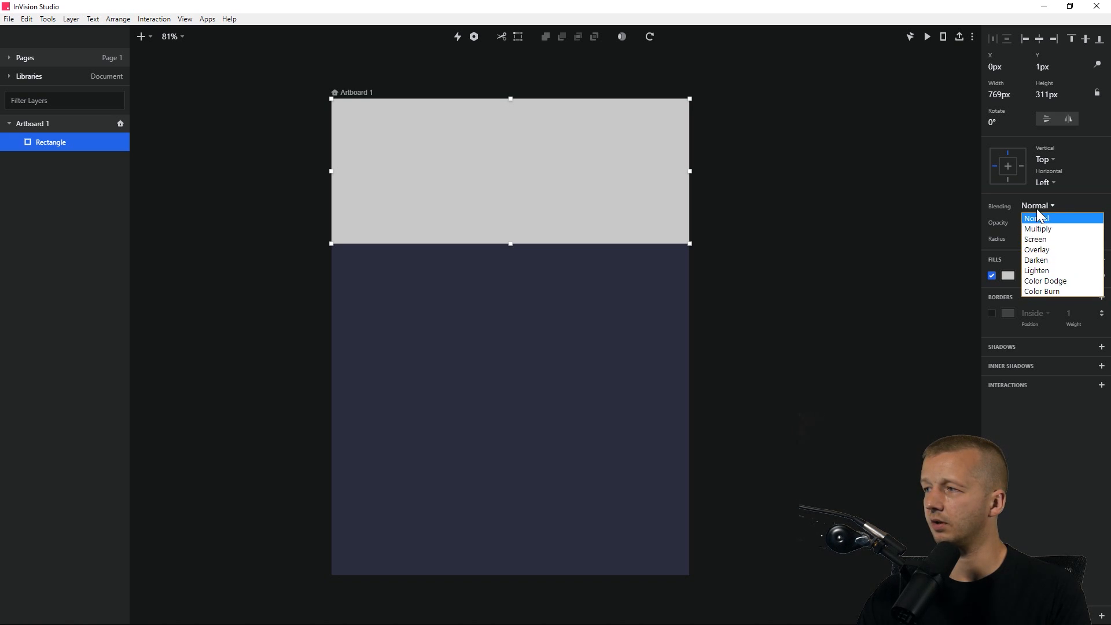
left_click(1038, 218)
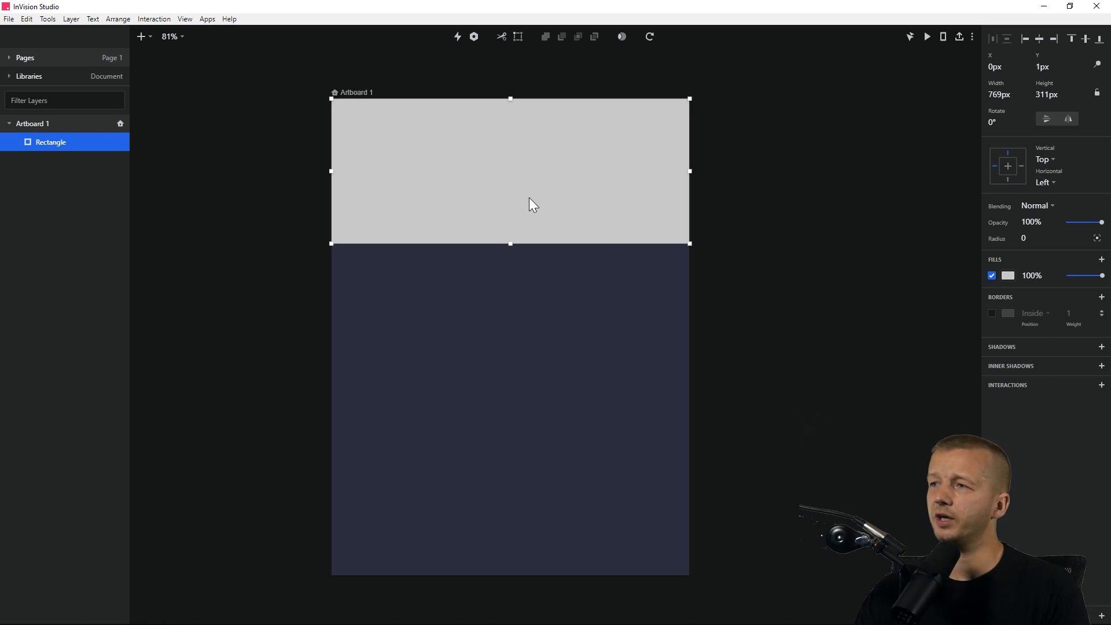
Sample the artboard's background colour for the rectangle's fill, adjust it to the bright blue 4271FF, and deselect the rectangle.
left_click(1009, 275)
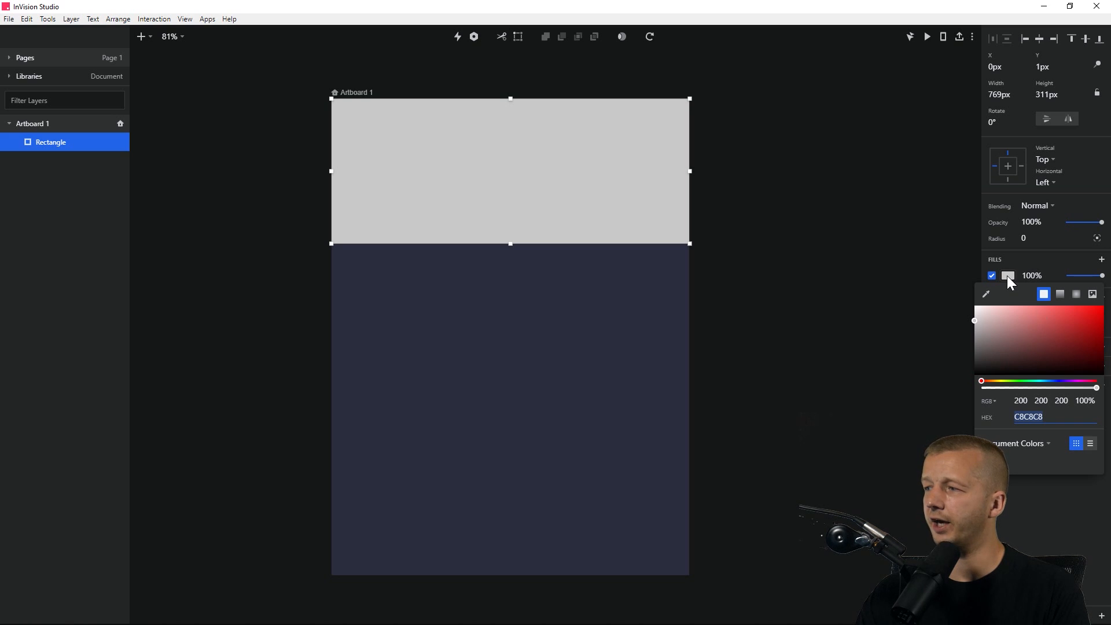
left_click(636, 347)
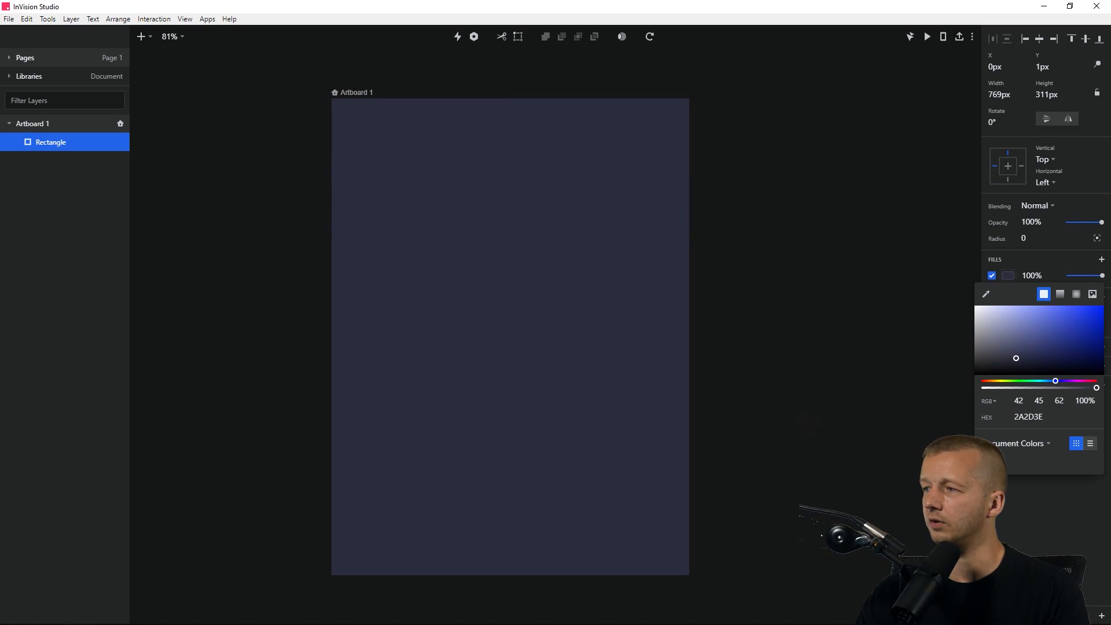
mouse_move(1066, 322)
left_mouse_down()
mouse_move(1072, 311)
mouse_move(1055, 313)
mouse_move(1074, 305)
left_mouse_up()
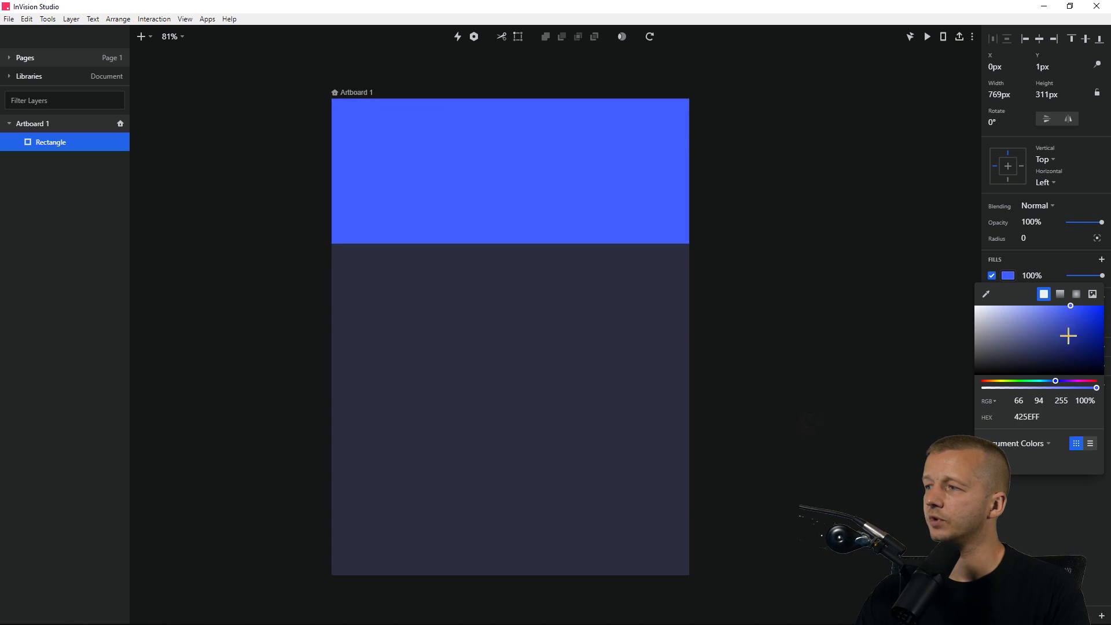
left_click_drag(1049, 381, 1054, 380)
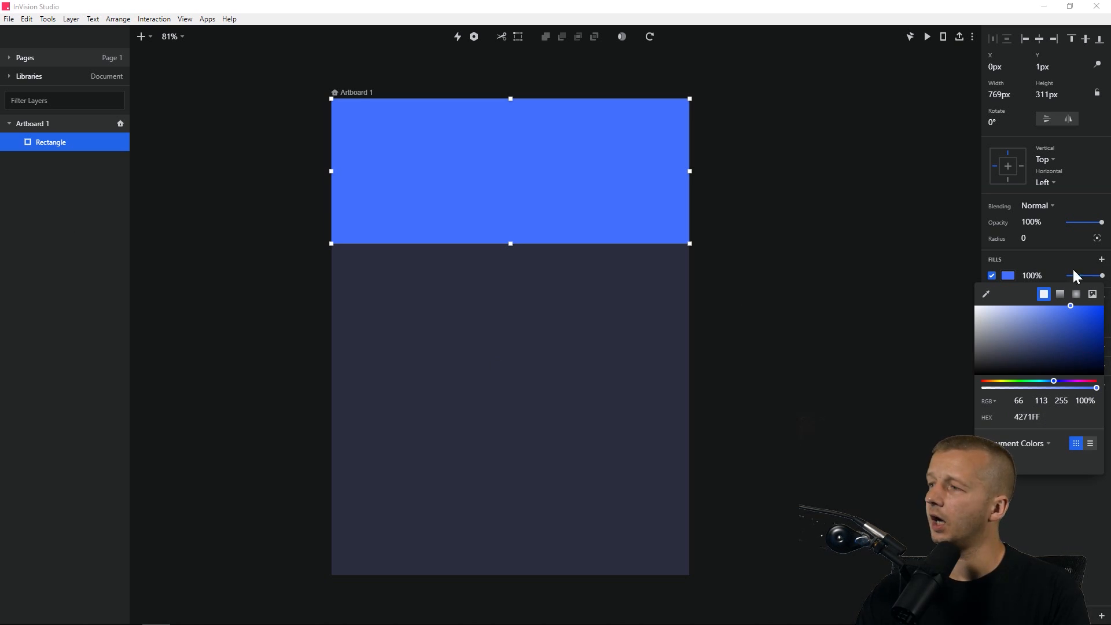
left_click(1035, 492)
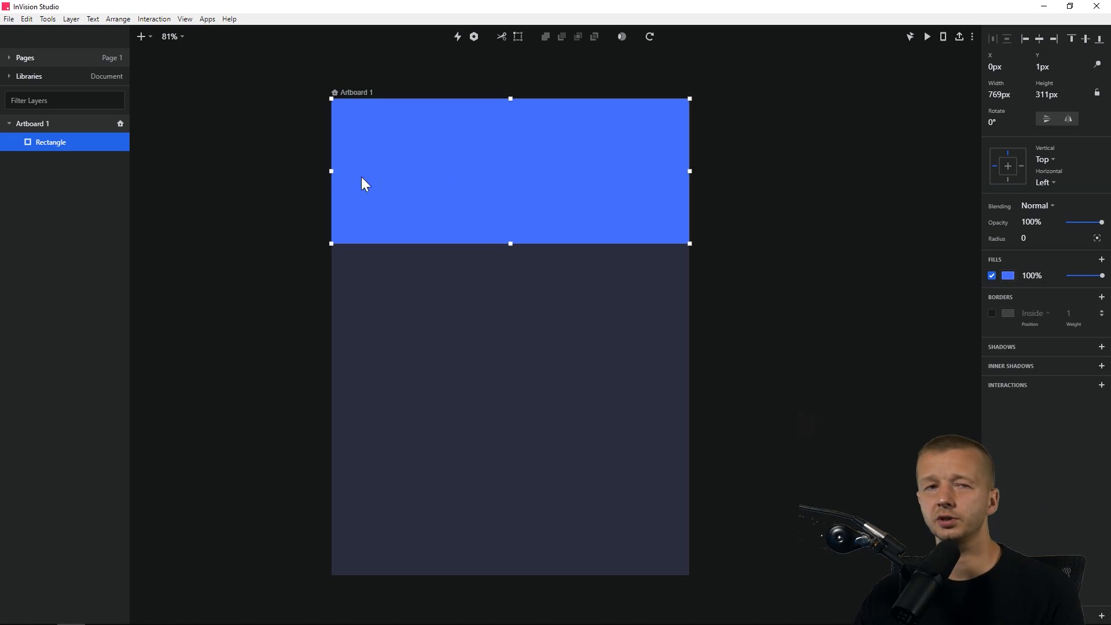
left_click(221, 173)
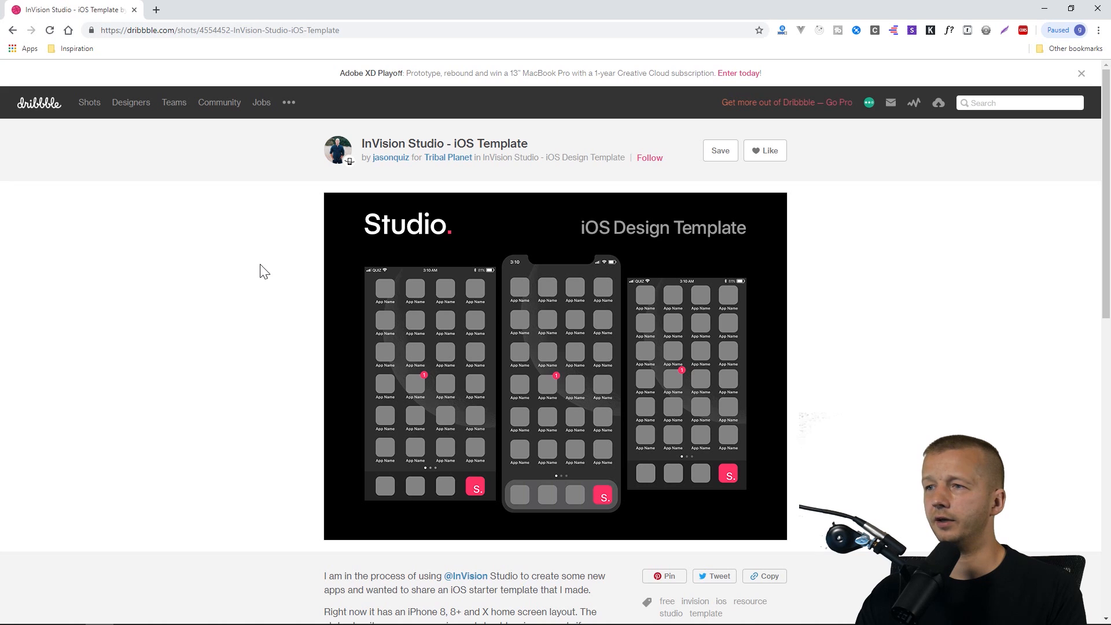
Switch to the browser and review the Dribbble page for the InVision Studio iOS Template down to its download link.
scroll(238, 226, "down", 1)
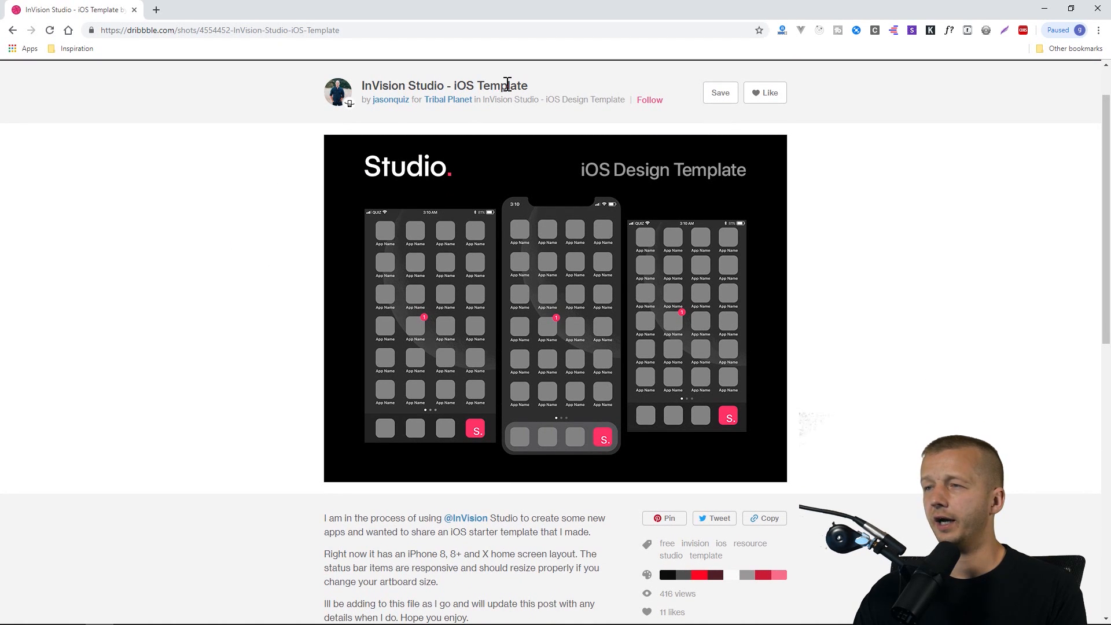
scroll(253, 255, "up", 1)
left_click(289, 32)
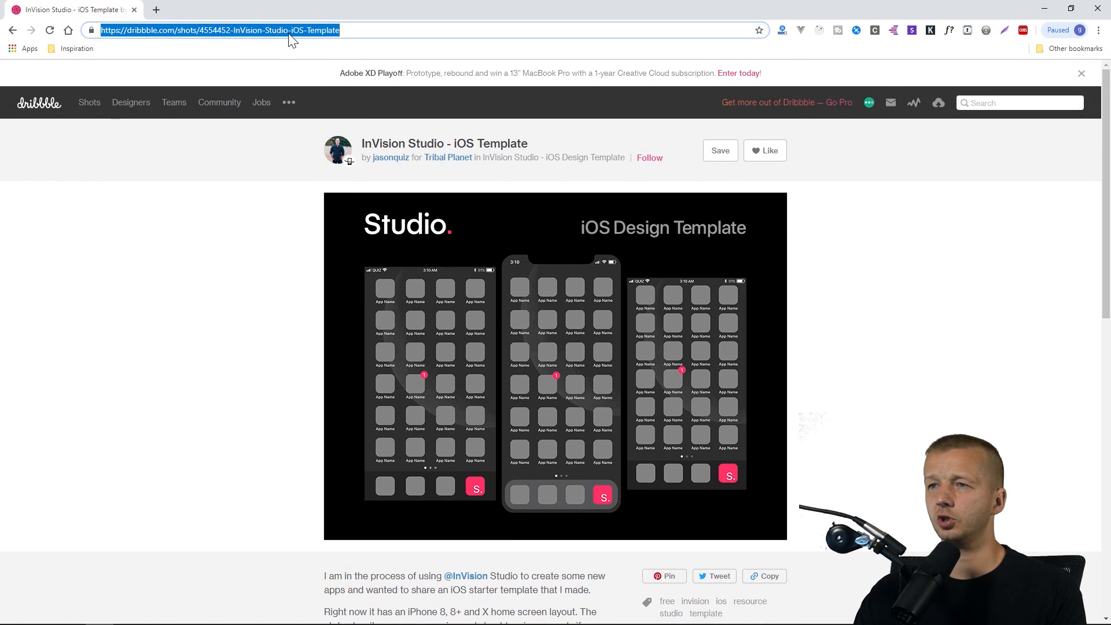
left_click_drag(374, 31, 94, 30)
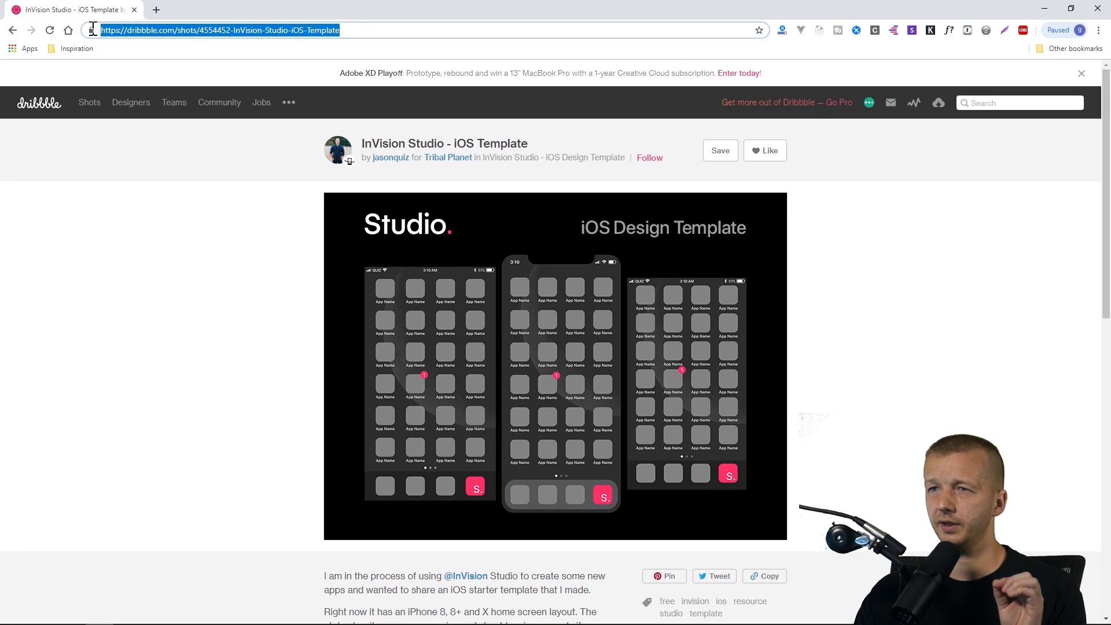
left_click(233, 290)
scroll(266, 222, "down", 5)
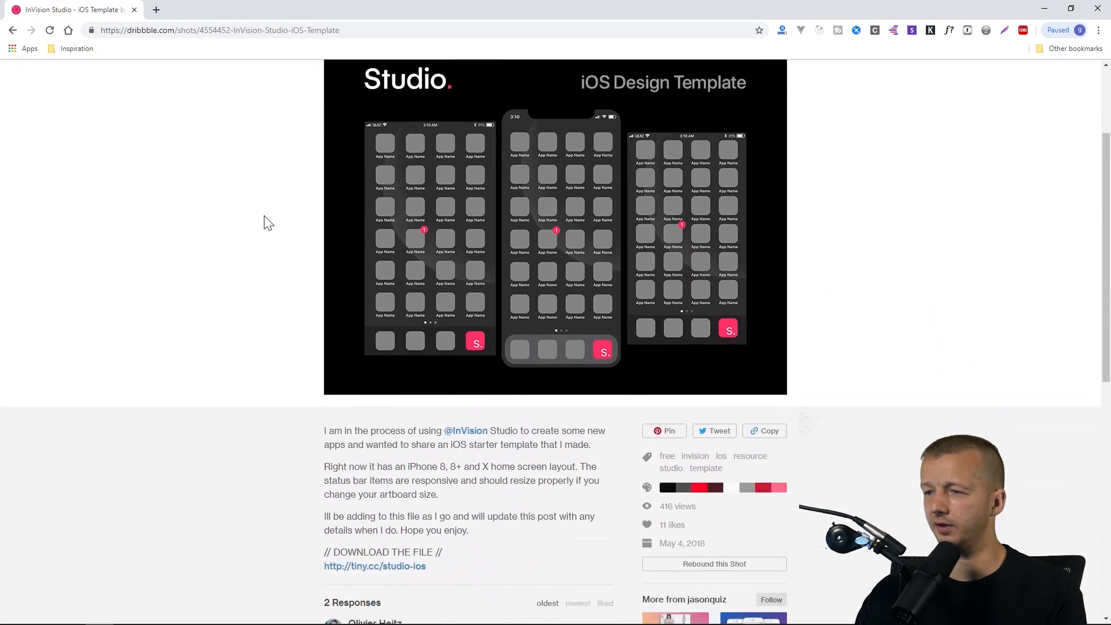
scroll(264, 215, "down", 1)
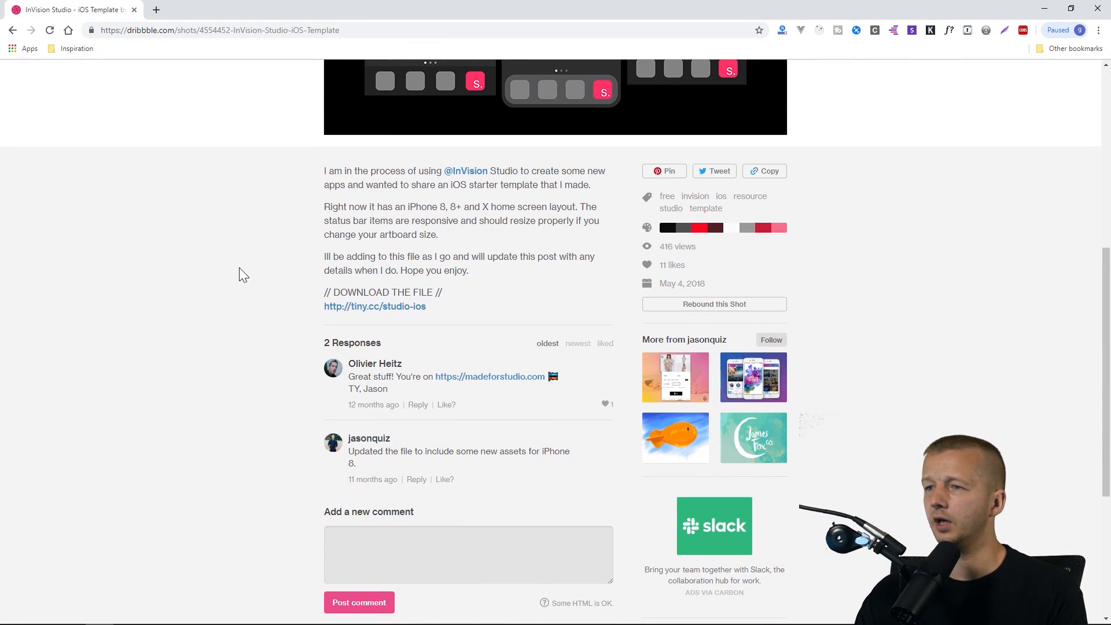
Follow the template's download link to Dropbox and download the iOS_Template_v1c.studio file.
left_click(389, 310)
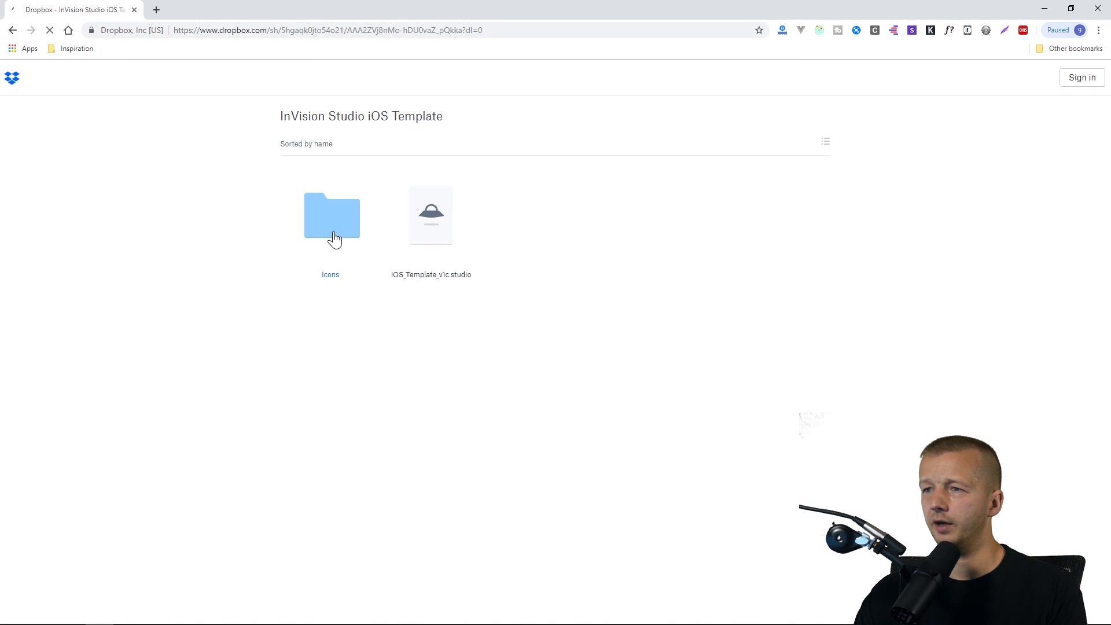
left_click(418, 236)
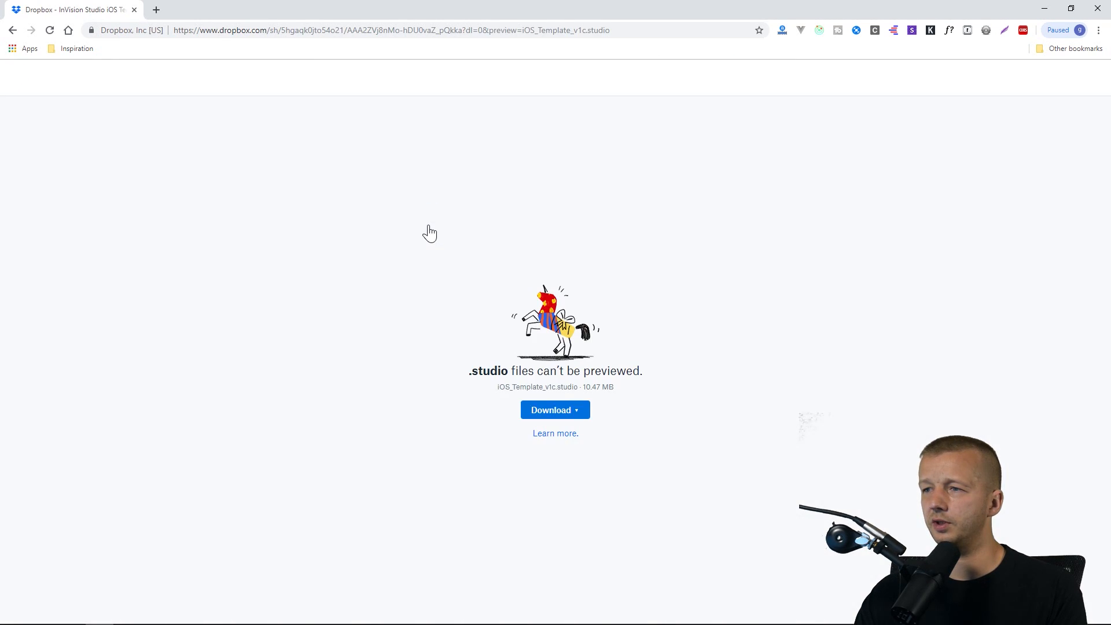
left_click(555, 412)
left_click(457, 444)
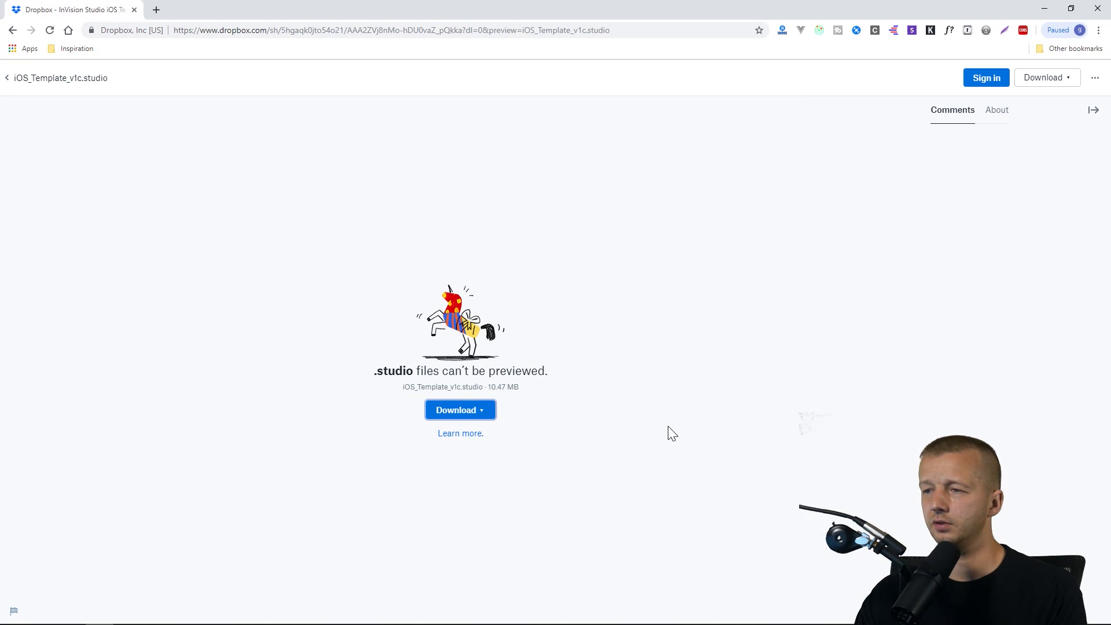
Open the downloaded iOS template in InVision Studio and decline automatic layer linking.
left_click(78, 613)
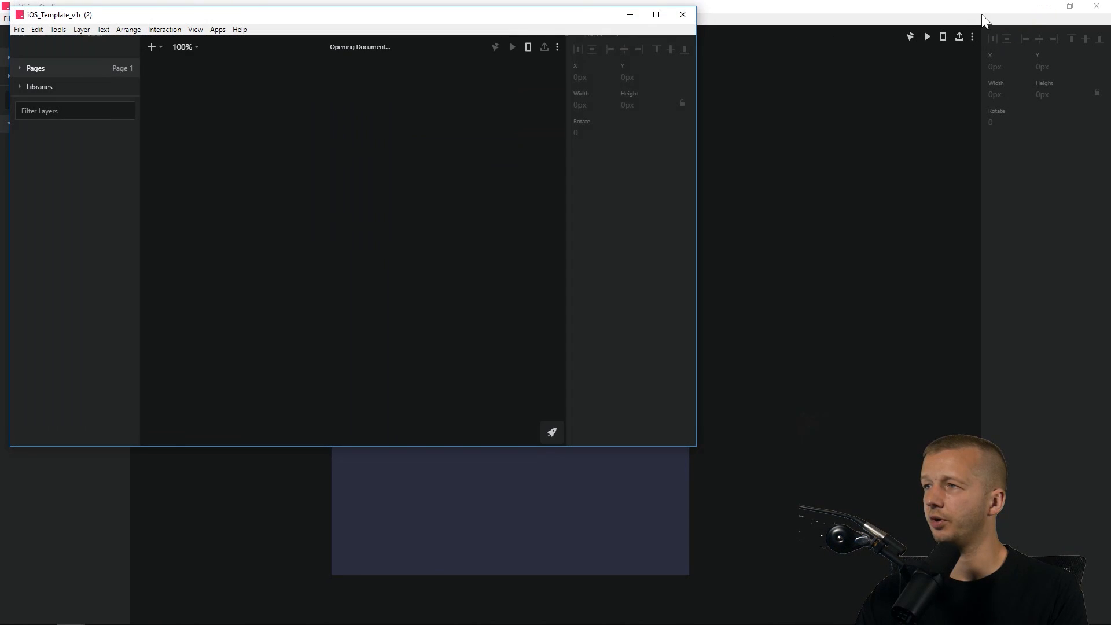
left_click_drag(517, 17, 727, 37)
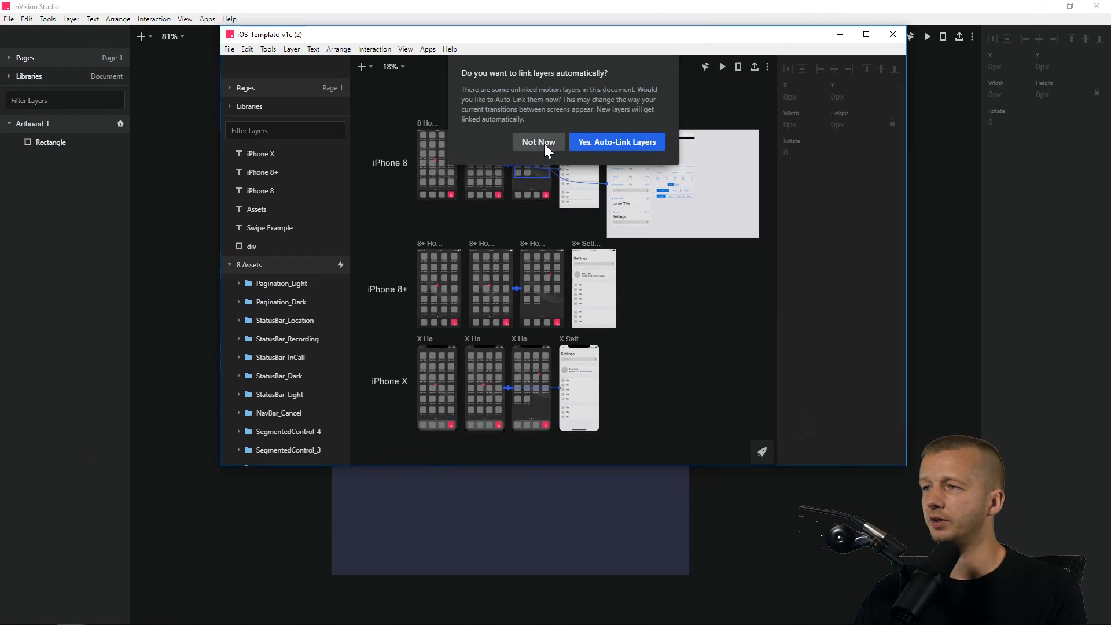
left_click(542, 143)
Copy the StatusBar_Dark group from the 8+ Home artboard and close the template document.
scroll(437, 269, "up", 6)
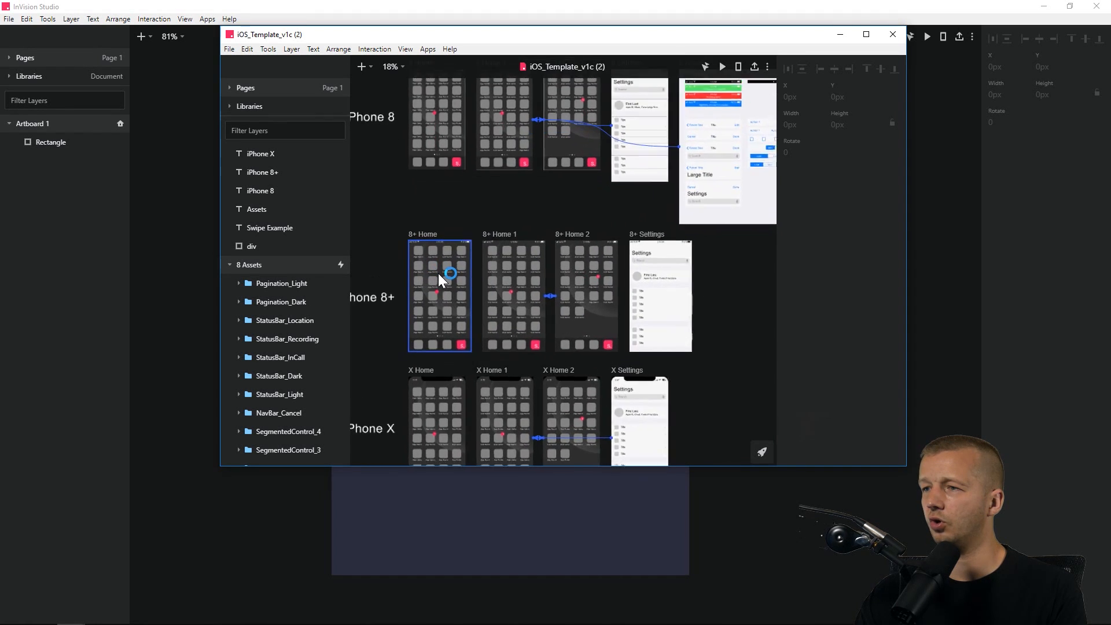
scroll(429, 277, "up", 8)
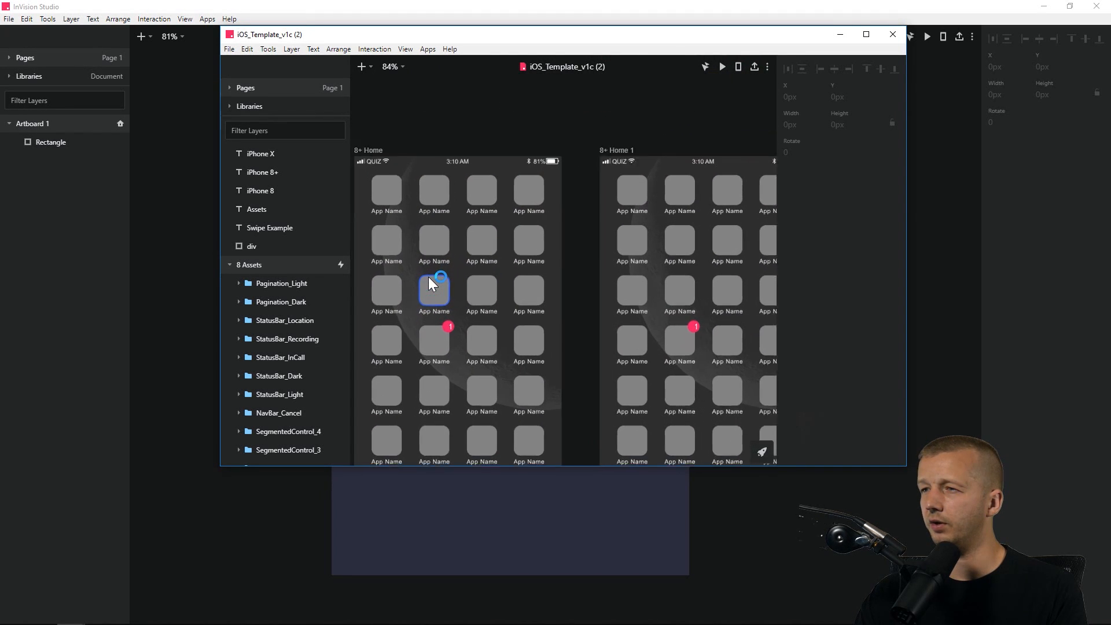
left_click(457, 148)
left_click_drag(475, 189, 516, 191)
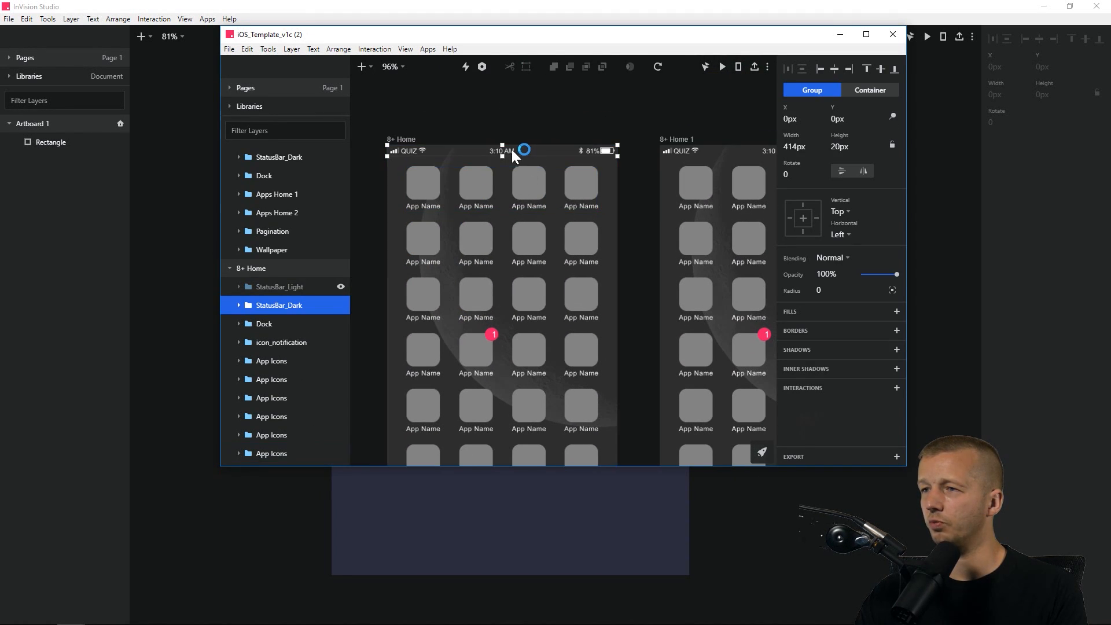
left_click(892, 34)
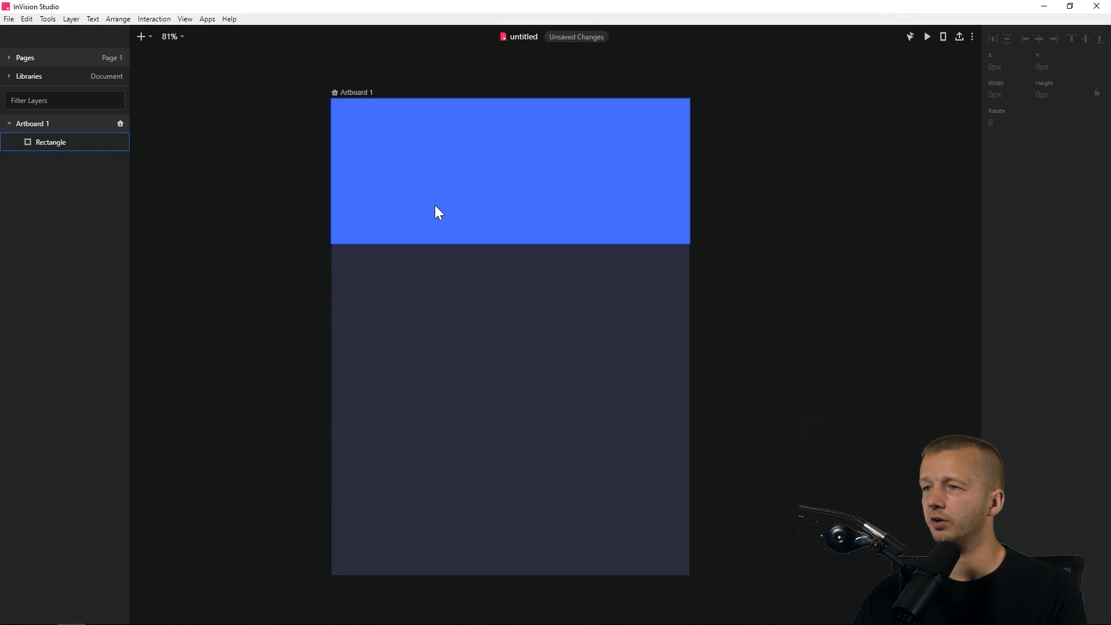
Paste the status bar into the iPad artboard and position it over the blue rectangle at X 178 px, Y 7 px.
key("ctrl+v")
left_click_drag(550, 324, 506, 107)
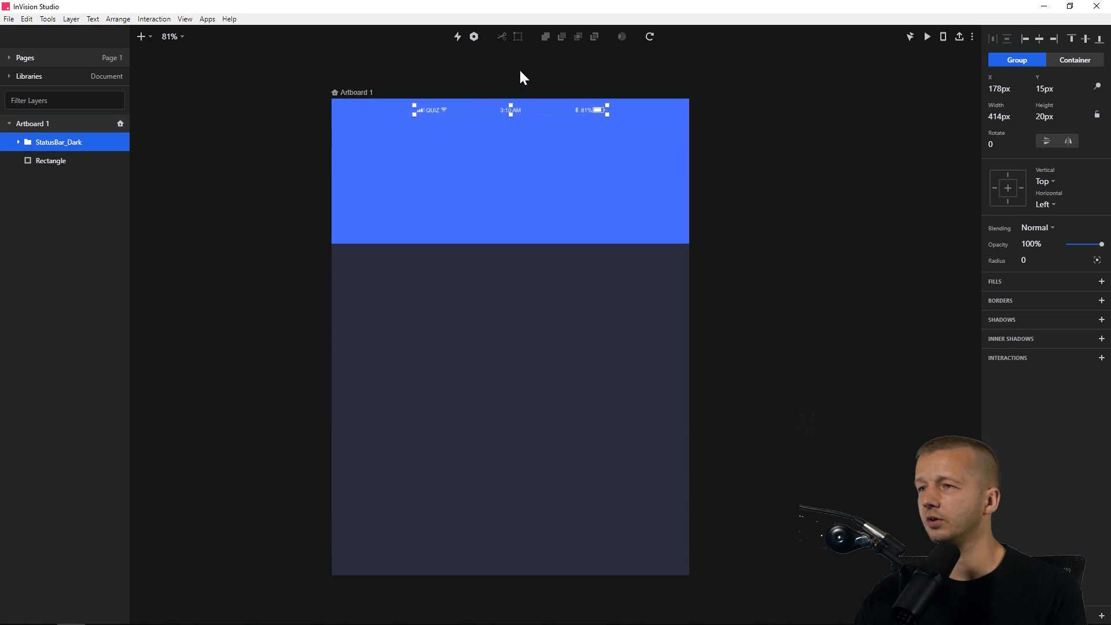
key("Up")
key("Up")
key("Up")
key("Up")
key("Up")
key("Up")
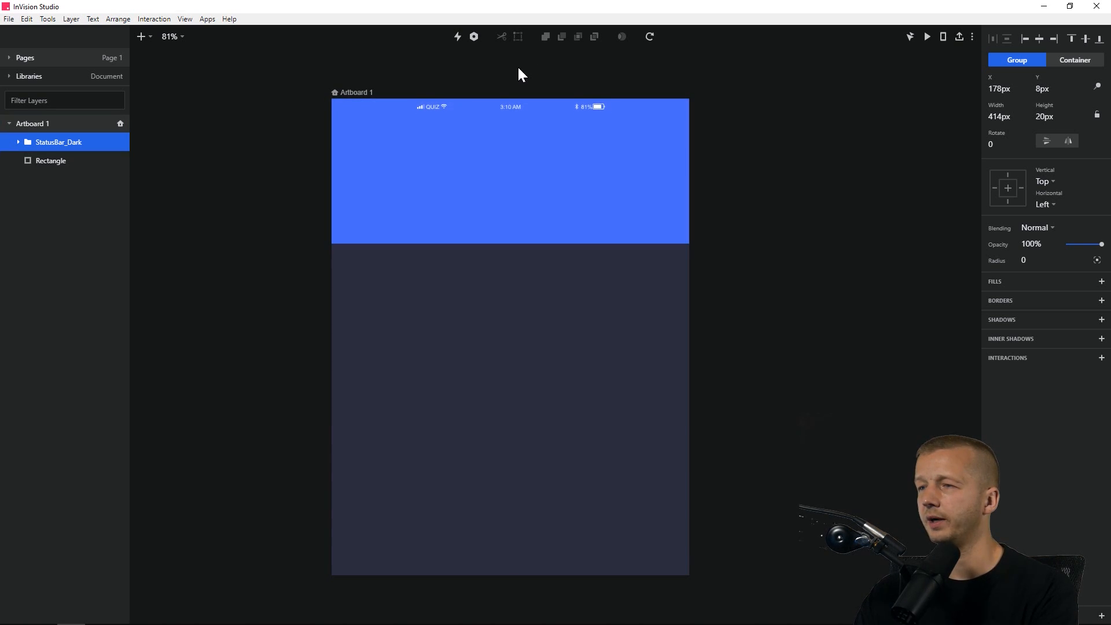
Select the battery and Bluetooth icons inside the StatusBar_Dark group and move them together towards the artboard's right edge.
scroll(478, 129, "up", 5)
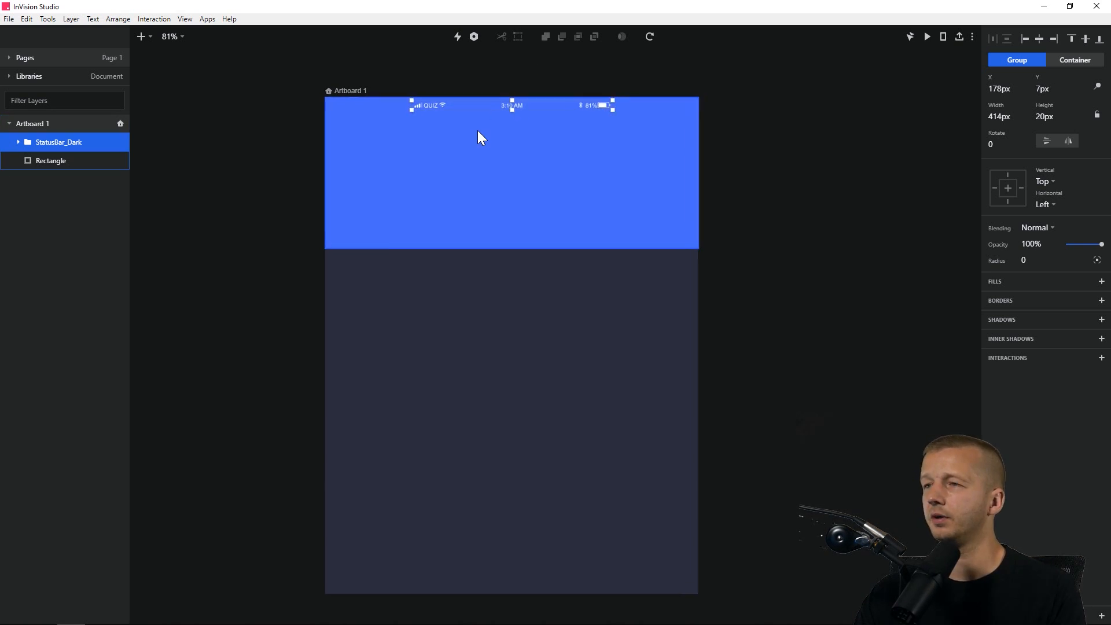
scroll(480, 133, "up", 1)
scroll(480, 133, "up", 1)
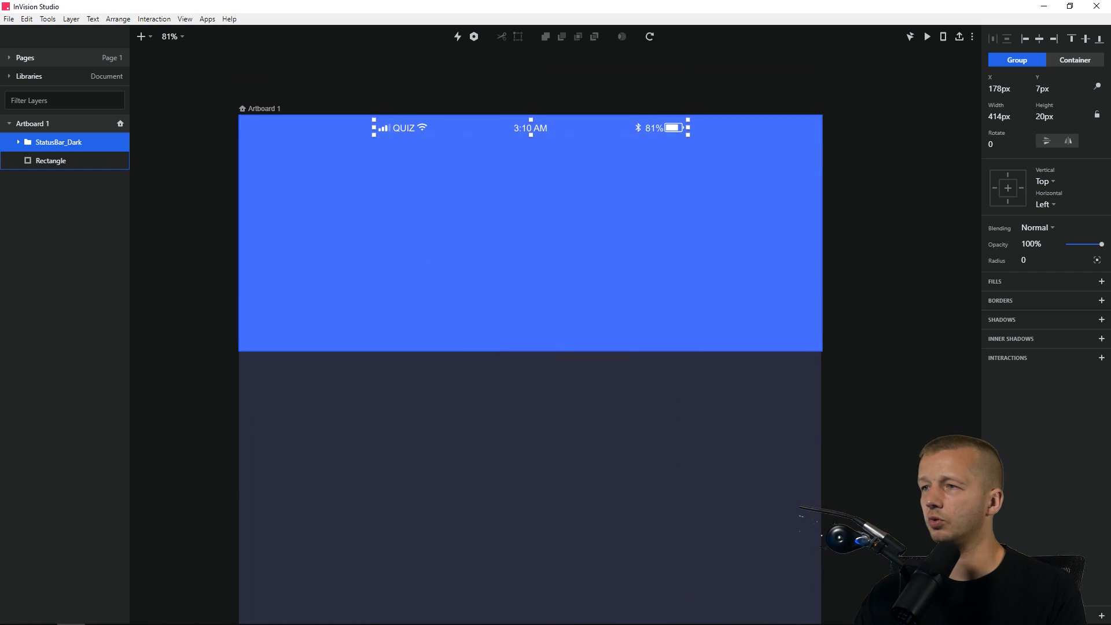
left_click(371, 71)
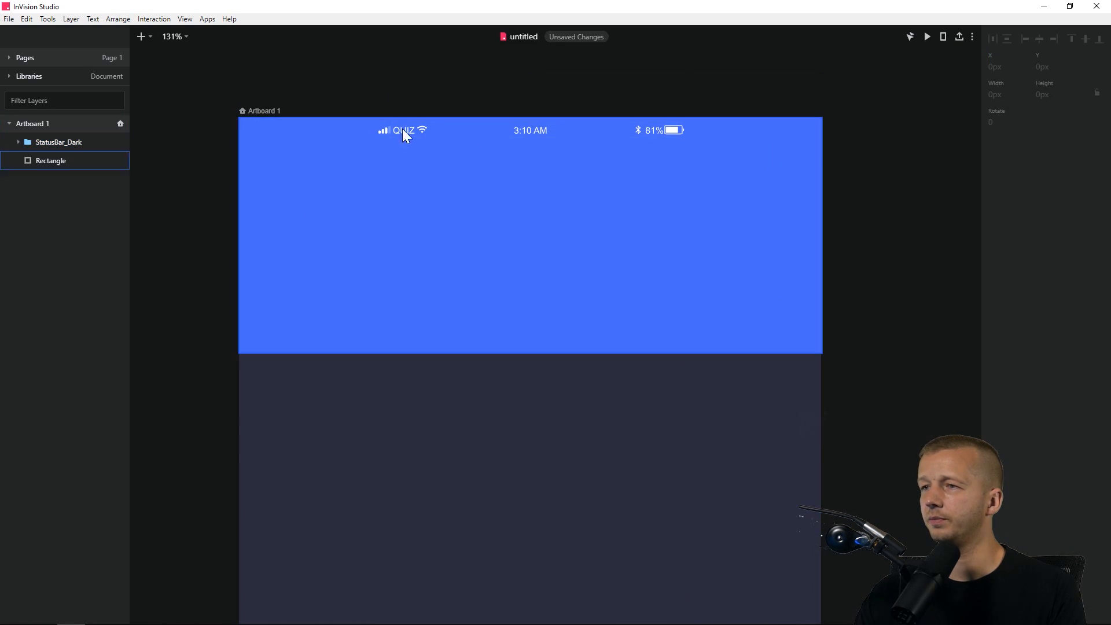
left_click(672, 130)
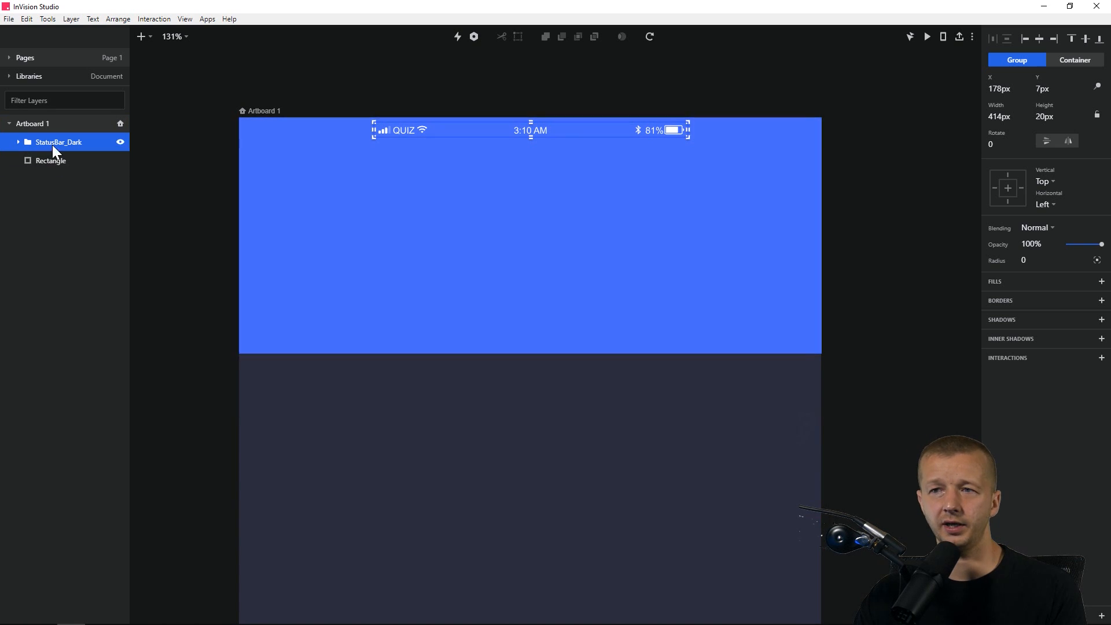
left_click(17, 142)
left_click(17, 142)
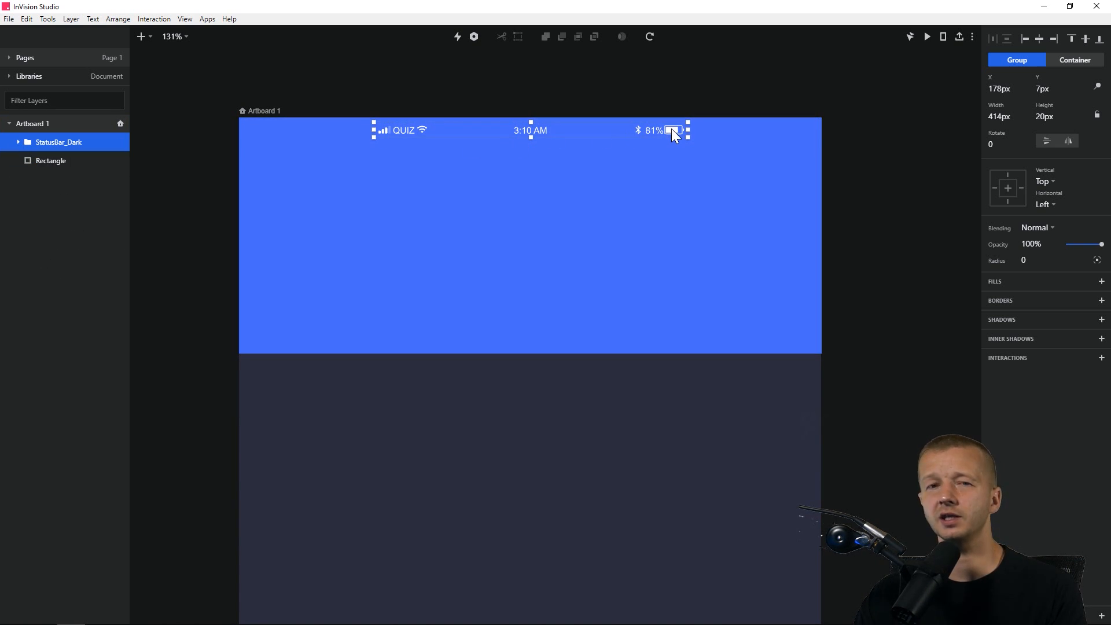
double_click(672, 131)
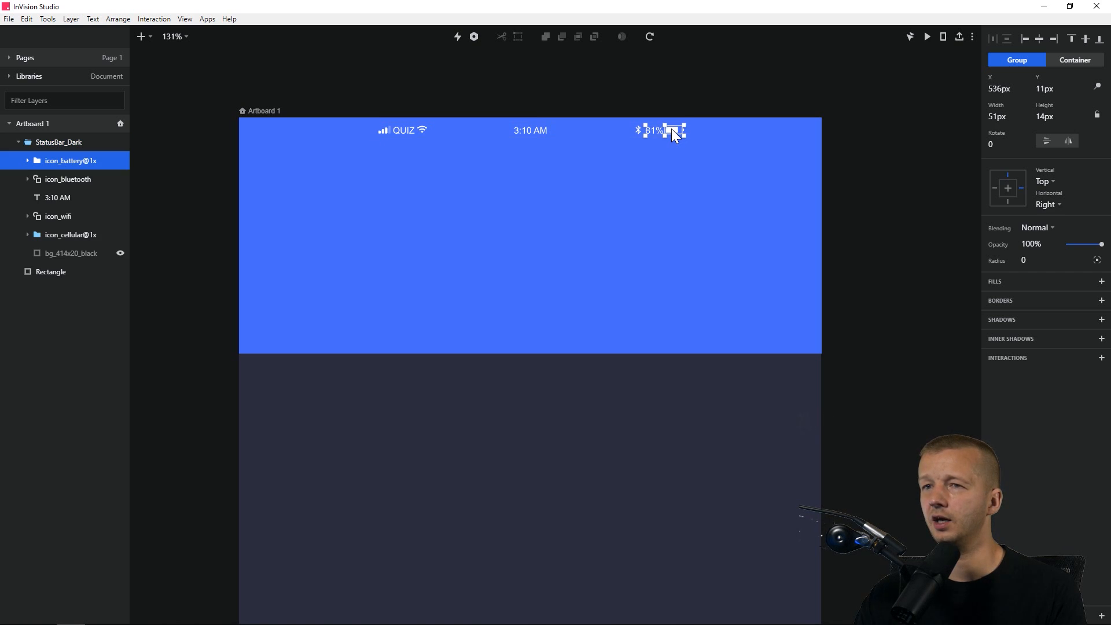
left_click(637, 130, "shift")
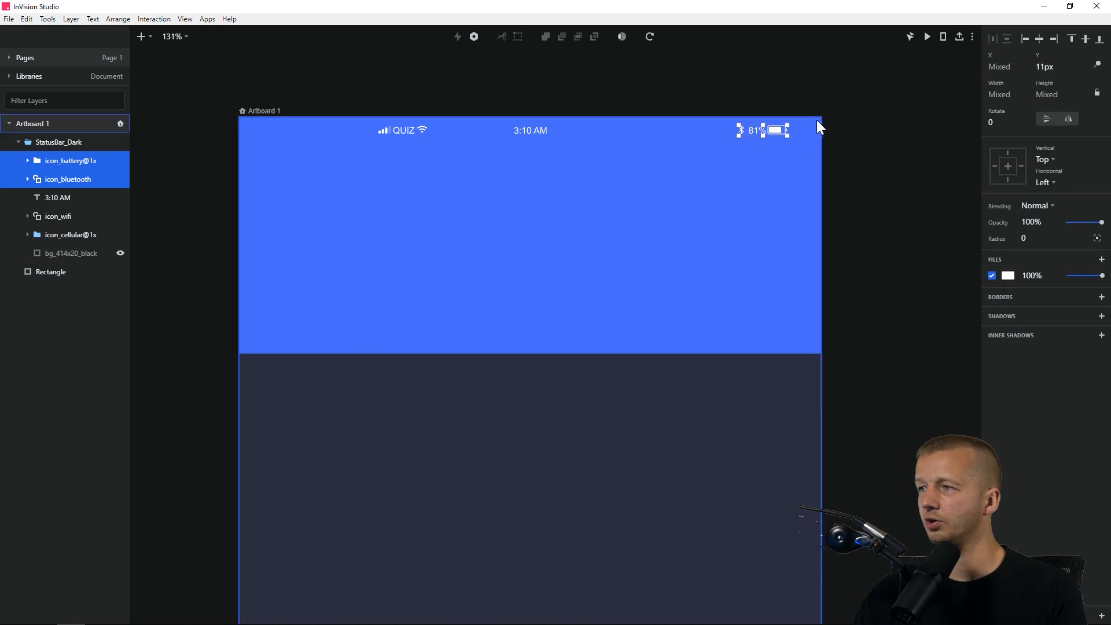
left_click(848, 134)
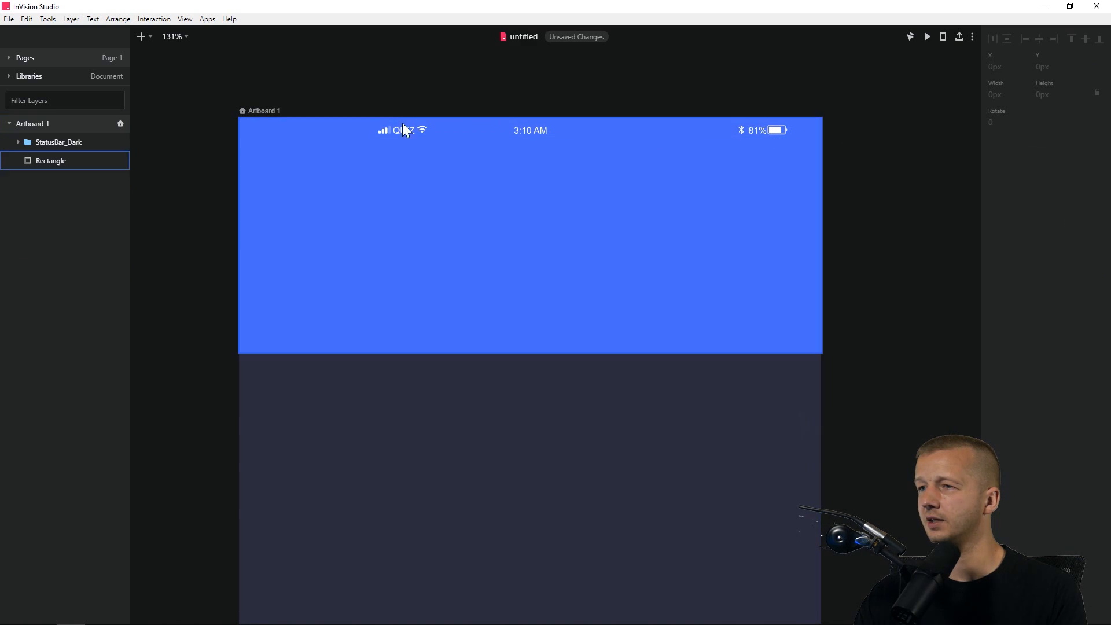
Select the cellular and Wi-Fi icons inside the StatusBar_Dark group and move them together towards the artboard's left edge.
left_click(408, 133)
double_click(406, 129)
left_click(421, 128, "shift")
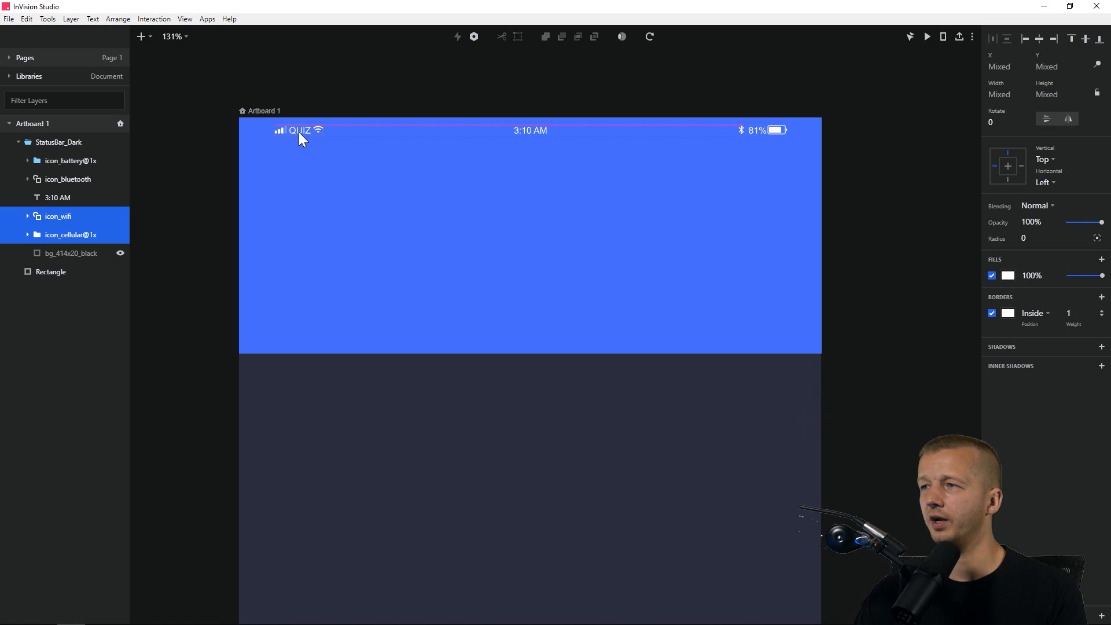
left_click(355, 82)
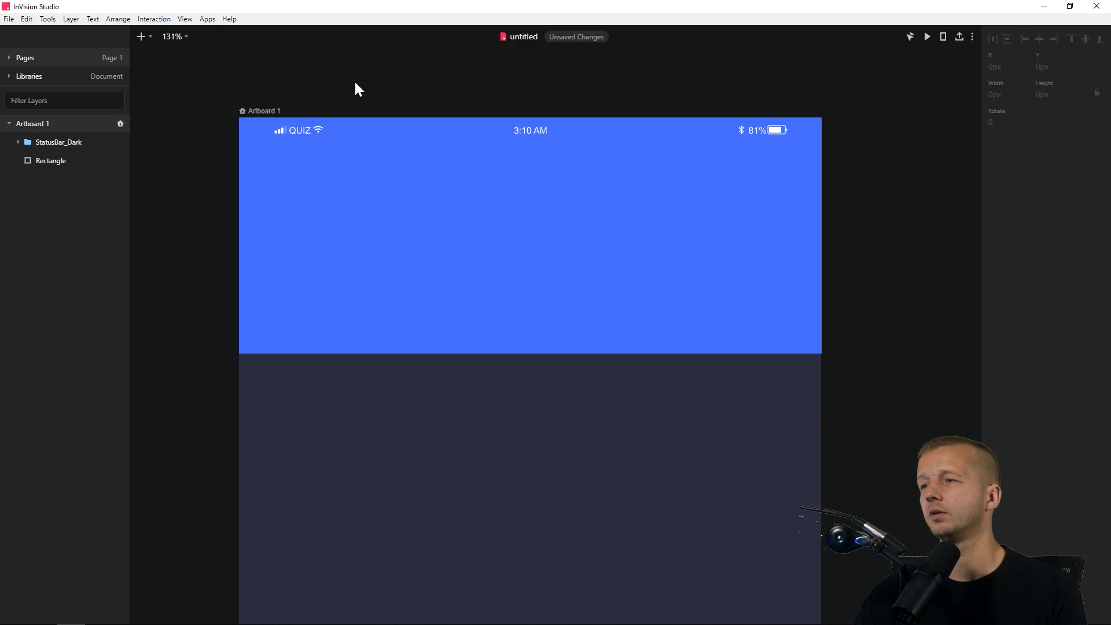
Duplicate the blue header rectangle and shrink the copy to a strip about 27 px high behind the status bar.
left_click(377, 173)
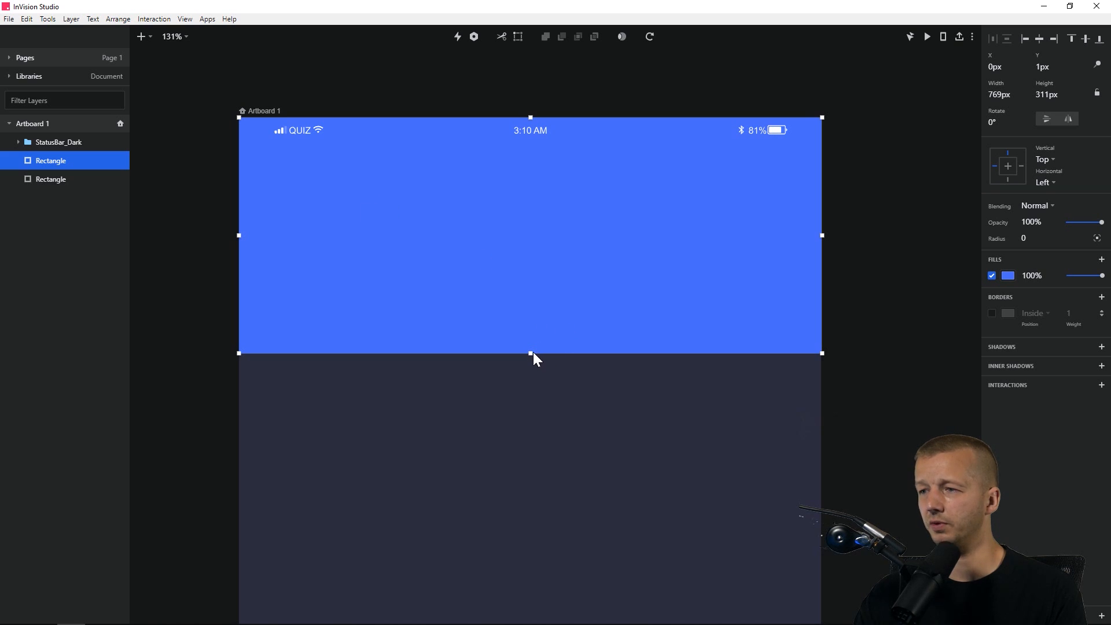
left_click_drag(531, 353, 541, 137)
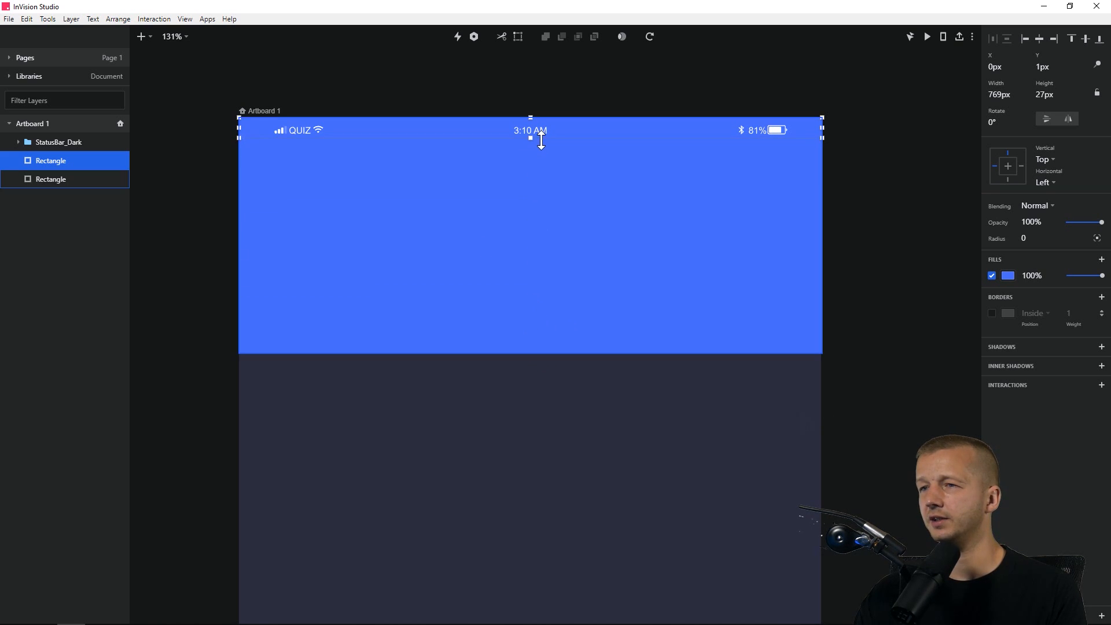
Fill the status bar strip with the darker blue 305DE6 and add that colour to the document colours.
left_click(1010, 276)
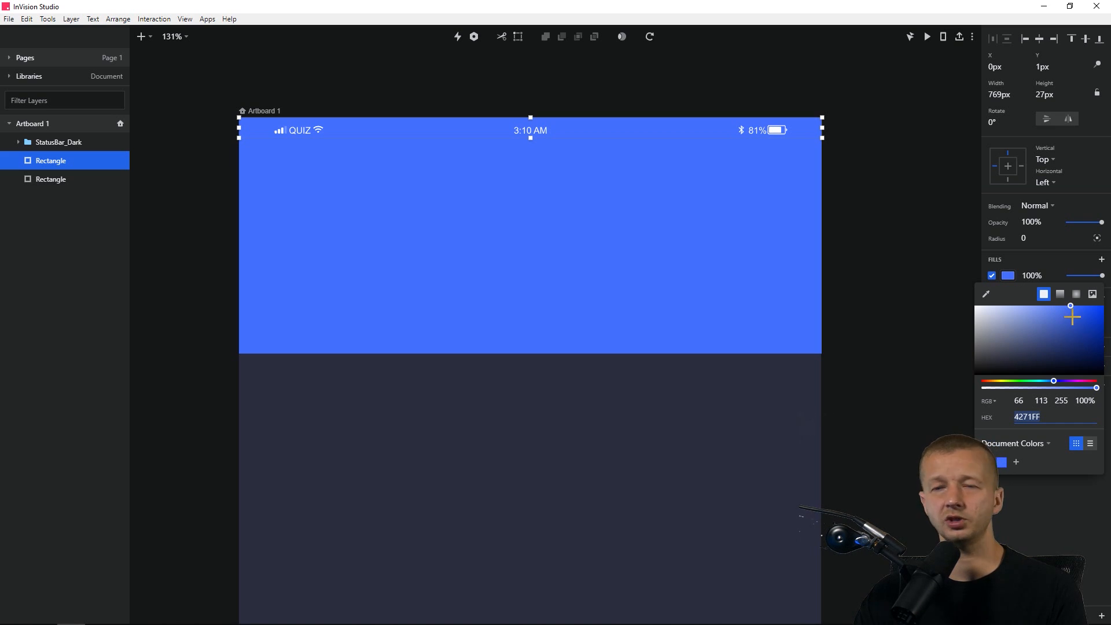
type("325AD0")
left_click_drag(1074, 319, 1077, 313)
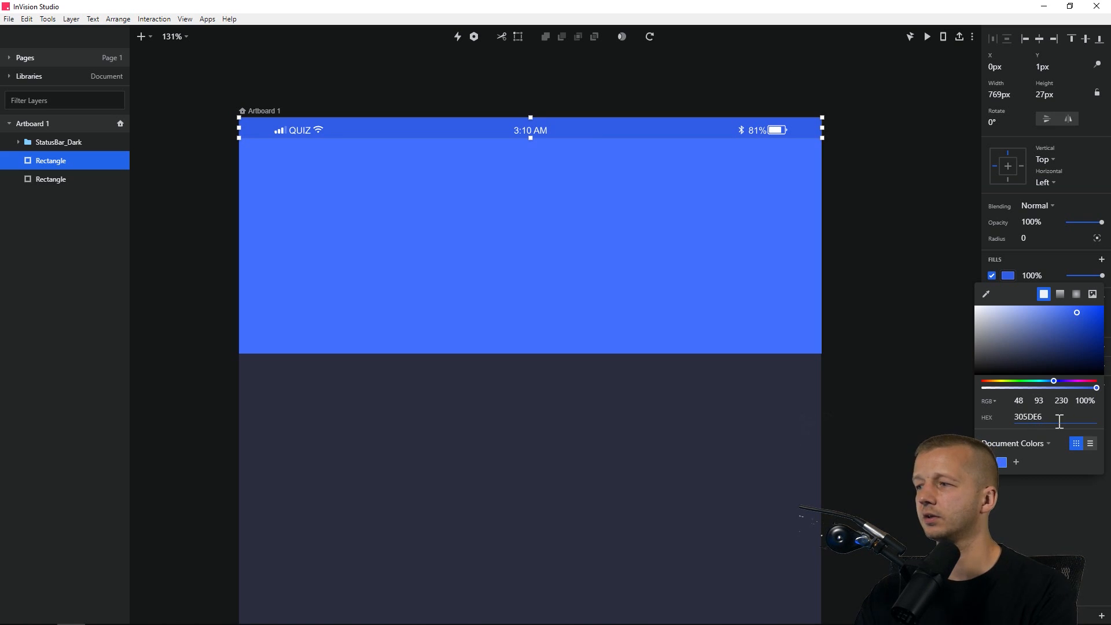
left_click(1016, 462)
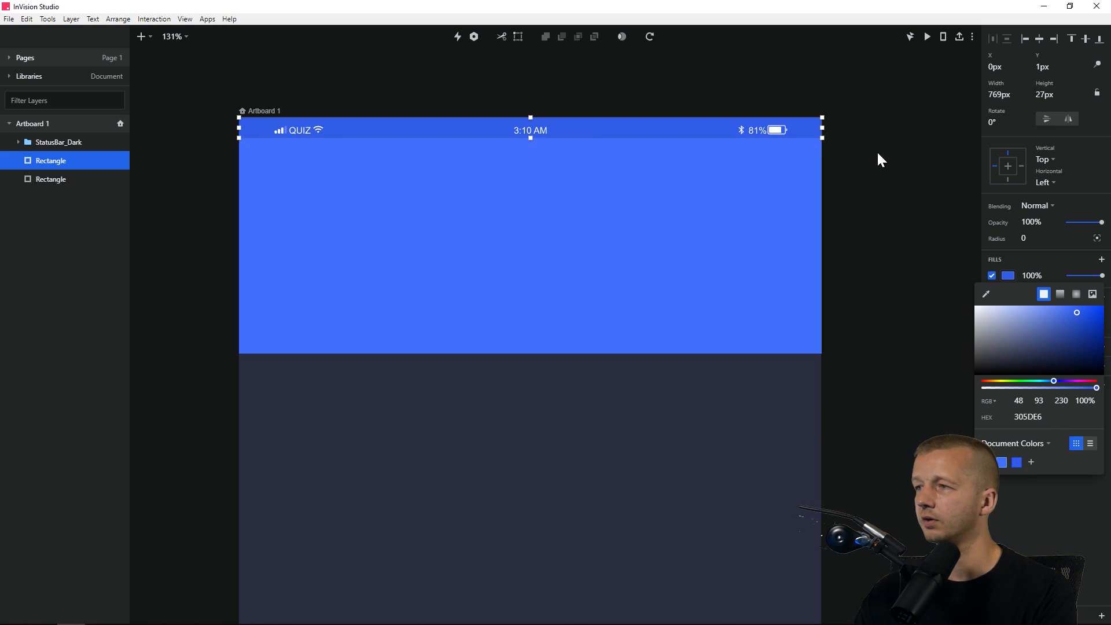
Nudge the StatusBar_Dark group up to Y 4 px so it sits centred on the darker strip.
left_click(529, 130)
left_click(530, 130)
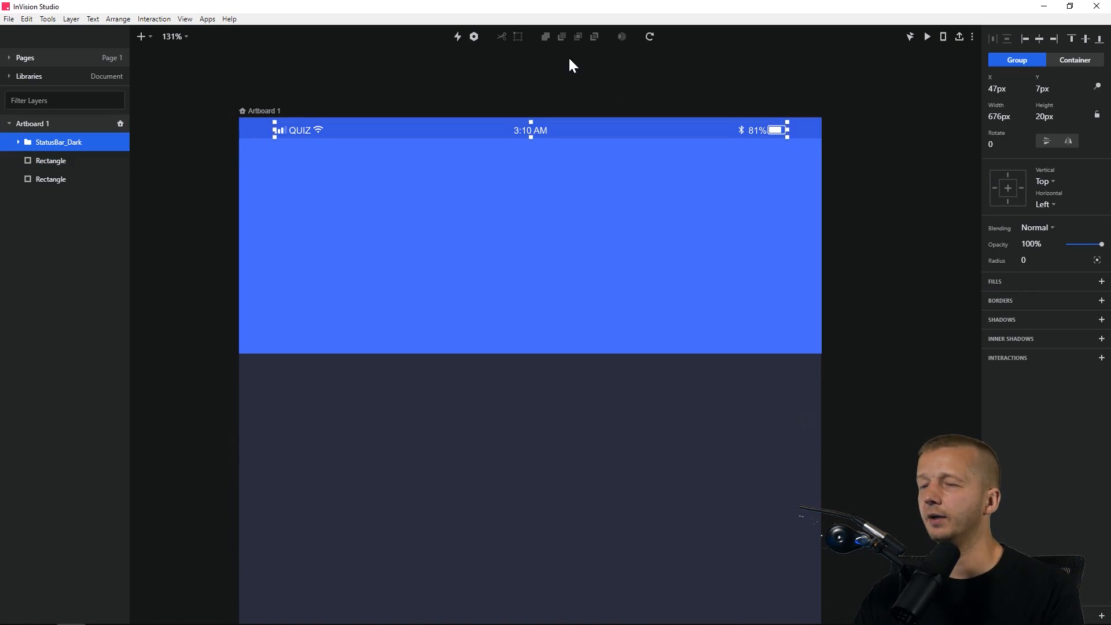
key("Up")
key("Up")
key("Up")
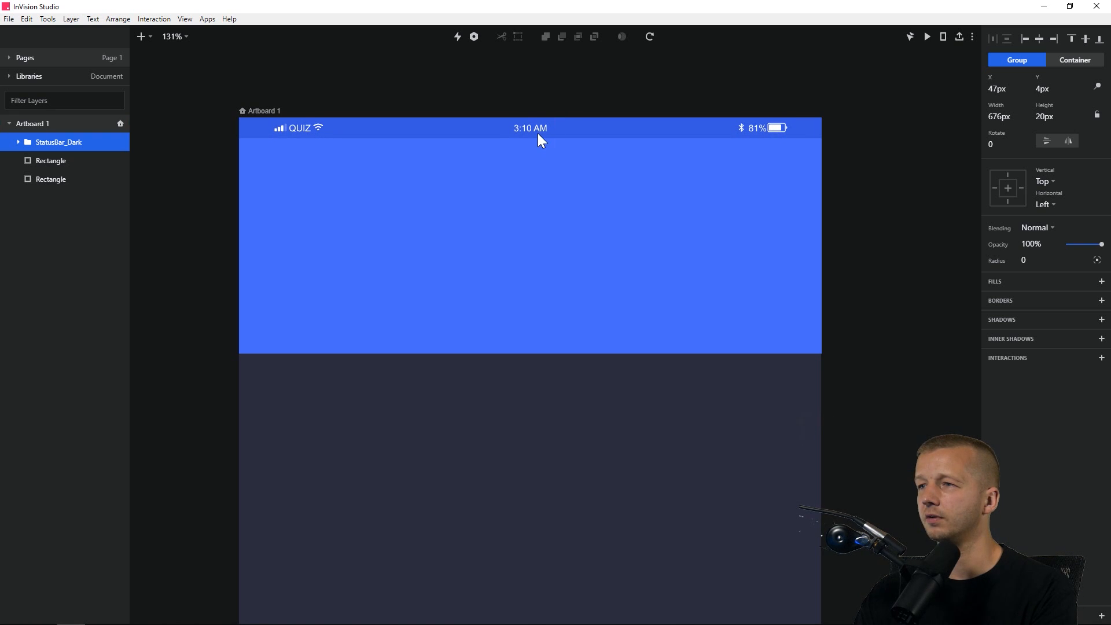
left_click(540, 92)
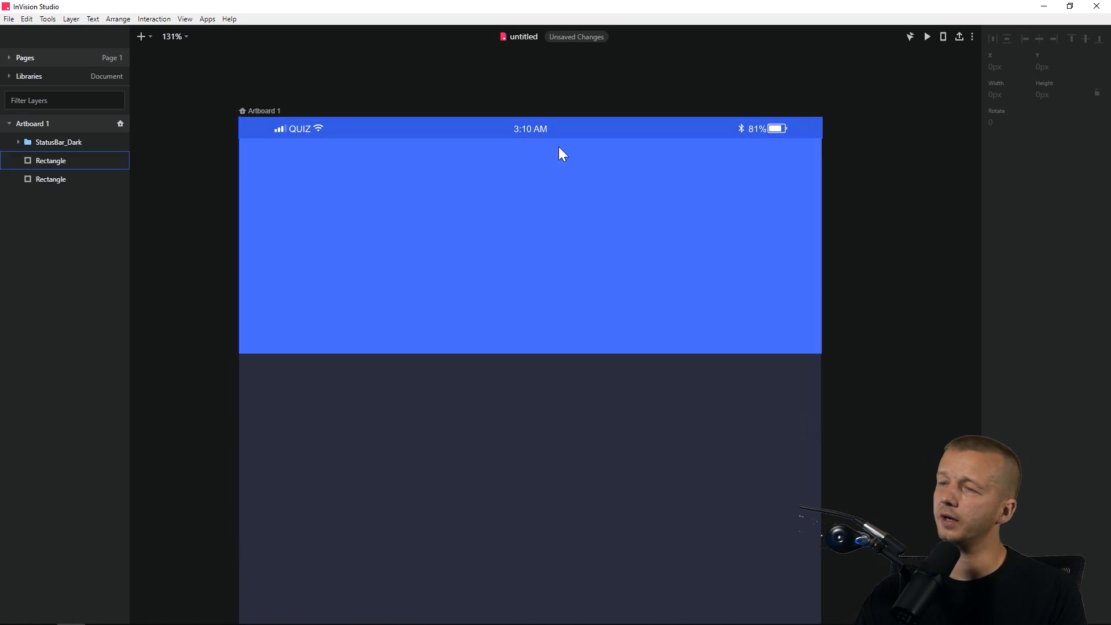
Add the text "CryptFolio" in the blue header below the status bar, at about X 47 px, Y 94 px.
scroll(579, 197, "down", 2)
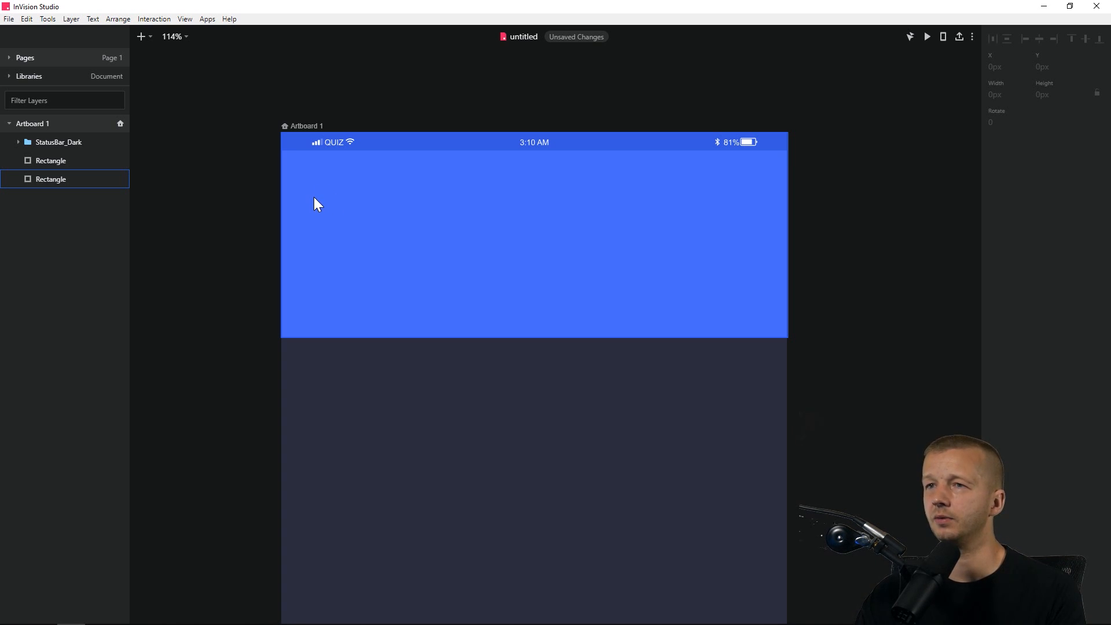
key("t")
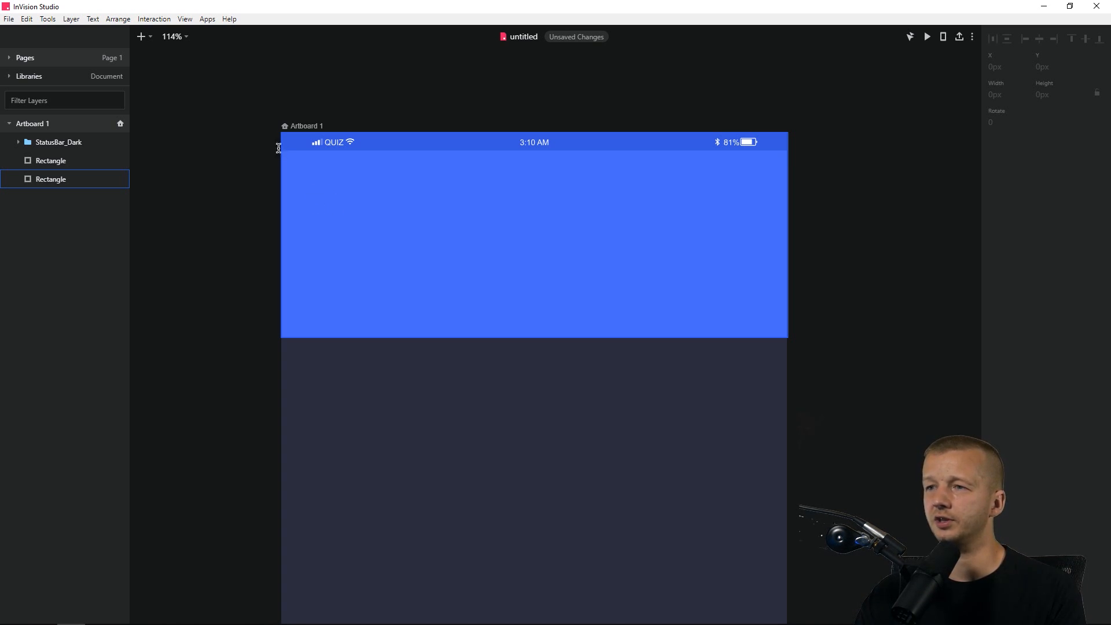
left_click(313, 194)
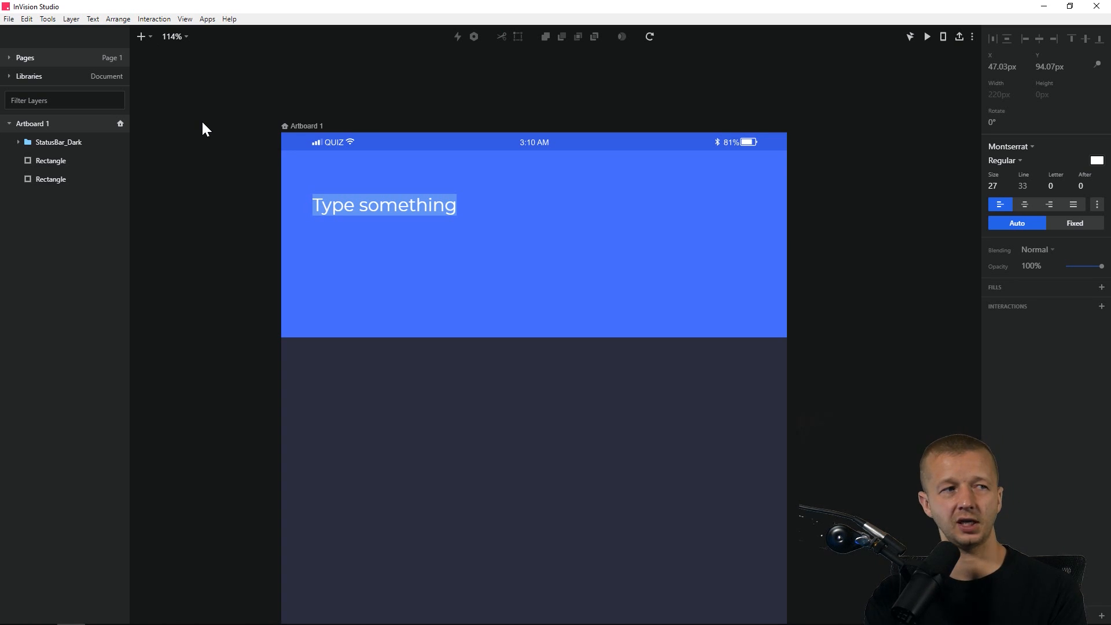
type("Crypt")
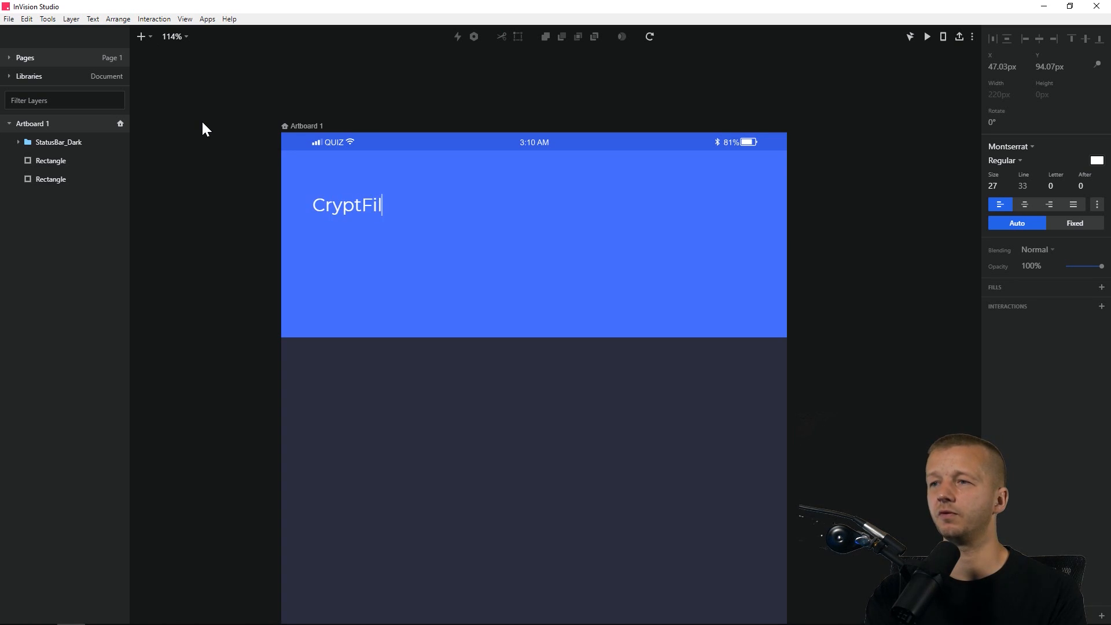
type("Folio")
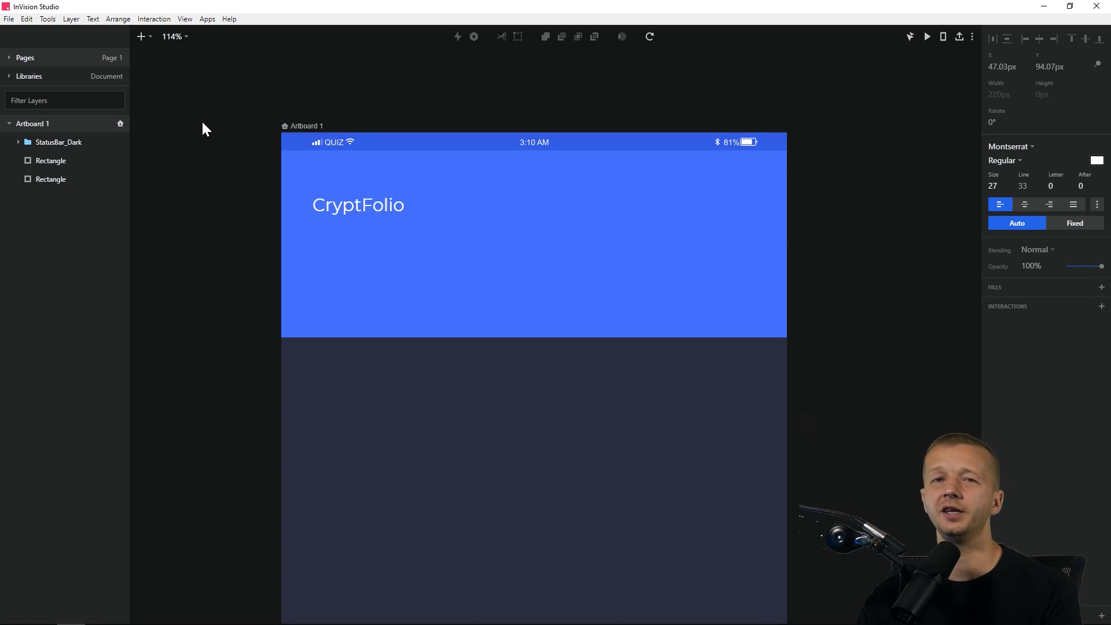
key("Escape")
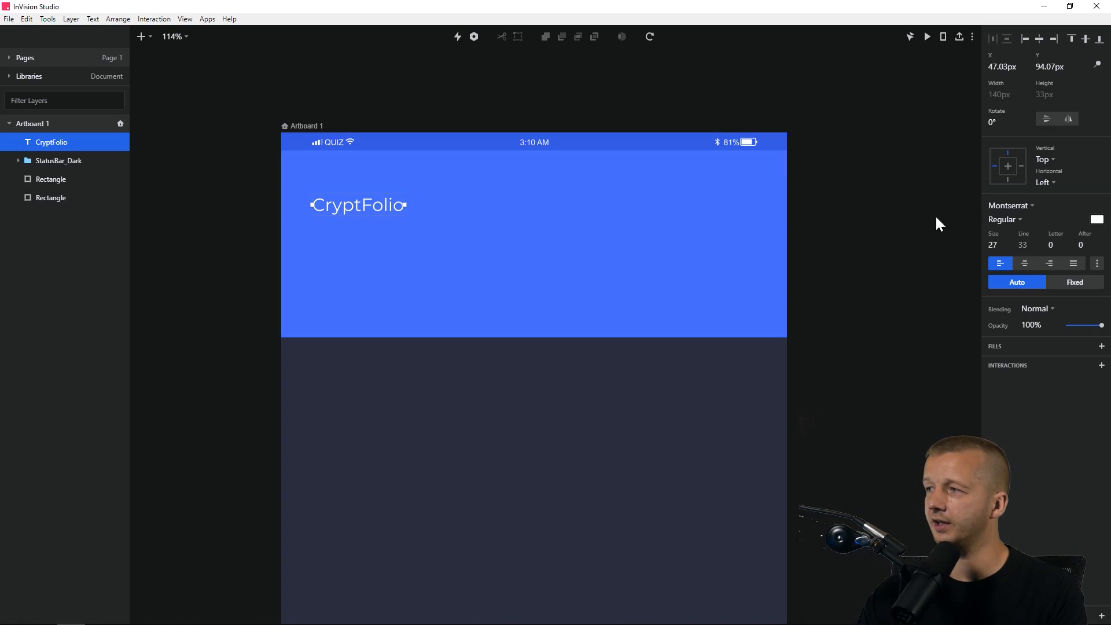
Set the CryptFolio title's font weight to Bold and its size to 36.
left_click(1029, 194)
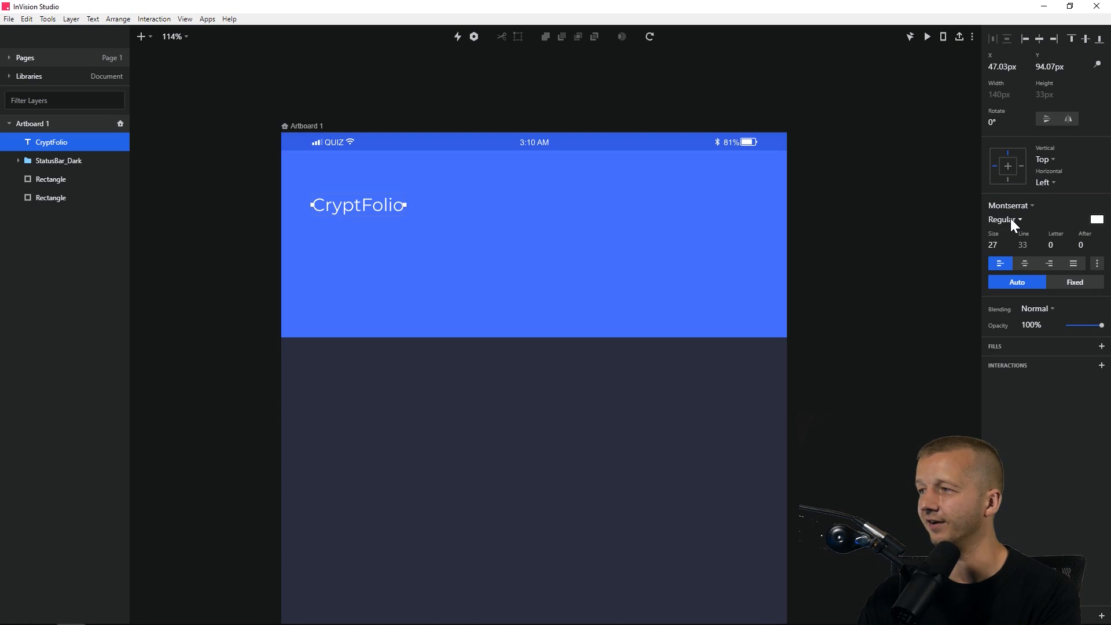
left_click(1011, 217)
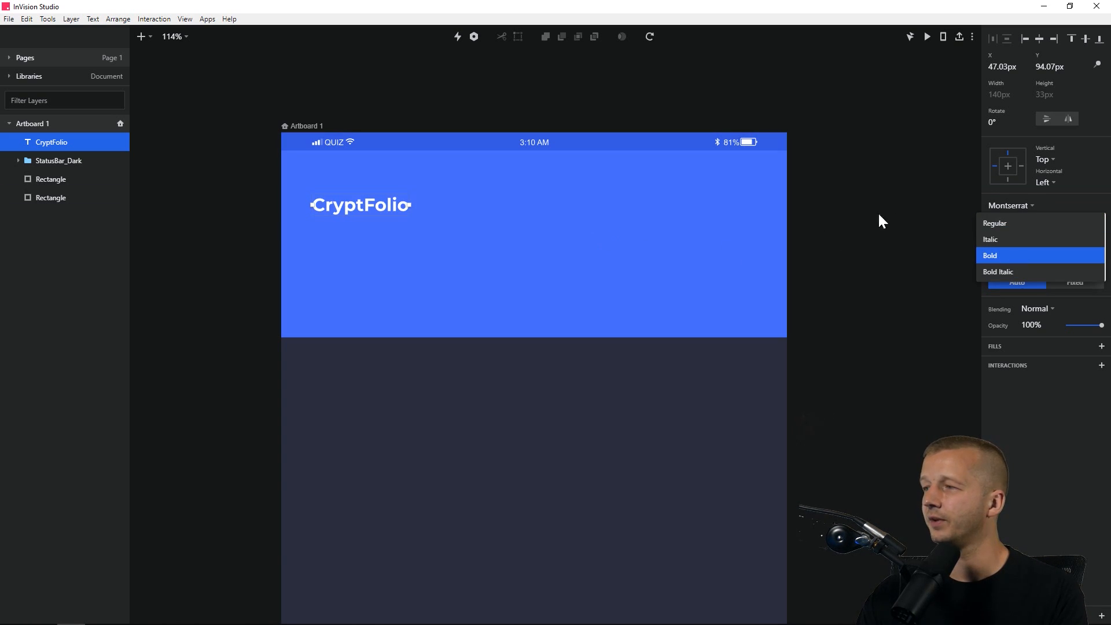
left_click(1005, 196)
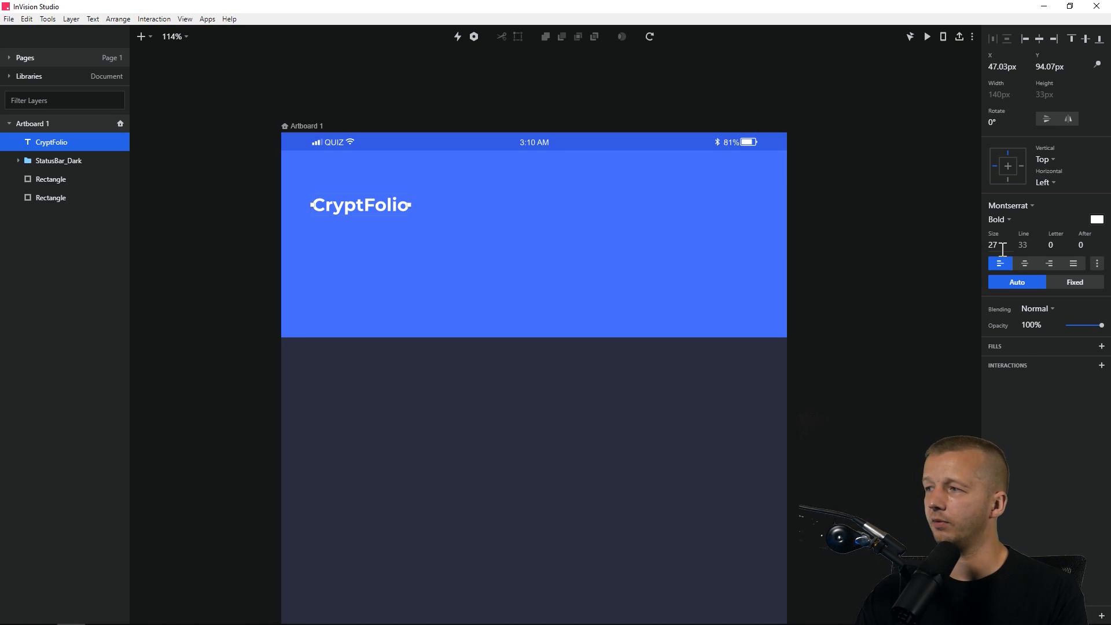
left_click(1004, 244)
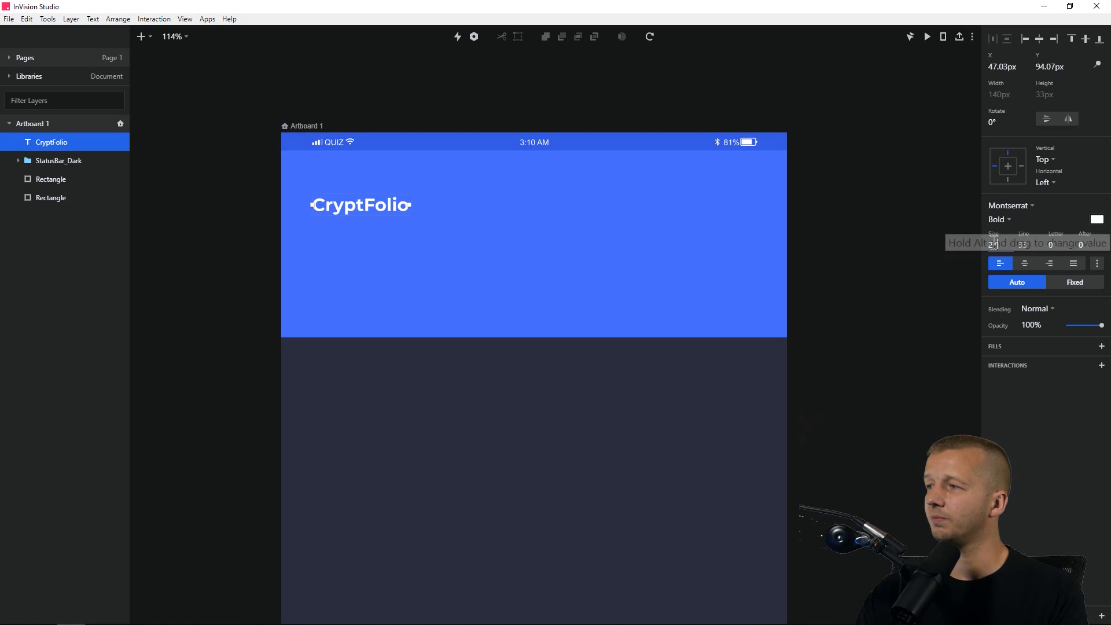
left_click_drag(993, 234, 1000, 232)
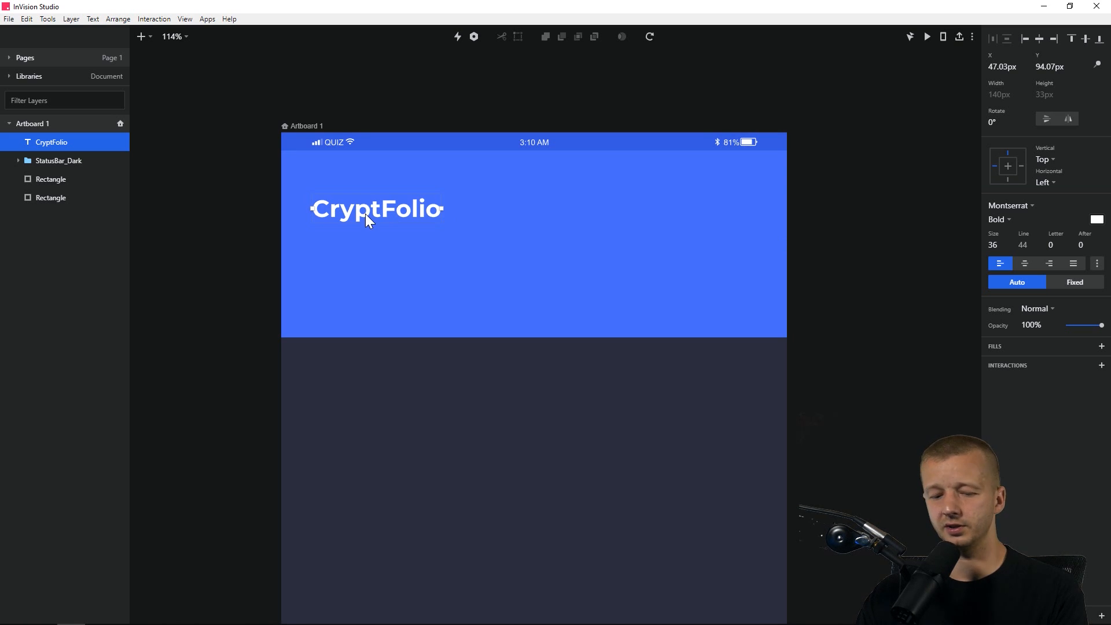
Duplicate the CryptFolio title to the header's right side at X 528 px and change the copy's text to "$14,301.33".
left_click_drag(363, 209, 669, 211)
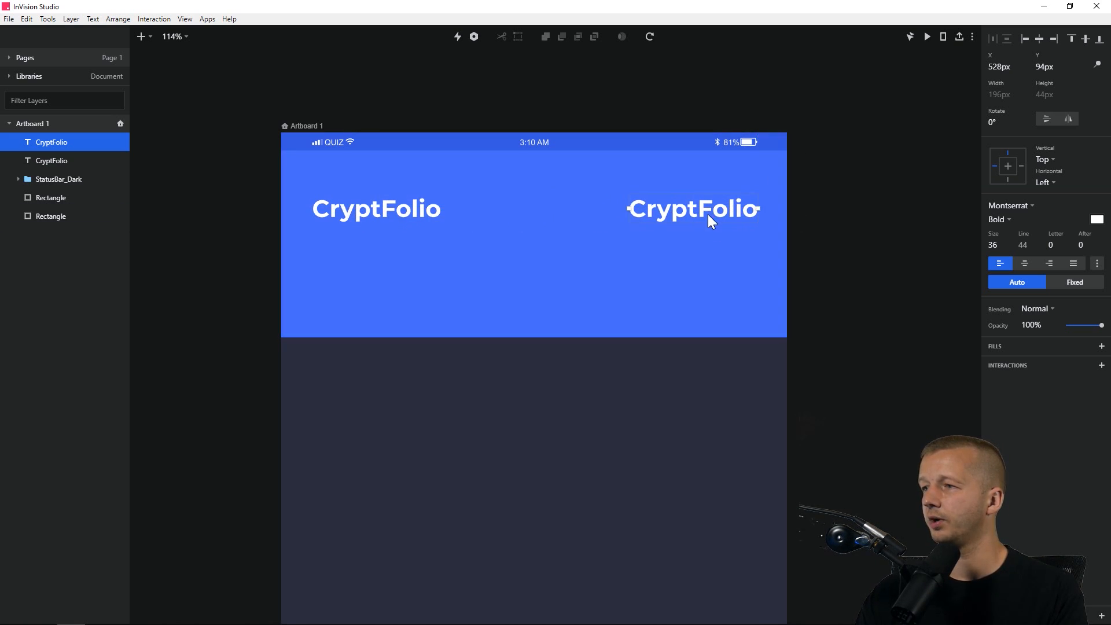
double_click(709, 216)
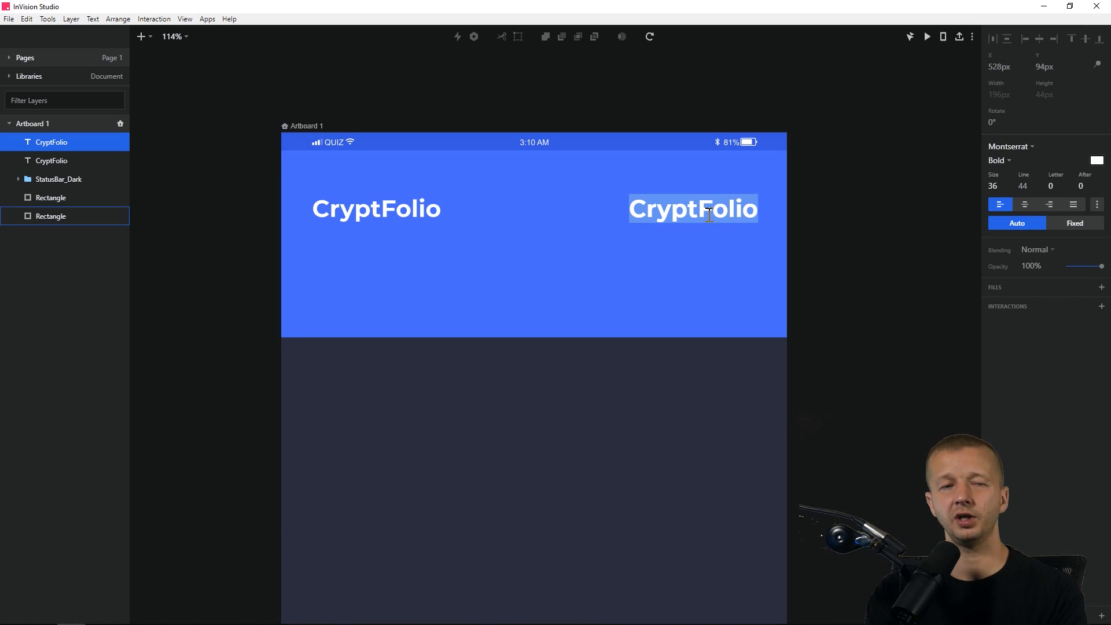
type("$14,")
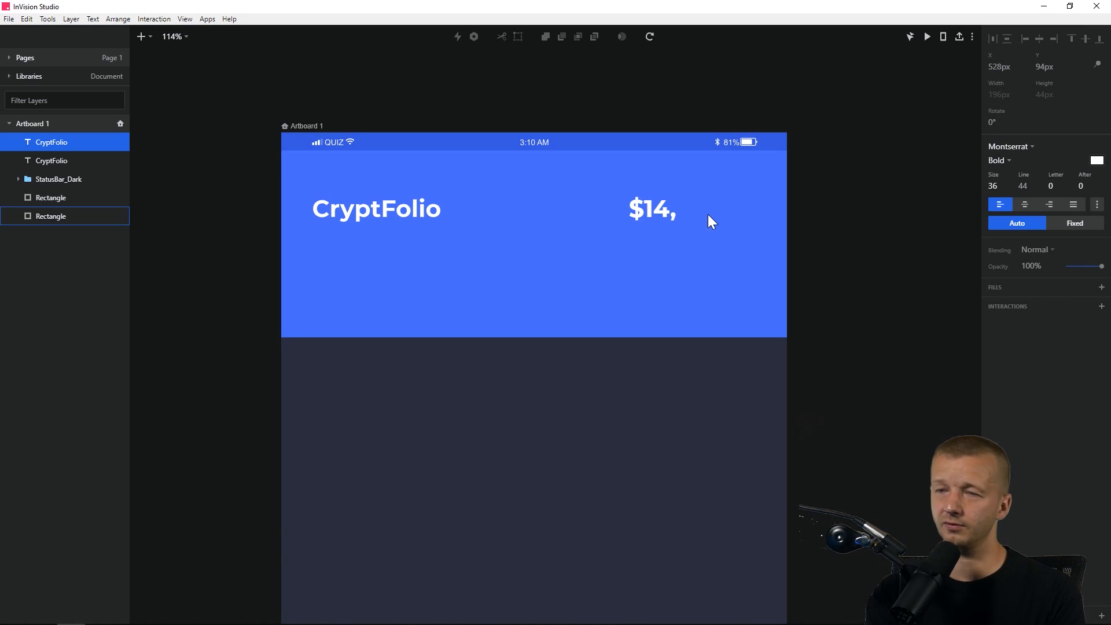
type("301.33")
key("Escape")
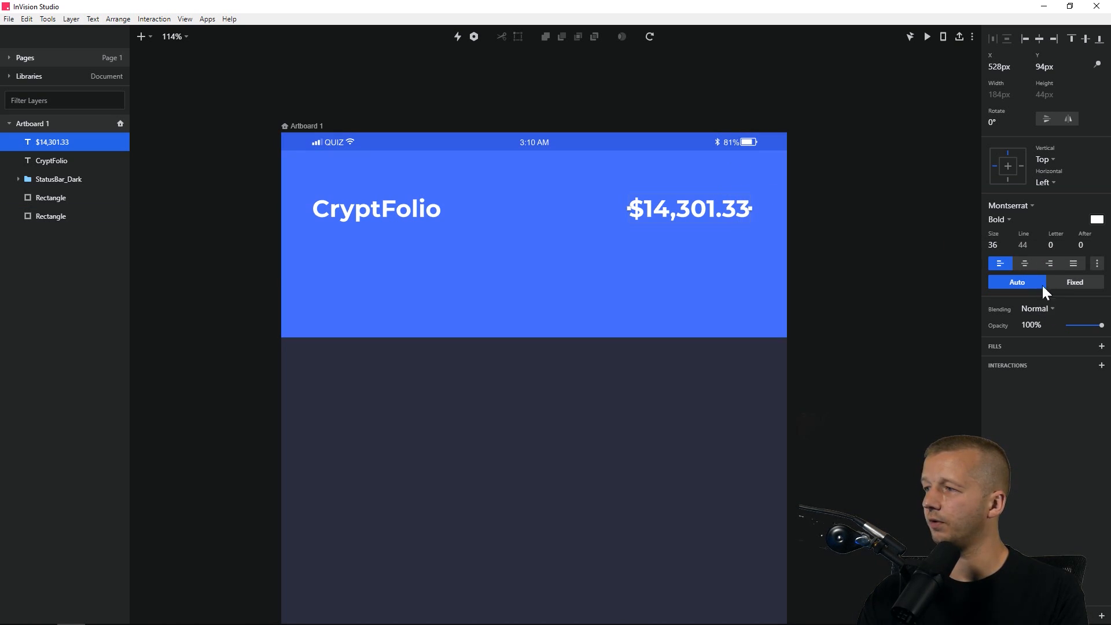
Set the $14,301.33 text to Regular weight and move it right to X 551 px, aligned with the battery icon.
left_click(1007, 223)
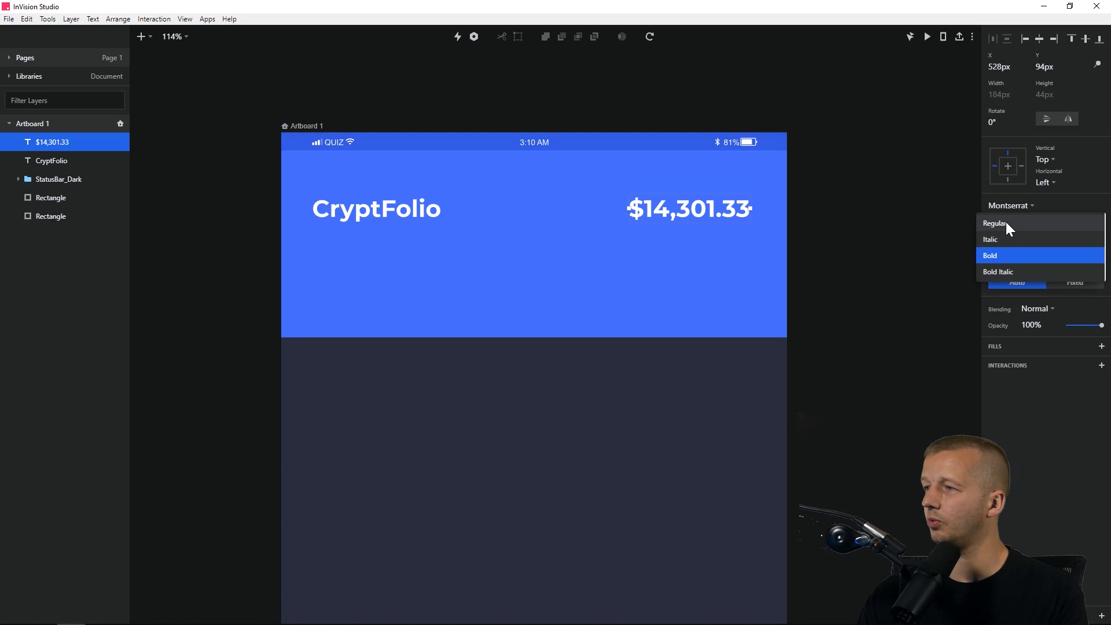
left_click(1006, 222)
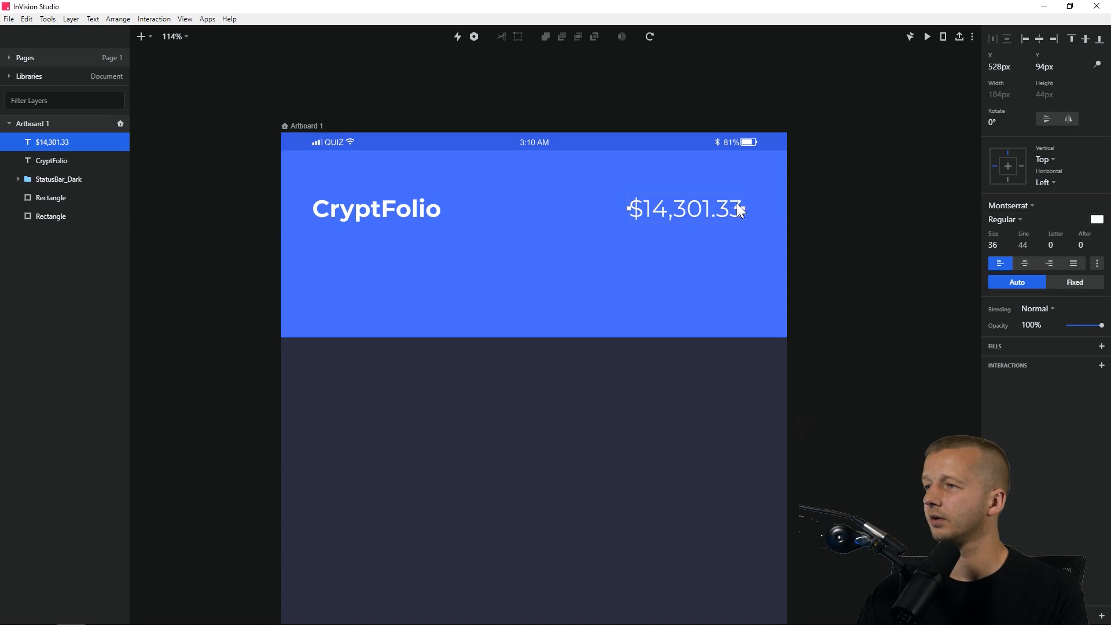
left_click_drag(724, 206, 739, 206)
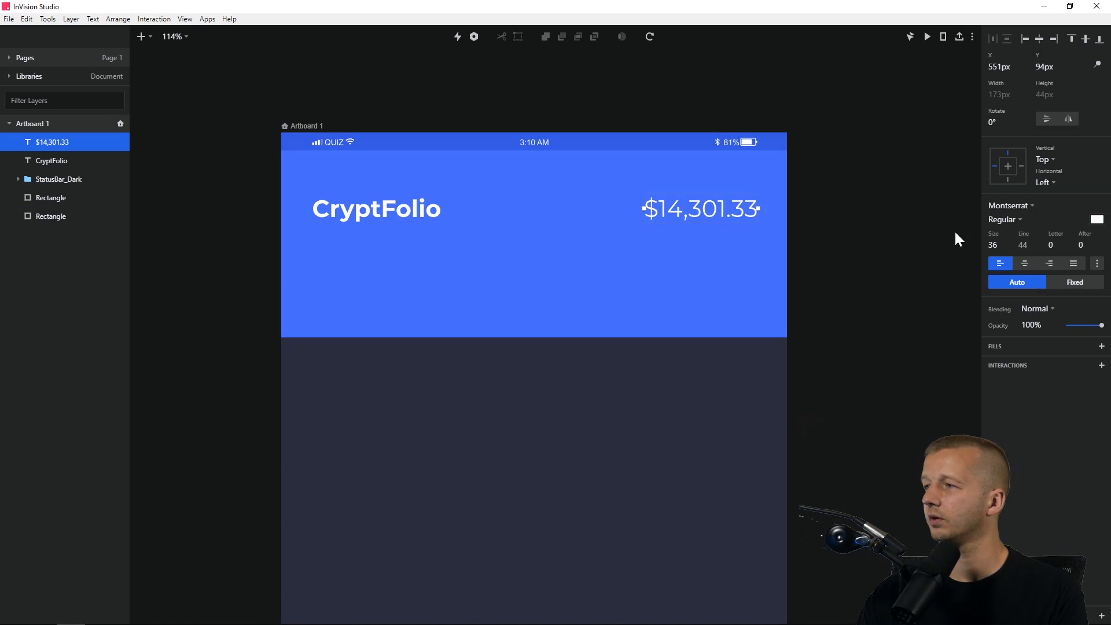
Pin the $14,301.33 text horizontally to the artboard's right edge instead of the left.
left_click(1020, 164)
left_click(994, 166)
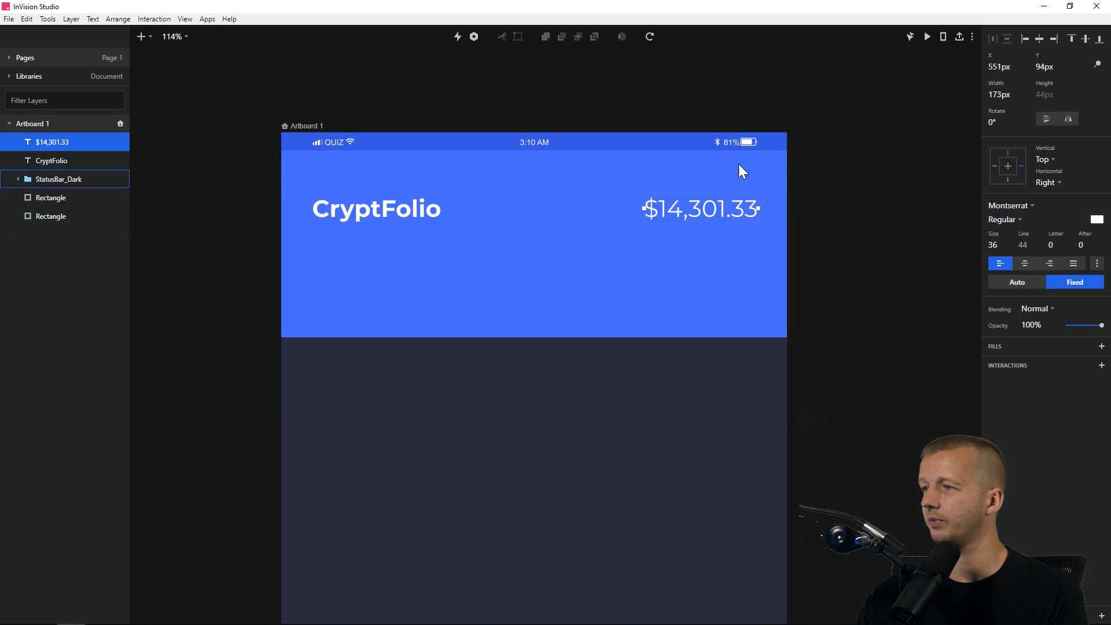
left_click(839, 219)
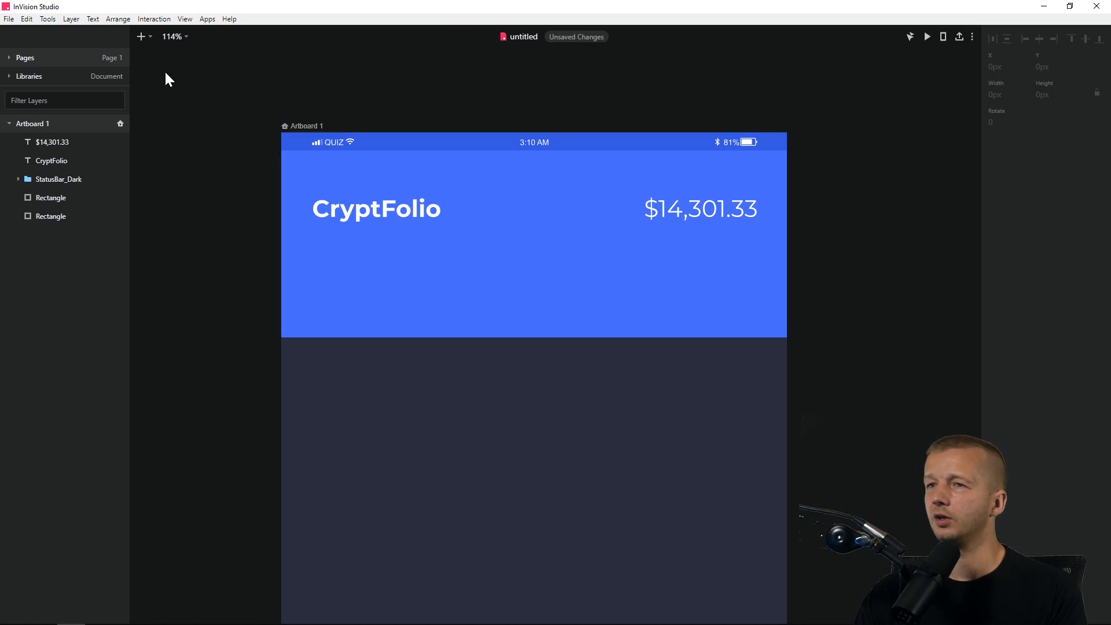
Draw a rounded rectangle about 677 by 275 px below the header texts, starting at X 47 px, Y 167 px.
left_click(154, 38)
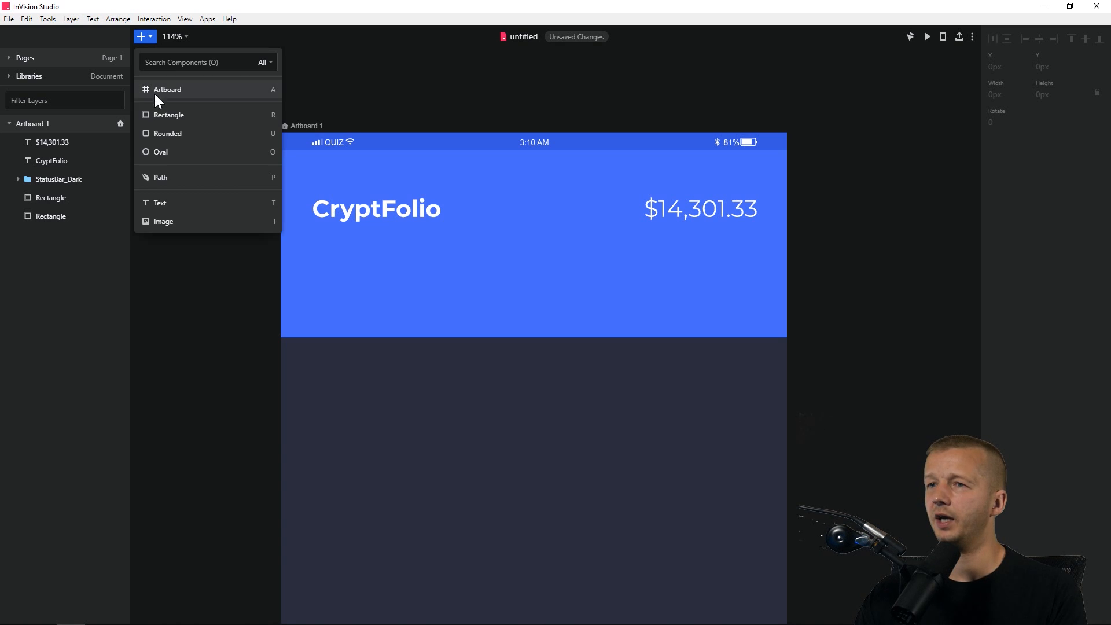
left_click(158, 137)
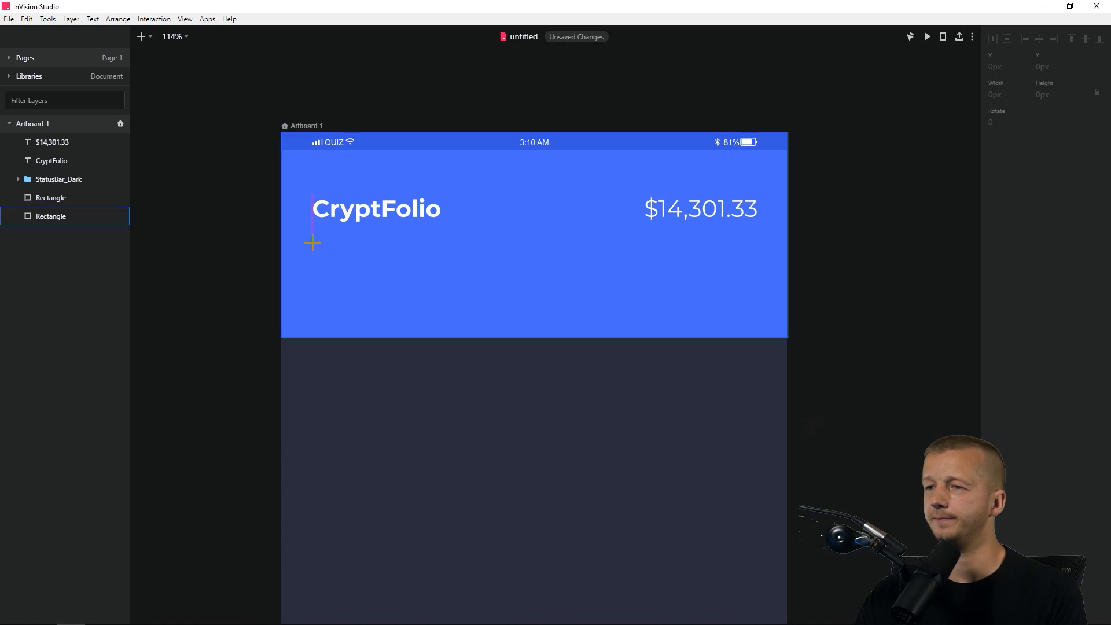
mouse_move(313, 243)
left_mouse_down()
mouse_move(756, 385)
mouse_move(758, 423)
left_mouse_up()
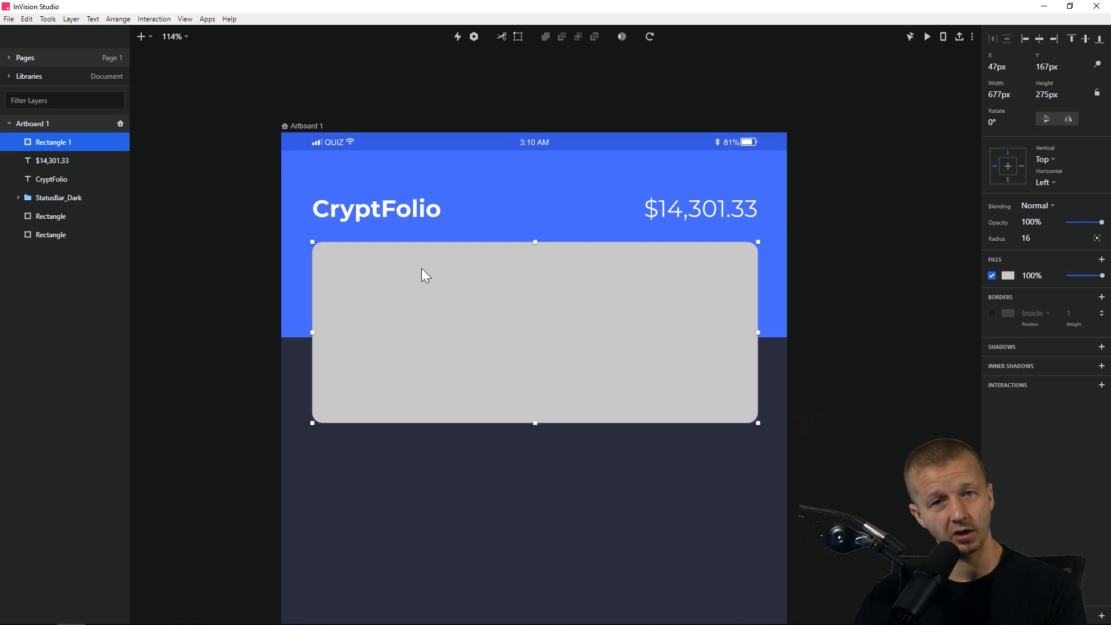
Fill the rounded card with the artboard's sampled dark background colour, lightened to hex 32364A.
left_click(1008, 277)
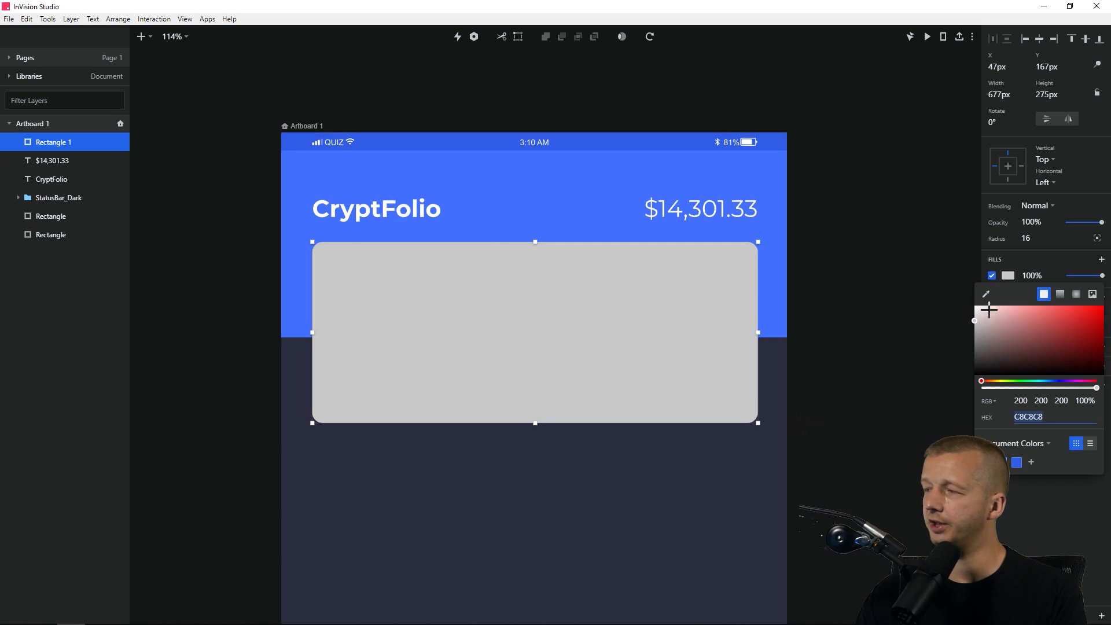
left_click(986, 295)
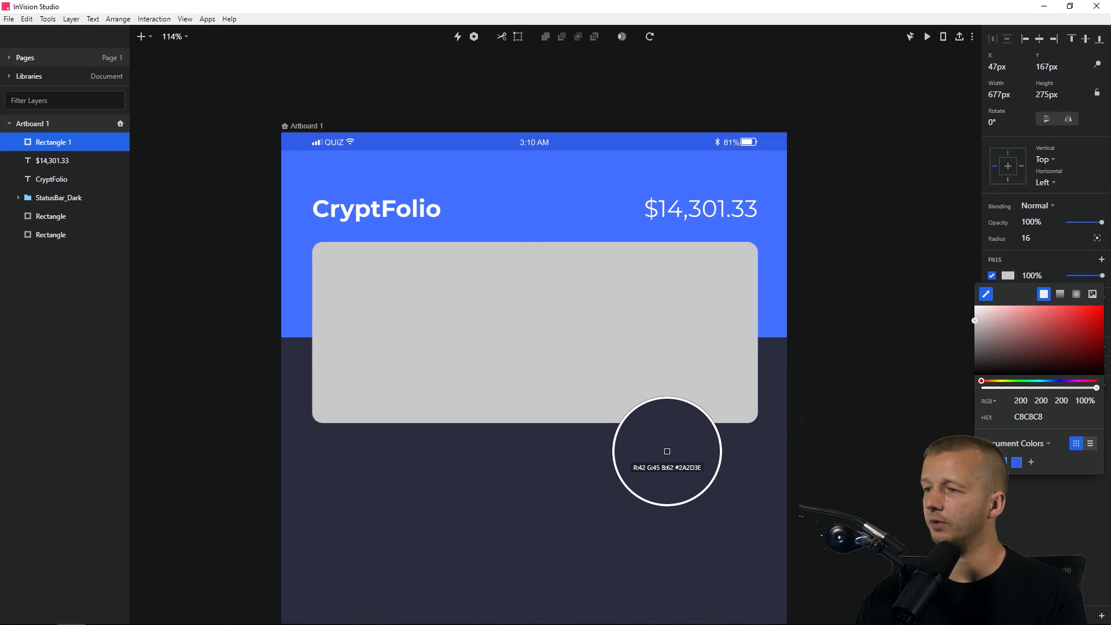
left_click(672, 459)
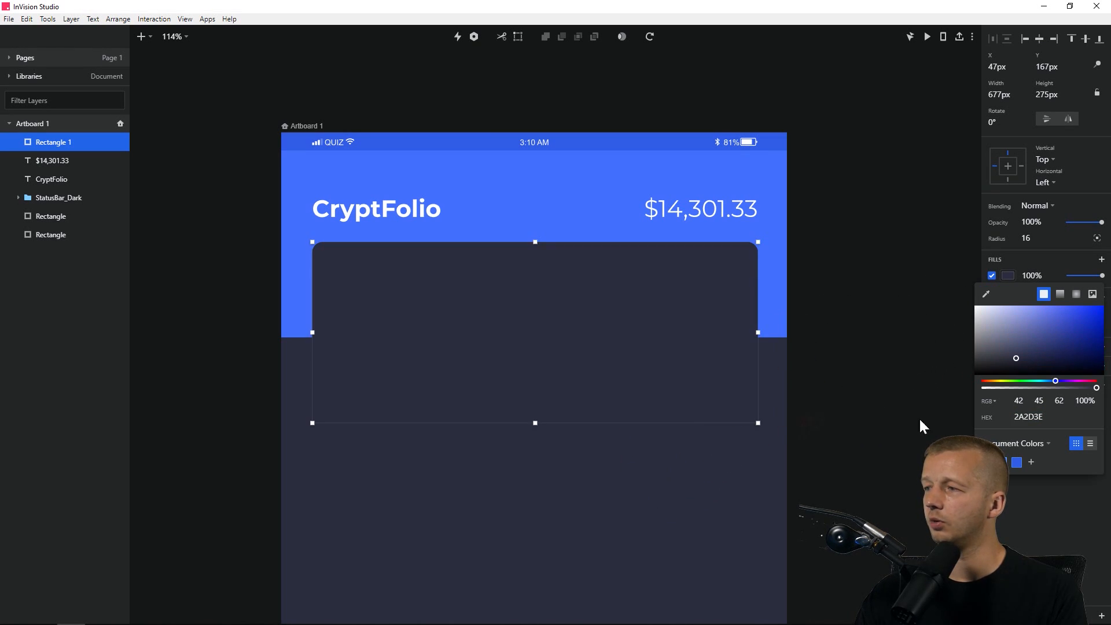
left_click(1017, 355)
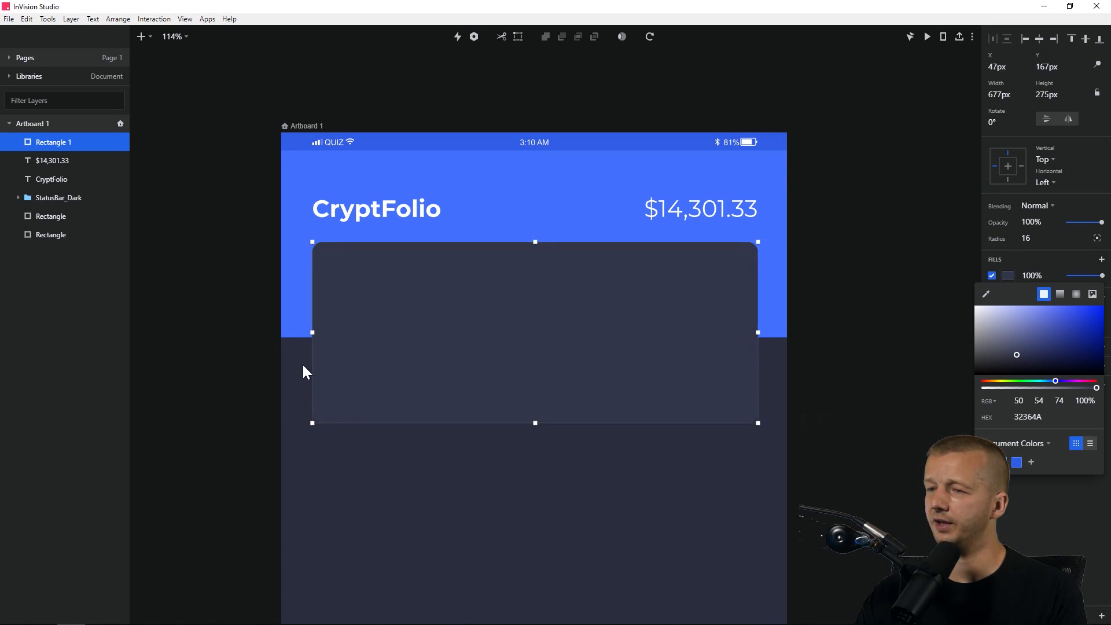
left_click(798, 269)
left_click(837, 271)
left_click(704, 281)
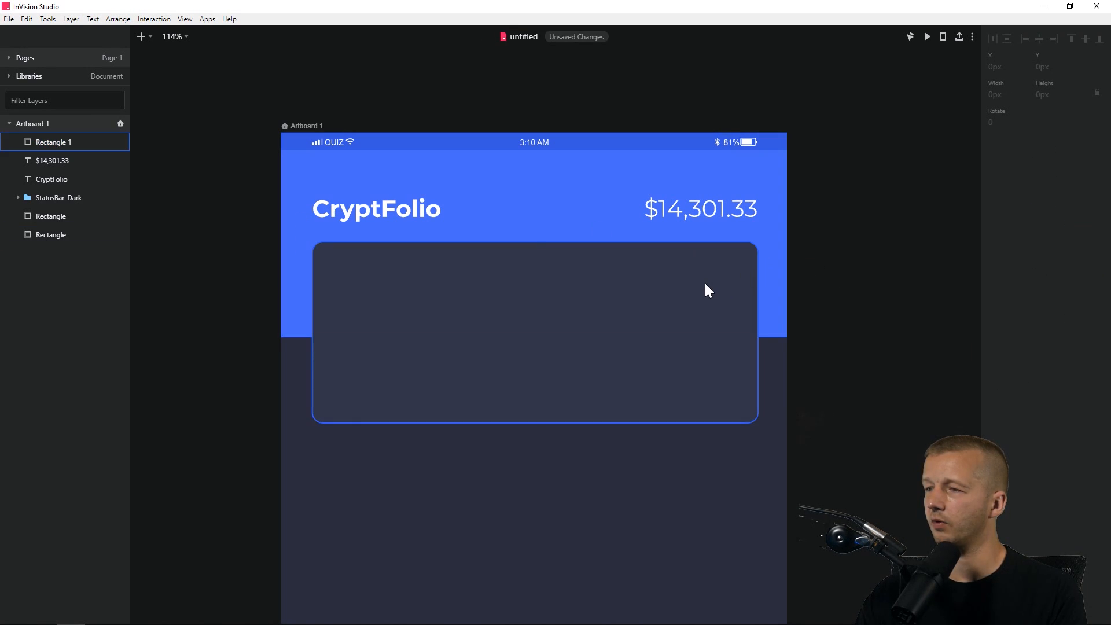
left_click(1008, 274)
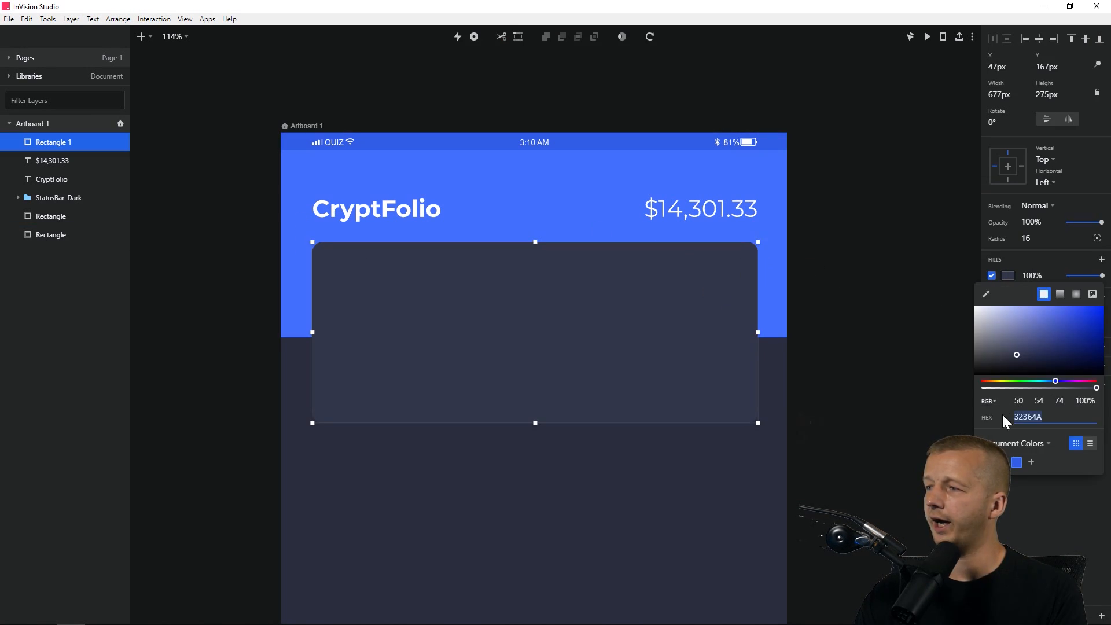
left_click(798, 279)
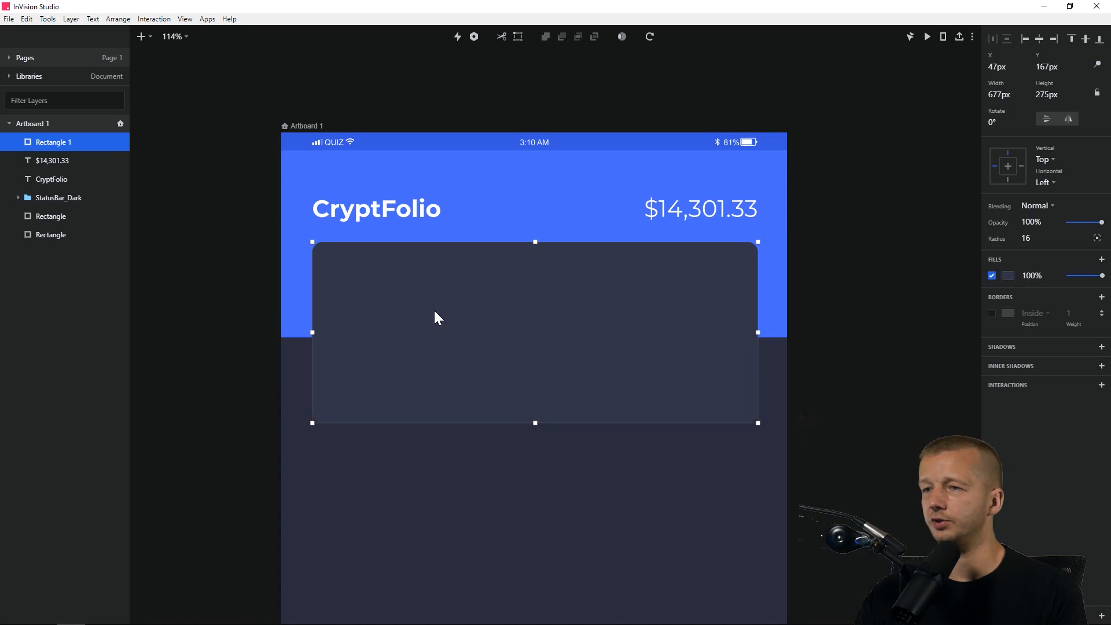
left_click(160, 275)
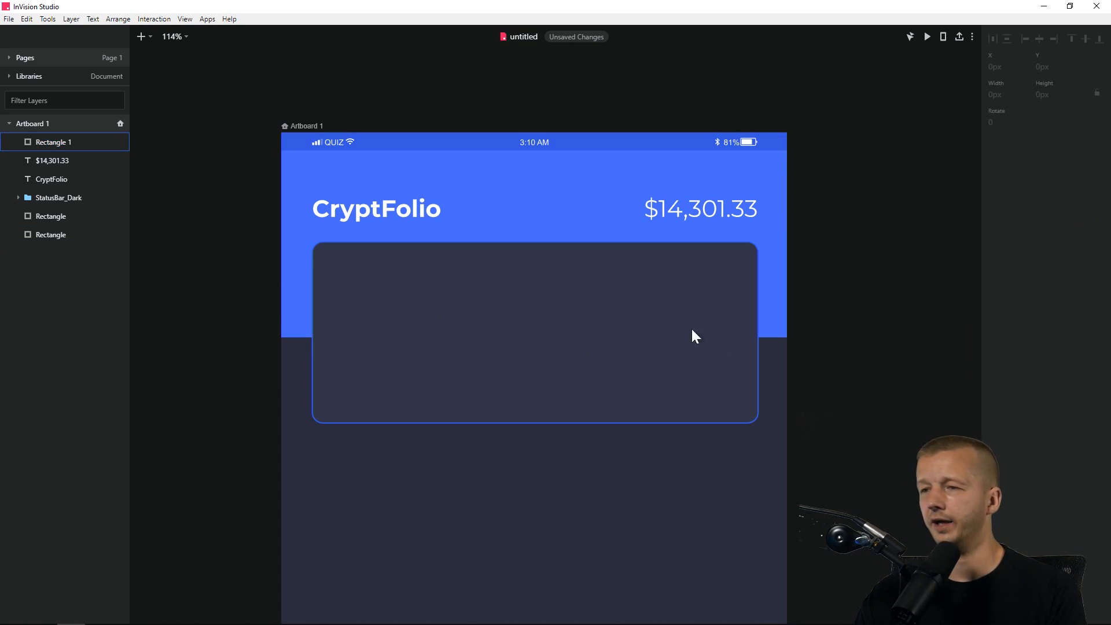
Duplicate the CryptFolio title, bring the copy to the front and place it inside the card at X 85 px, Y 201 px.
left_click(362, 212)
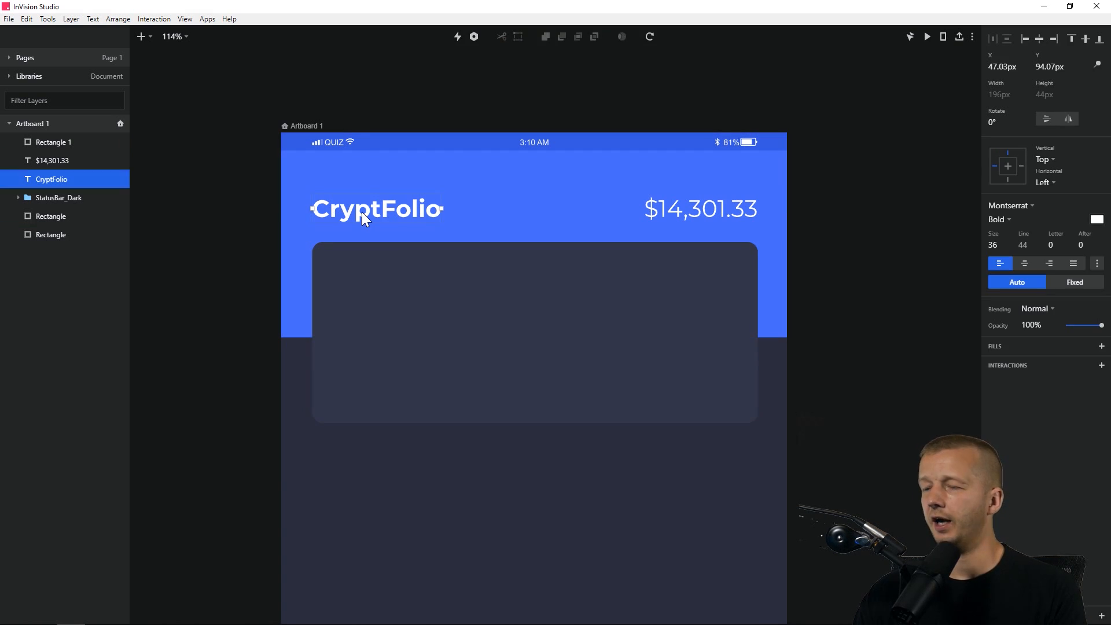
key("ctrl+d")
left_click_drag(355, 210, 471, 231)
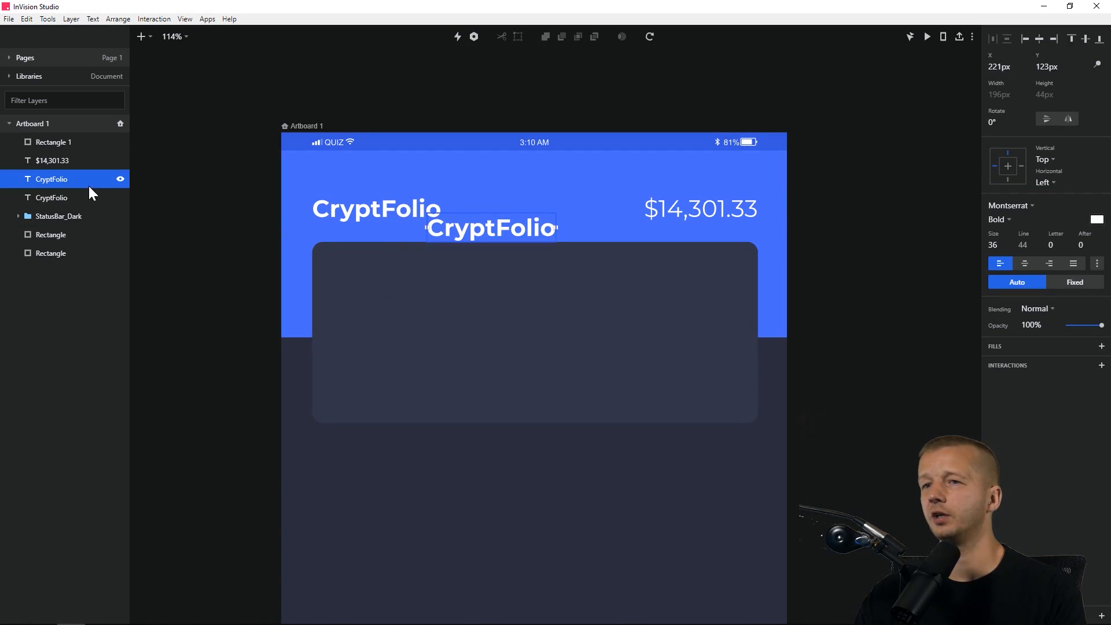
right_click(500, 228)
left_click(533, 269)
left_click_drag(501, 235, 415, 283)
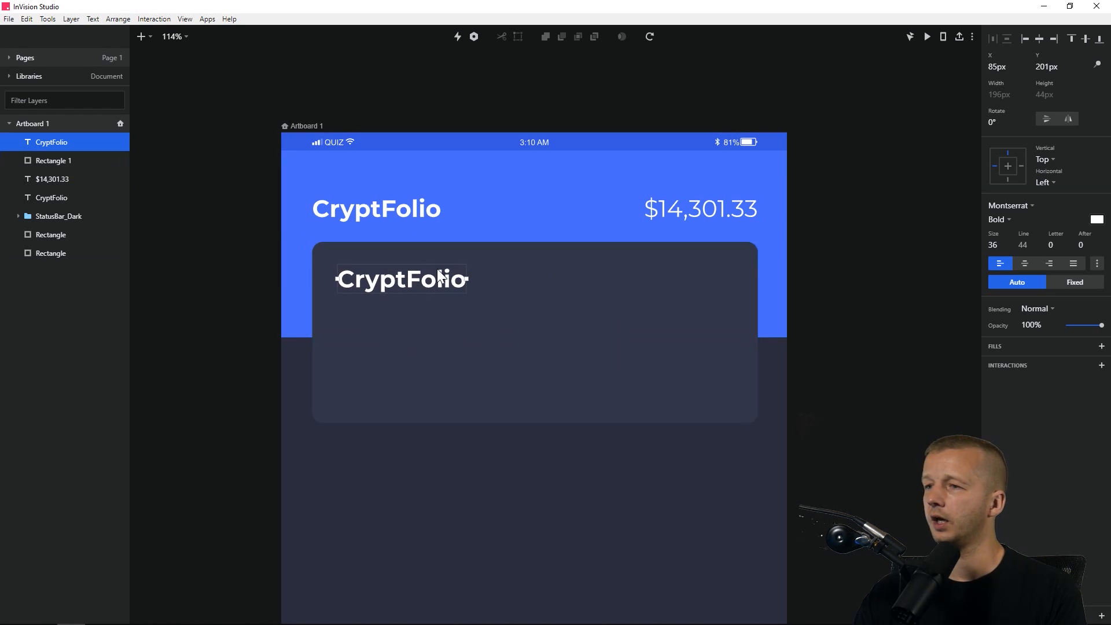
Change the text of the title copy inside the card to "LAST 30 DAYS".
double_click(429, 282)
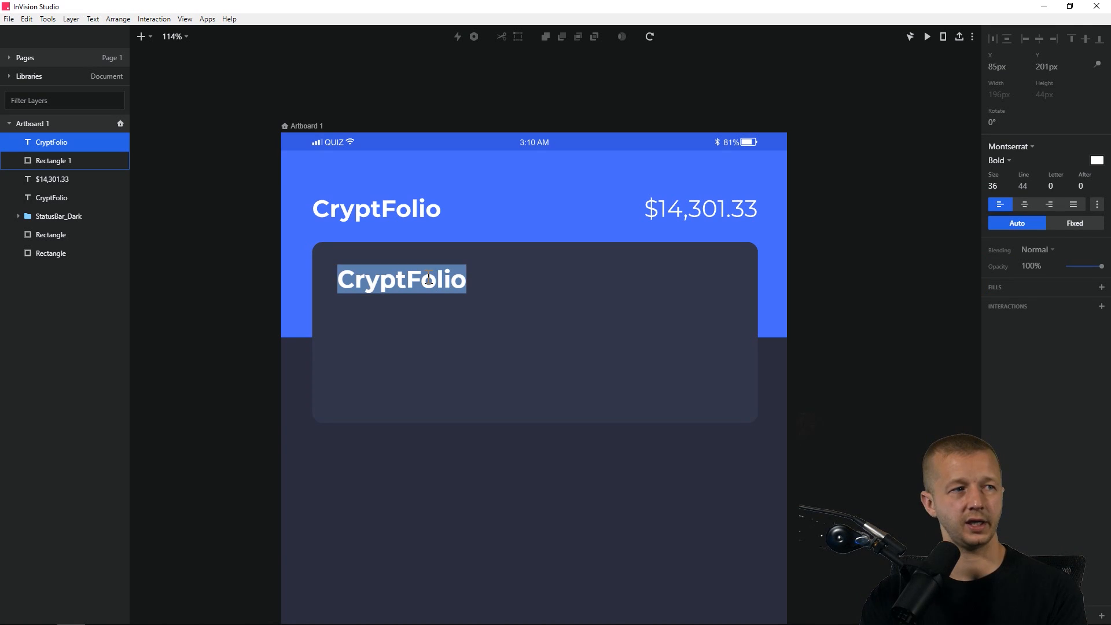
type("LAST 30 ADE")
key("BackSpace")
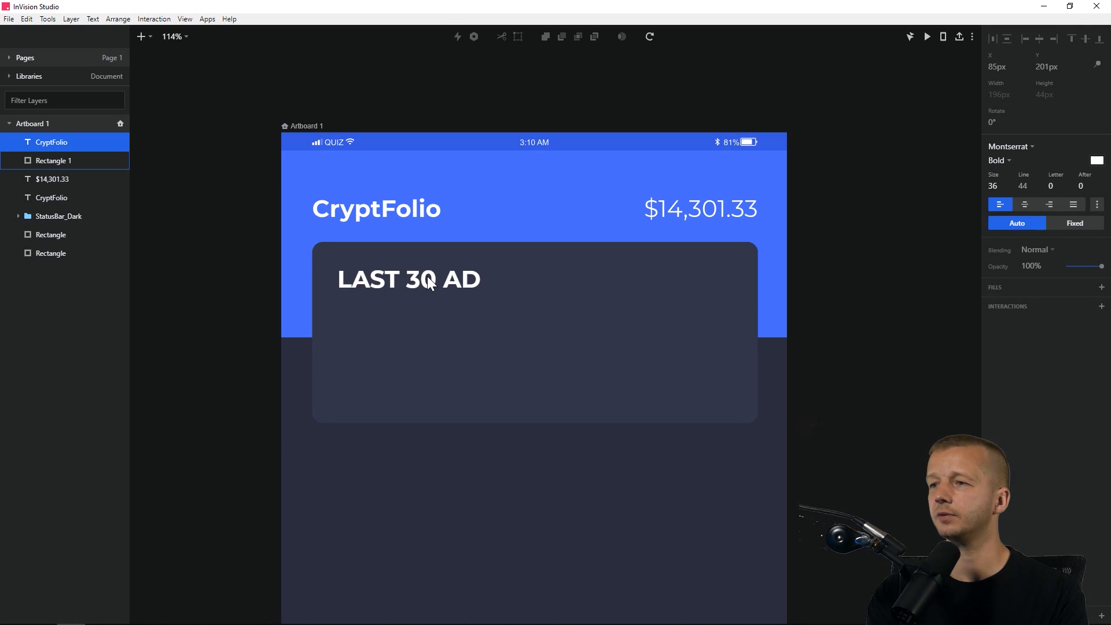
type("A")
key("BackSpace")
key("BackSpace")
key("BackSpace")
type("DAYS")
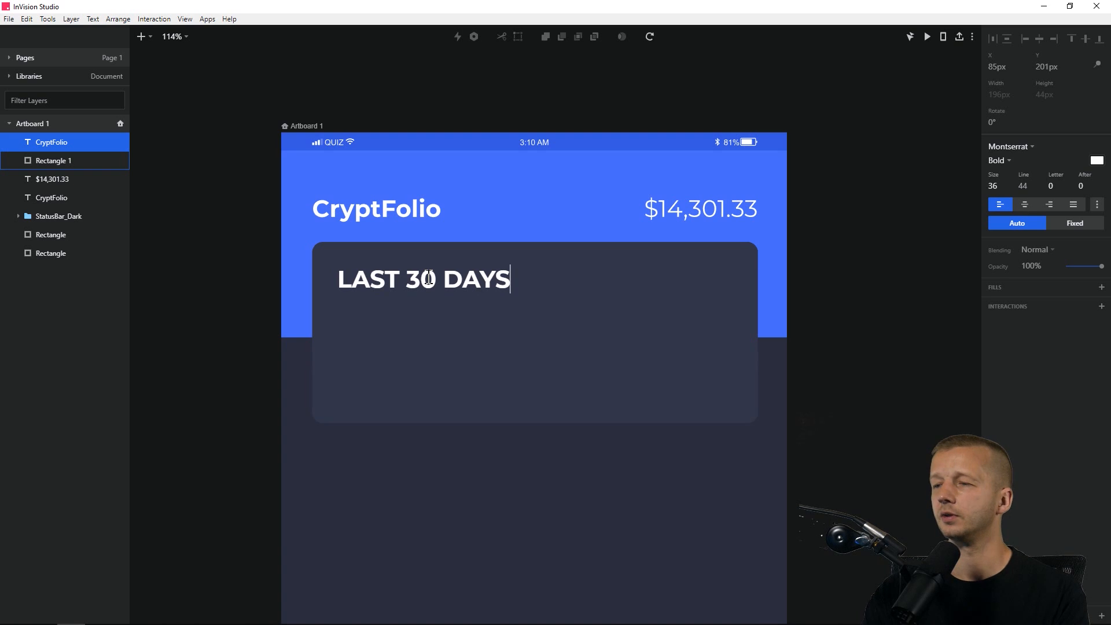
key("Escape")
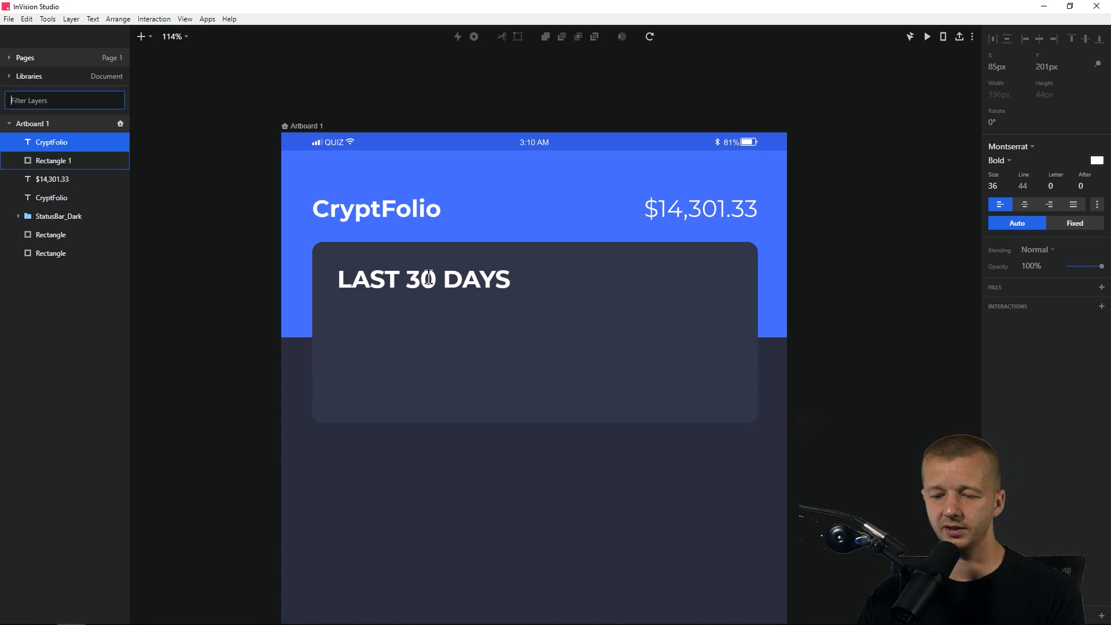
left_click(456, 282)
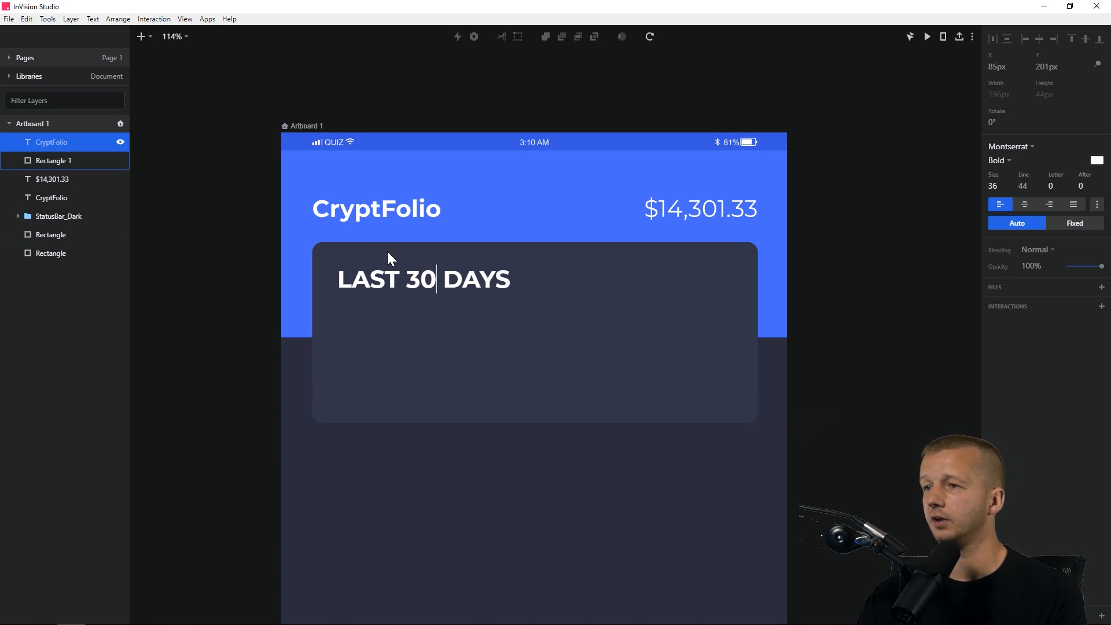
key("Escape")
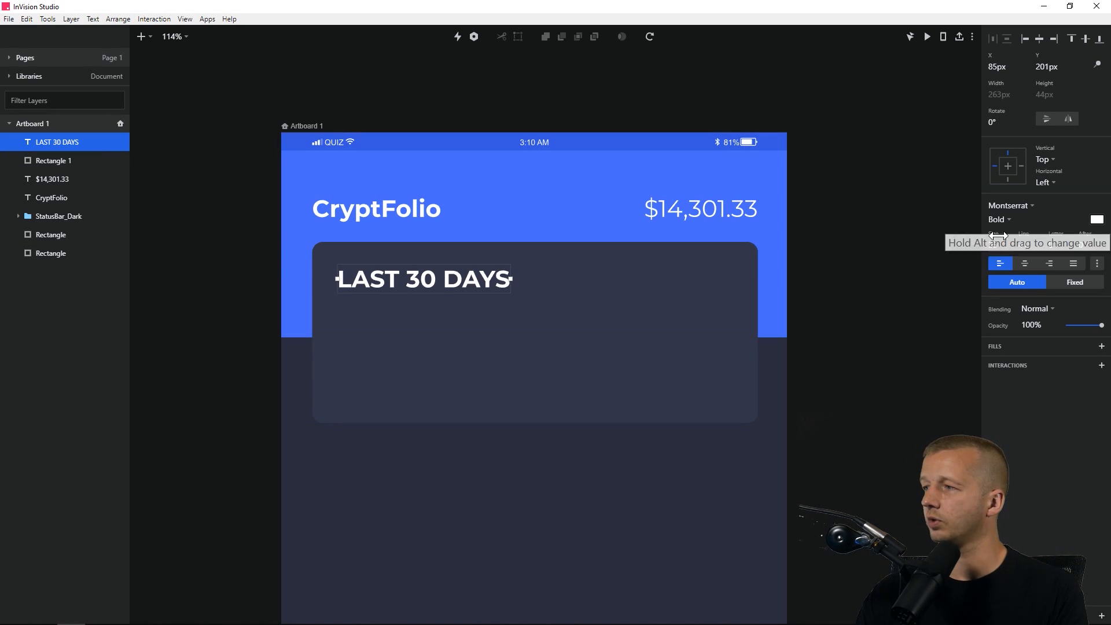
Reduce the font size of the LAST 30 DAYS text to 11.
left_click_drag(989, 233, 984, 233)
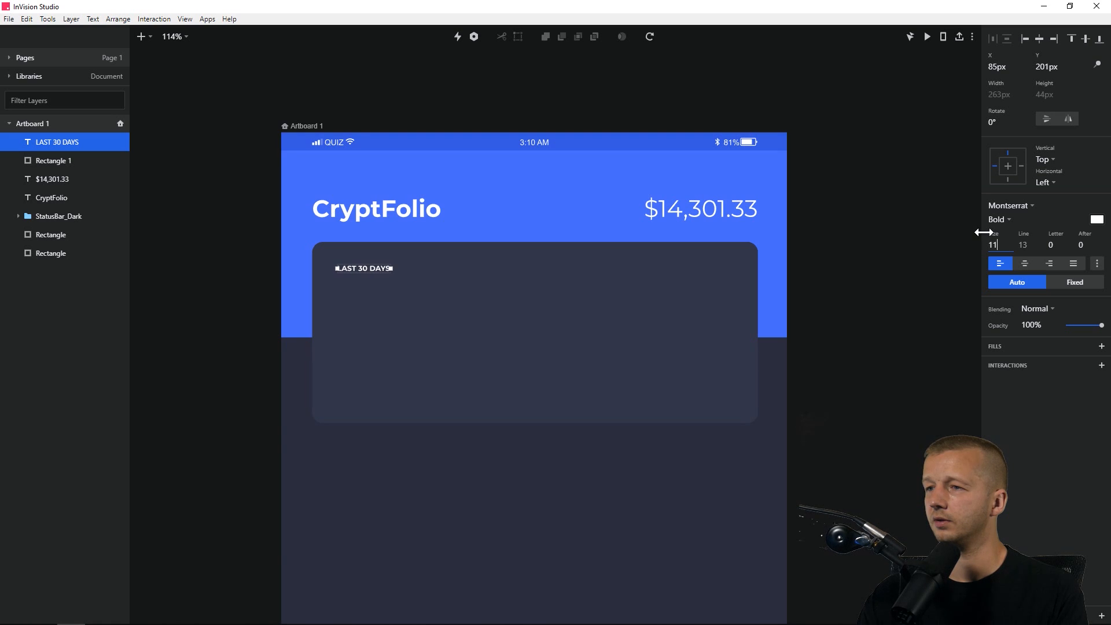
left_click(855, 298)
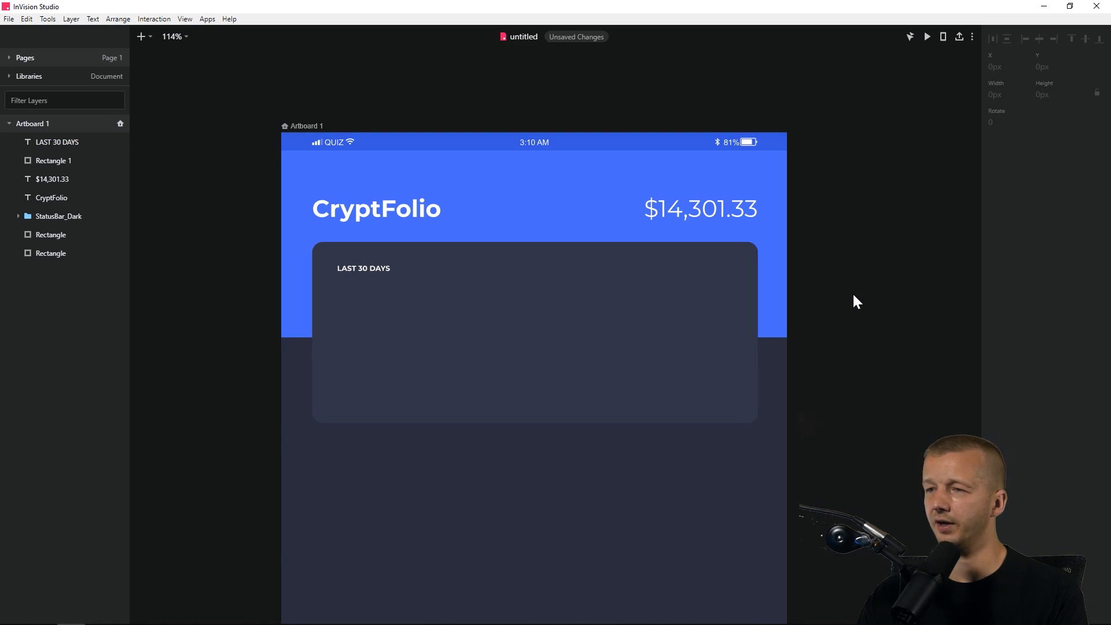
left_click(362, 267)
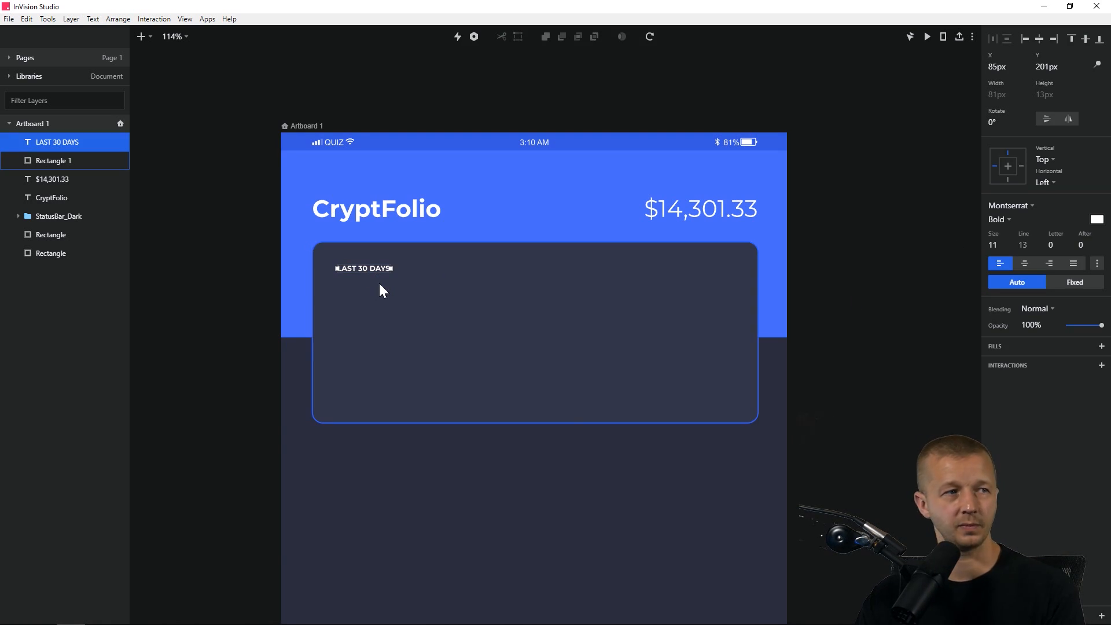
left_click(223, 308)
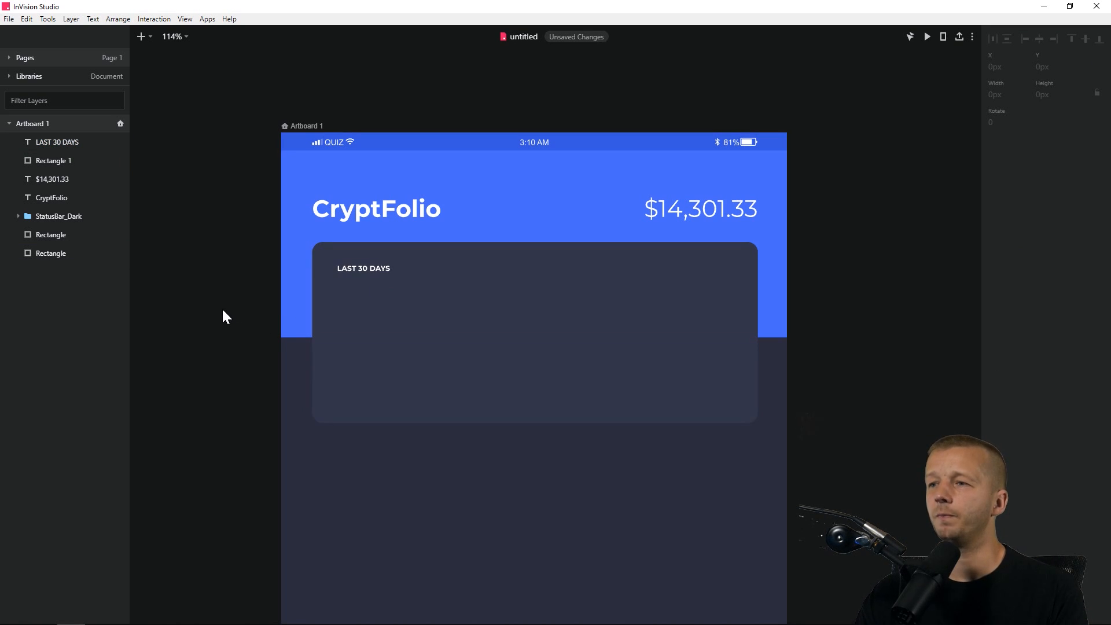
Draw a vertical line about 144 px tall with the Pen tool below LAST 30 DAYS, starting at X 87 px, Y 244.5 px.
left_click(151, 37)
left_click(161, 178)
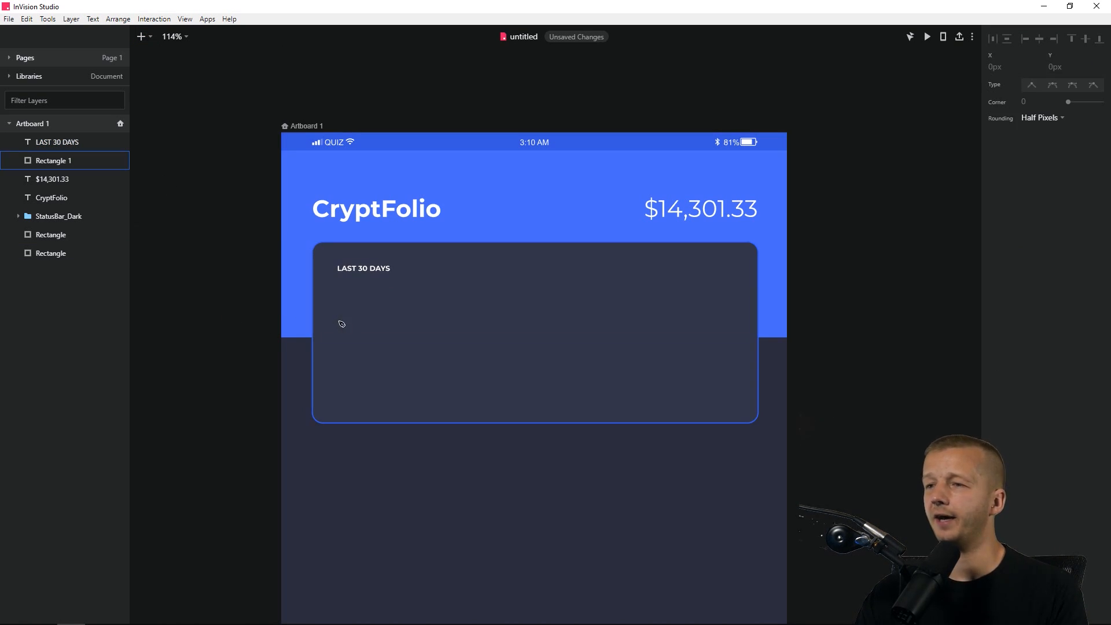
left_click(338, 293)
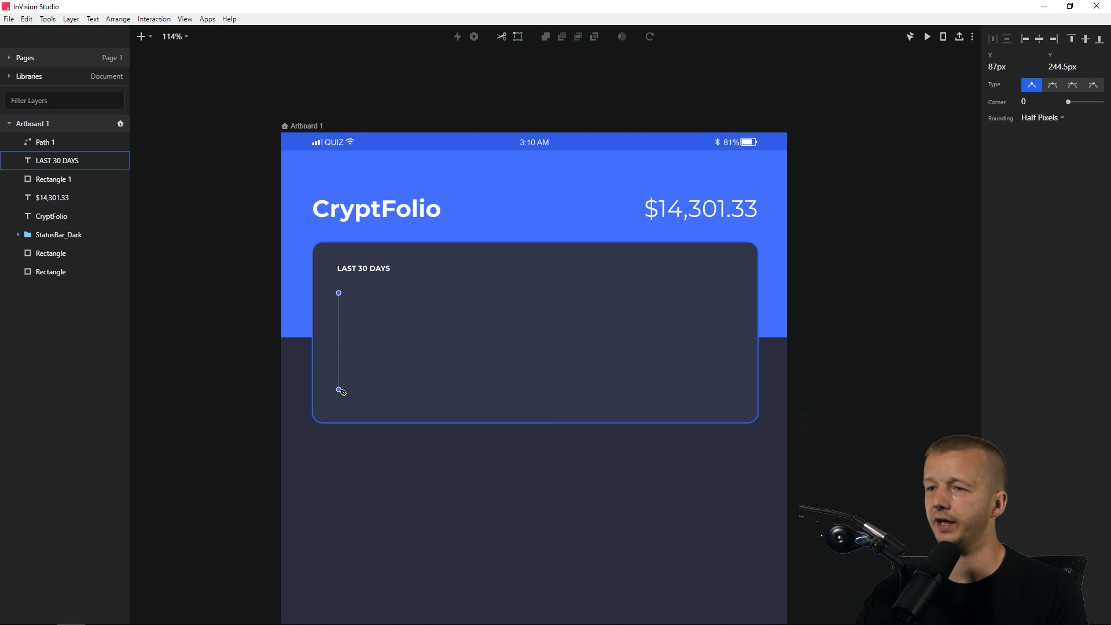
left_click(339, 388)
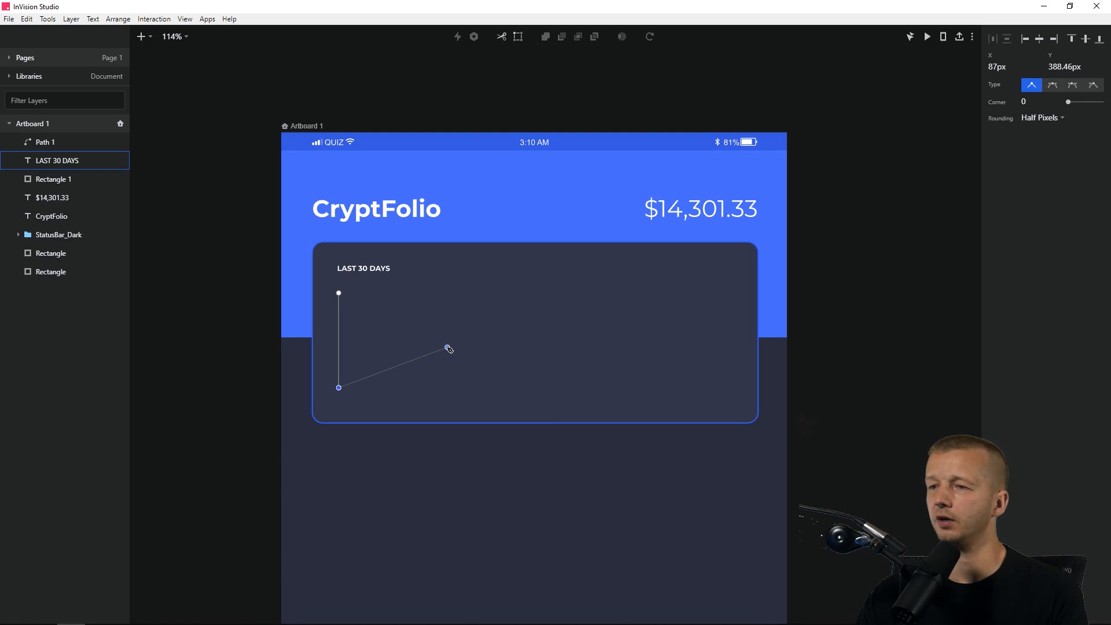
key("Escape")
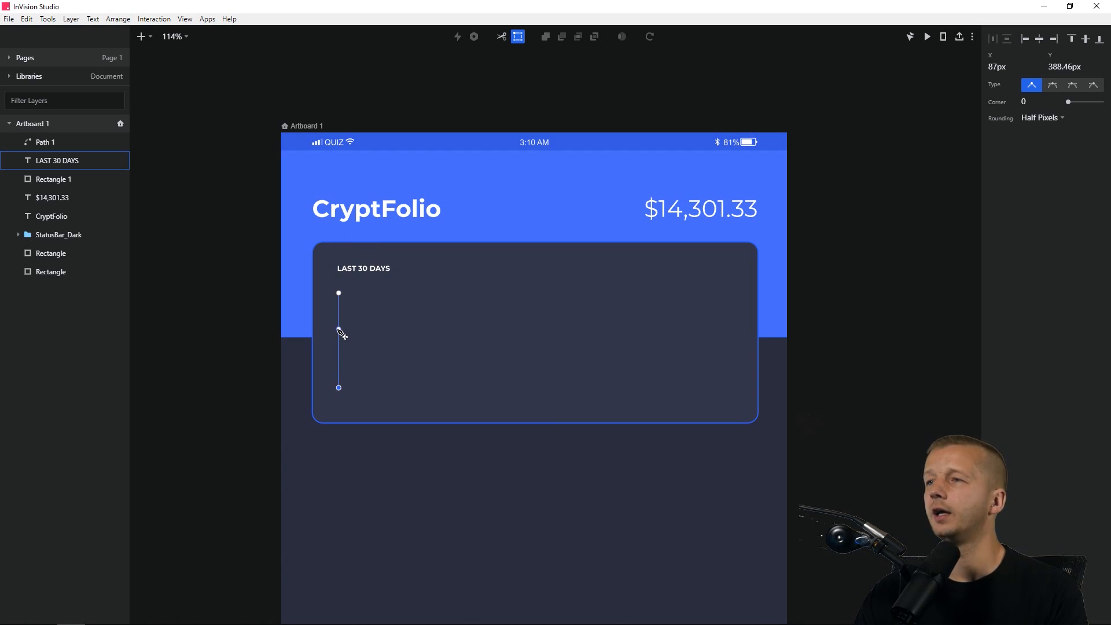
key("Escape")
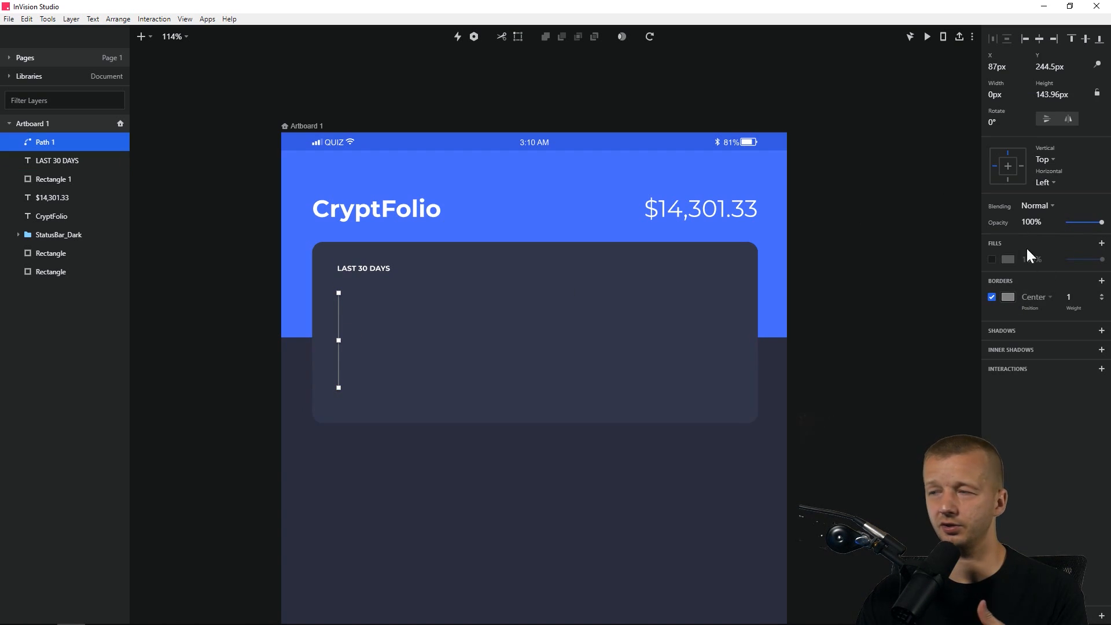
Colour the vertical line's border with the card's sampled fill colour, lightened to hex 454B68.
left_click(1009, 297)
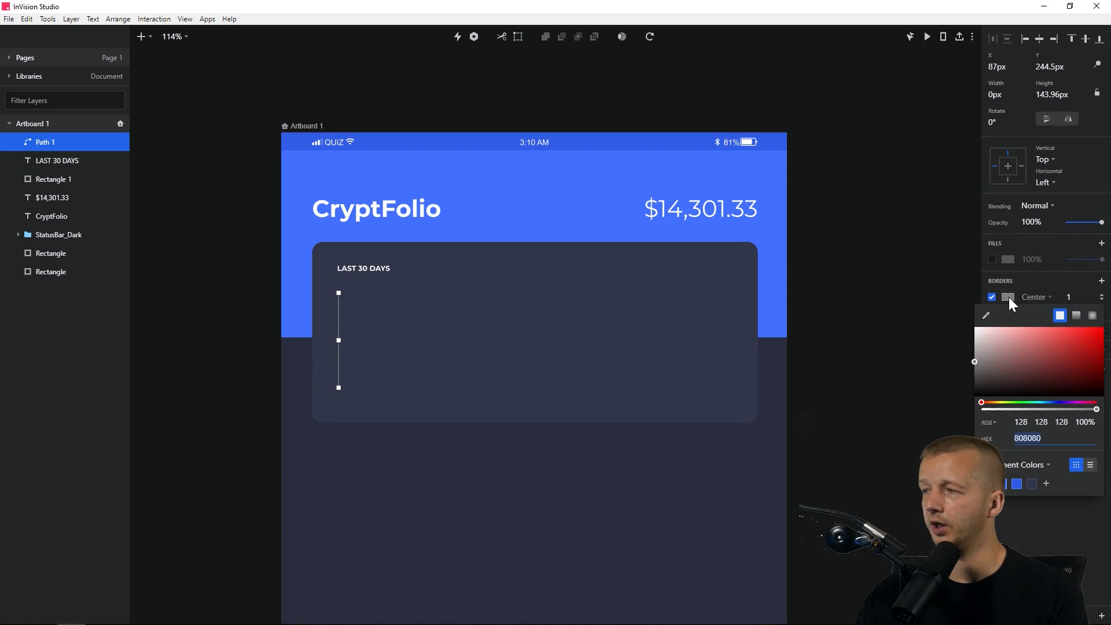
left_click(1009, 297)
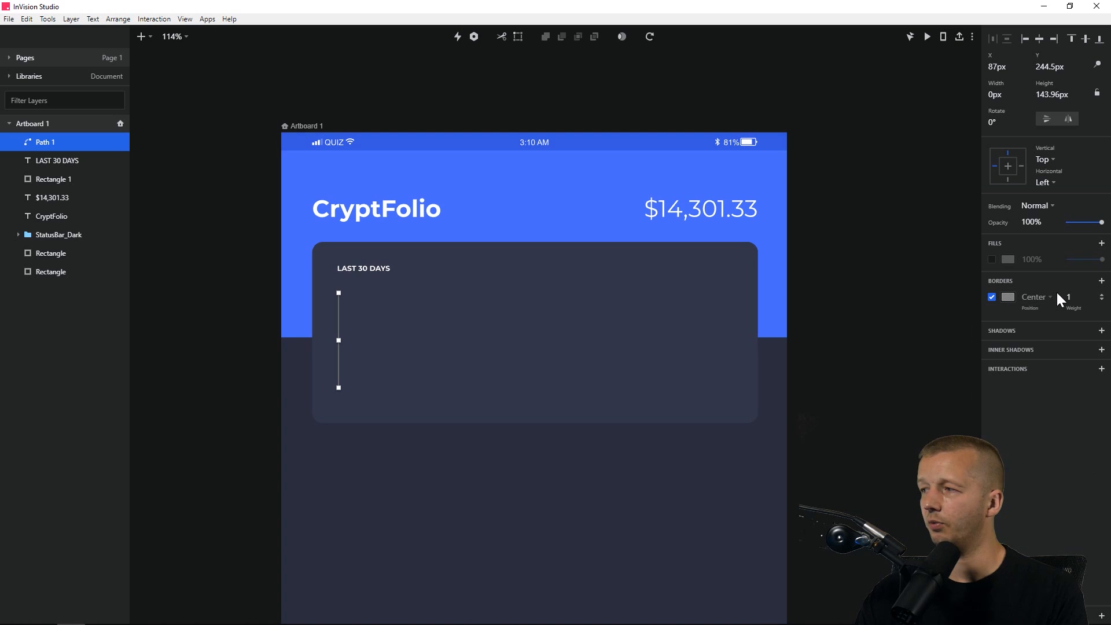
left_click(1007, 297)
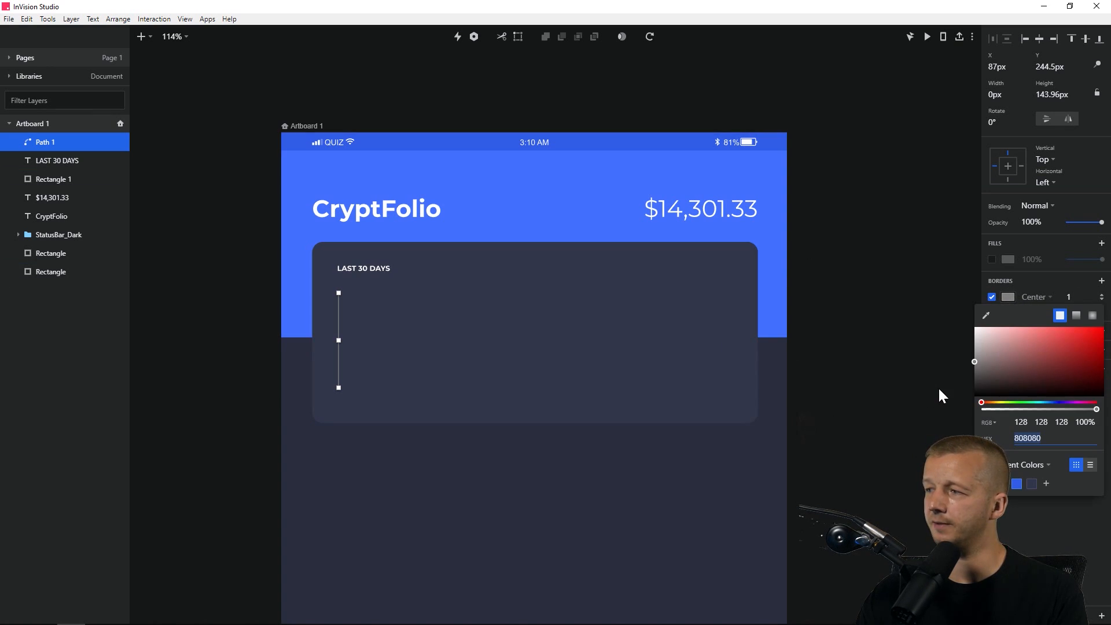
left_click(986, 316)
left_click(558, 320)
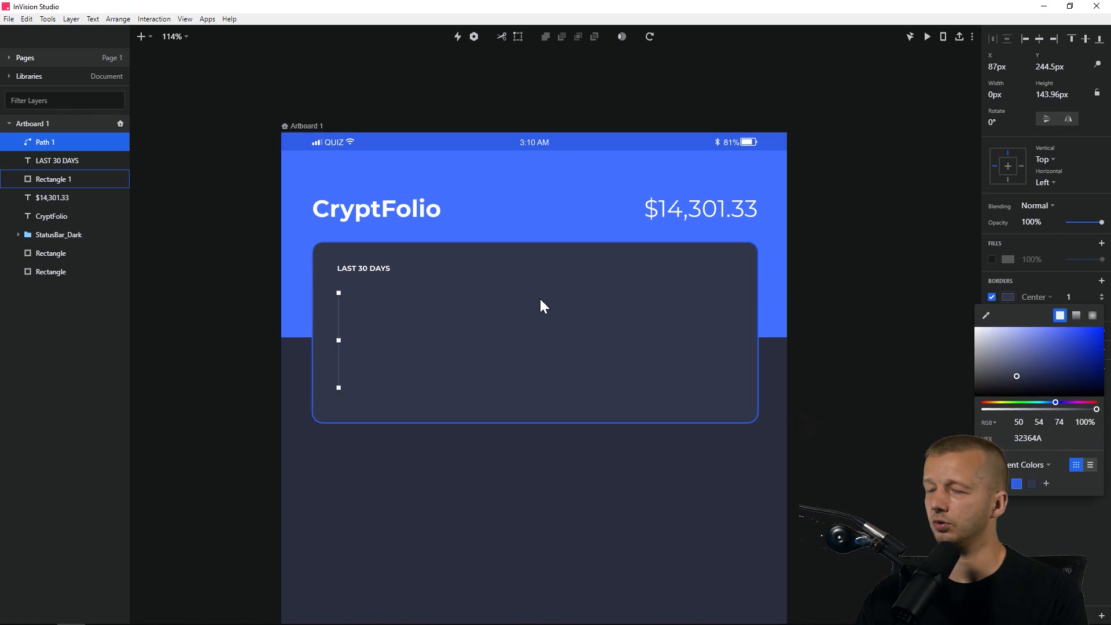
left_click_drag(1016, 380, 1019, 367)
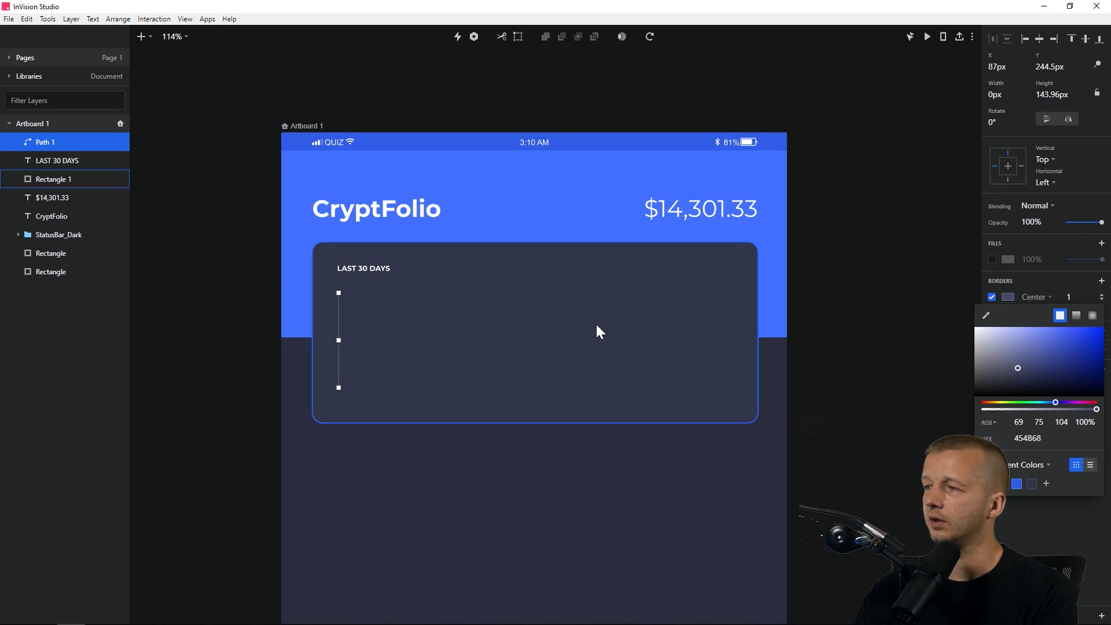
left_click(235, 268)
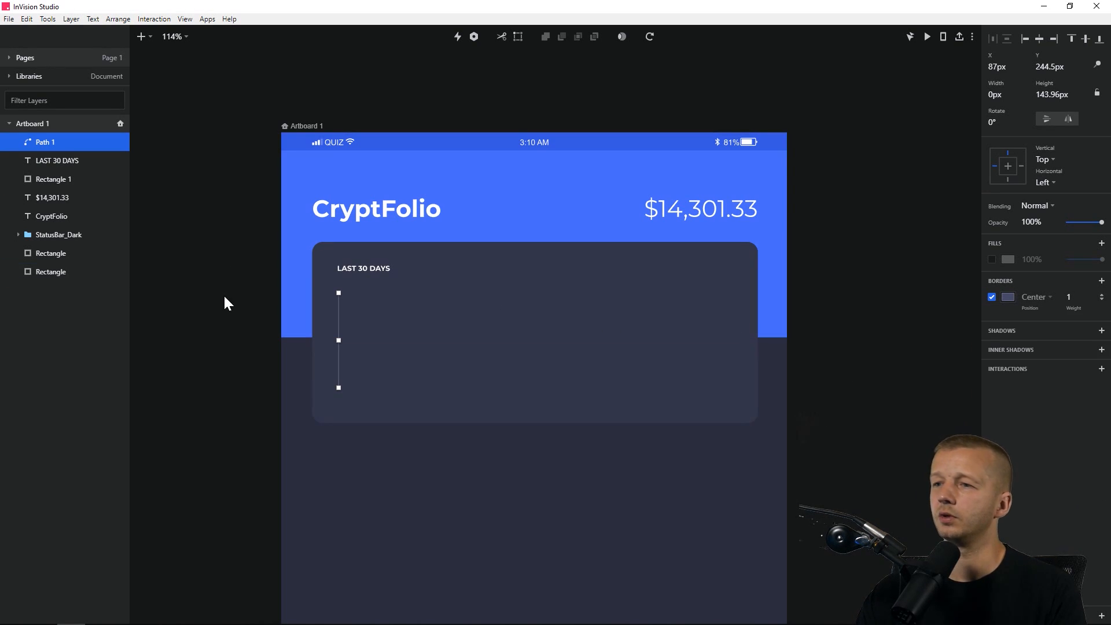
left_click(226, 298)
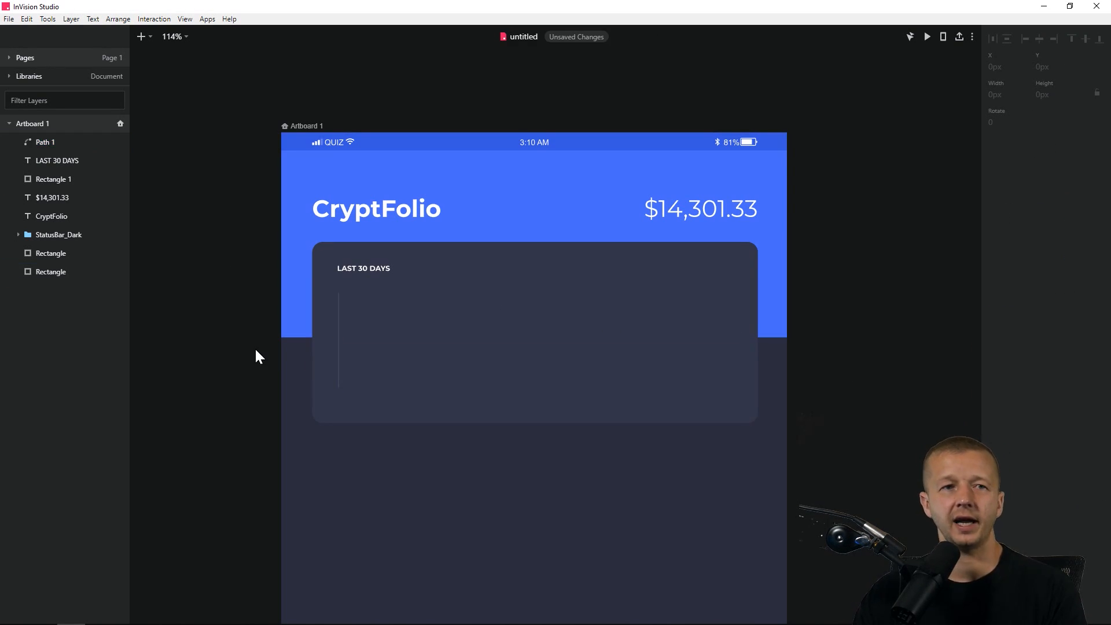
Duplicate the vertical line under LAST 30 DAYS and place the copy beside it at X 108 px, Y 244.5 px.
left_click(339, 338)
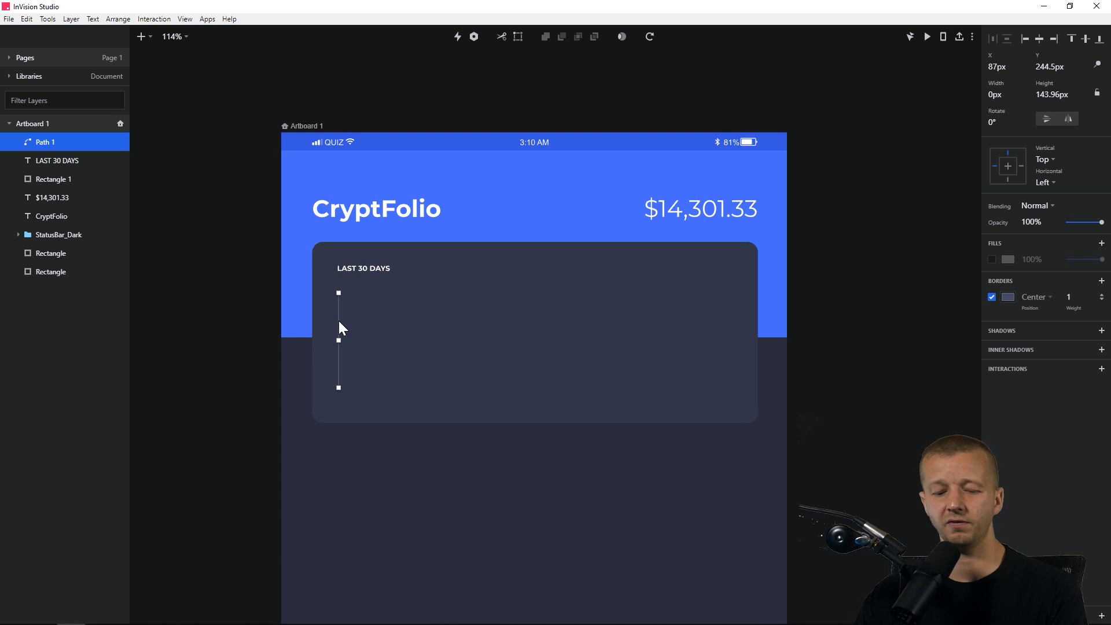
key("ctrl+d")
left_click_drag(338, 321, 353, 320)
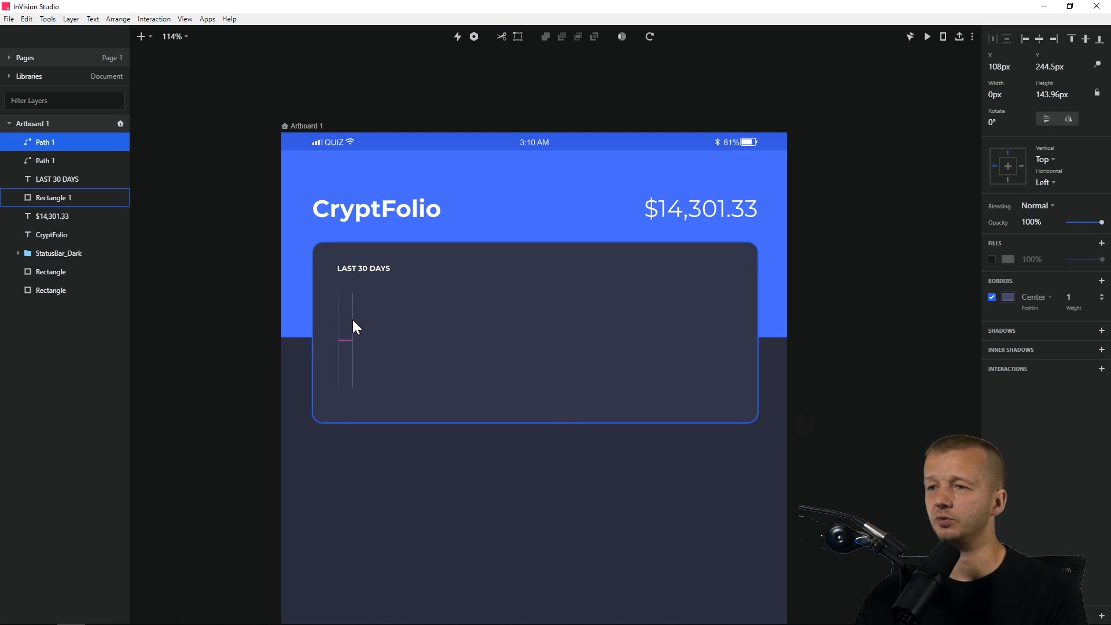
Duplicate both vertical lines and place the two copies just right of the originals at the same height.
left_click(340, 319, "shift")
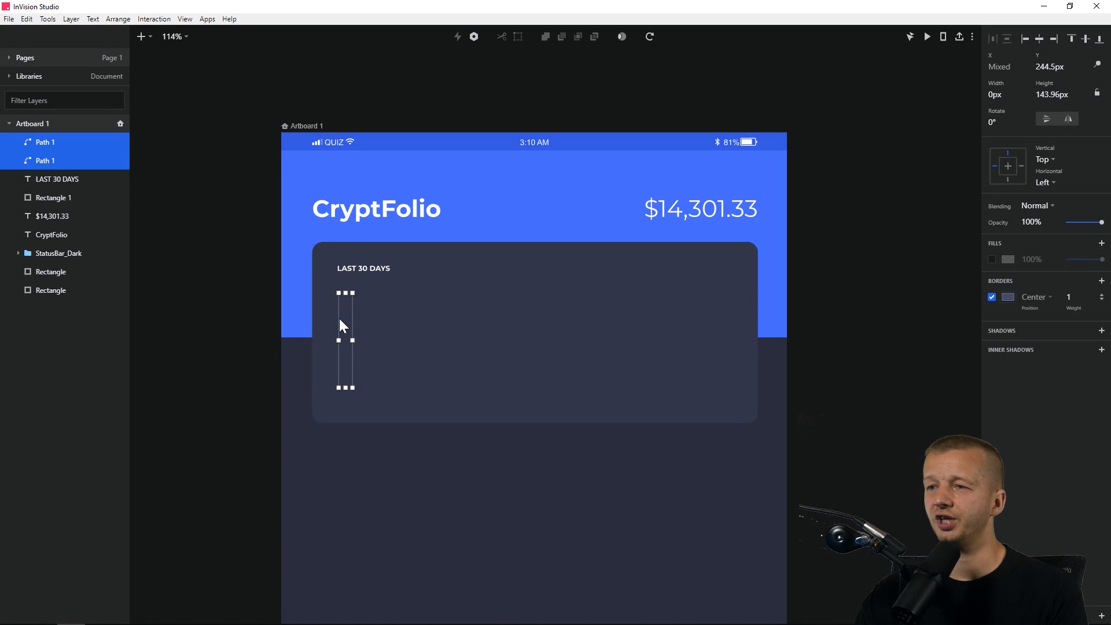
key("ctrl+d")
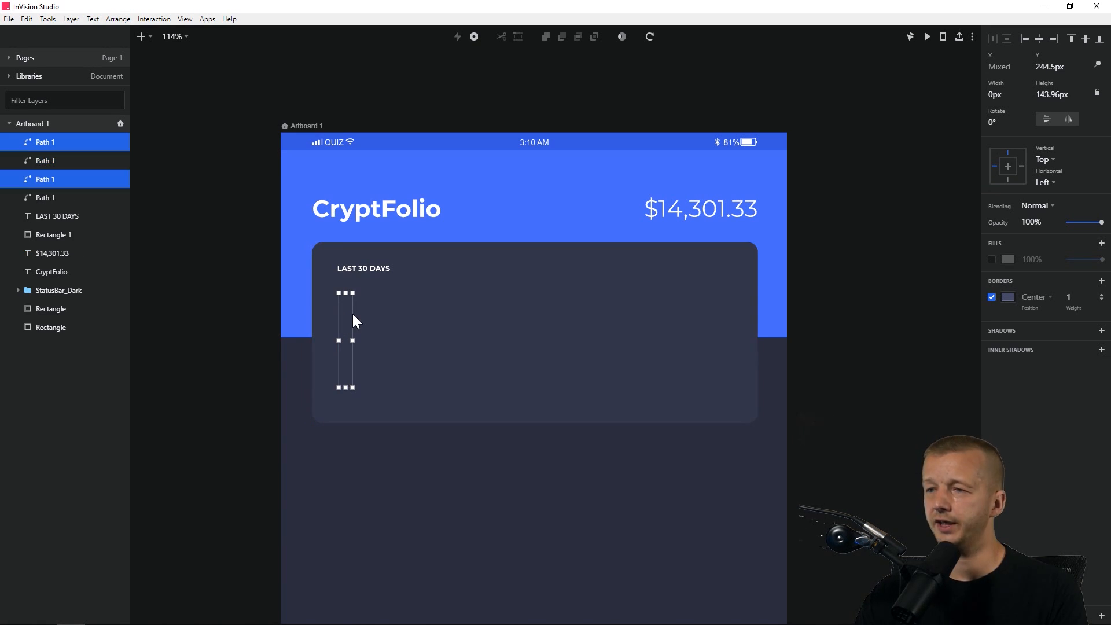
left_click_drag(352, 313, 379, 312)
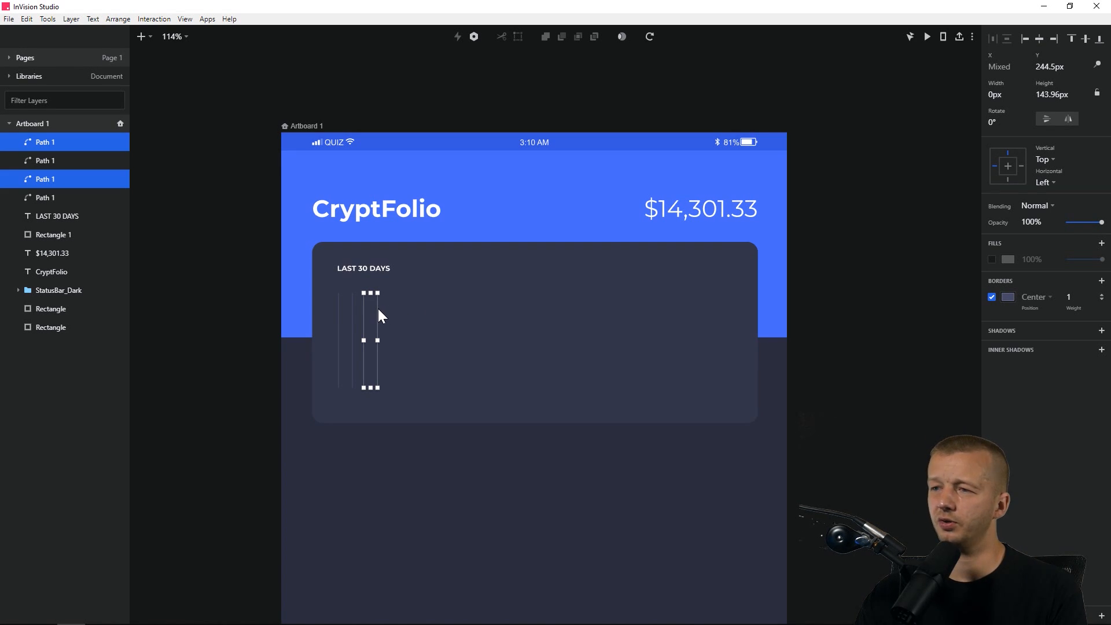
left_click_drag(378, 310, 384, 310)
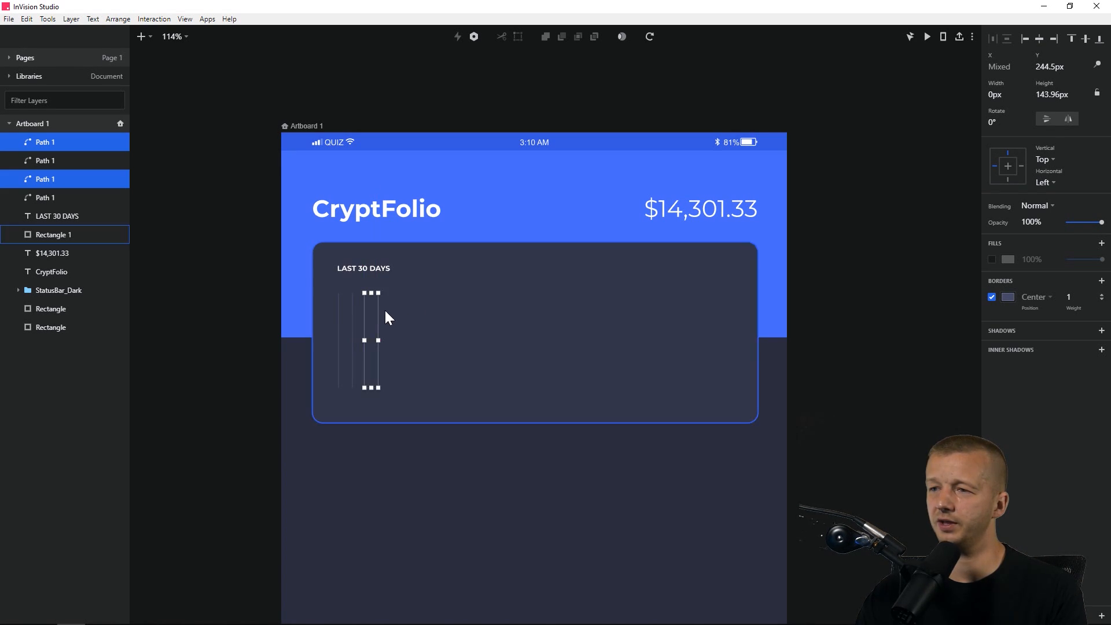
Nudge the two duplicated lines 2 px to the right to even out the spacing between all four lines.
left_click(251, 324)
scroll(365, 346, "up", 5)
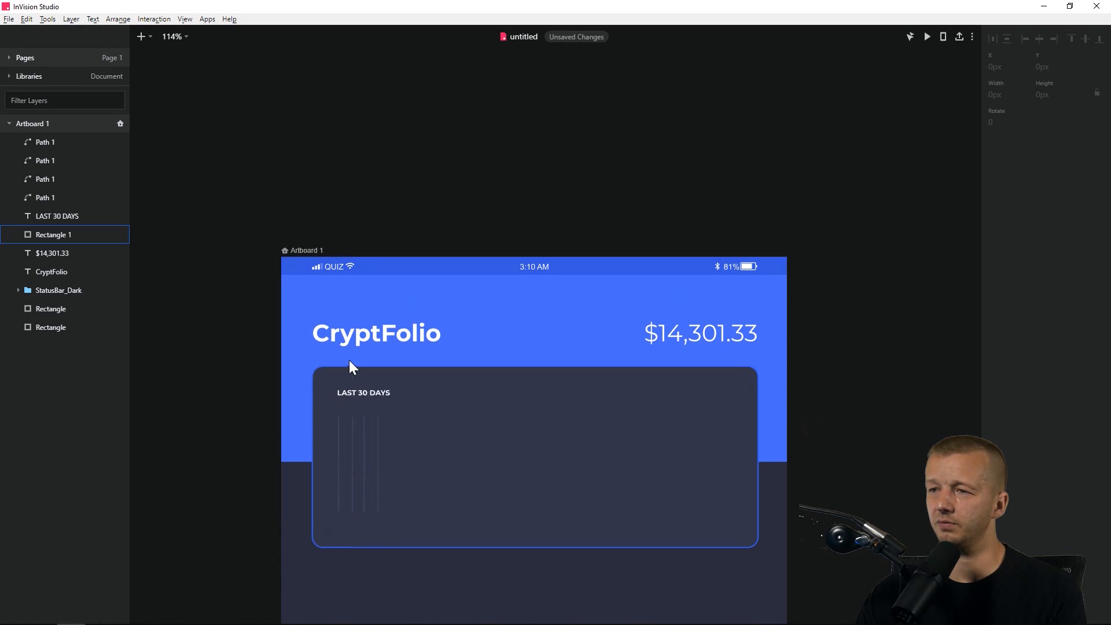
scroll(349, 360, "down", 6)
scroll(355, 363, "up", 2)
scroll(358, 354, "up", 5)
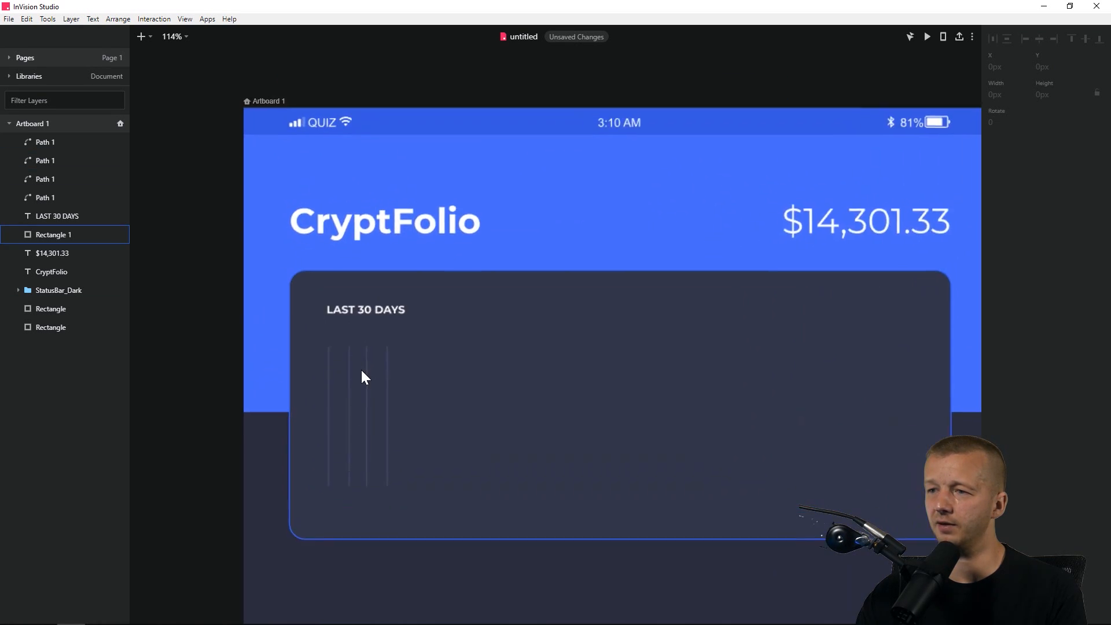
left_click(366, 370)
left_click(394, 368, "shift")
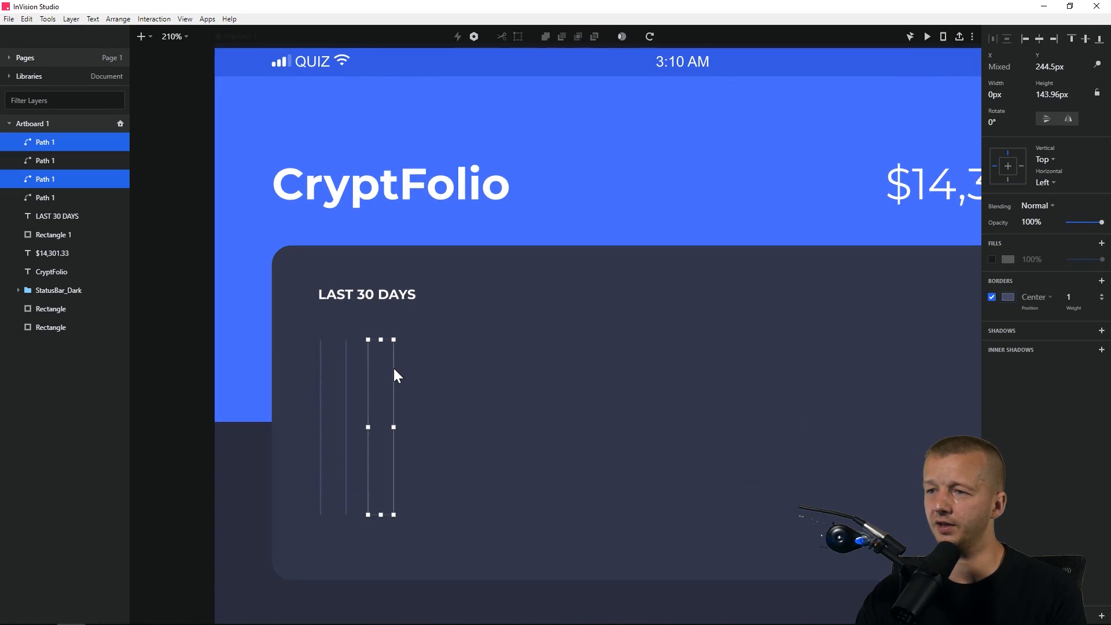
key("Right")
key("Right")
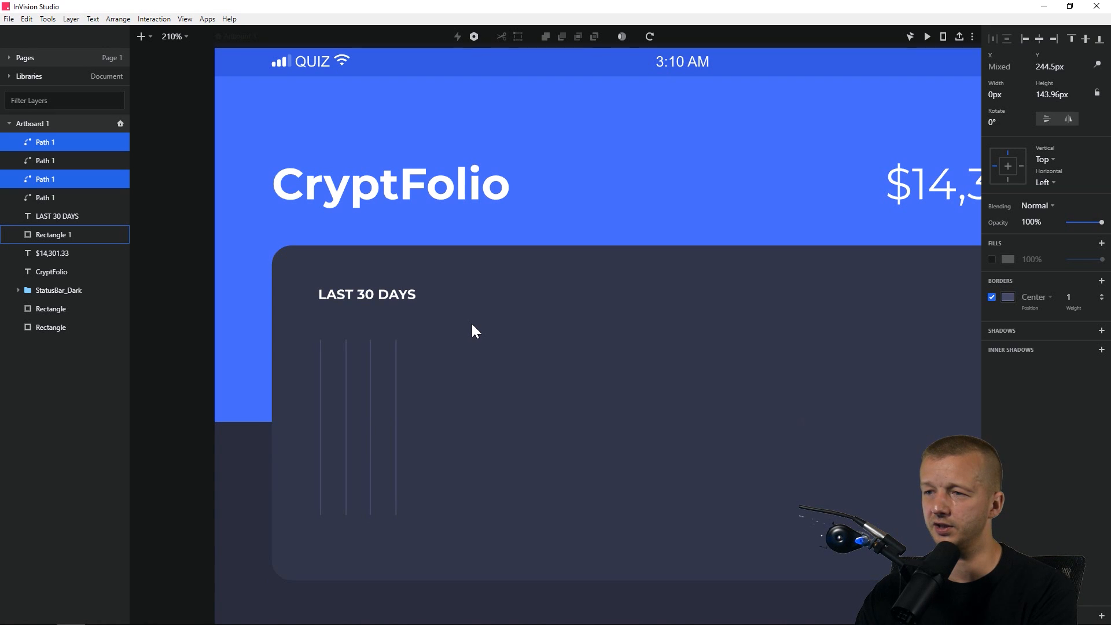
Duplicate all four vertical lines and place the copies to their right, one line spacing away at the same height.
left_click(371, 363, "shift")
left_click(322, 363, "shift")
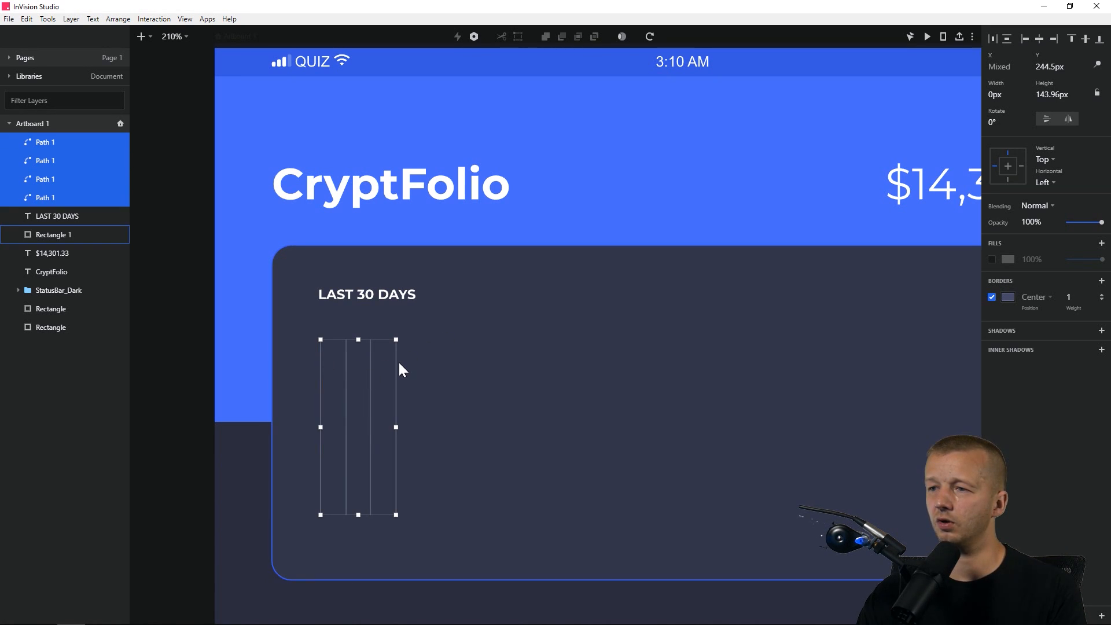
key("ctrl+d")
left_click_drag(395, 363, 498, 372)
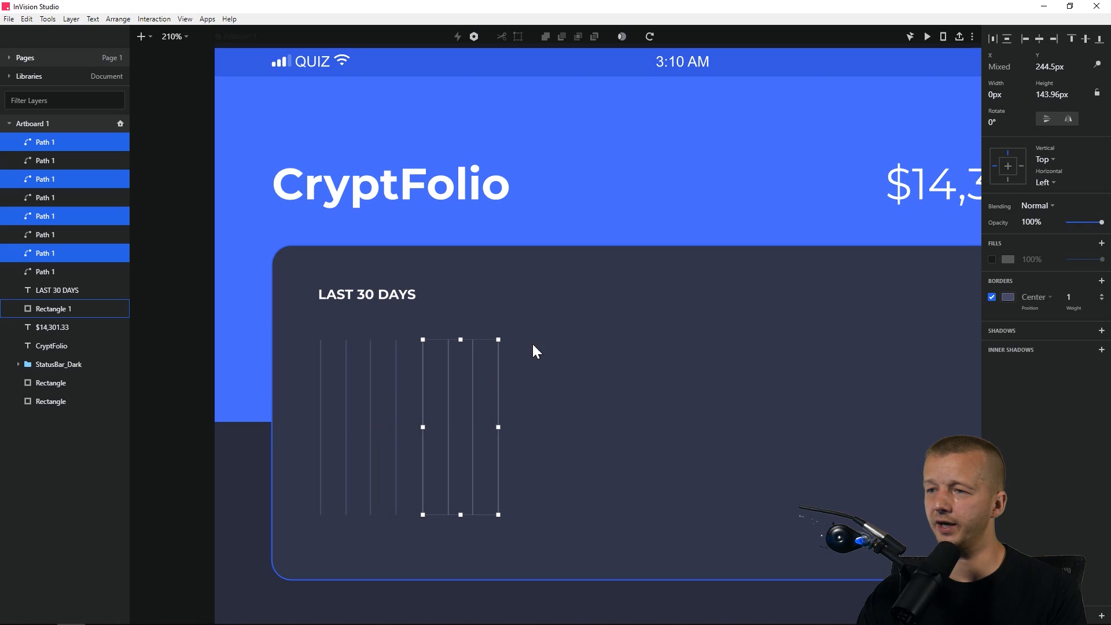
Group the eight vertical lines and place a duplicate of the group to the right at X 254 px, Y 245 px.
left_click(397, 356, "shift")
left_click(369, 361, "shift")
left_click(345, 364, "shift")
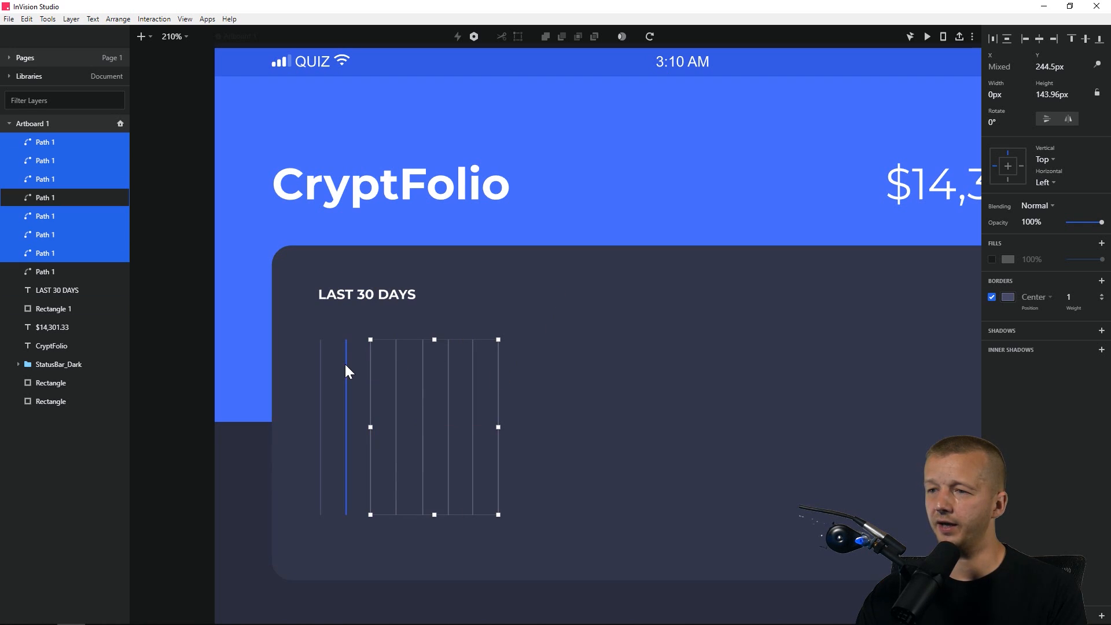
left_click(320, 368, "shift")
scroll(574, 377, "down", 3)
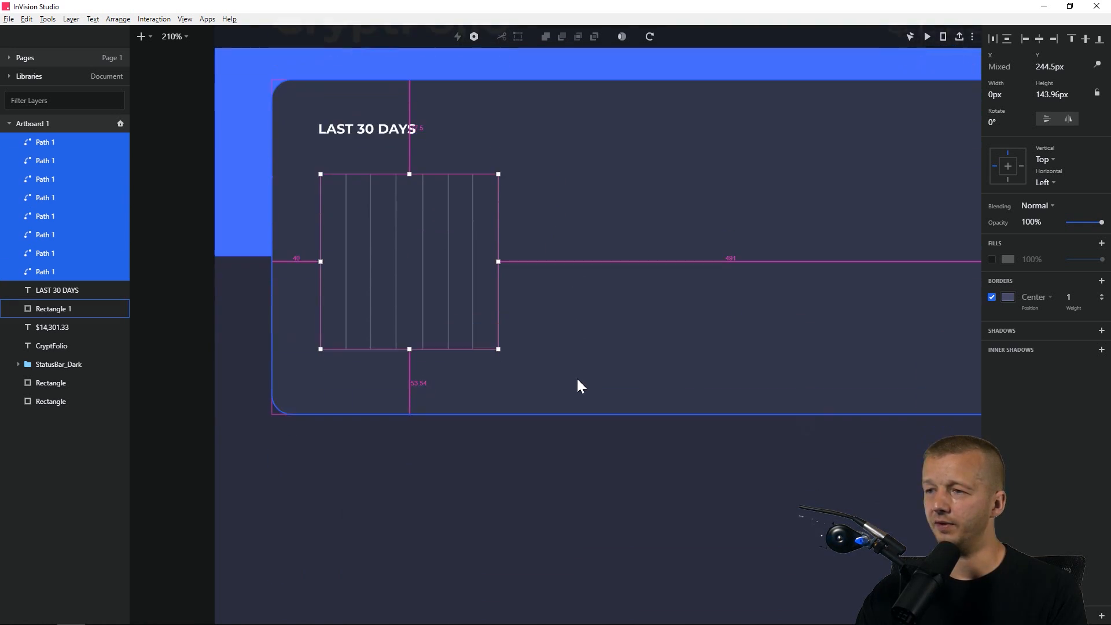
scroll(615, 315, "down", 2)
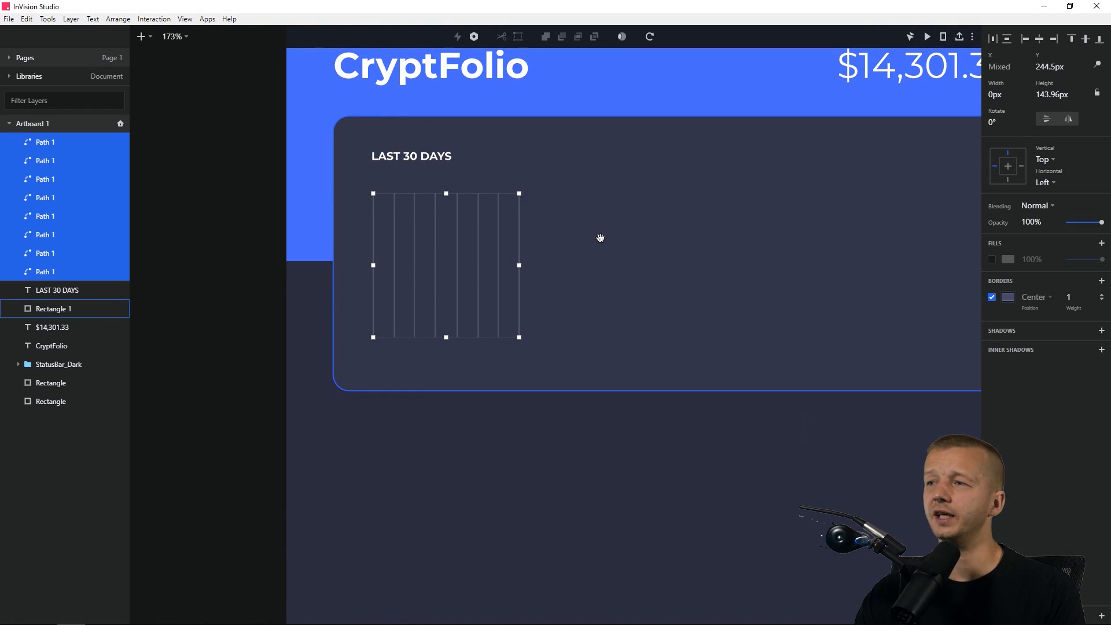
left_click_drag(600, 238, 496, 277)
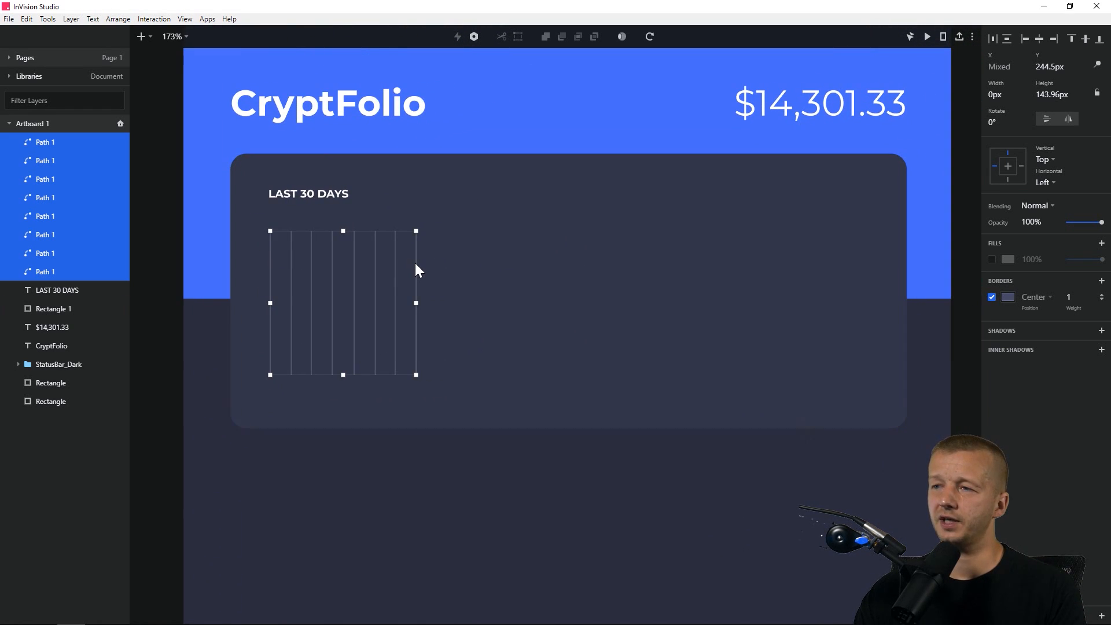
key("ctrl+g")
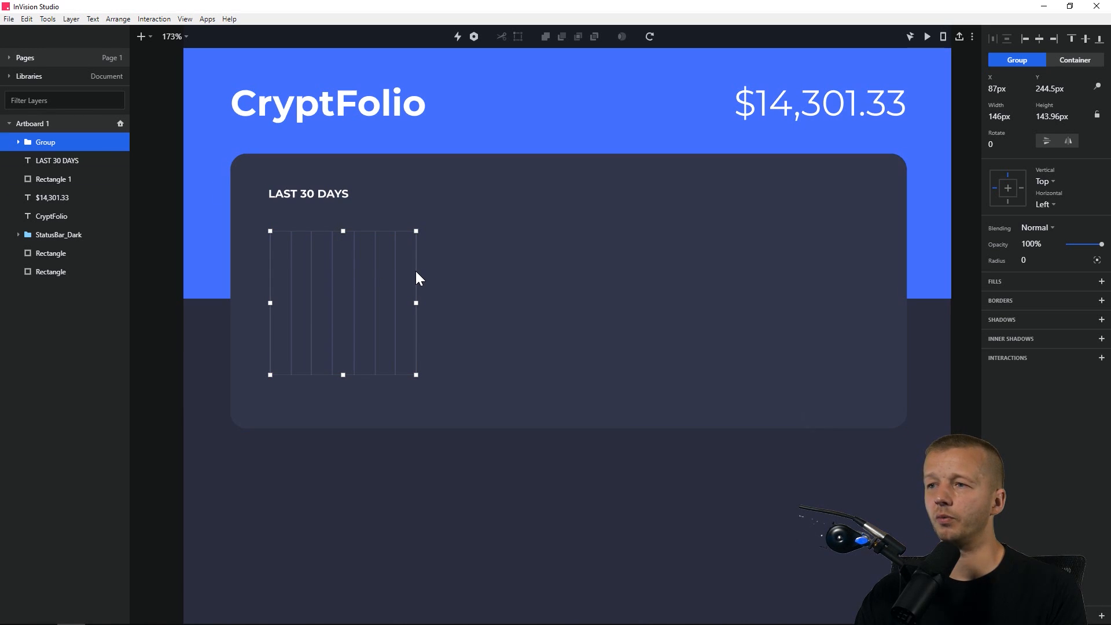
key("ctrl+d")
left_click_drag(416, 272, 583, 268)
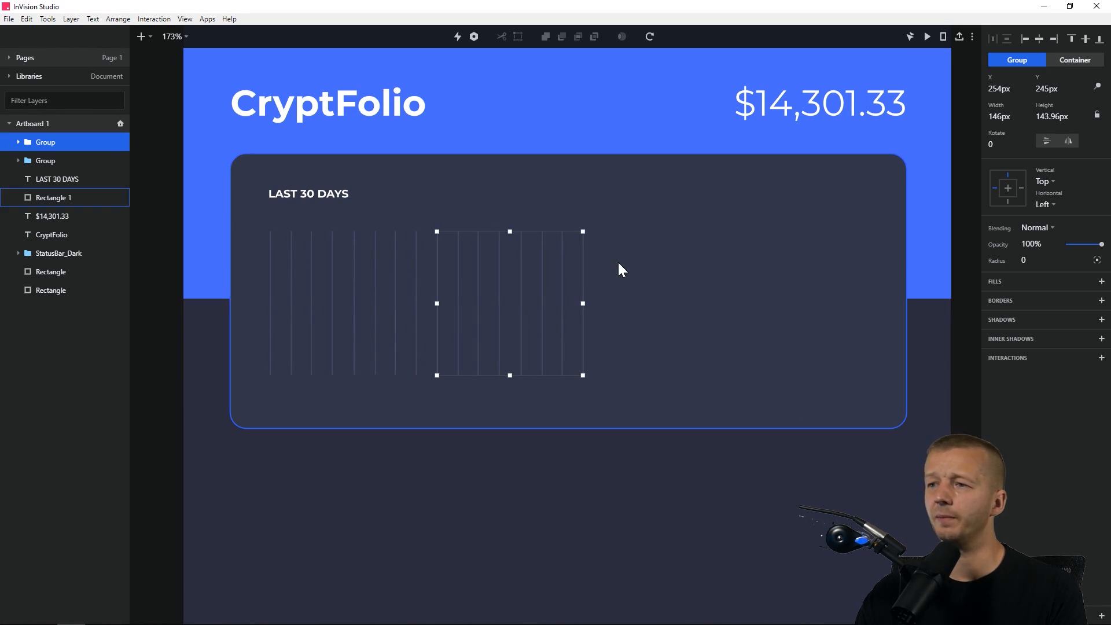
left_click(415, 272, "shift")
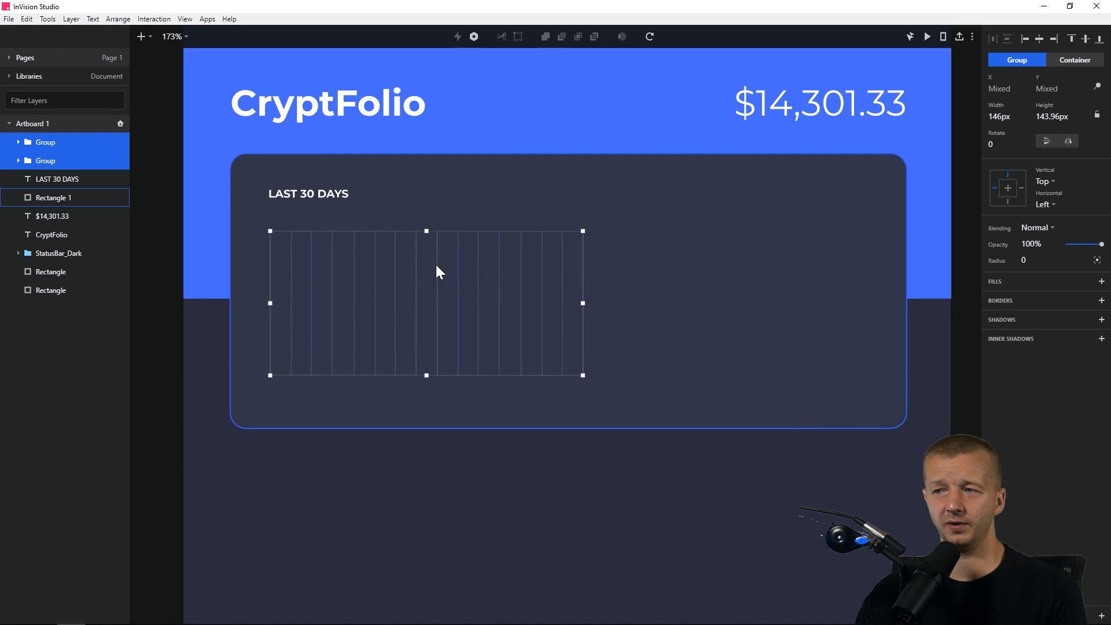
key("ctrl+d")
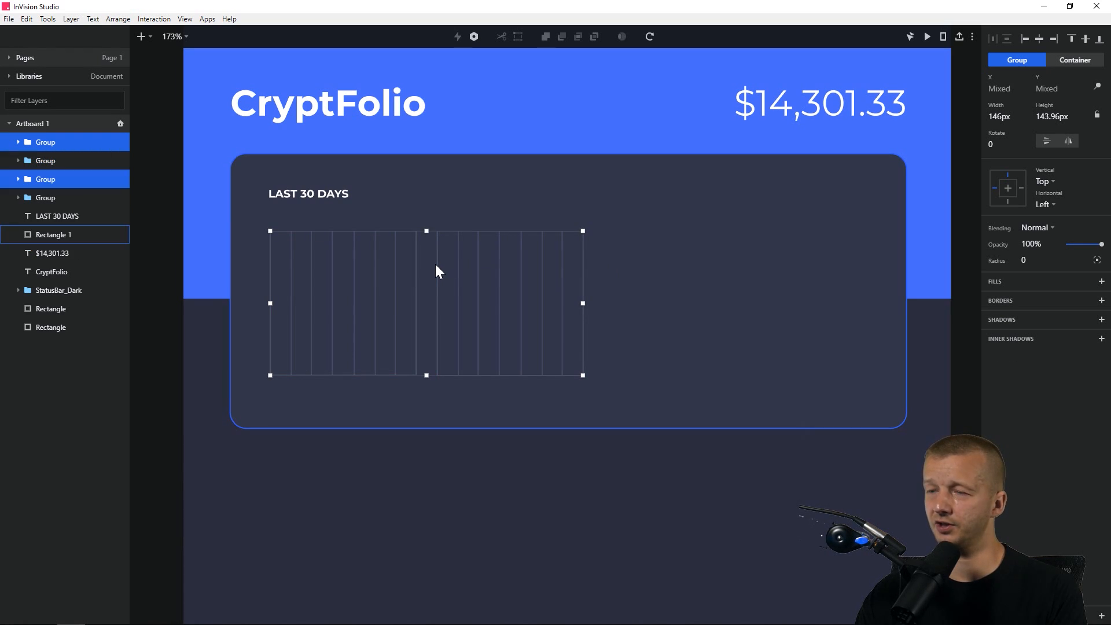
left_click(436, 264)
key("ctrl+z")
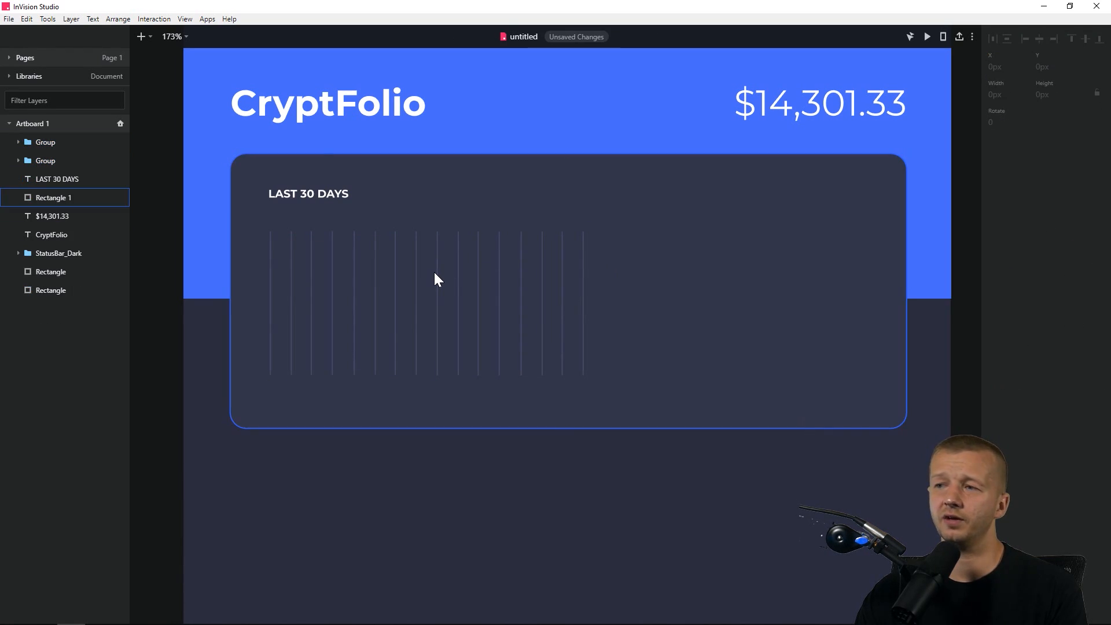
Duplicate both line groups and place the copies evenly spaced to the right, with the last group at X 587 px, Y 245.5 px.
left_click(437, 272)
left_click(439, 273)
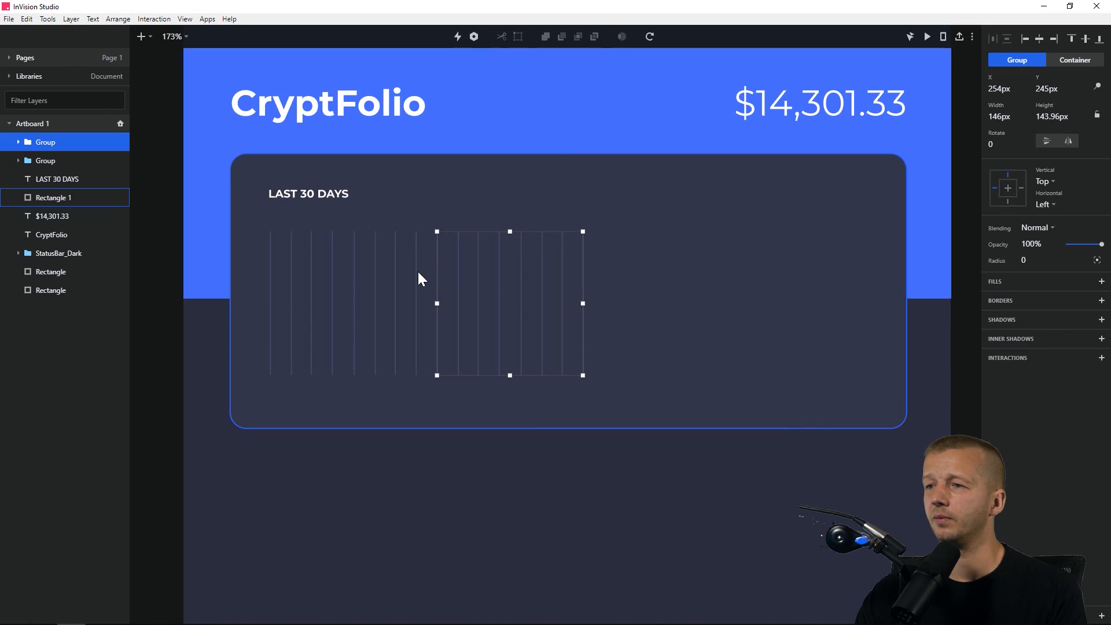
left_click(436, 269)
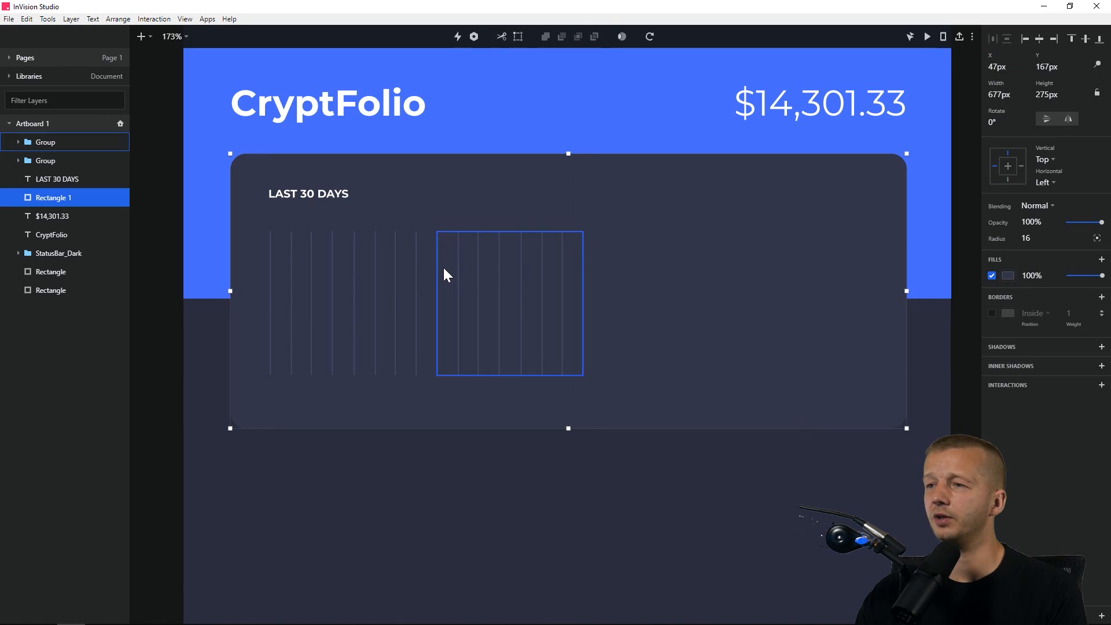
left_click(438, 268)
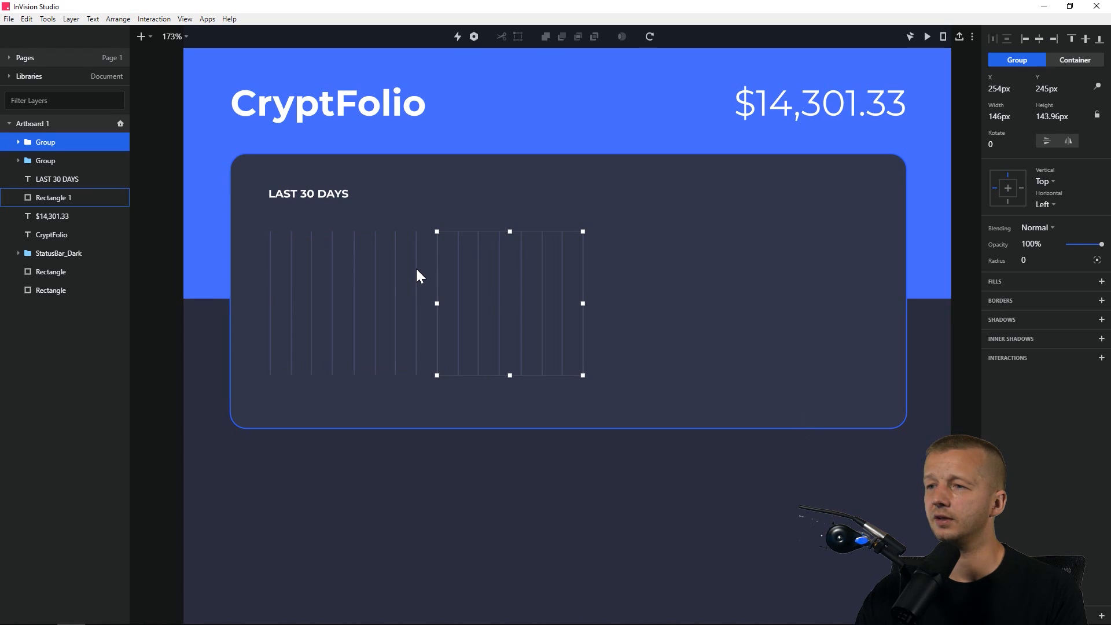
left_click(417, 268, "shift")
key("ctrl+d")
left_click_drag(417, 268, 751, 300)
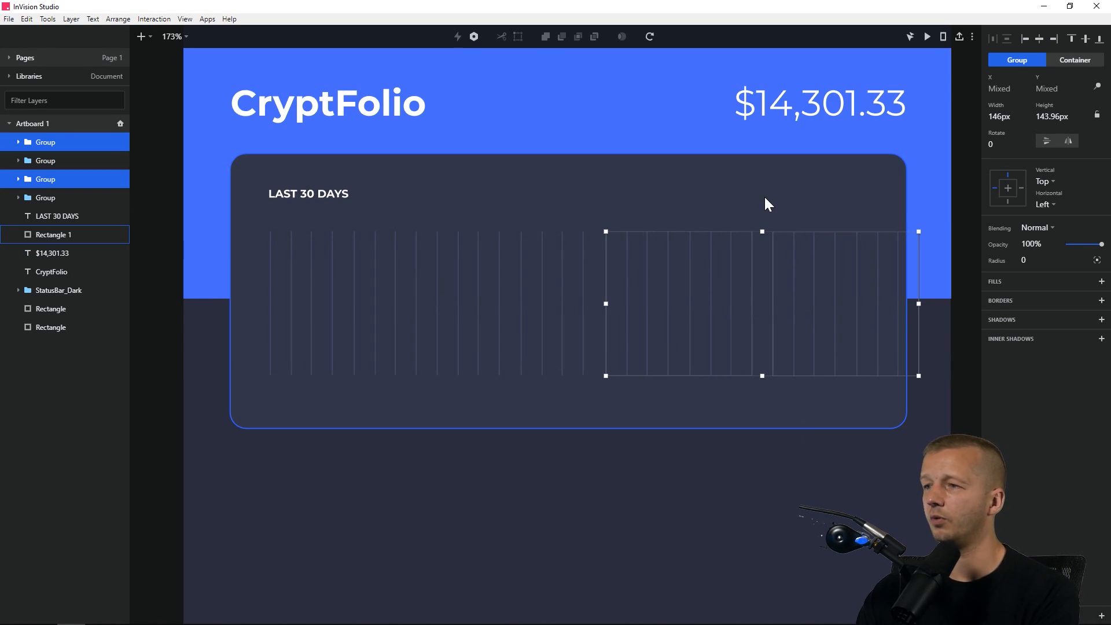
key("Left")
key("Left")
key("Left")
left_click(925, 271)
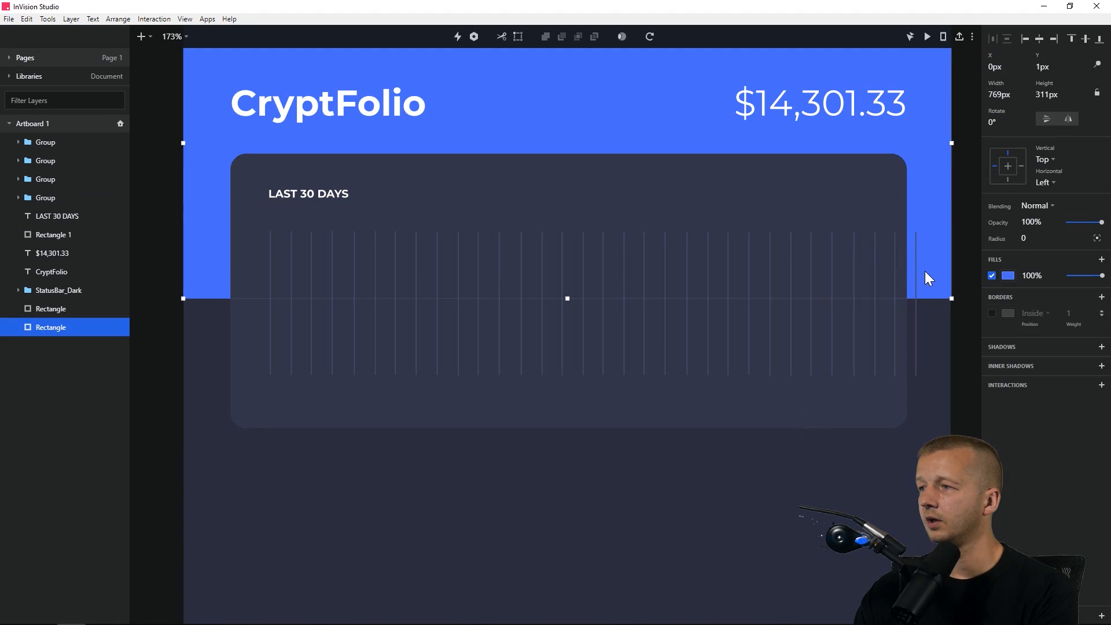
Ungroup the rightmost line group and delete its two rightmost lines.
left_click(916, 270)
right_click(915, 270)
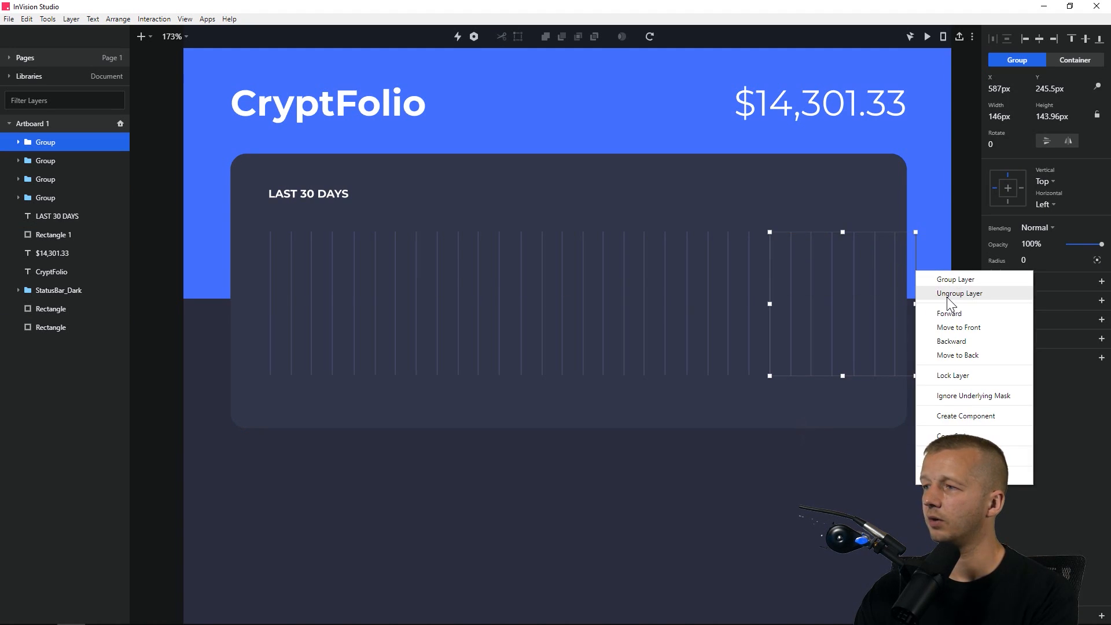
left_click(949, 294)
left_click(935, 335)
left_click(915, 332)
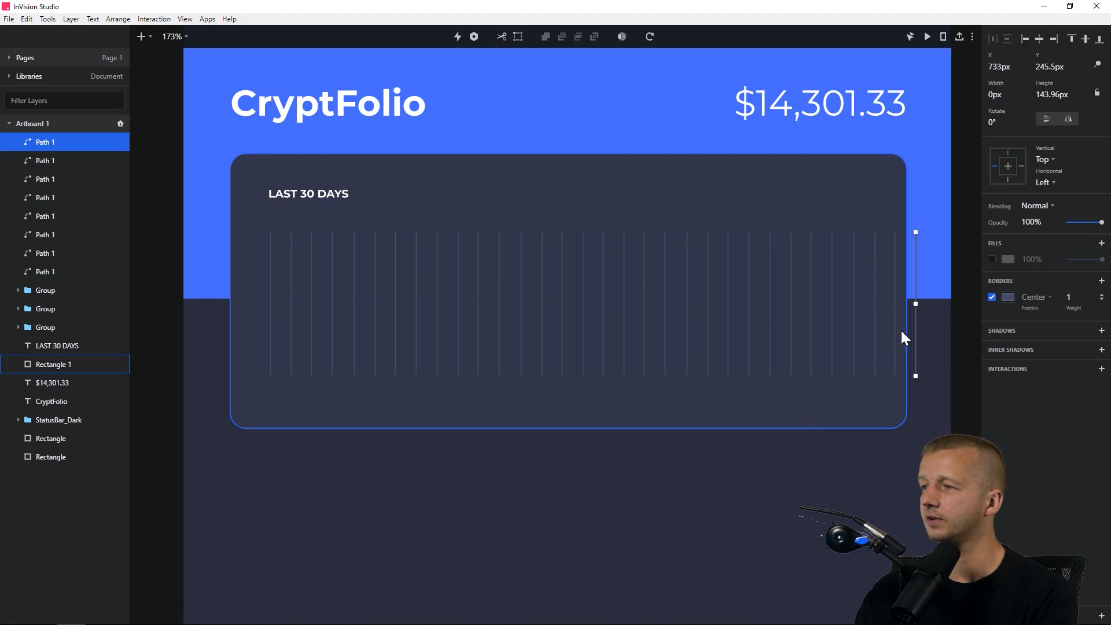
key("Delete")
left_click(896, 331)
key("Delete")
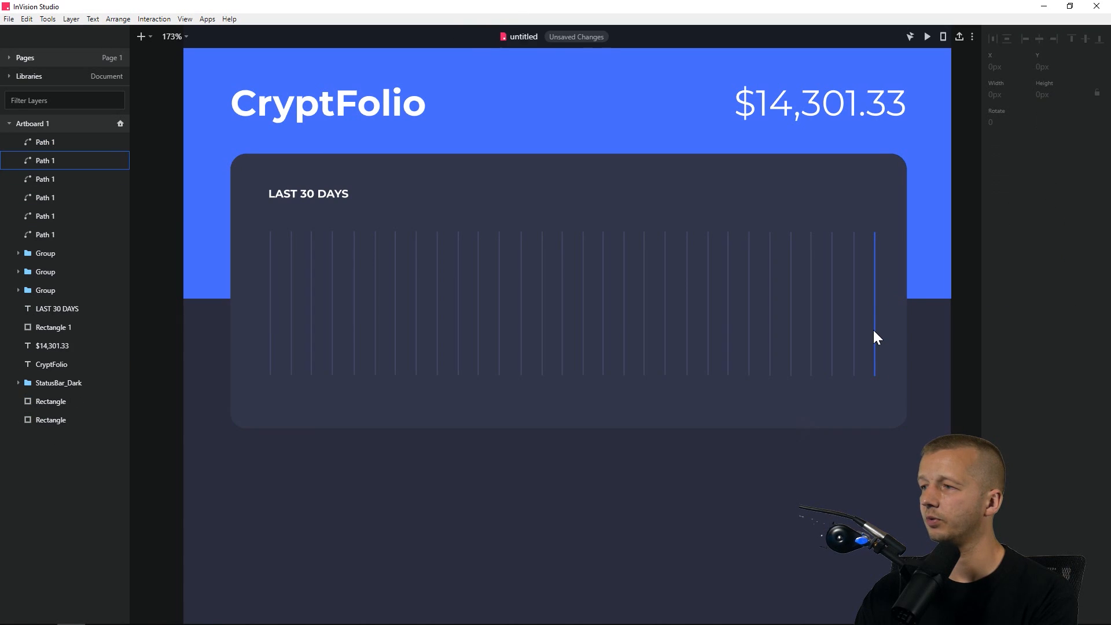
left_click(874, 330)
key("Delete")
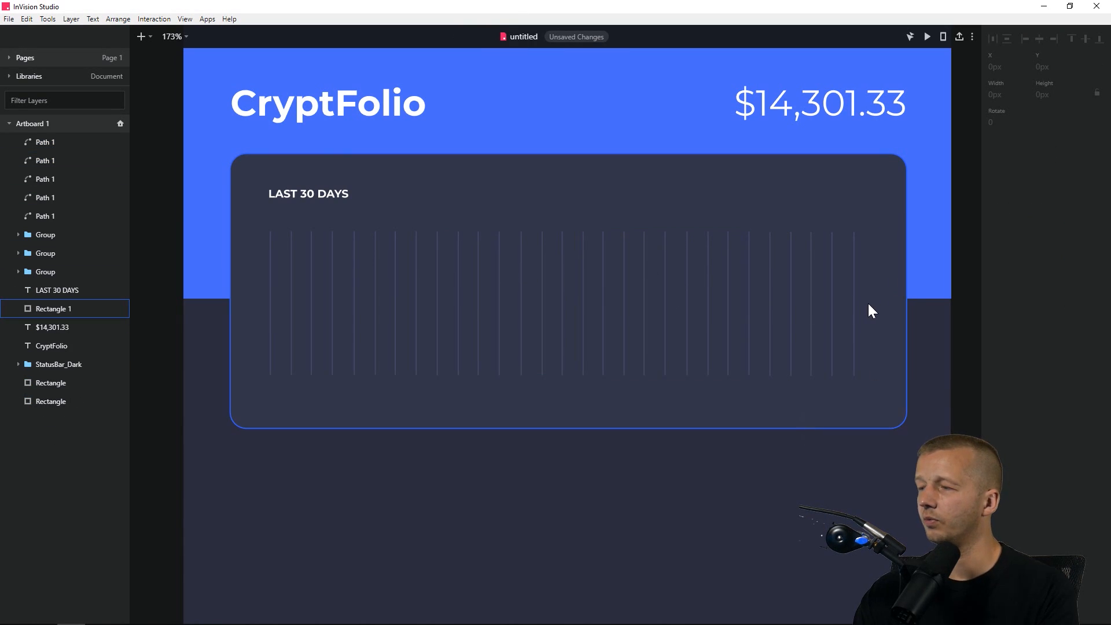
key("ctrl+z")
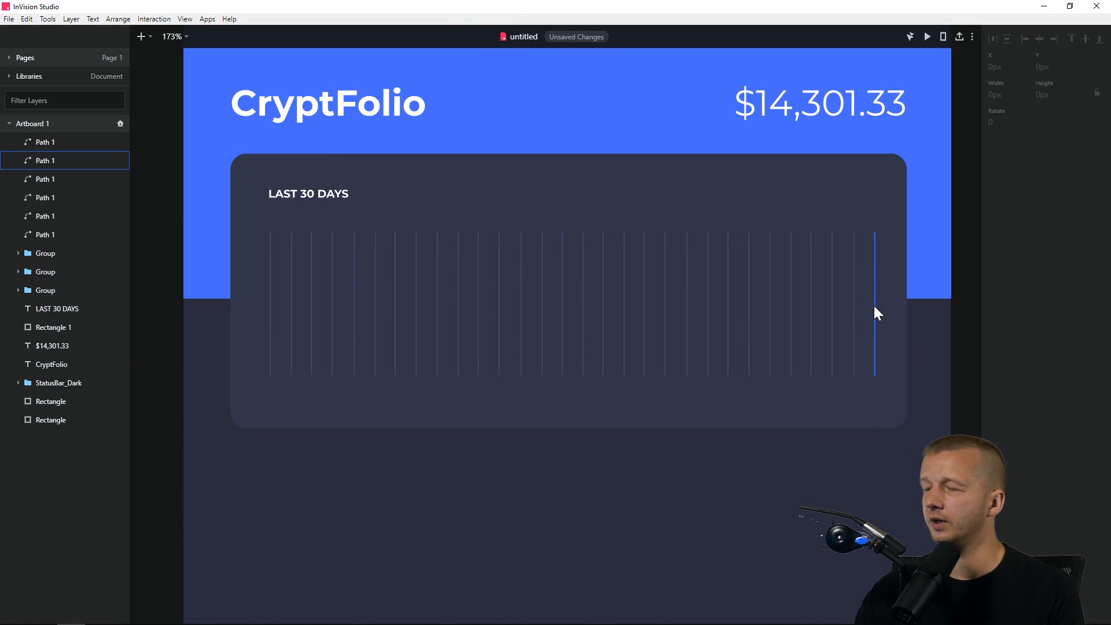
Select all vertical lines and groups without the card and narrow them together slightly from their right edge.
left_click(874, 305)
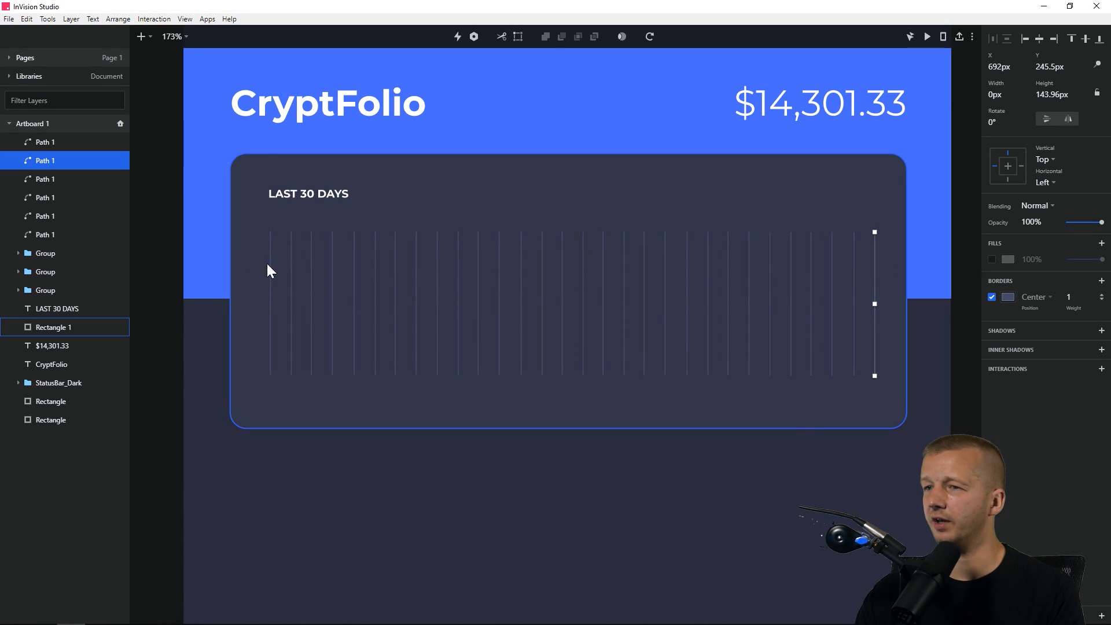
left_click_drag(960, 403, 253, 366)
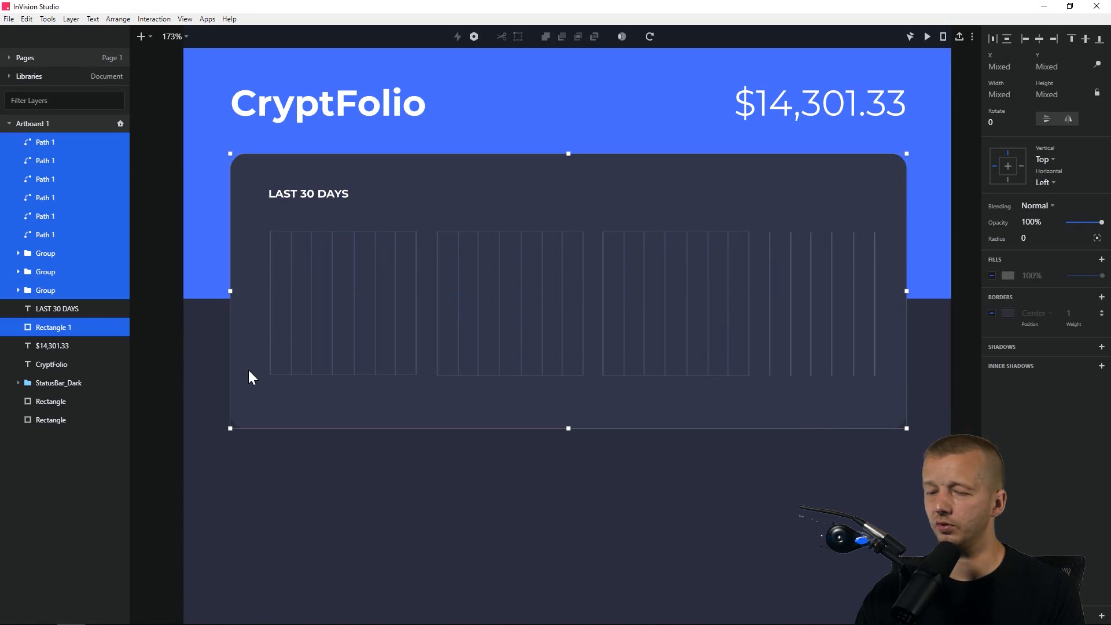
left_click(249, 371, "shift")
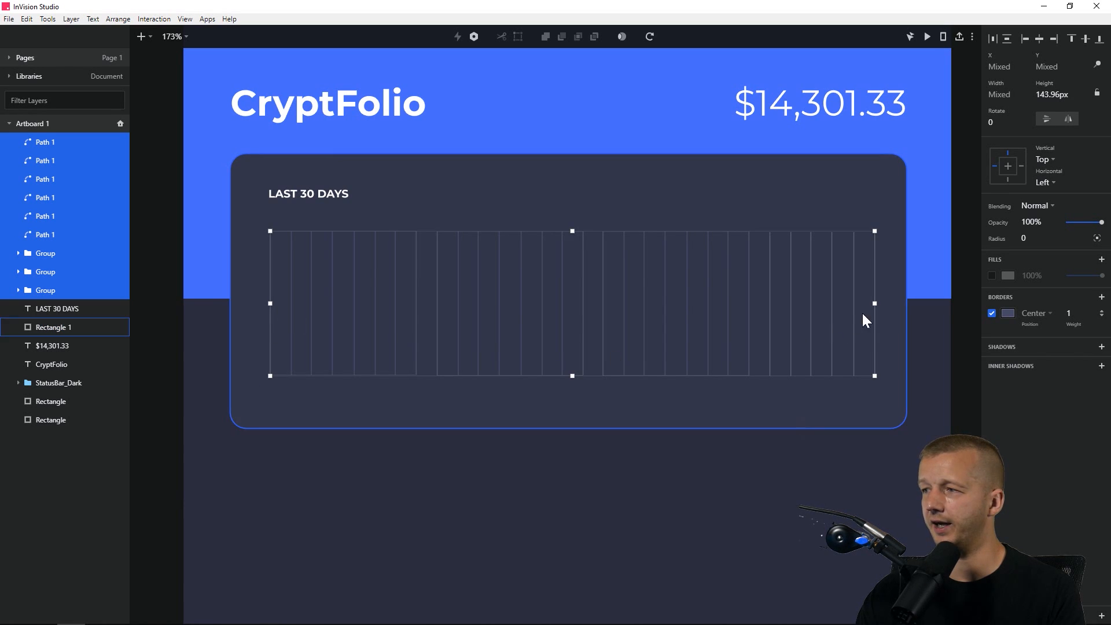
left_click_drag(875, 304, 871, 303)
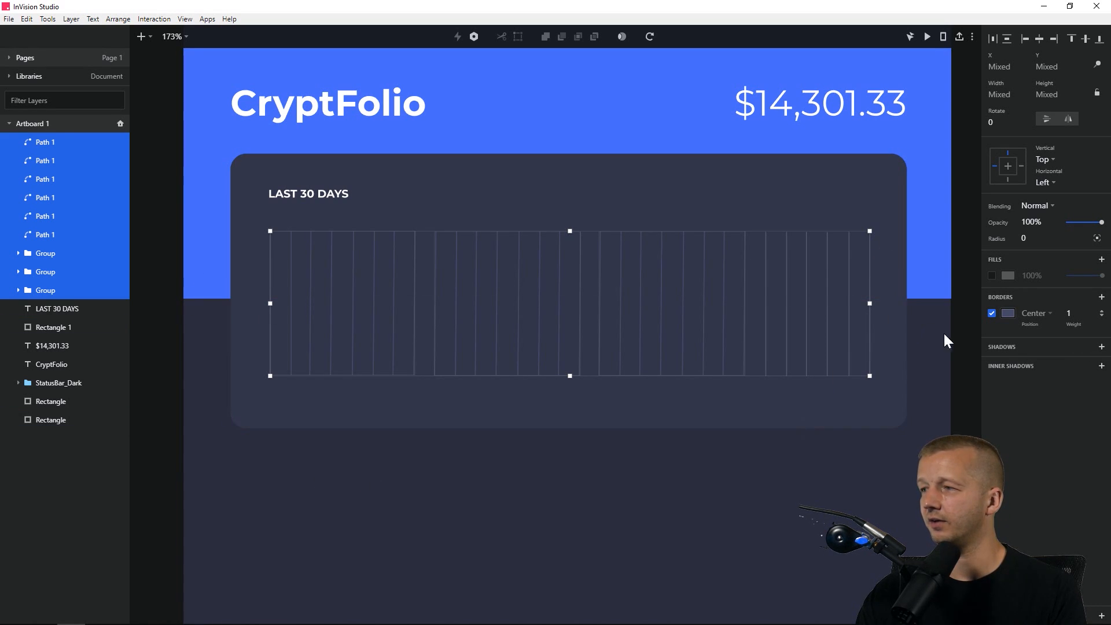
Group all the vertical chart lines and line groups together, leaving out the card rectangle.
left_click(967, 346)
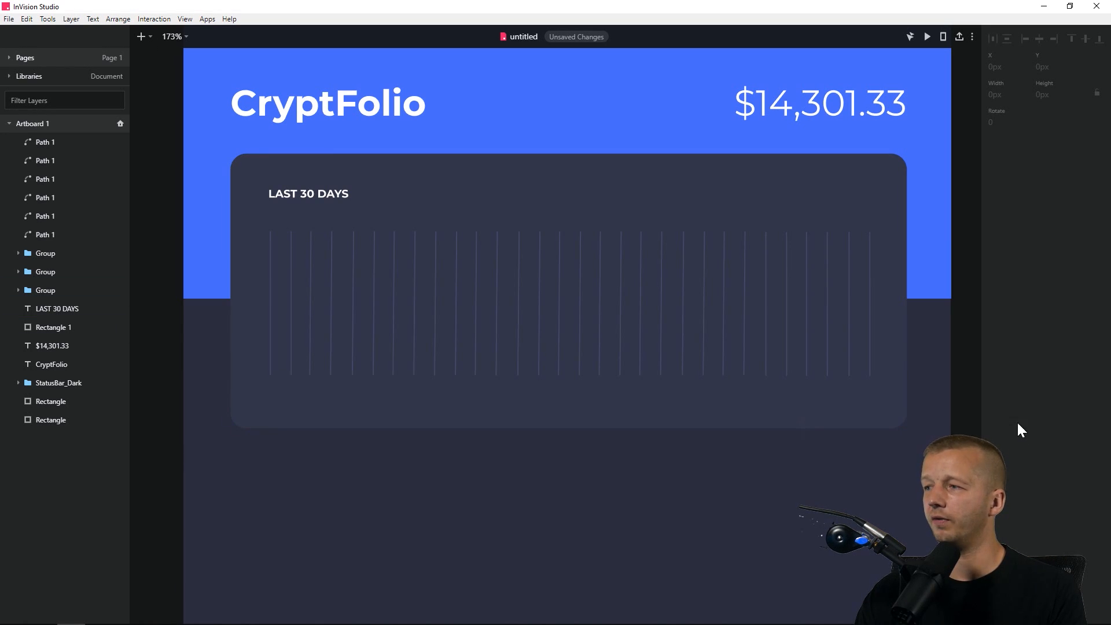
left_click_drag(963, 412, 336, 356)
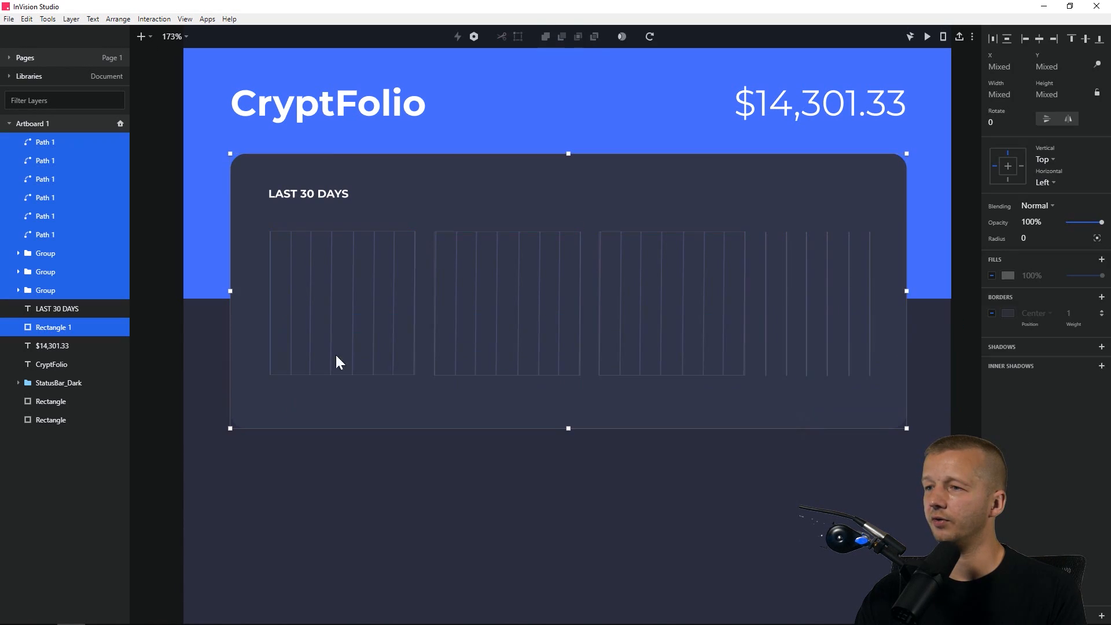
left_click(499, 393, "shift")
key("ctrl+g")
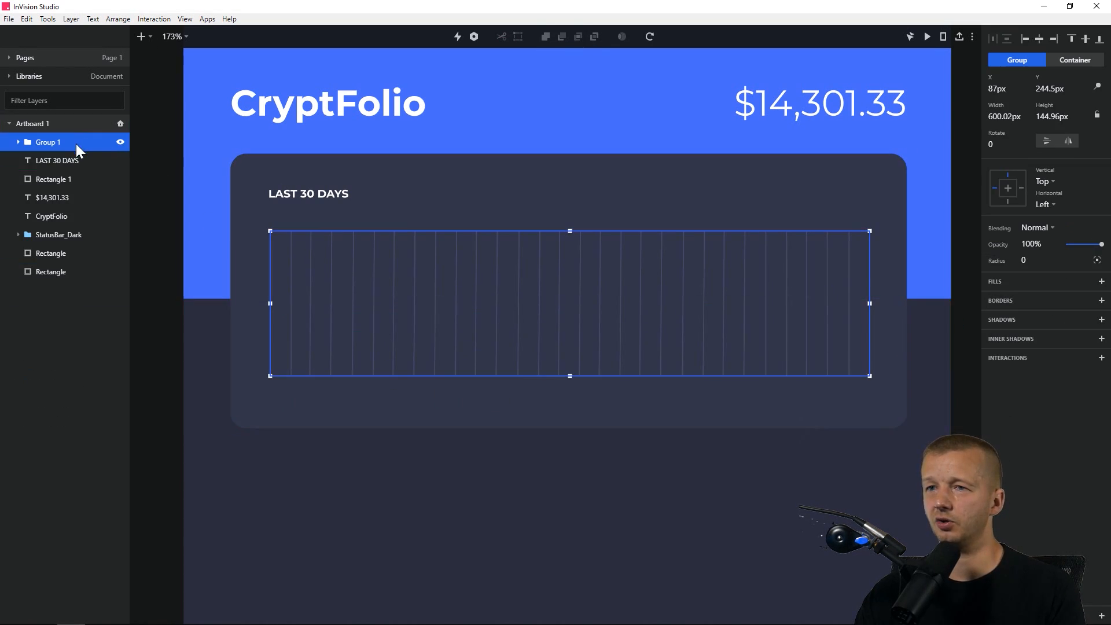
Rename the new group of vertical lines as "Chart lines" and deselect it.
double_click(54, 144)
left_click_drag(62, 142, 49, 141)
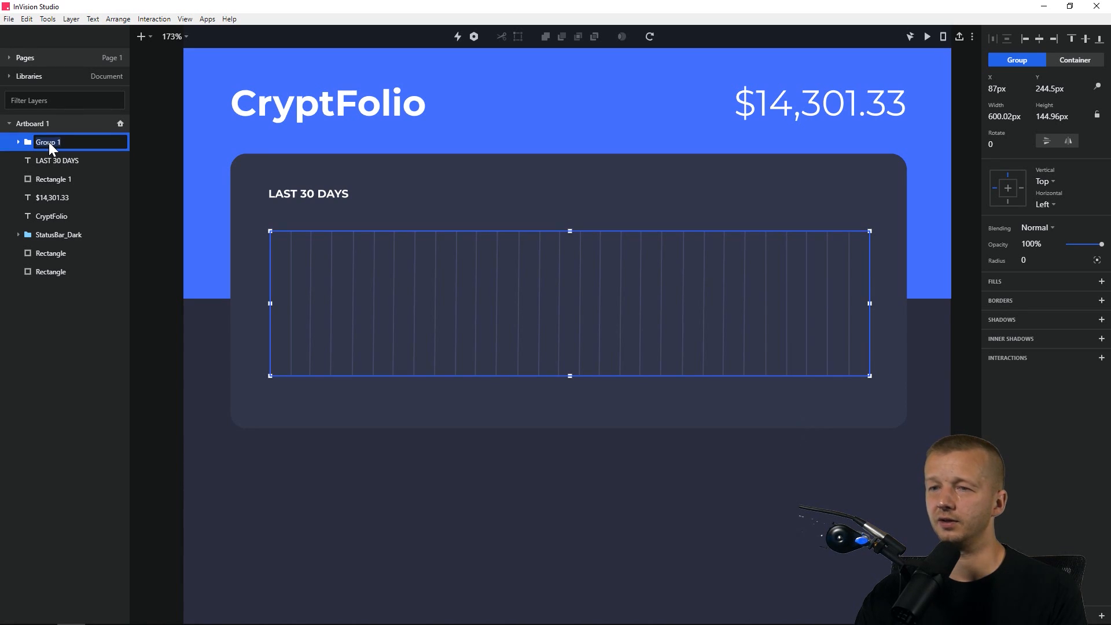
type("cHART LIN")
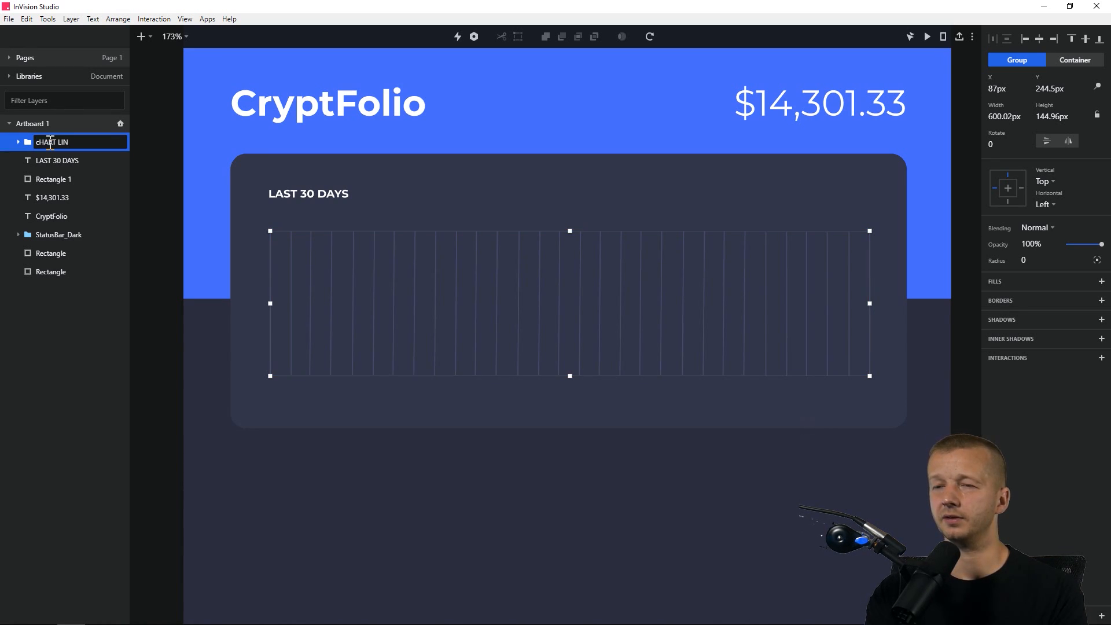
type("L")
key("BackSpace")
key("BackSpace")
key("BackSpace")
key("BackSpace")
key("BackSpace")
key("BackSpace")
key("BackSpace")
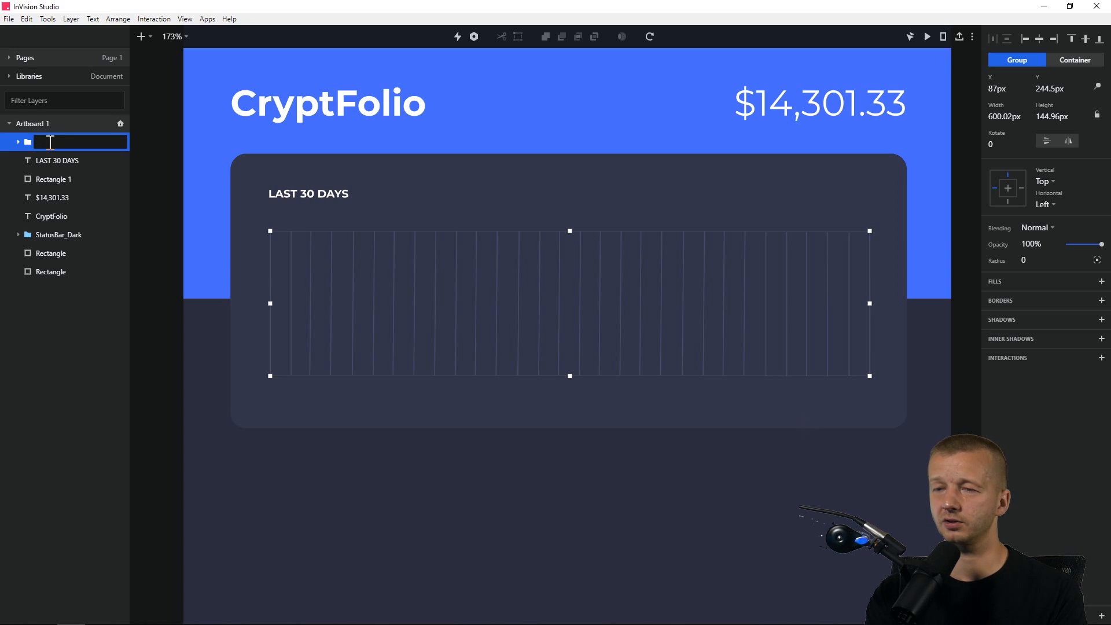
type("Chart lines")
key("Return")
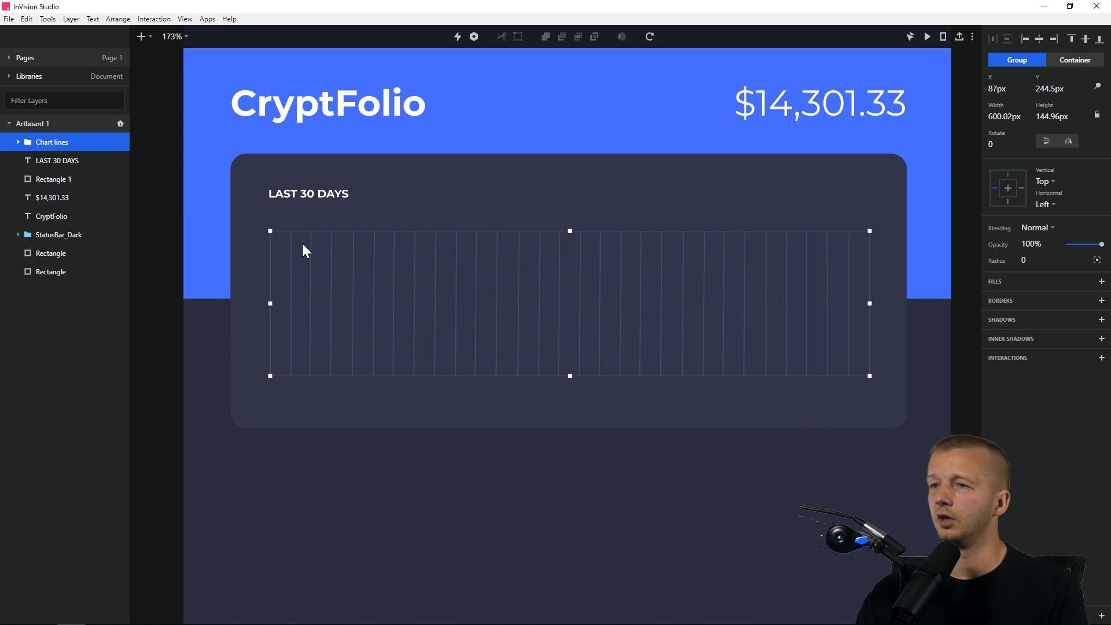
left_click(184, 264)
left_click(167, 332)
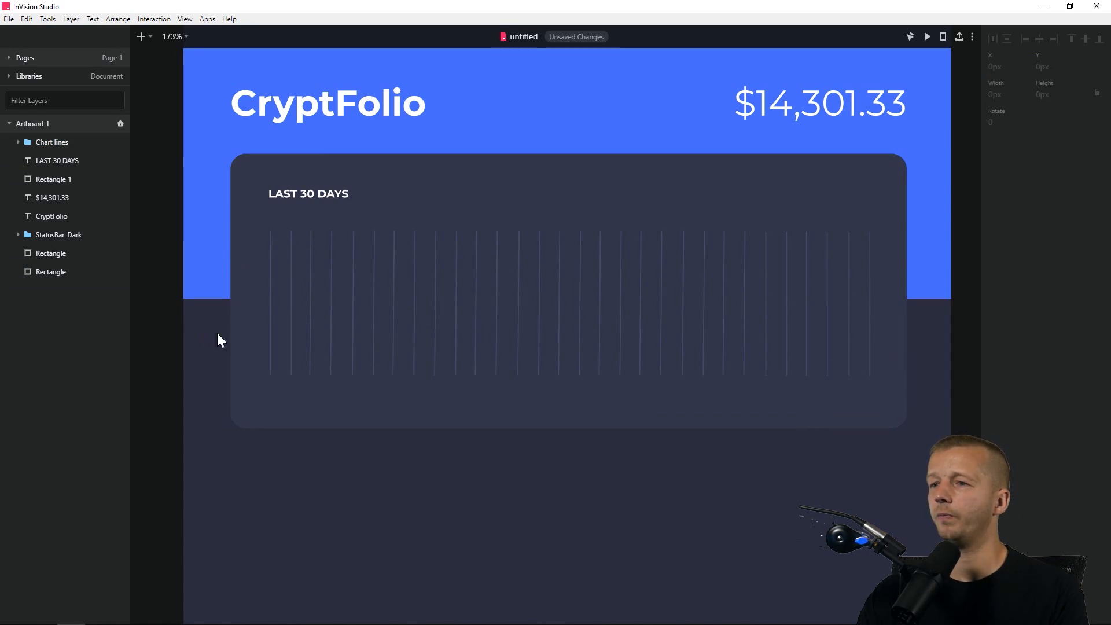
Draw a smooth wavy Pen path from the first to the last chart line, about 601 px wide and 96 px high.
left_click(141, 36)
left_click(155, 177)
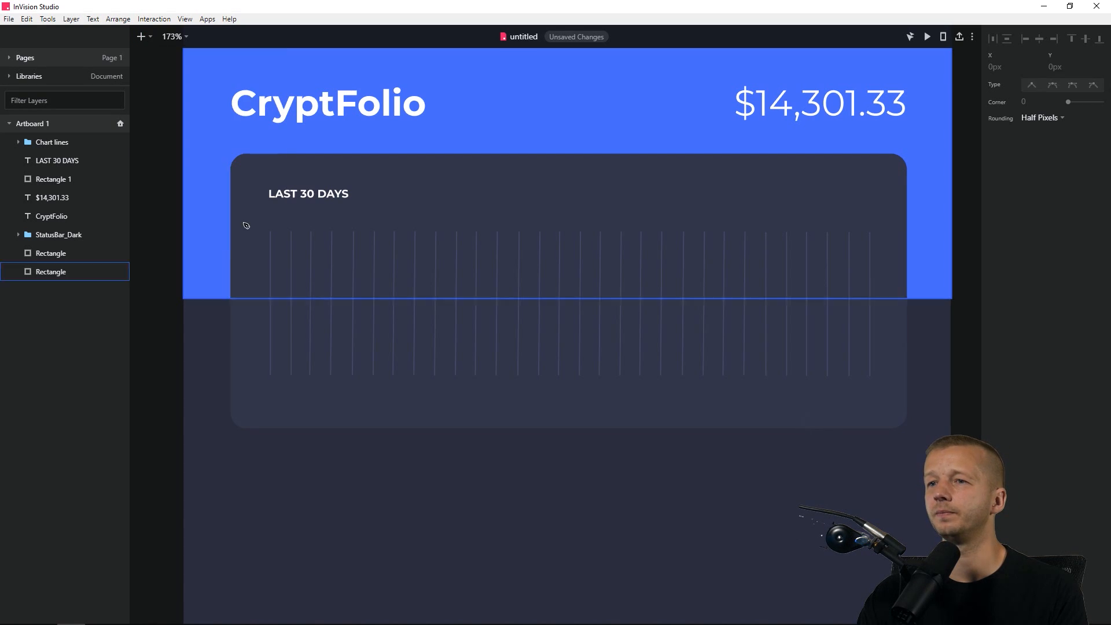
left_click(269, 290)
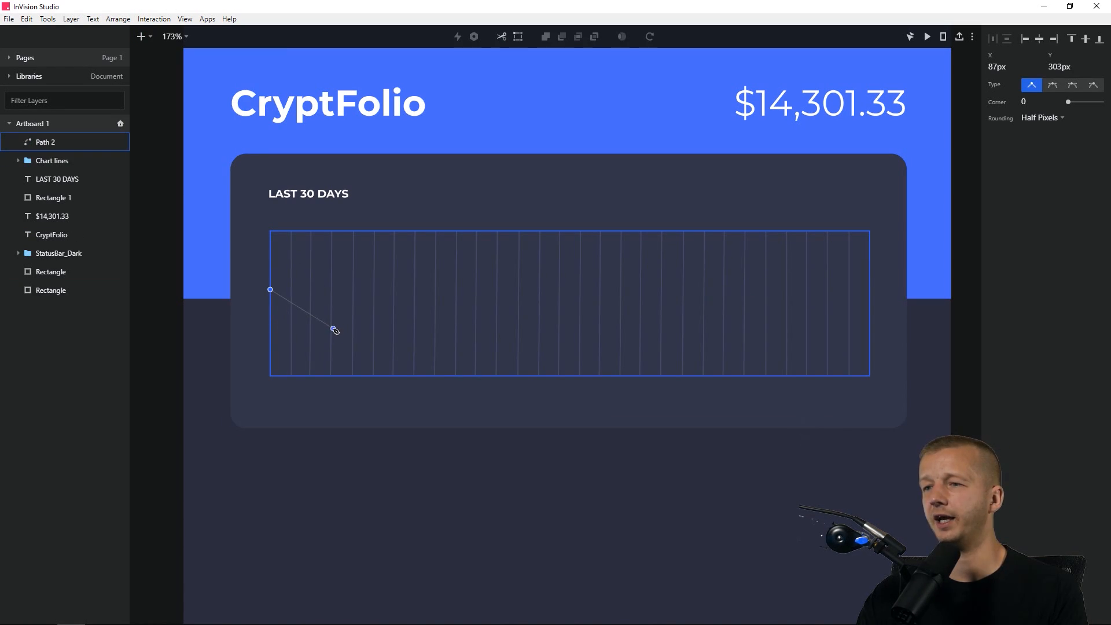
left_click_drag(332, 330, 373, 330)
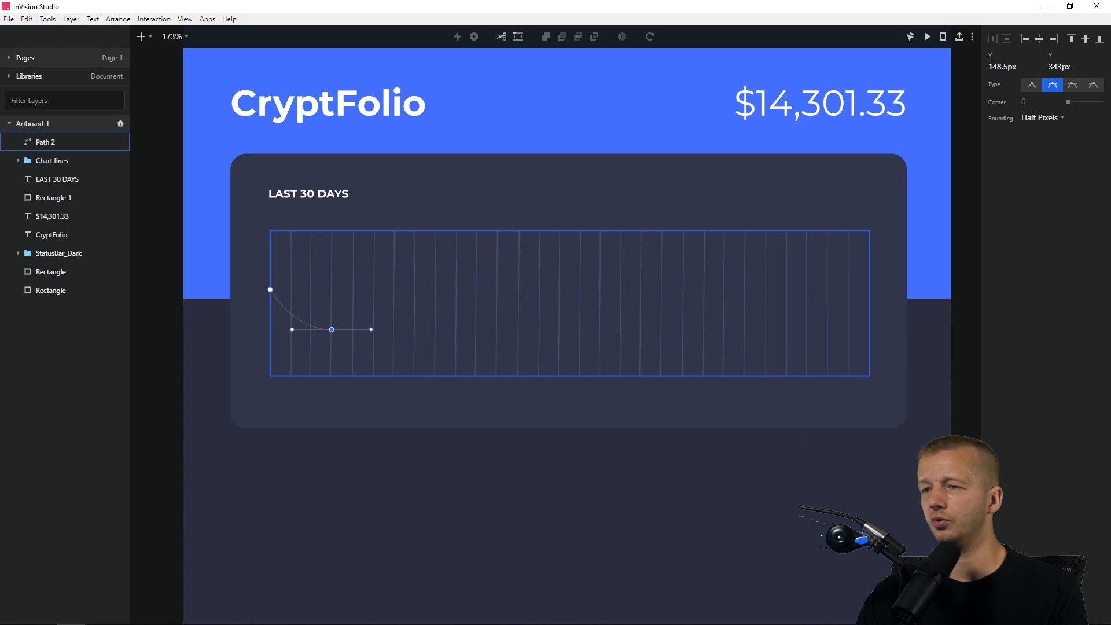
mouse_move(369, 330)
left_mouse_down()
mouse_move(333, 329)
mouse_move(371, 330)
left_mouse_up()
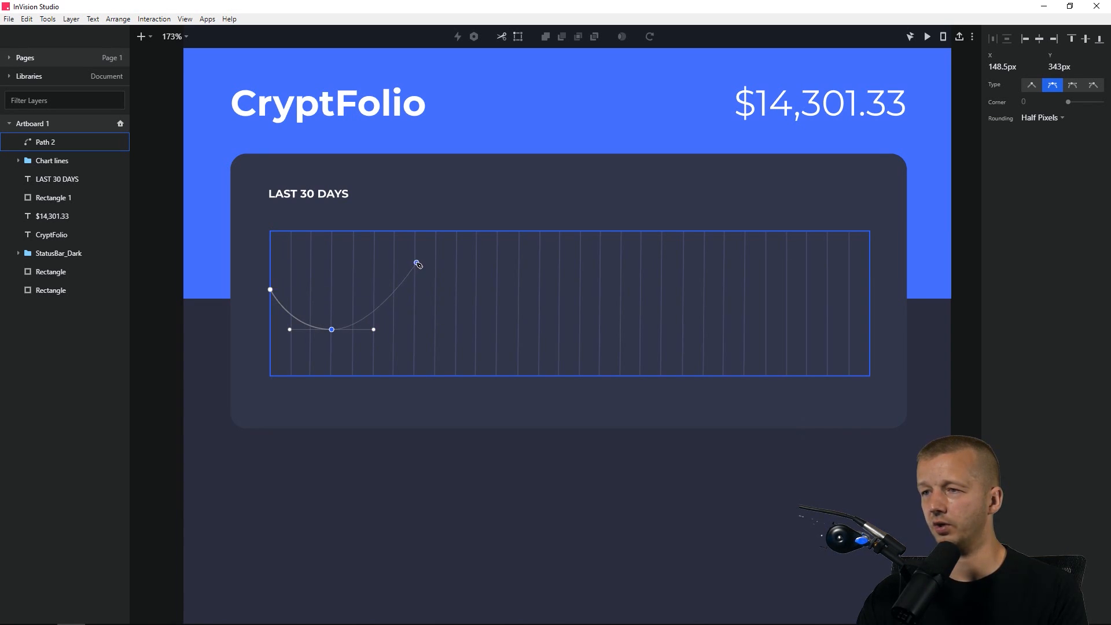
left_click_drag(415, 262, 453, 263)
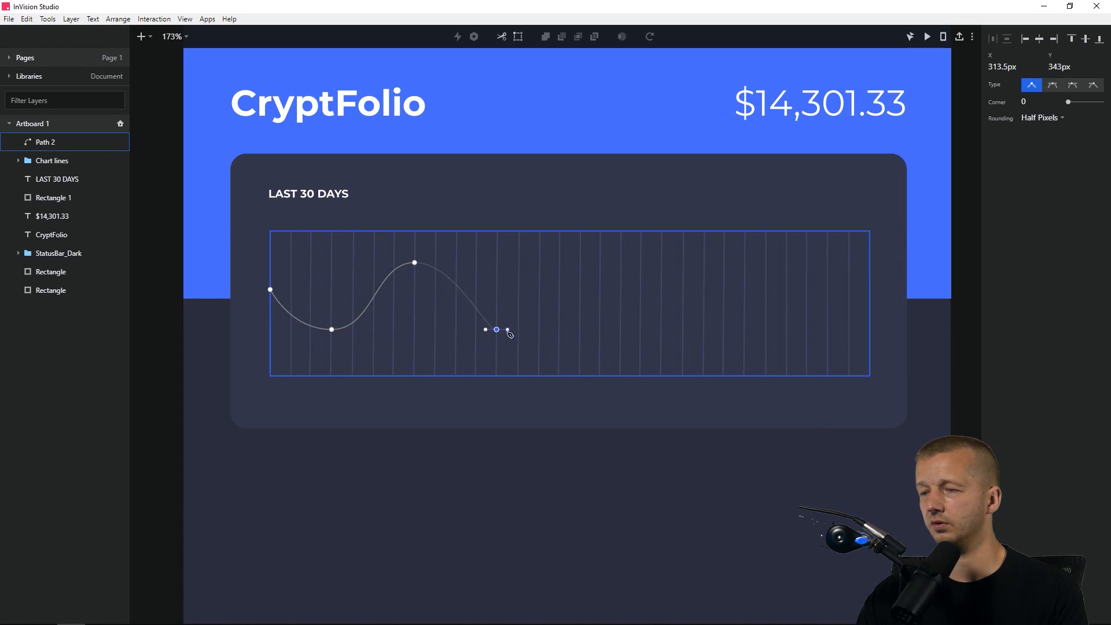
left_click(497, 295)
left_click_drag(581, 247, 620, 246)
left_click_drag(662, 343, 702, 342)
left_click_drag(746, 279, 788, 279)
left_click_drag(828, 316, 865, 317)
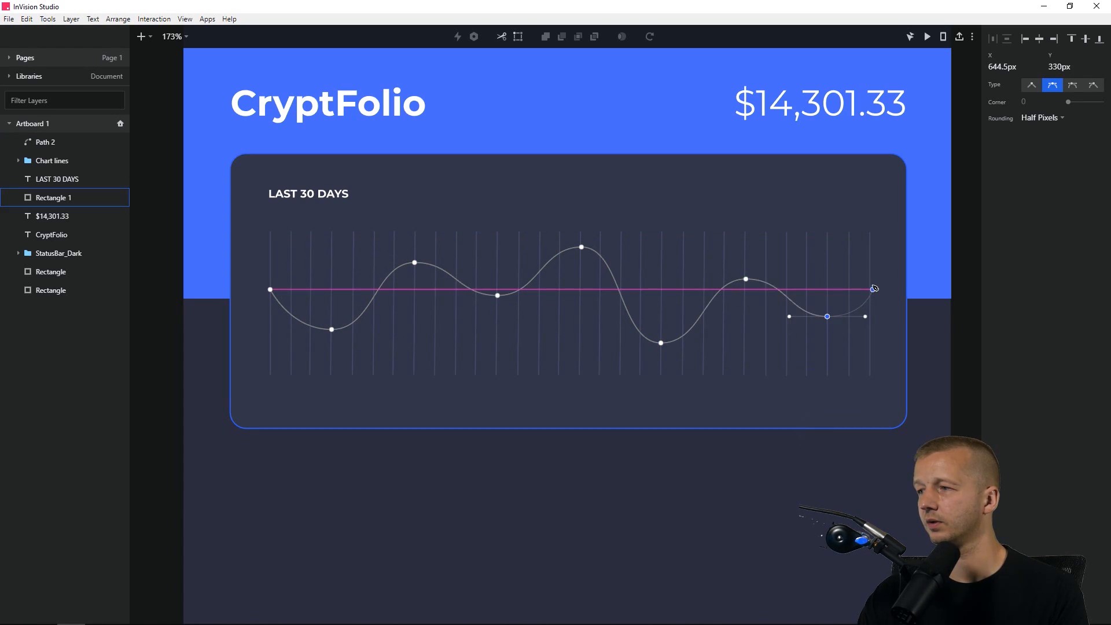
left_click(871, 290)
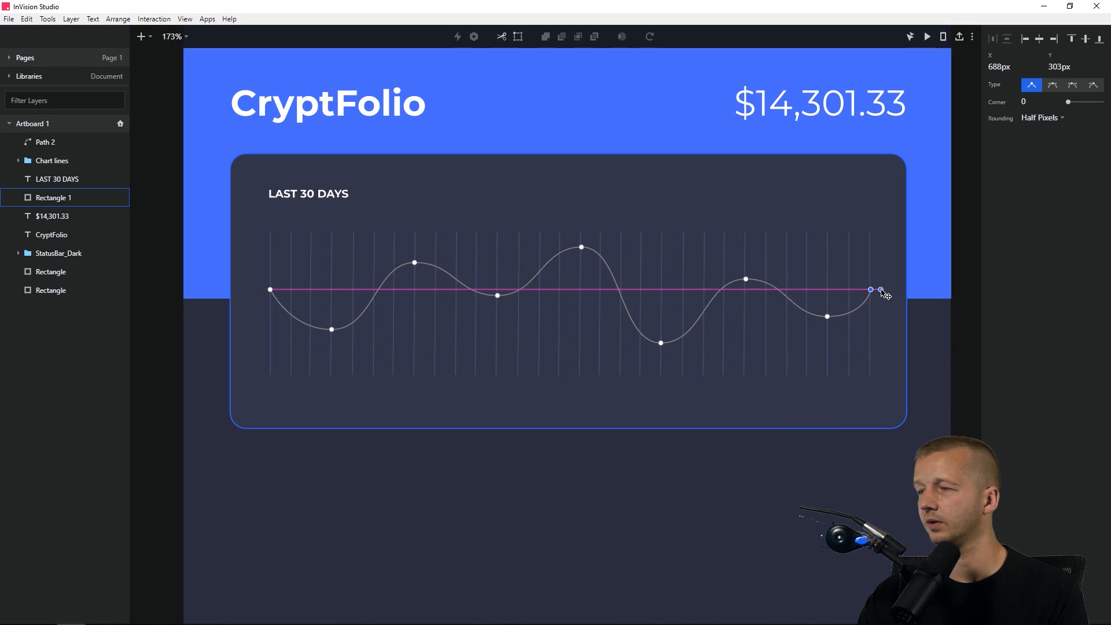
key("Escape")
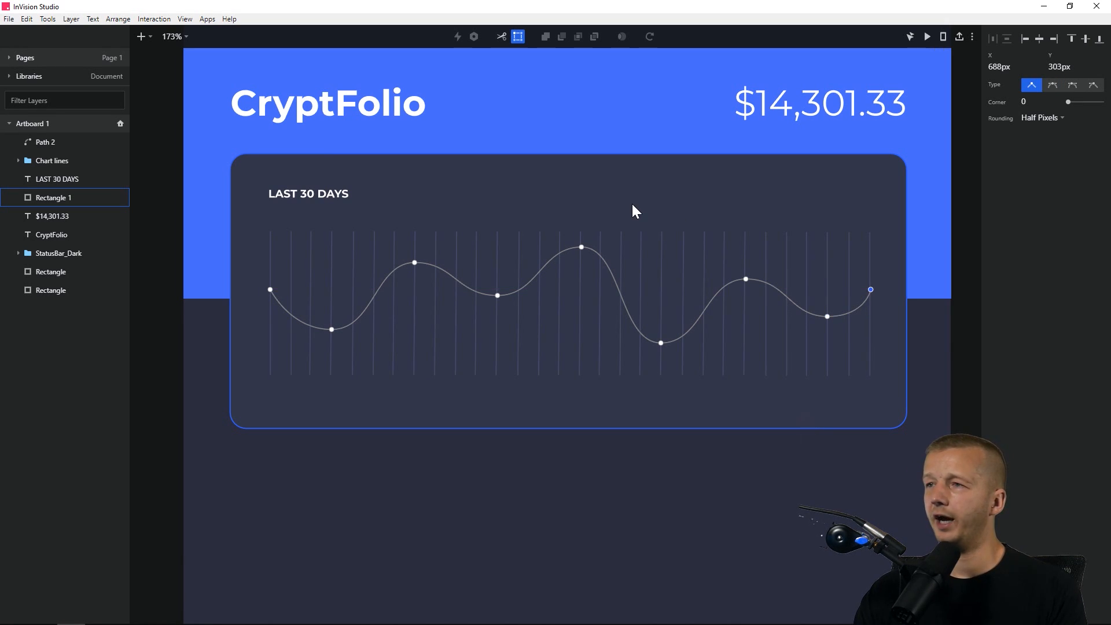
key("Escape")
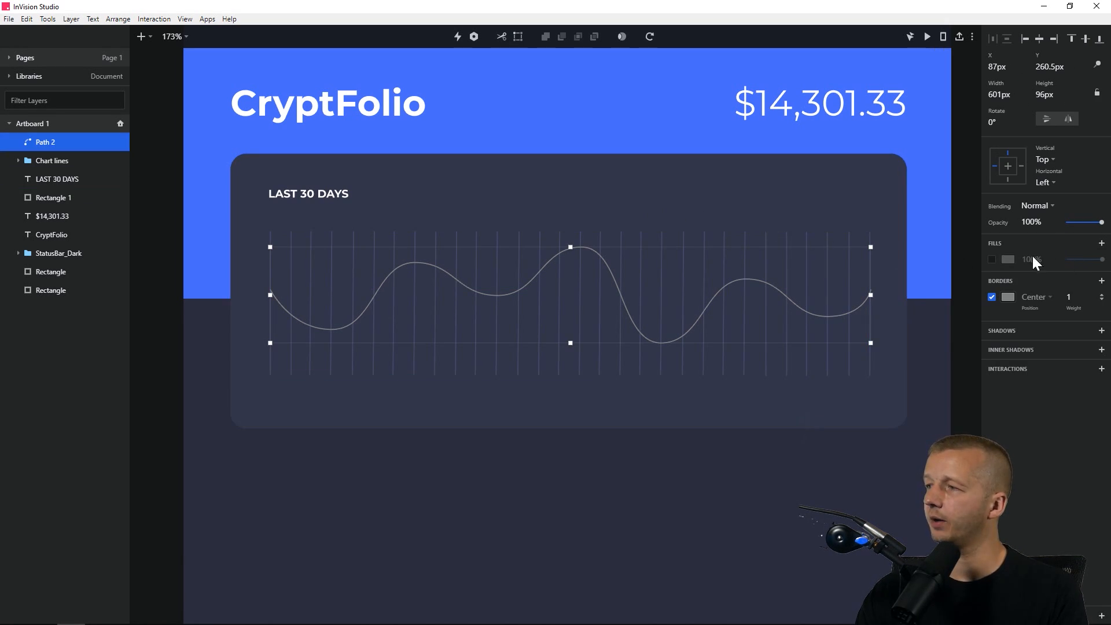
Set the wavy path's border weight to 5 and its colour to a linear gradient from 9702FF to BE00F7.
left_click(1071, 297)
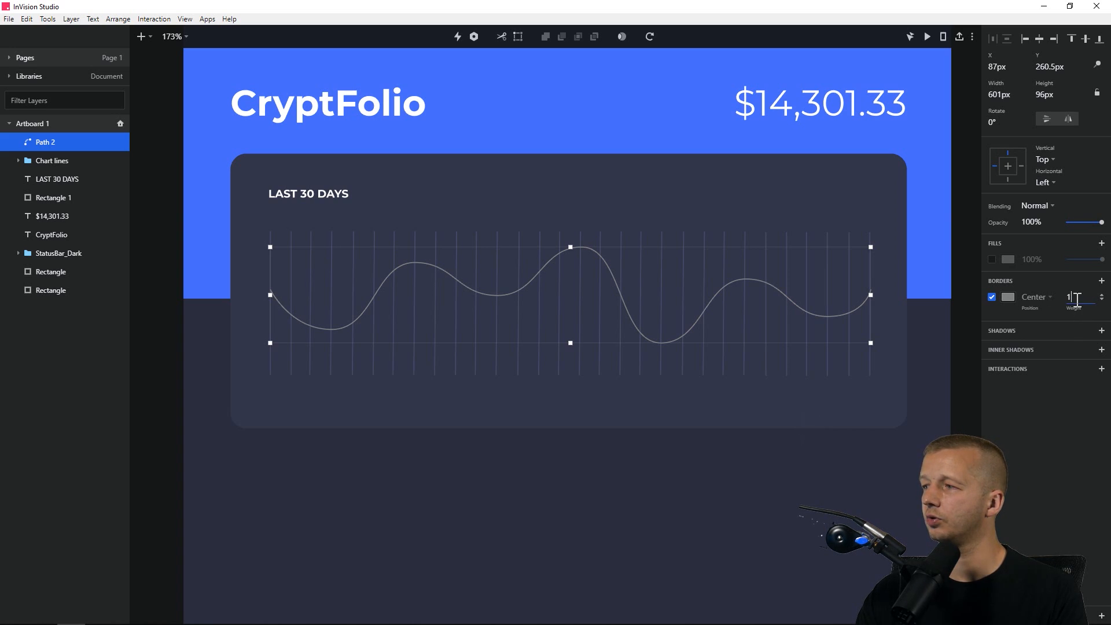
type("5")
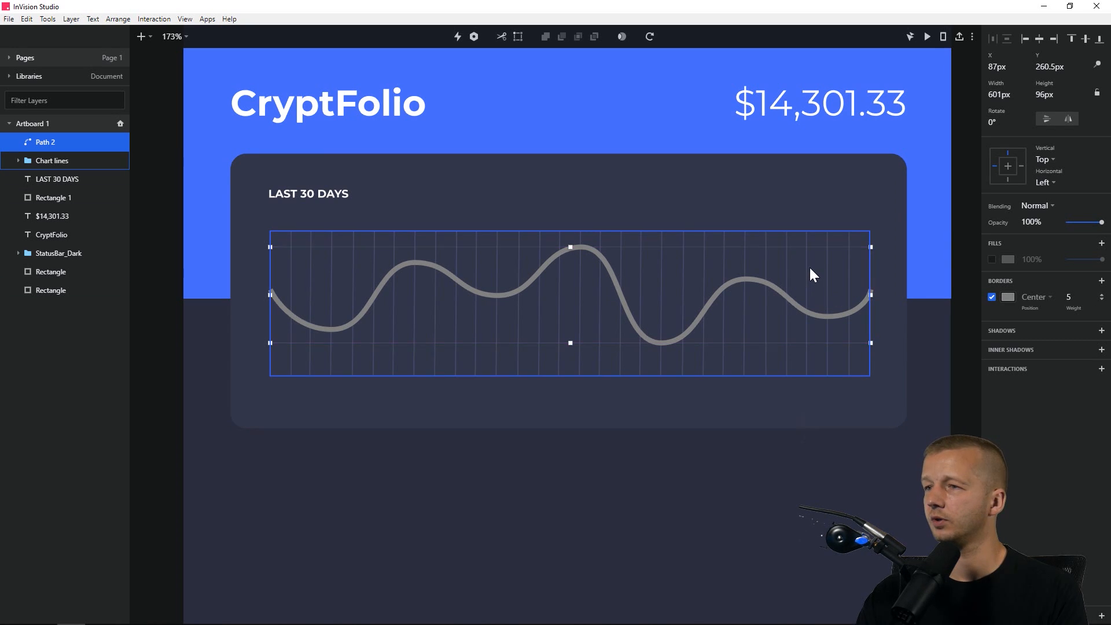
scroll(810, 269, "down", 1)
scroll(811, 268, "down", 2)
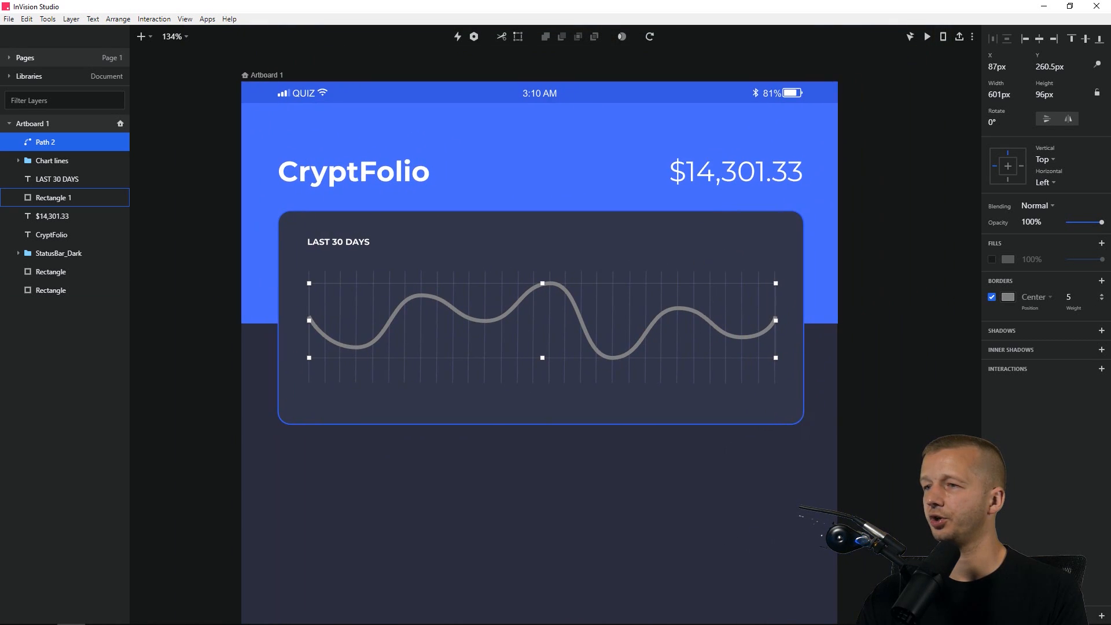
left_click(1009, 297)
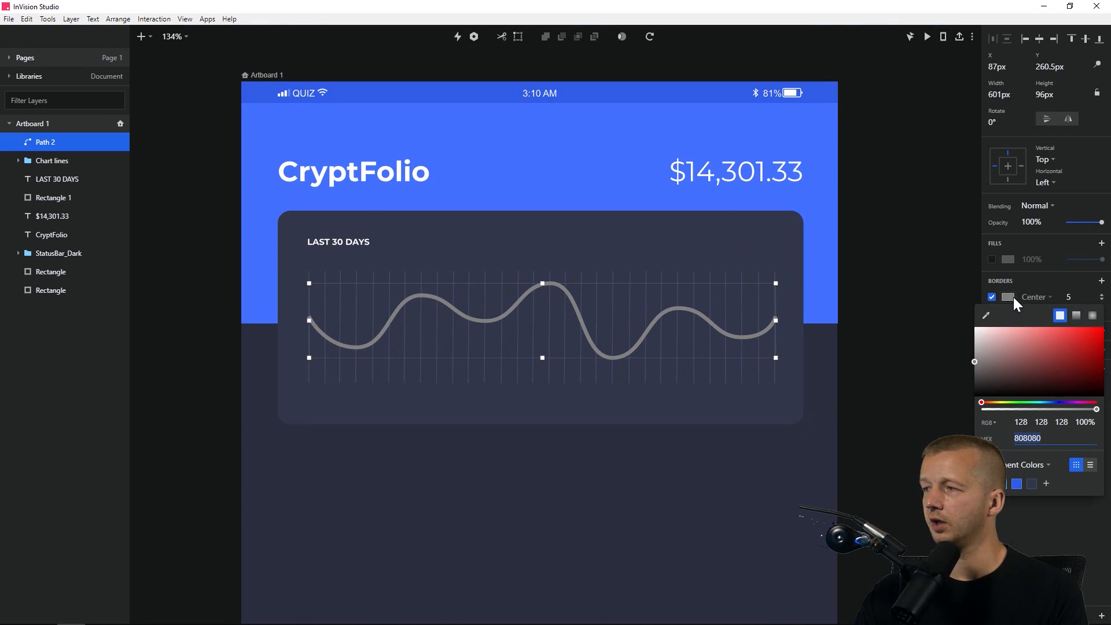
left_click(1078, 316)
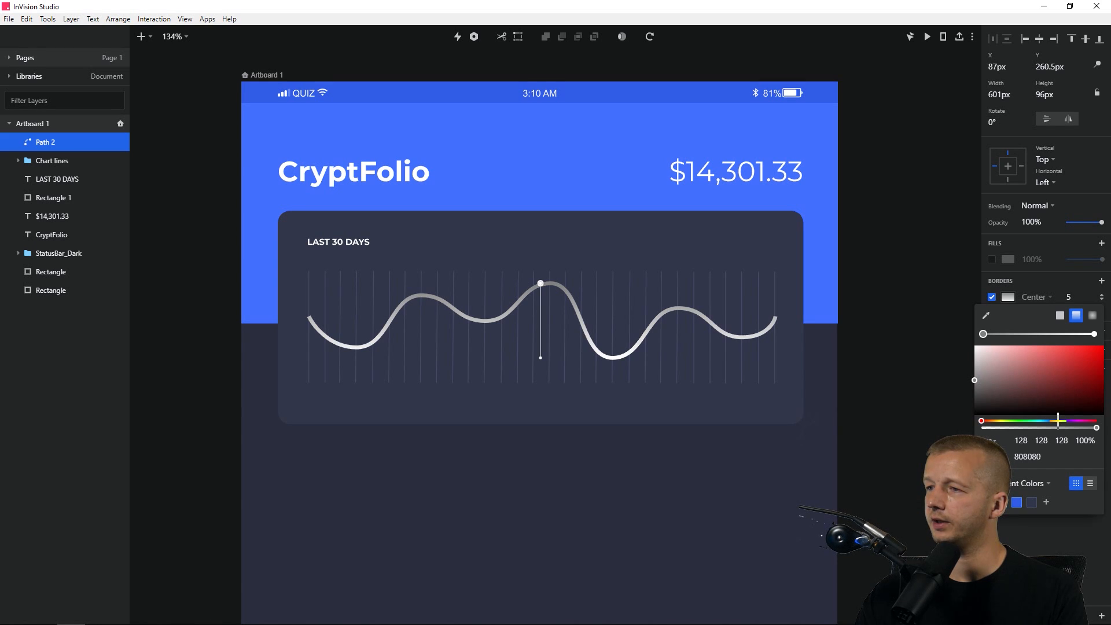
left_click(1071, 421)
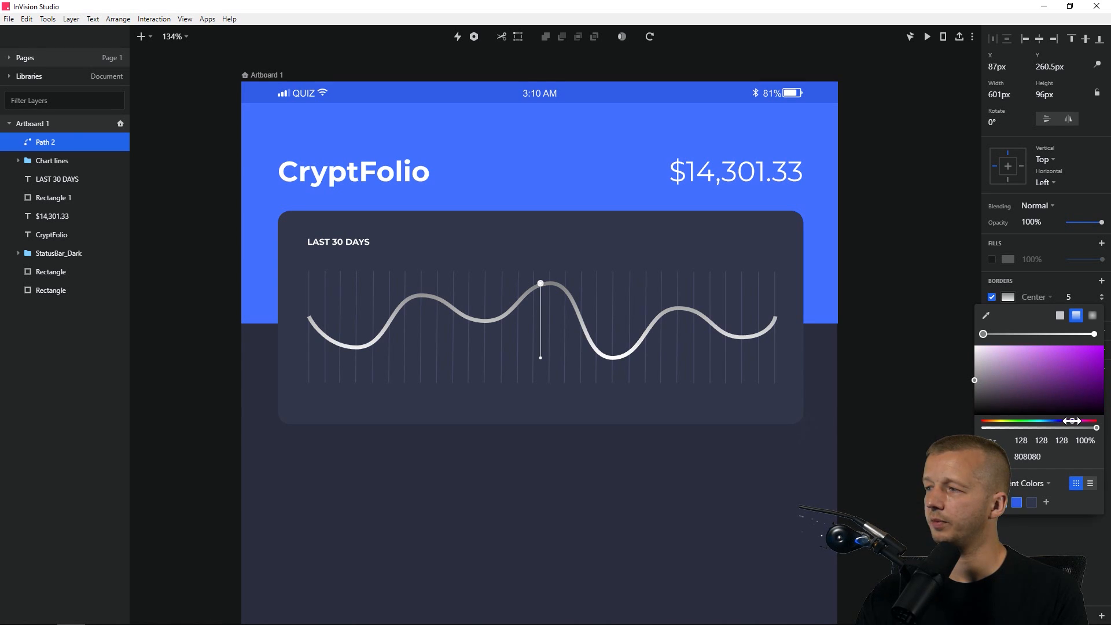
left_click_drag(1088, 360, 1103, 346)
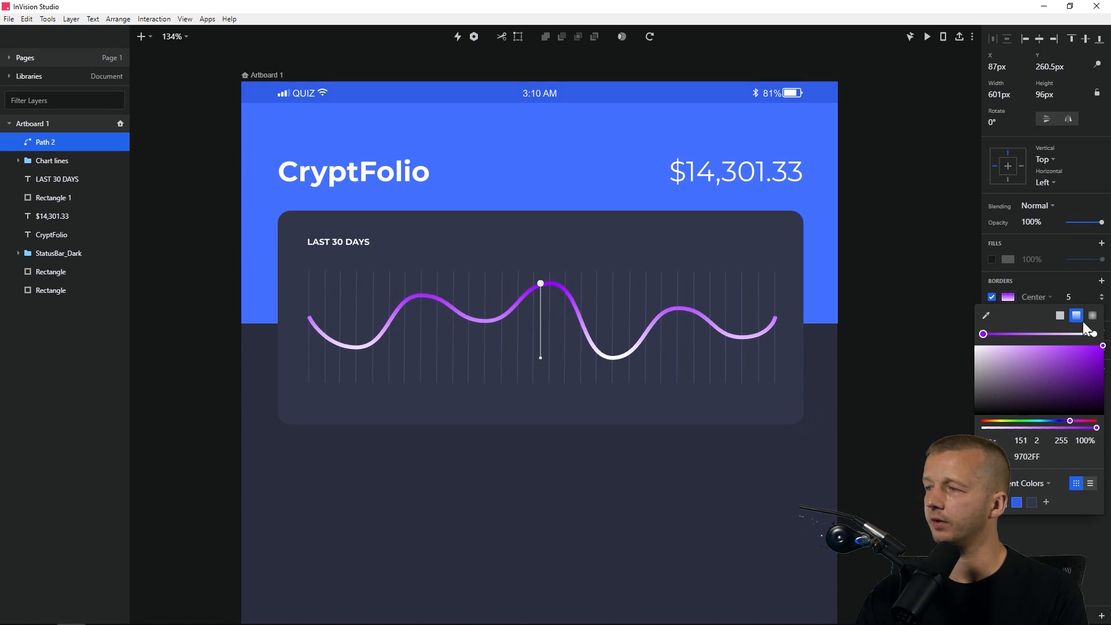
left_click(1096, 334)
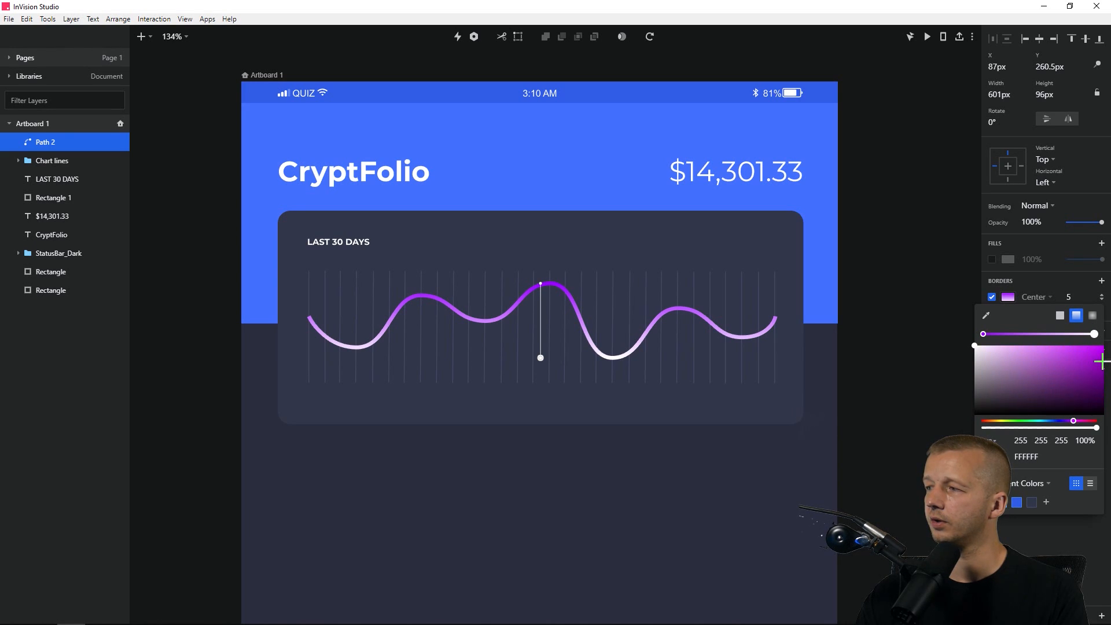
left_click_drag(1102, 362, 1104, 349)
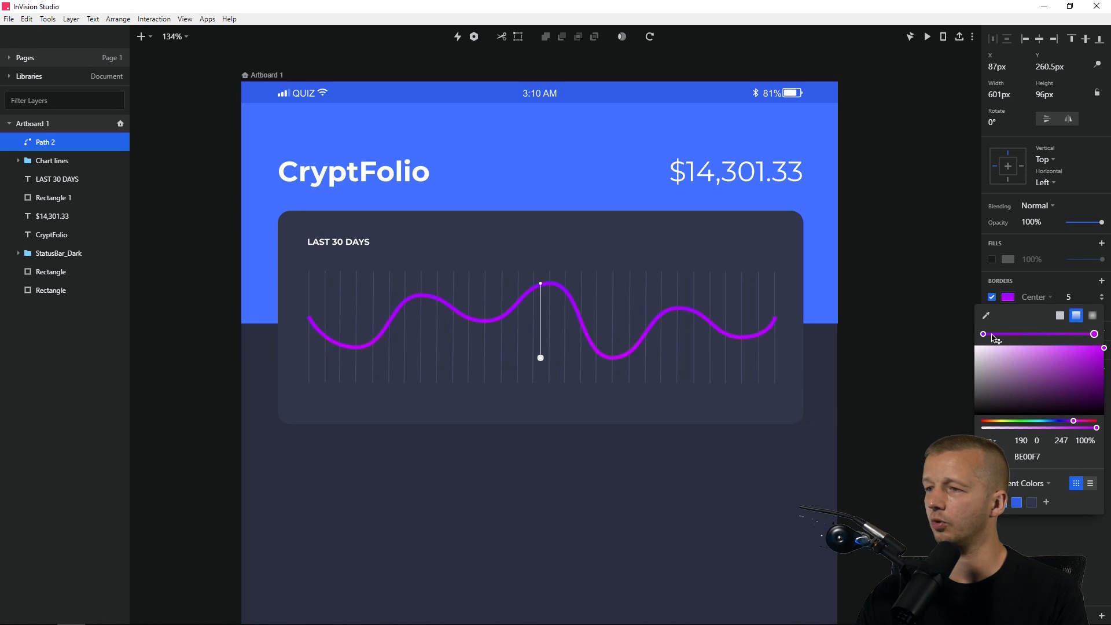
left_click(1042, 287)
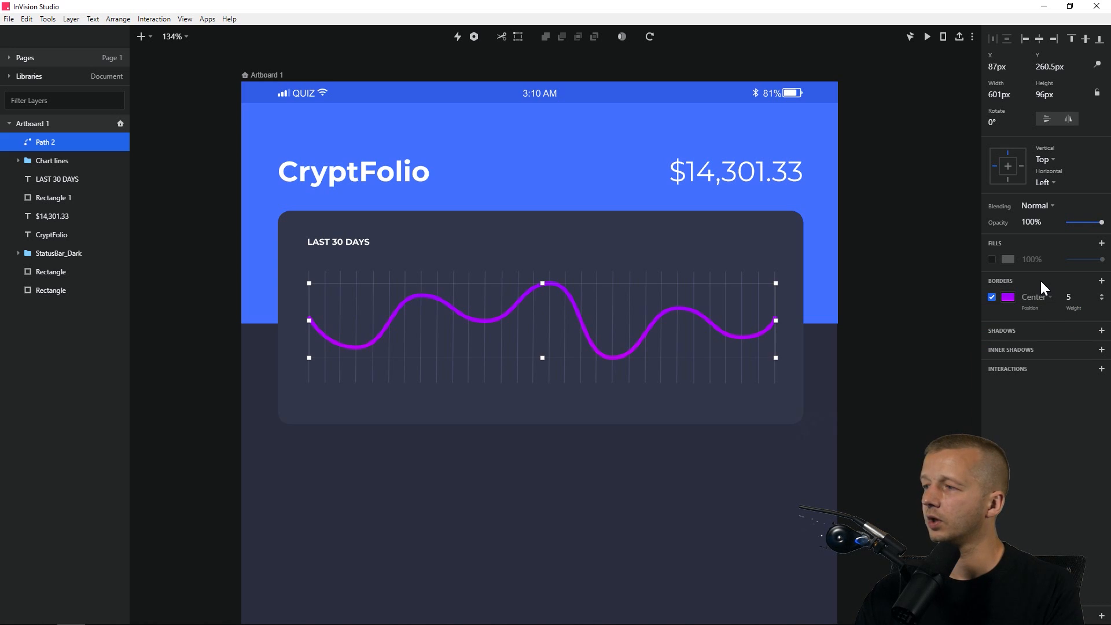
Add a drop shadow to the wavy path with a Y offset of 8.
left_click(1101, 332)
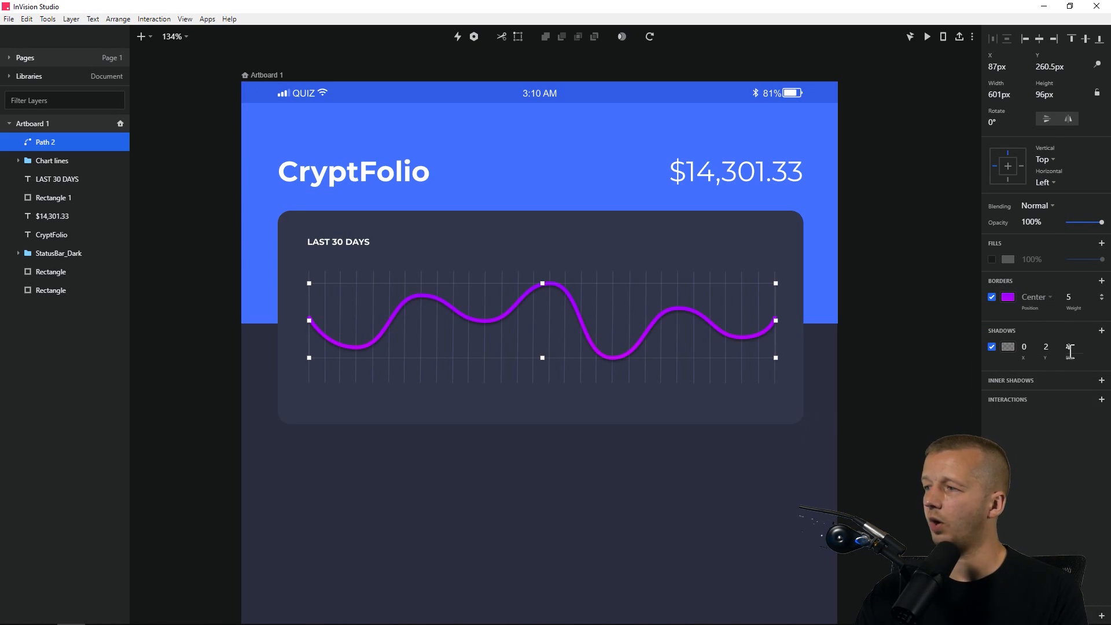
left_click(1049, 347)
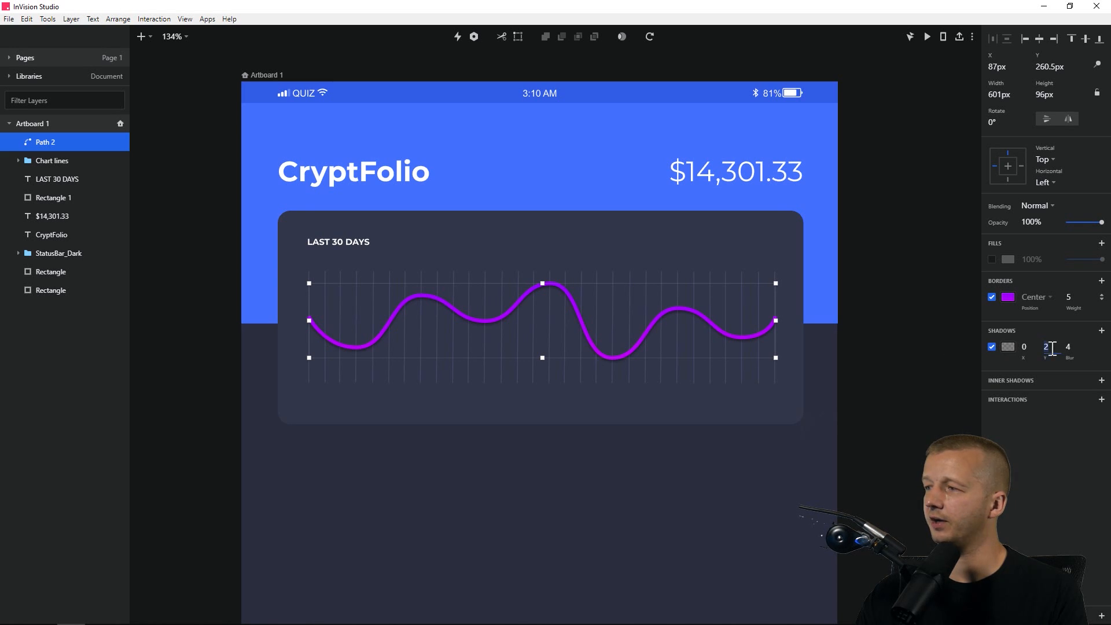
key("Return")
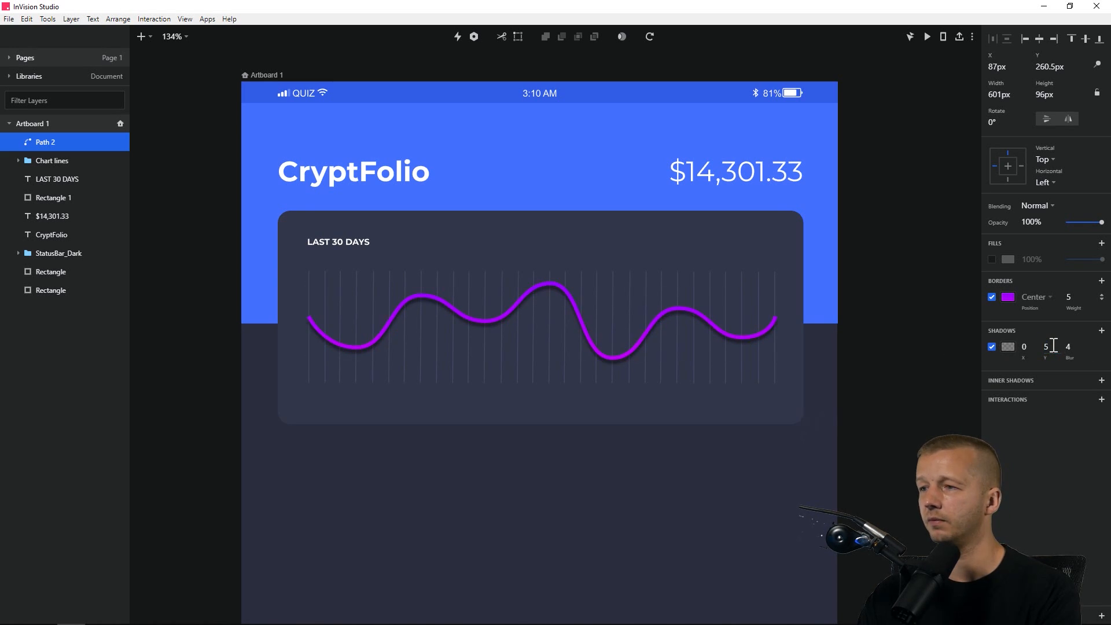
left_click(1054, 346)
type("8")
key("Return")
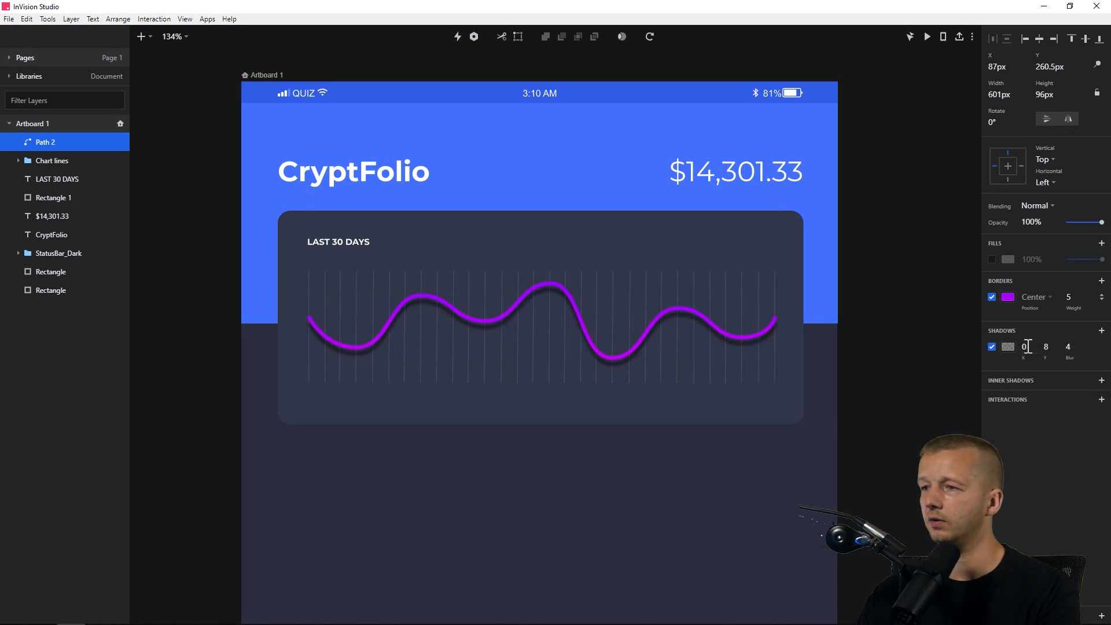
Reduce the wavy path's black shadow to 16% opacity and deselect the path.
left_click(1009, 348)
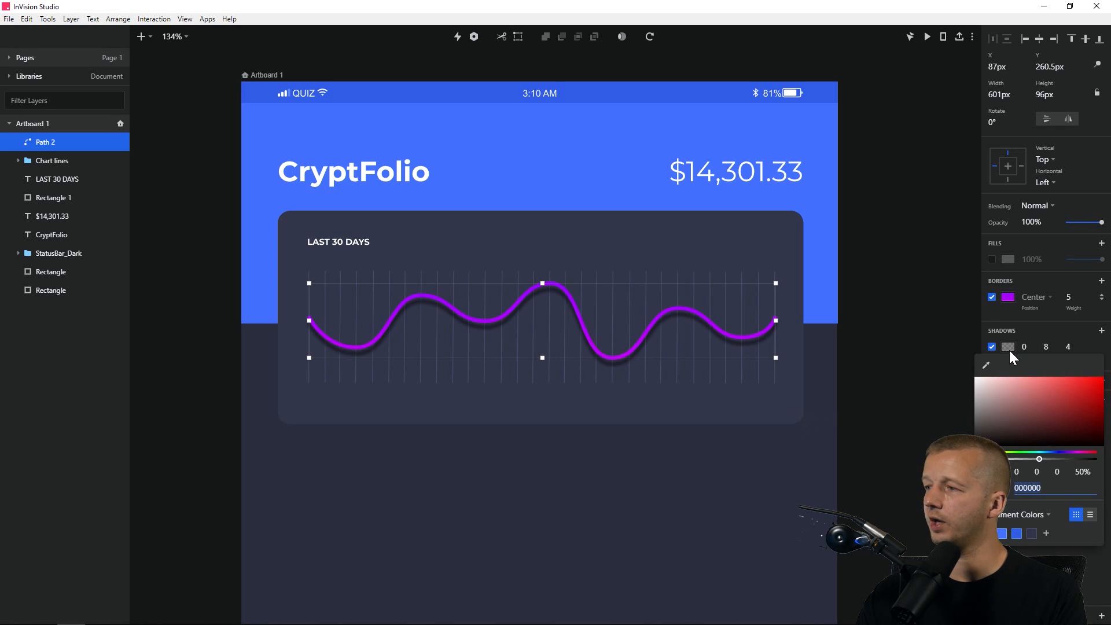
left_click_drag(1040, 461, 1017, 459)
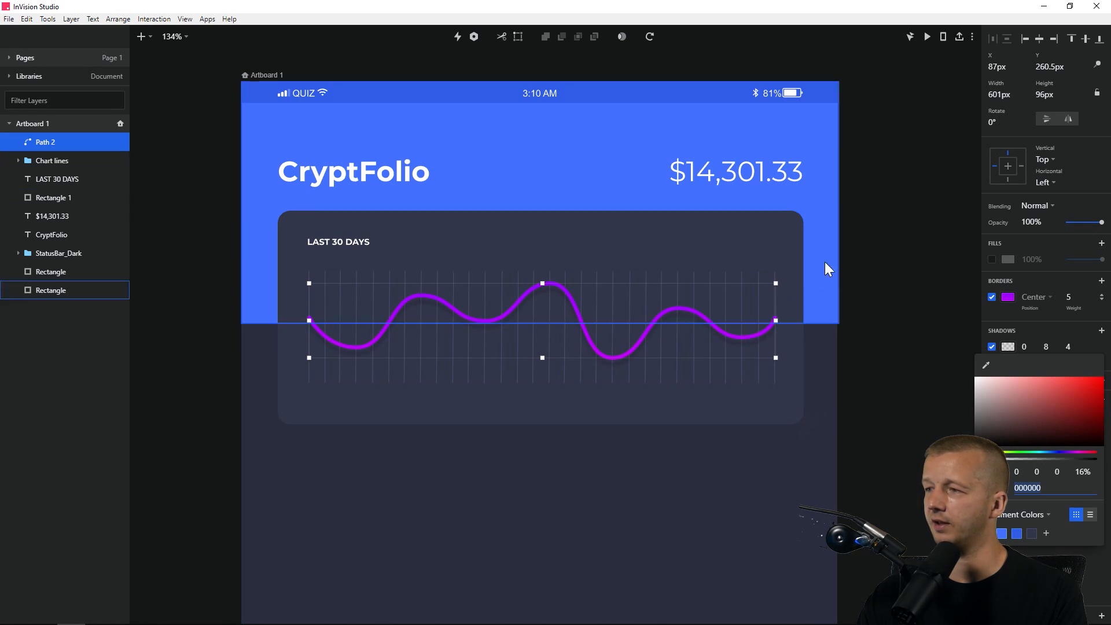
left_click(866, 243)
left_click(869, 237)
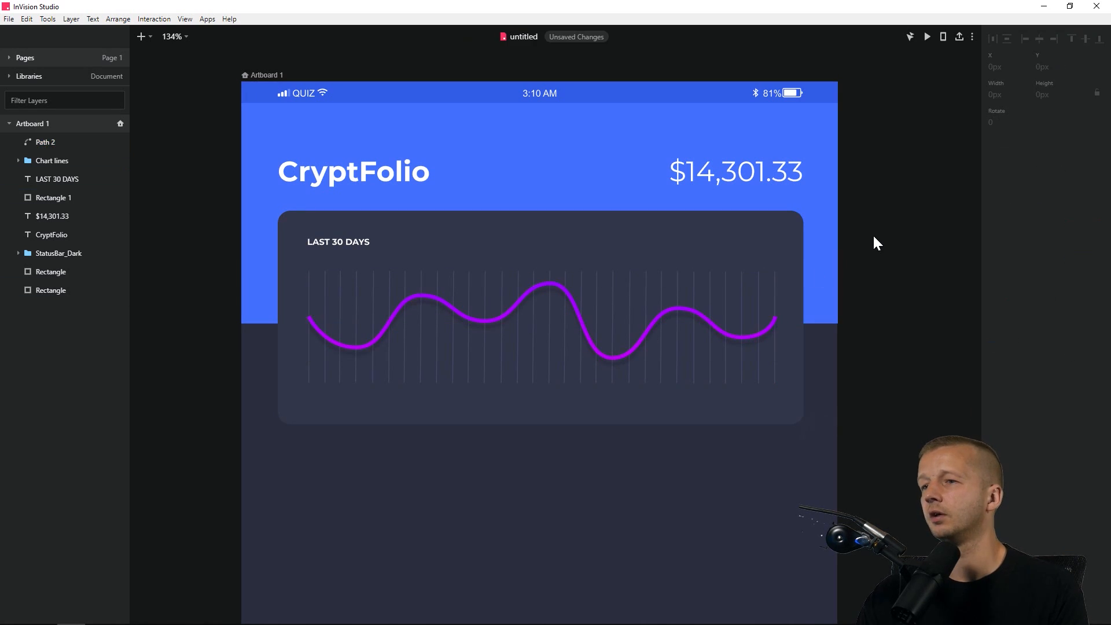
left_click(704, 317)
left_click(847, 316)
scroll(781, 326, "up", 2)
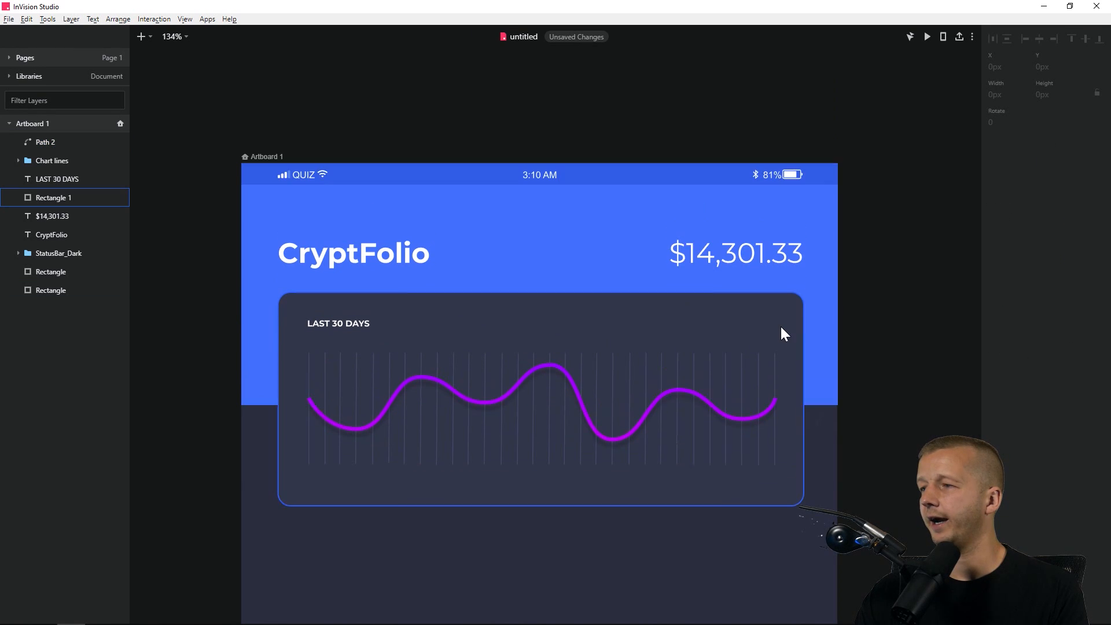
Change the purple path's border ends to the rounded cap style and check the path's end at the last chart line.
scroll(785, 338, "down", 2)
scroll(785, 339, "up", 8)
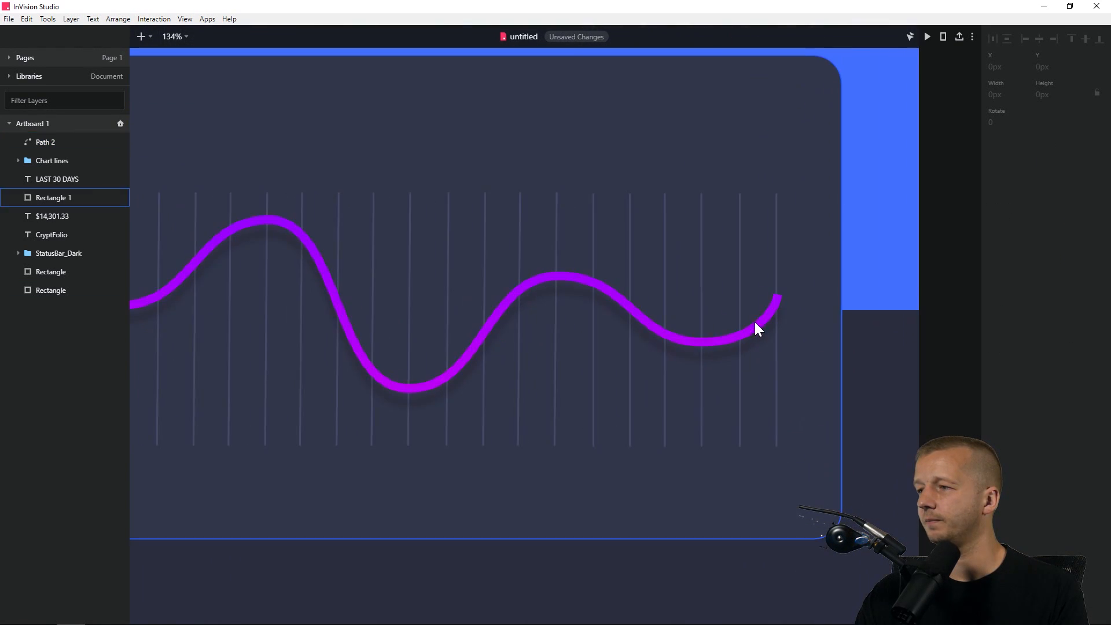
scroll(776, 301, "up", 2)
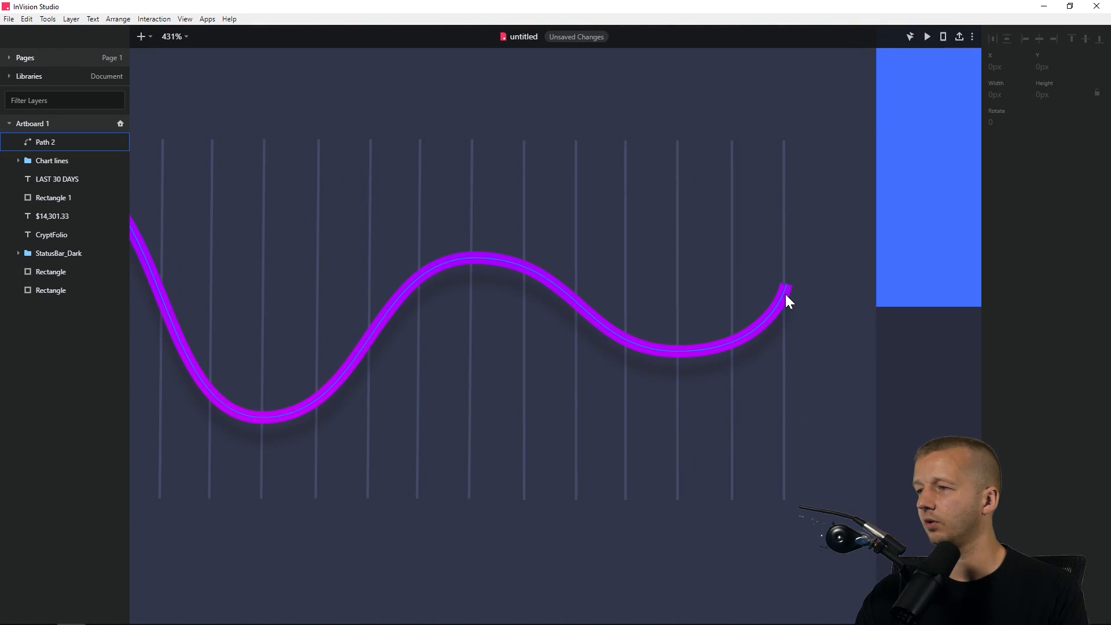
left_click(785, 301)
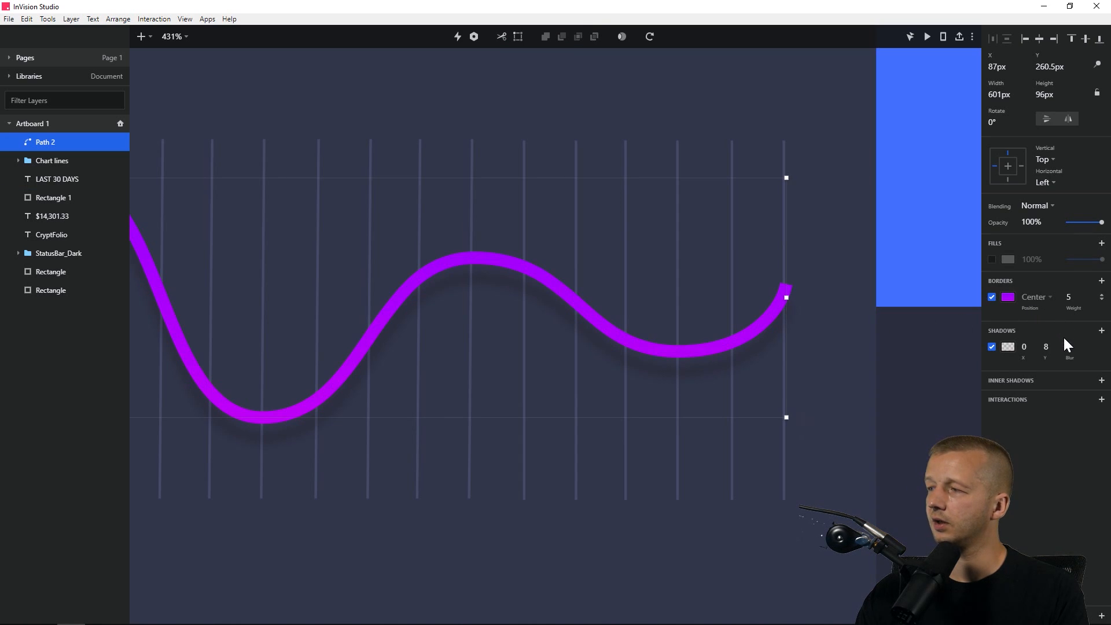
left_click(1102, 297)
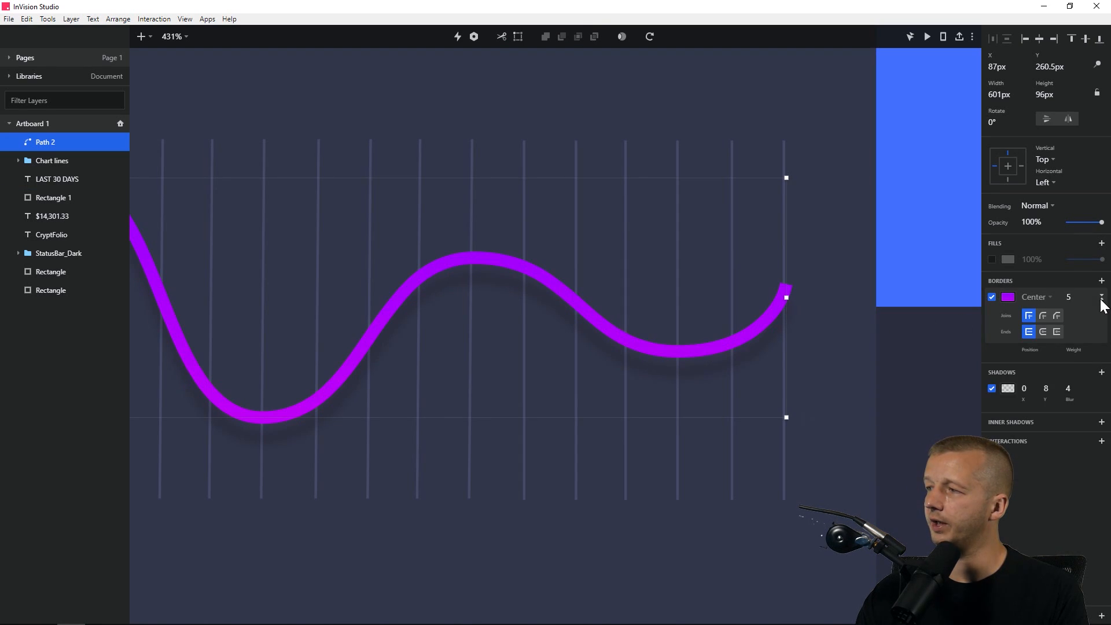
left_click(1044, 332)
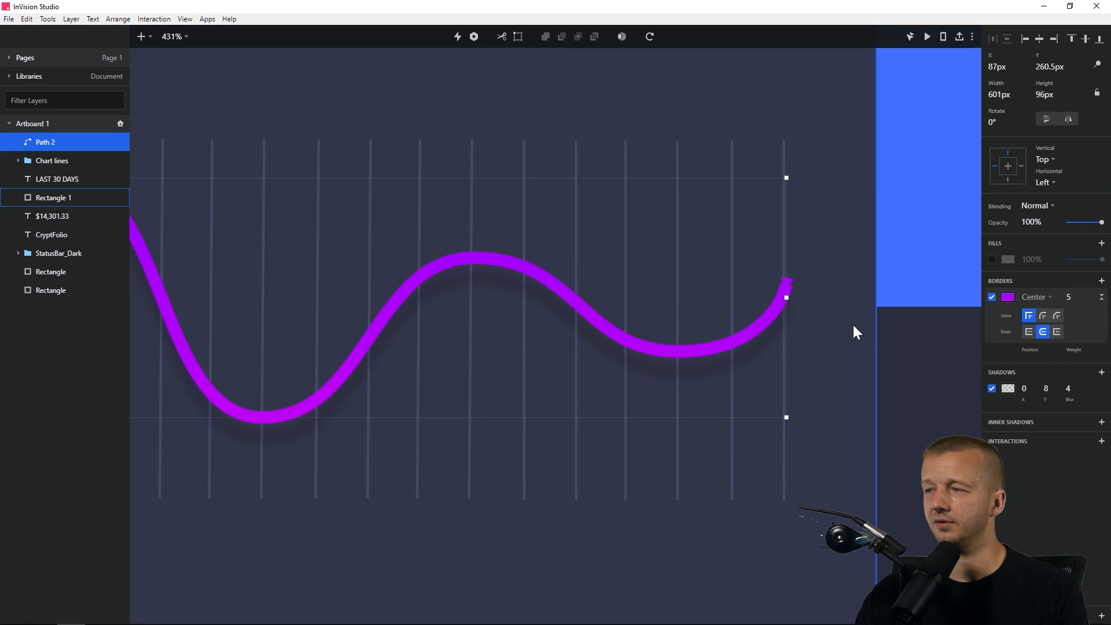
left_click(896, 355)
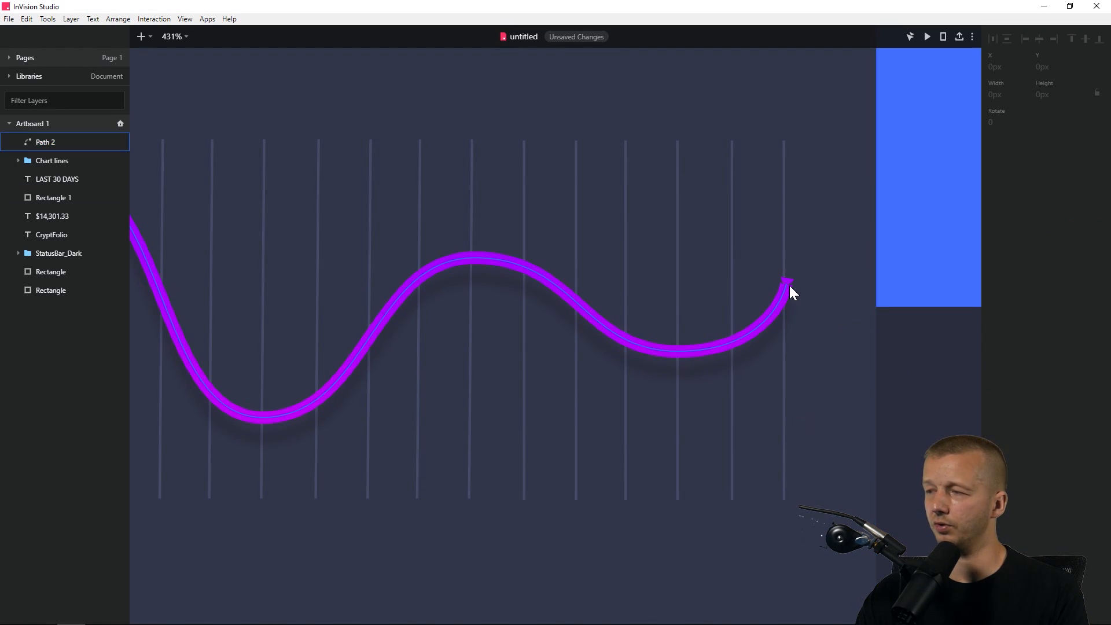
scroll(791, 290, "up", 5)
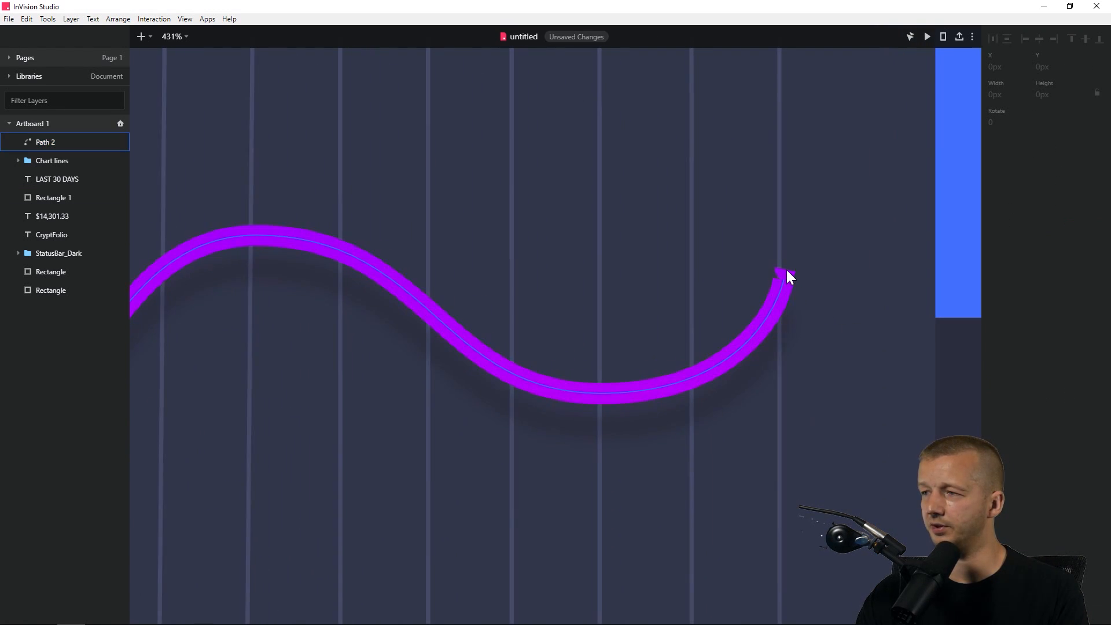
scroll(787, 272, "down", 5)
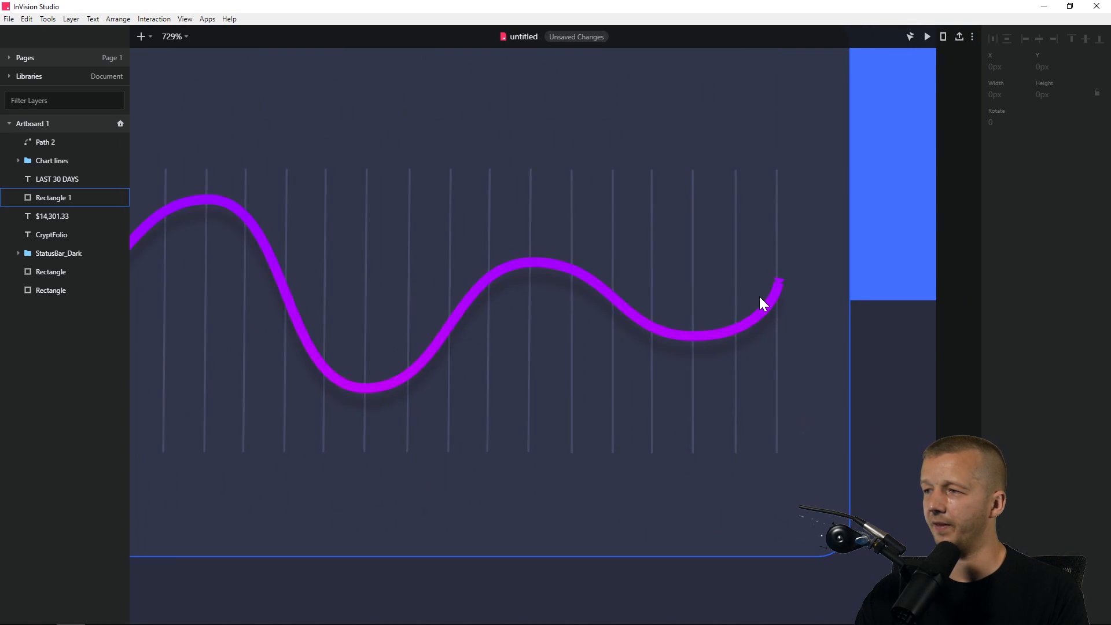
scroll(691, 298, "down", 5)
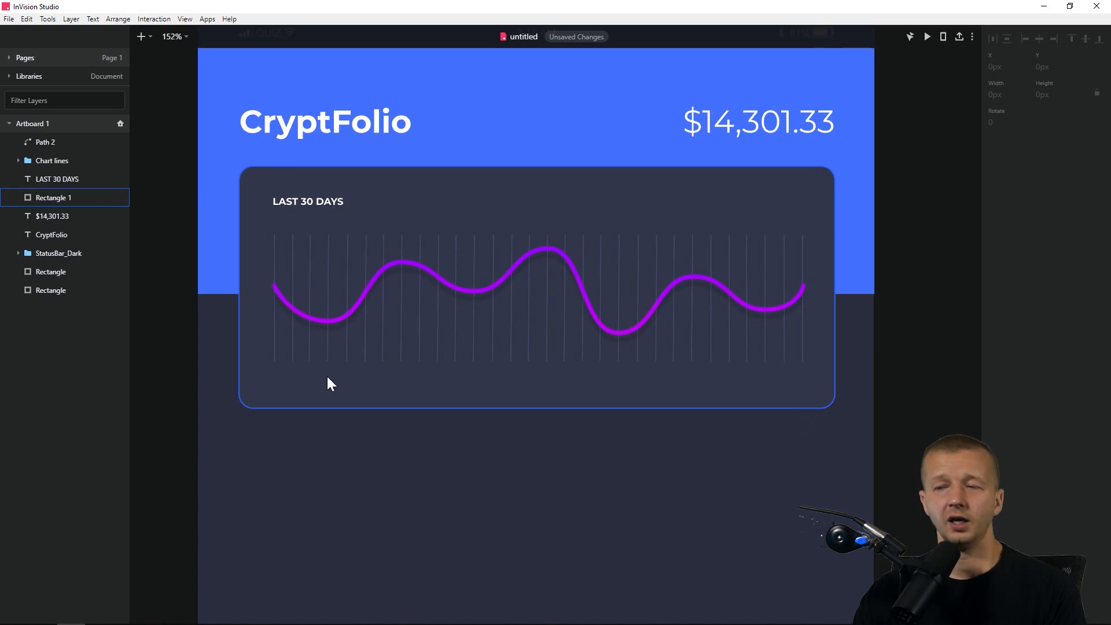
Draw a rounded rectangle about 103 by 14 px below the chart, aligned with the first chart line.
scroll(332, 378, "up", 6)
scroll(333, 387, "down", 5)
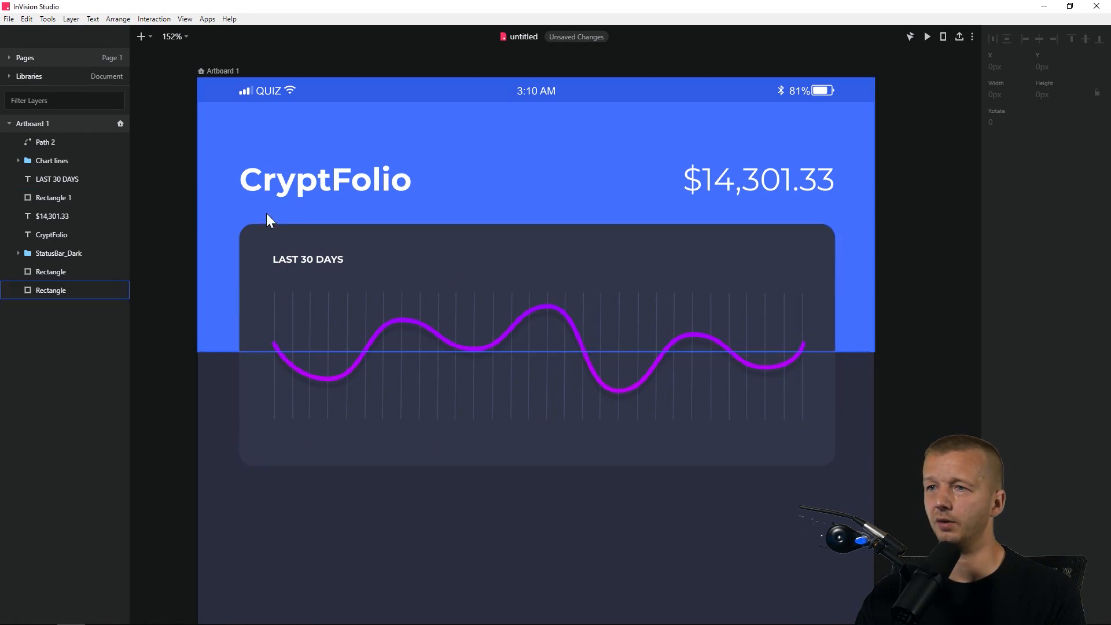
left_click(148, 37)
left_click(149, 135)
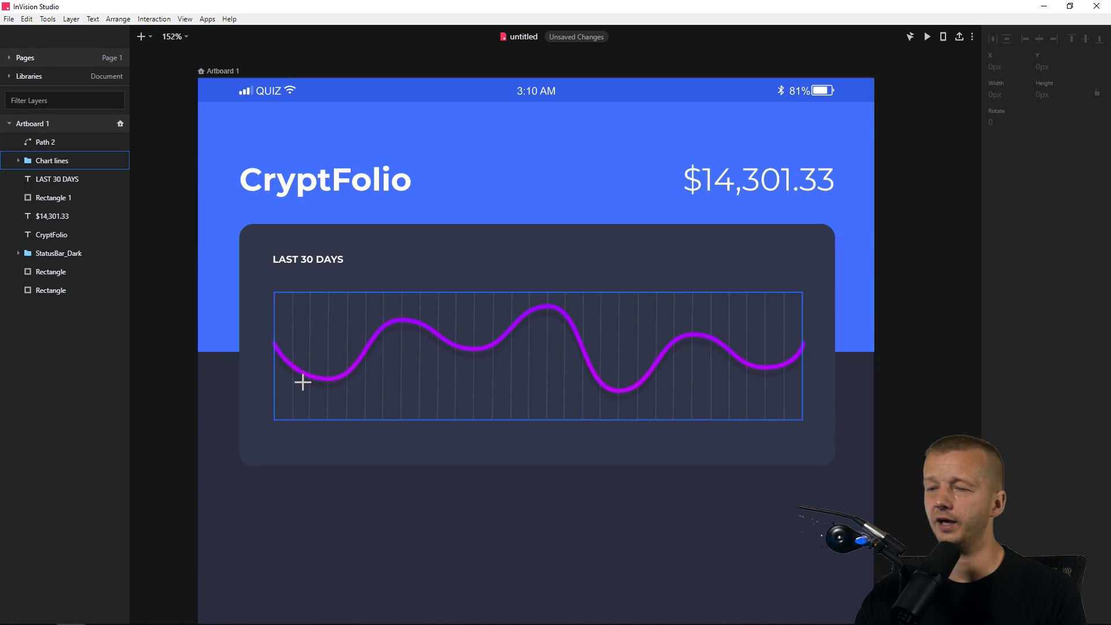
left_click_drag(275, 307, 365, 449)
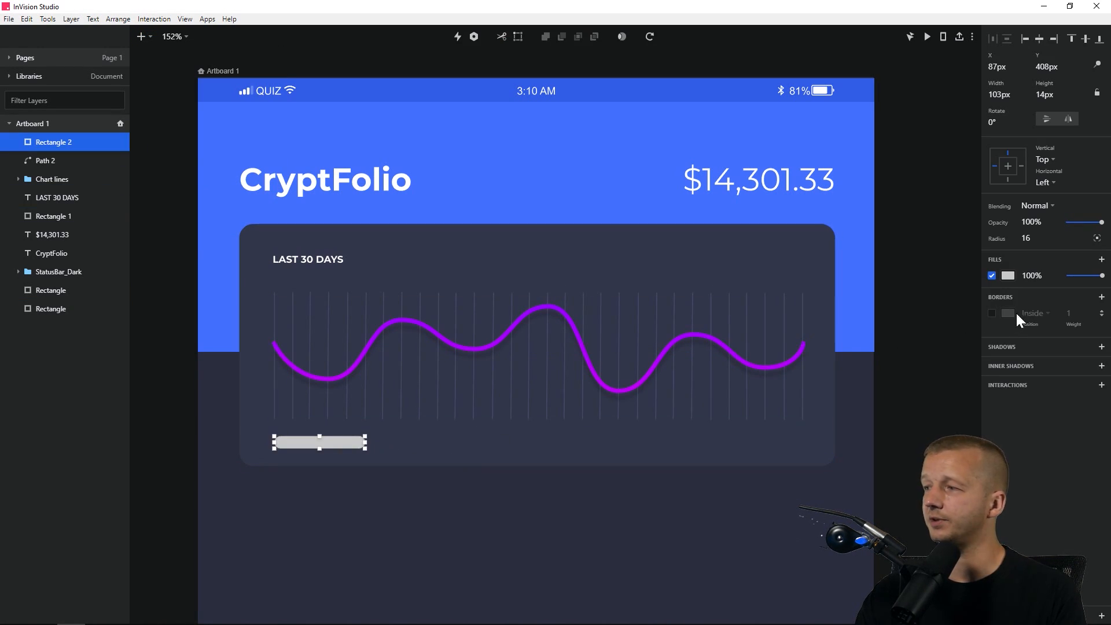
Fill the small rounded rectangle with the dark colour 2A2D3E, sampled with the eyedropper and adjusted.
left_click(1007, 276)
left_click(986, 294)
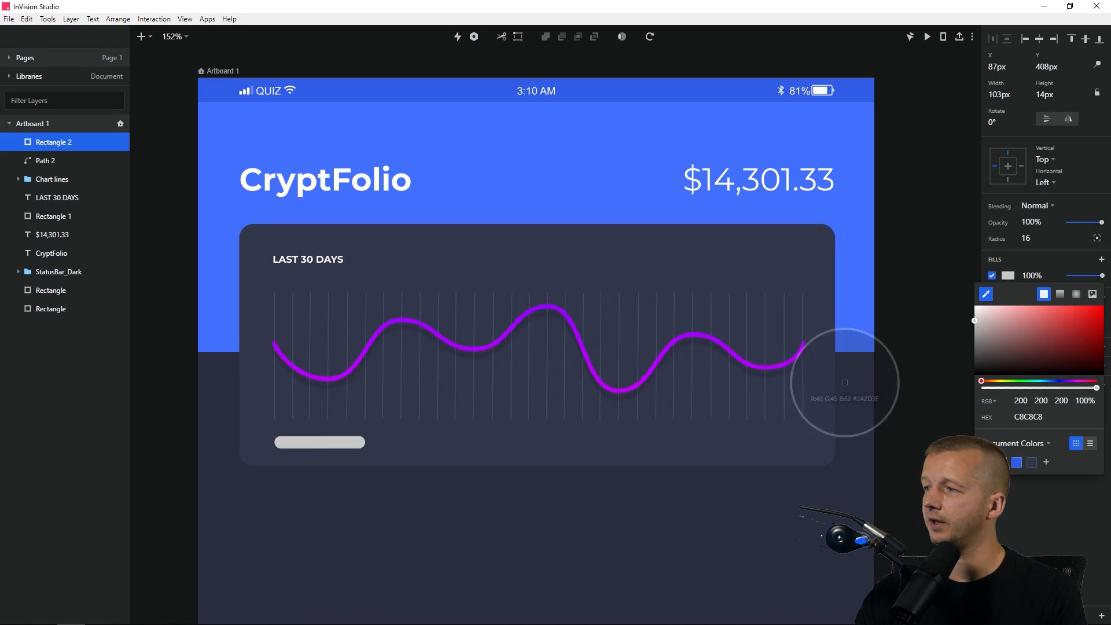
left_click(644, 453)
mouse_move(1008, 357)
left_mouse_down()
mouse_move(1020, 350)
mouse_move(1017, 358)
left_mouse_up()
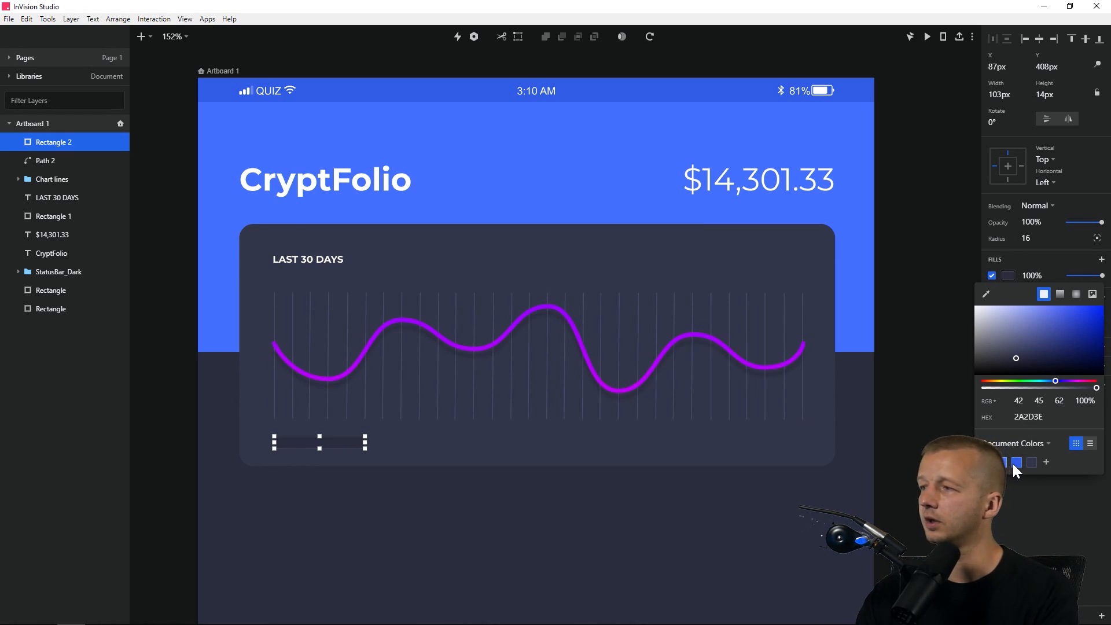
key("Escape")
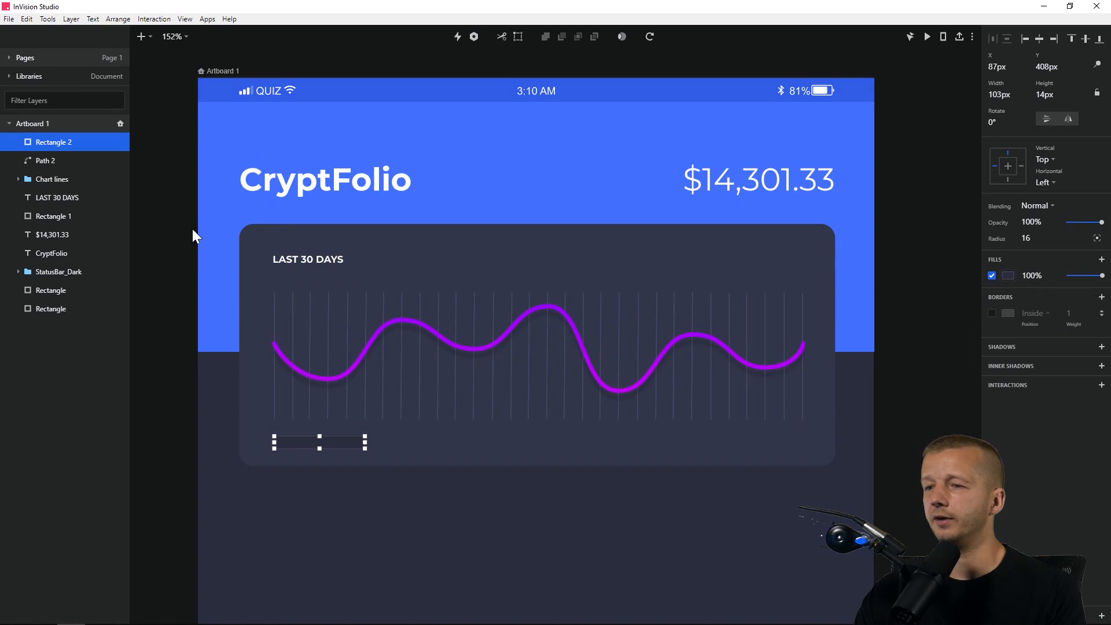
Add two copies of the dark bar about 59 px wide, one beside the original and one under the last chart lines.
left_click_drag(300, 441, 771, 450)
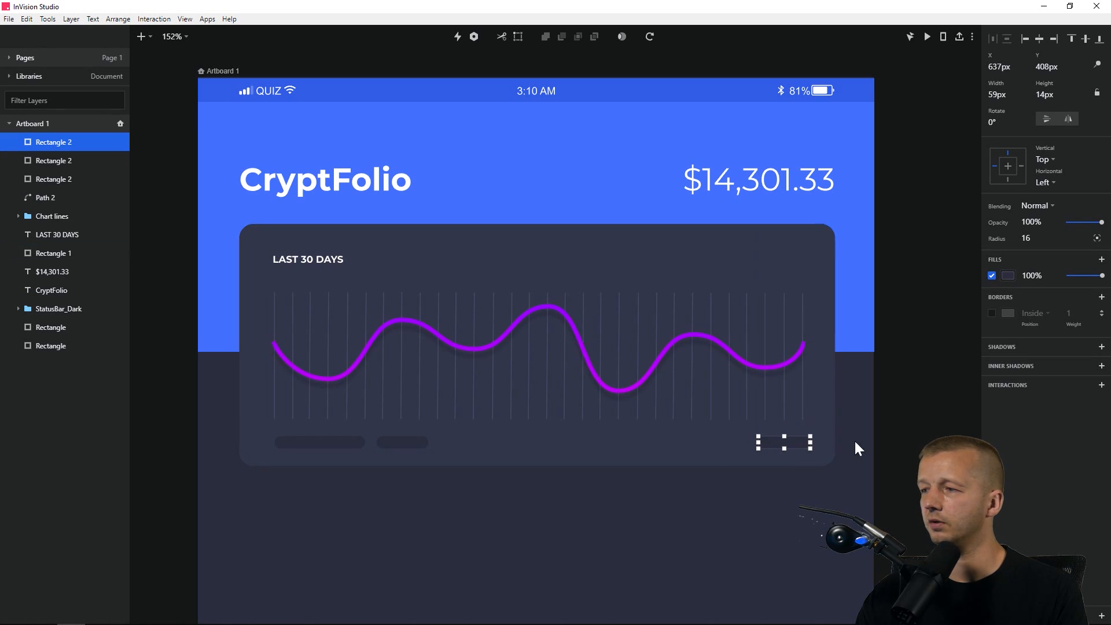
left_click(898, 423)
scroll(856, 388, "down", 1)
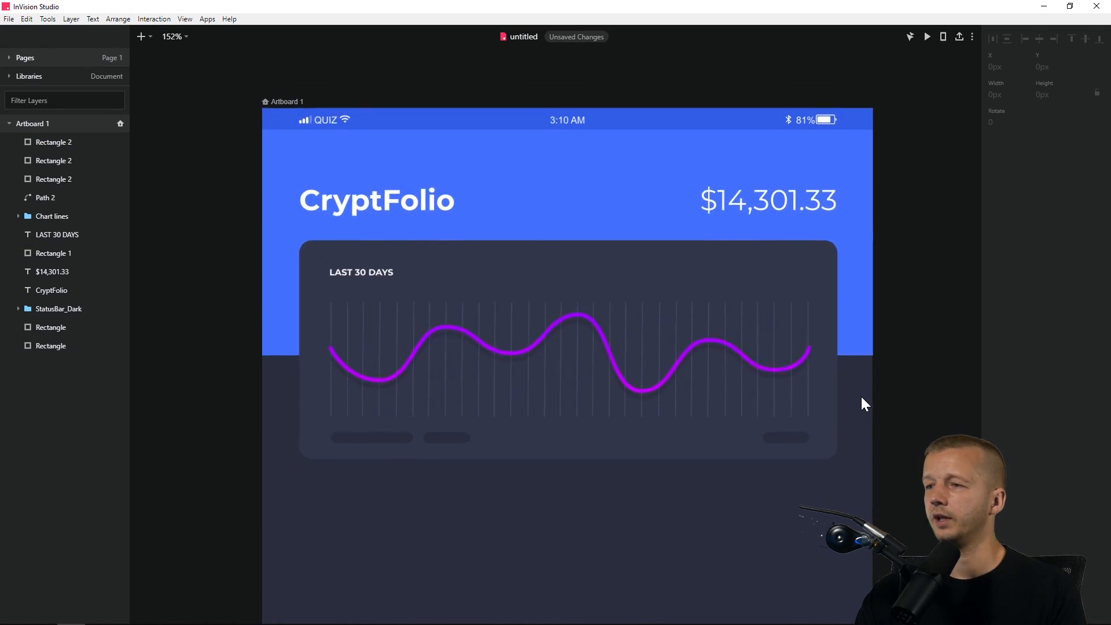
Duplicate the CryptFolio heading below the chart card and change the copy's text to Your Currencies.
left_click_drag(874, 472, 837, 339)
left_click_drag(318, 69, 370, 387)
double_click(346, 384)
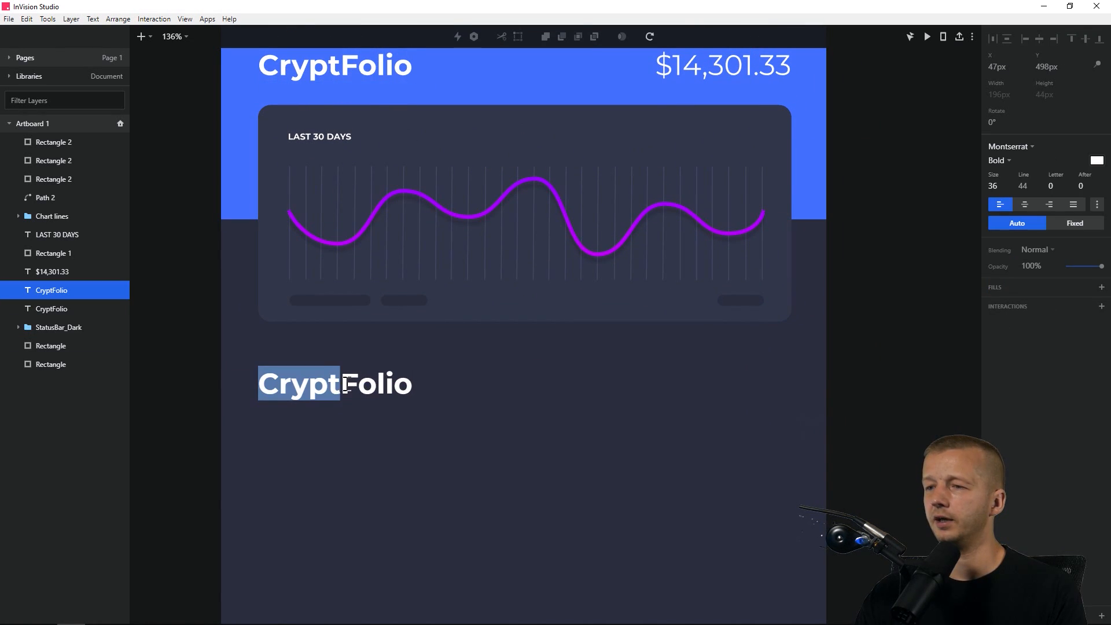
left_click(345, 383)
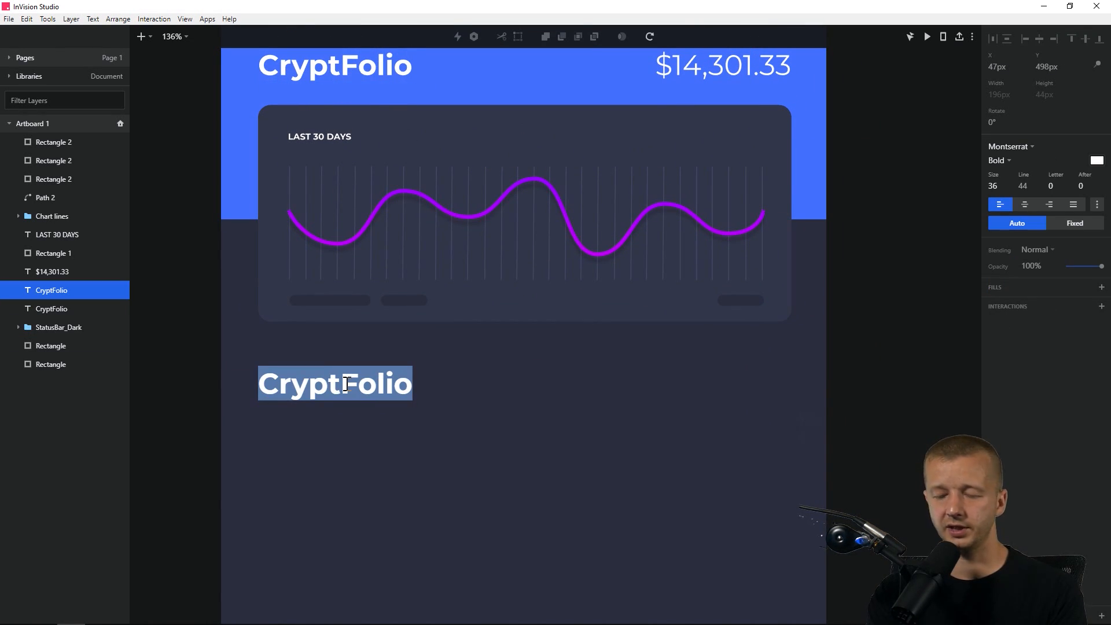
type("Your Currencies")
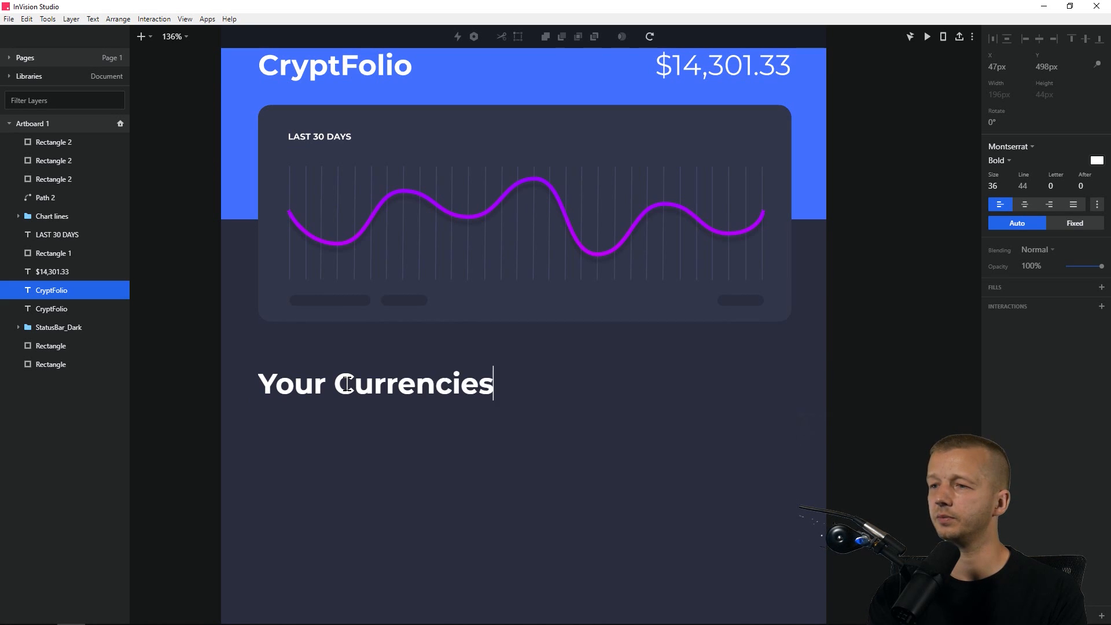
Reduce the font size of the Your Currencies heading and deselect it.
key("Escape")
mouse_move(995, 234)
left_mouse_down()
mouse_move(985, 235)
mouse_move(997, 234)
left_mouse_up()
left_click(904, 277)
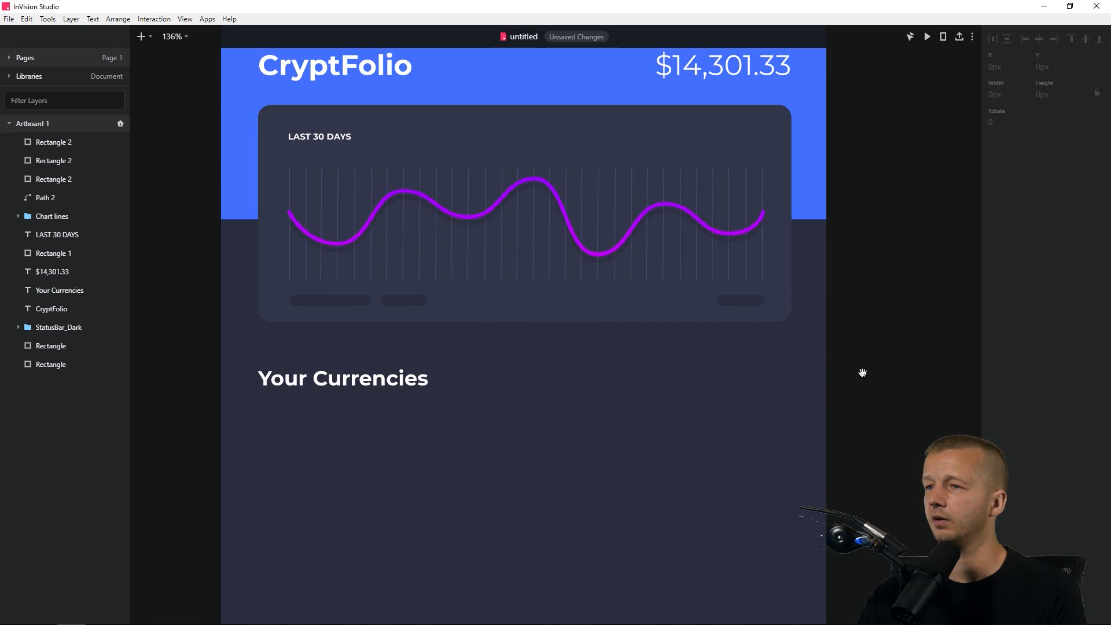
Duplicate the chart card's background below the Your Currencies heading and shrink the copy to about 217 by 163 px.
left_click_drag(863, 373, 880, 296)
left_click(523, 224)
left_click_drag(522, 223, 517, 524, "alt")
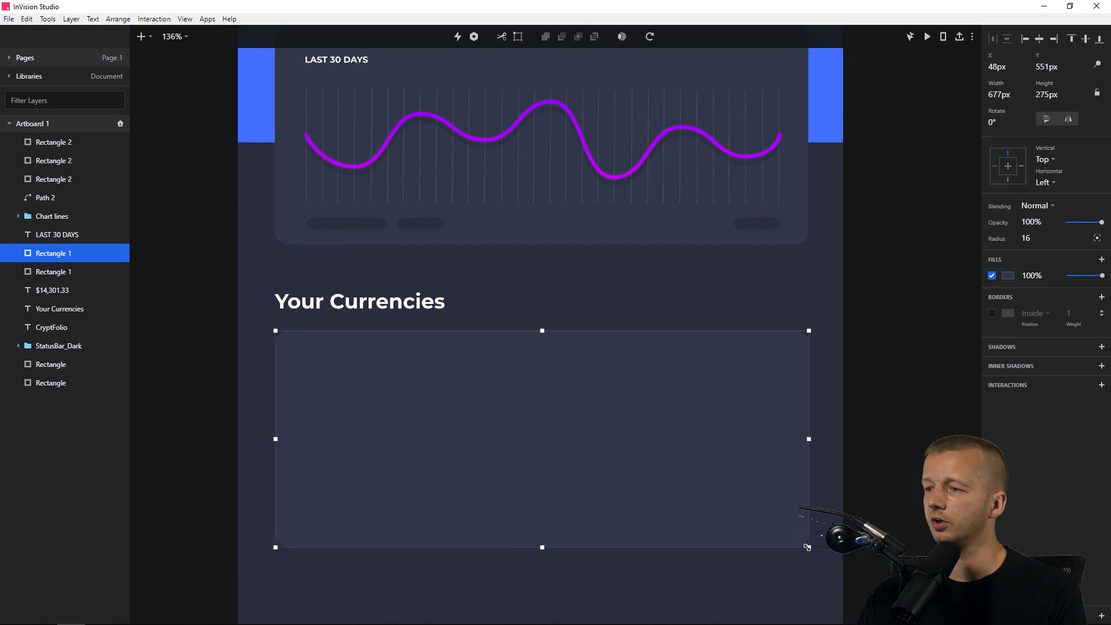
left_click_drag(807, 547, 451, 463)
left_click(199, 102)
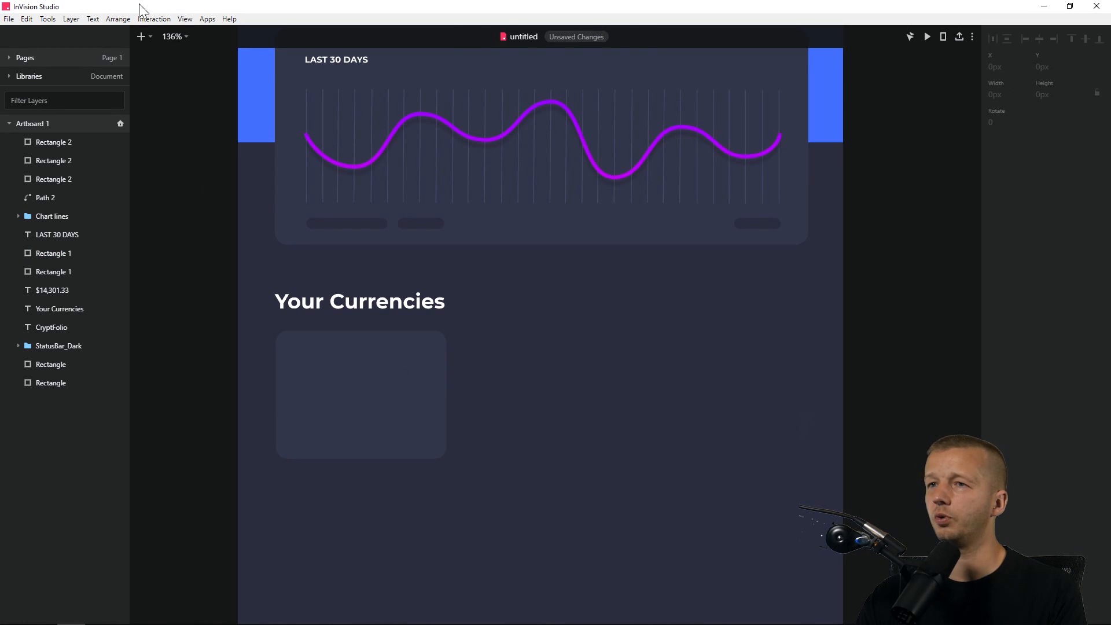
Draw a circle about 92 px in diameter at the centre of the small currency card.
left_click(141, 36)
left_click(154, 151)
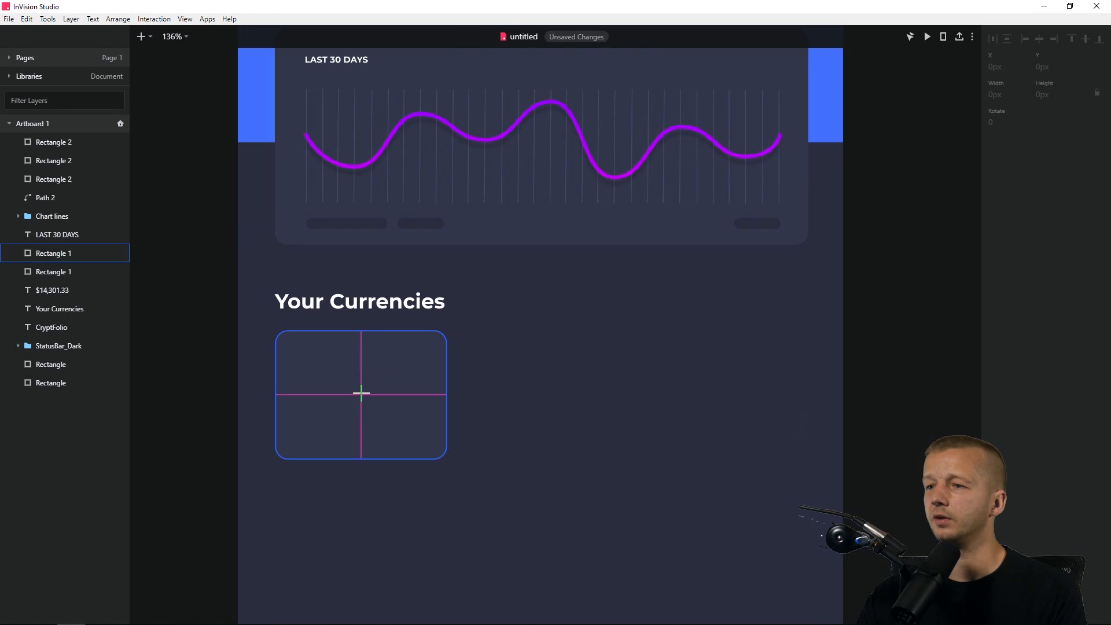
left_click_drag(361, 395, 398, 431)
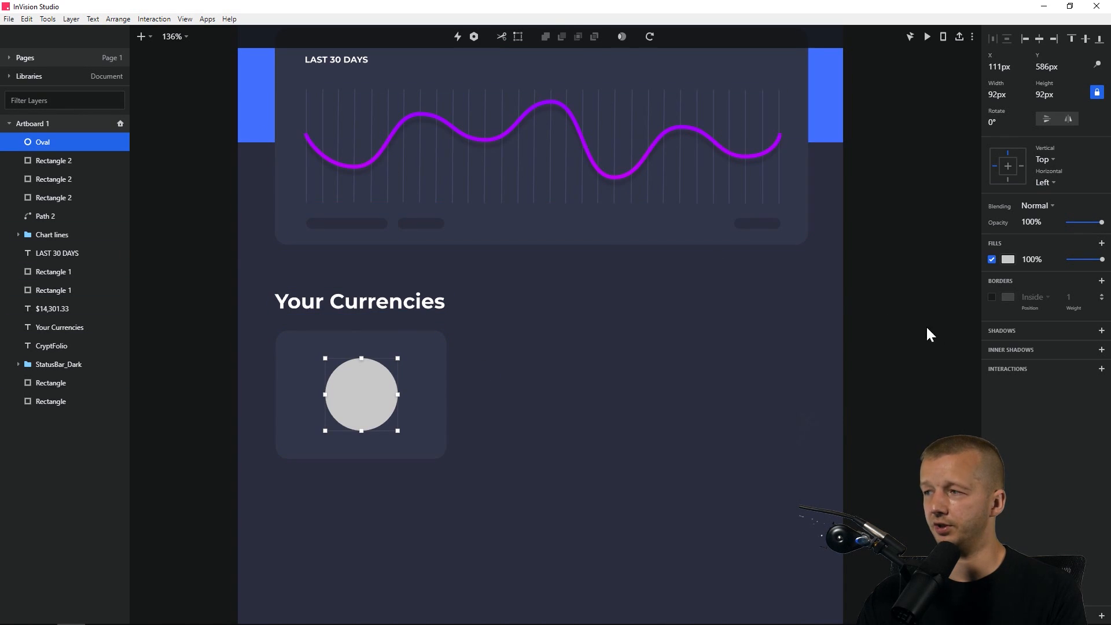
Fill the circle with 444A68, add that colour to the document colours, and clear the selection.
left_click(1008, 259)
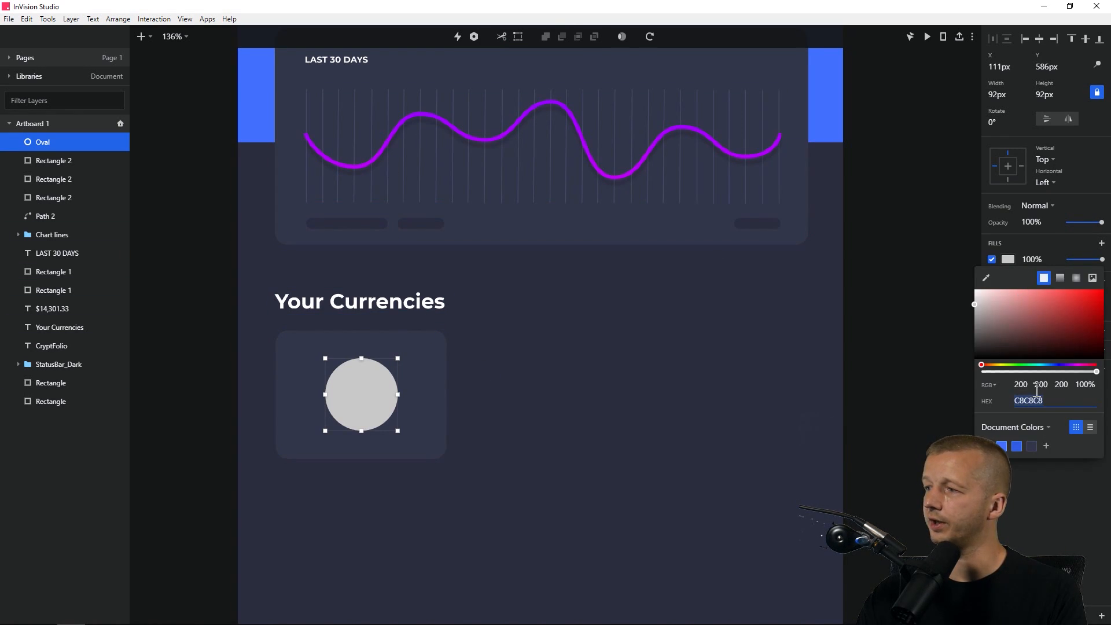
left_click(1032, 445)
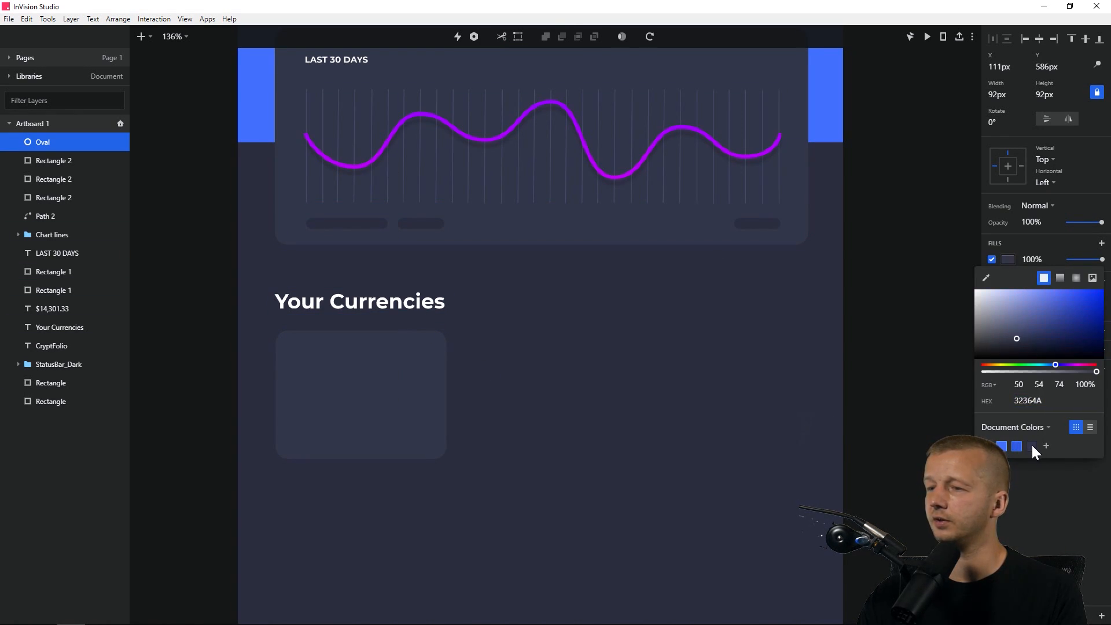
left_click_drag(1017, 338, 1019, 331)
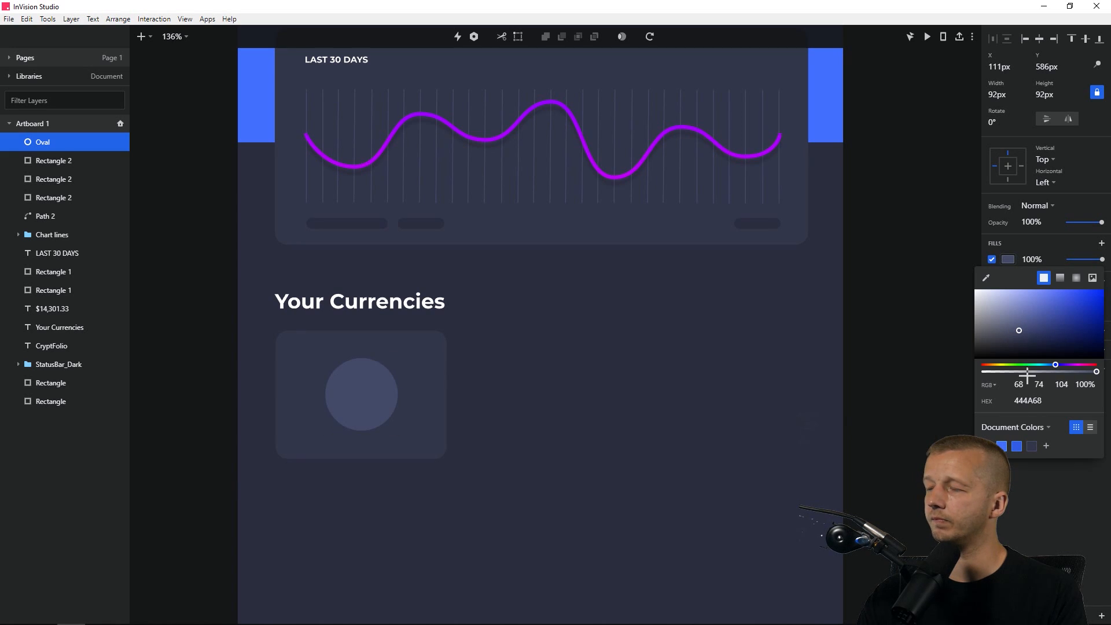
left_click(1042, 447)
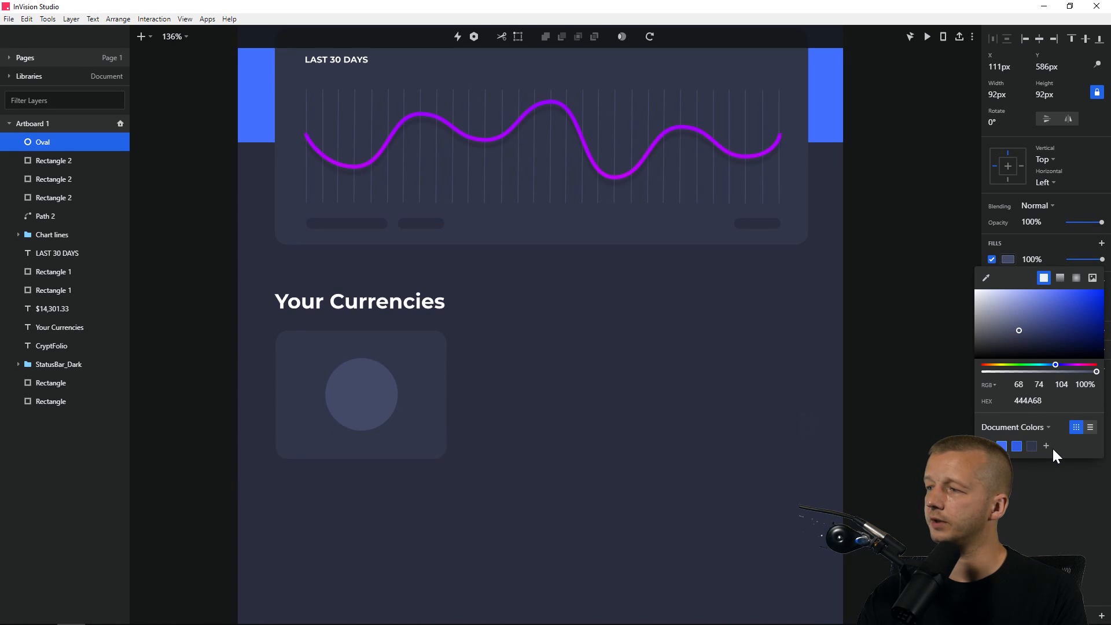
left_click(420, 381)
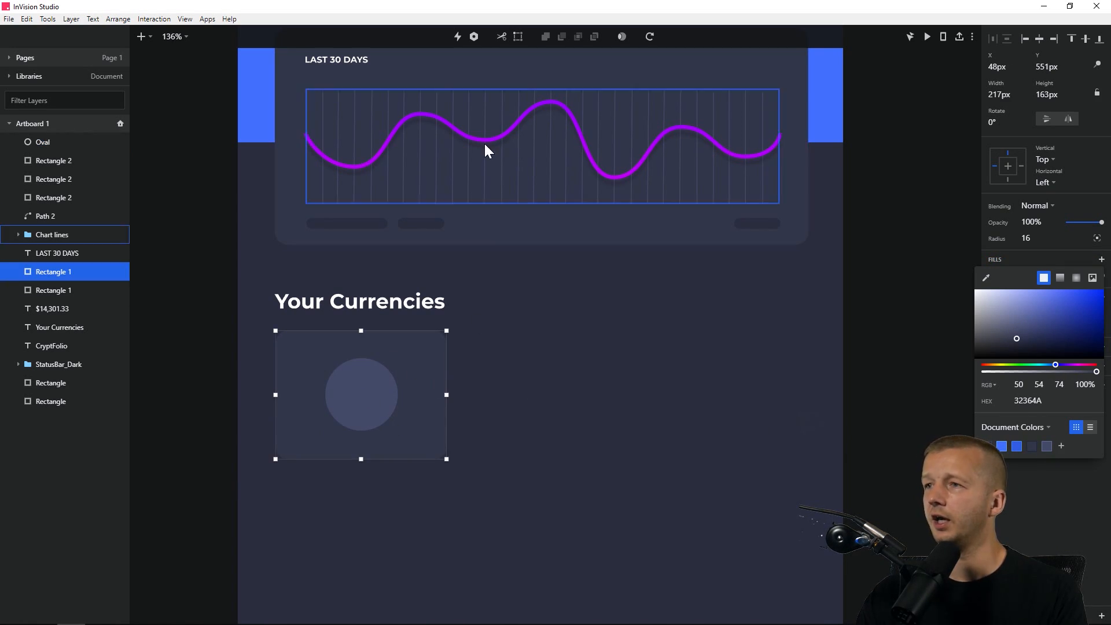
left_click(212, 246)
left_click(212, 247)
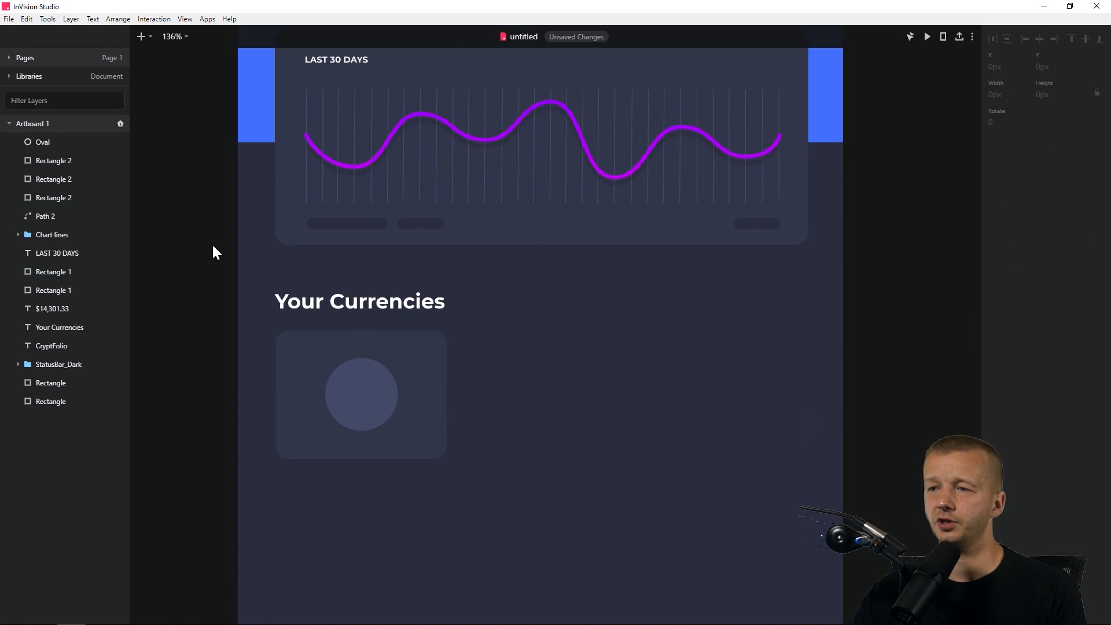
Convert the small card's rectangle and circle into a reusable component named currency card, and return to the artboard.
left_click(375, 399)
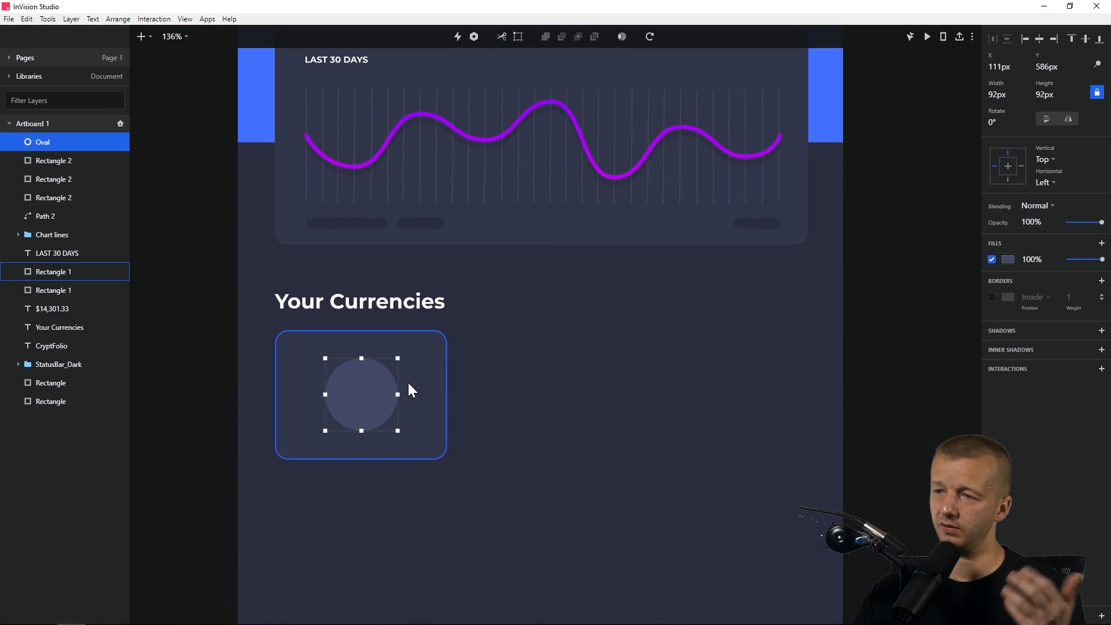
left_click(408, 383, "shift")
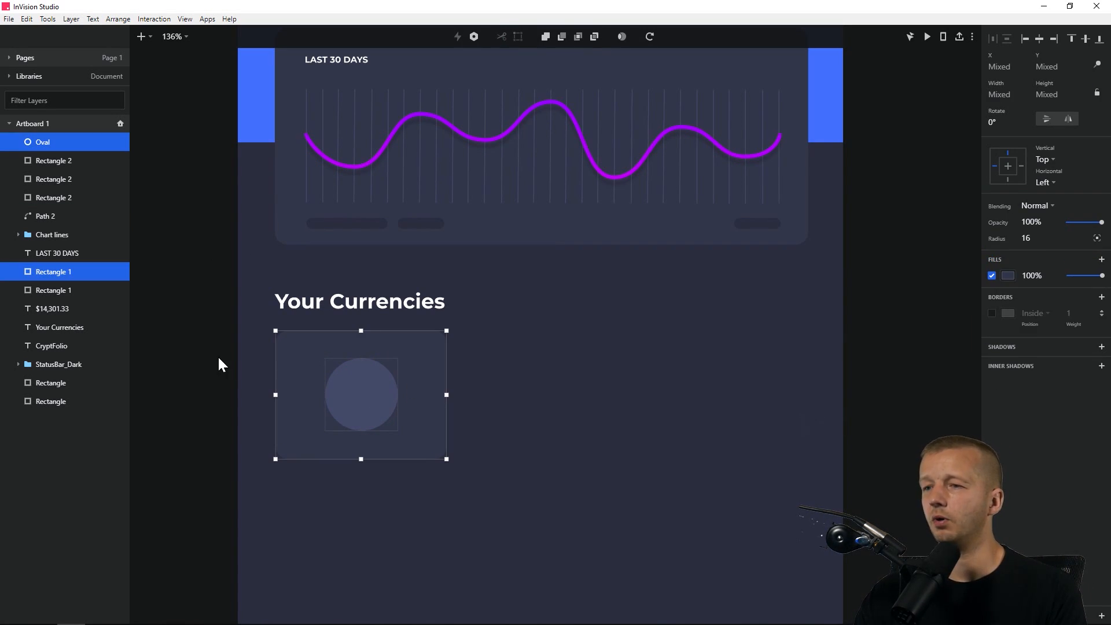
left_click(475, 37)
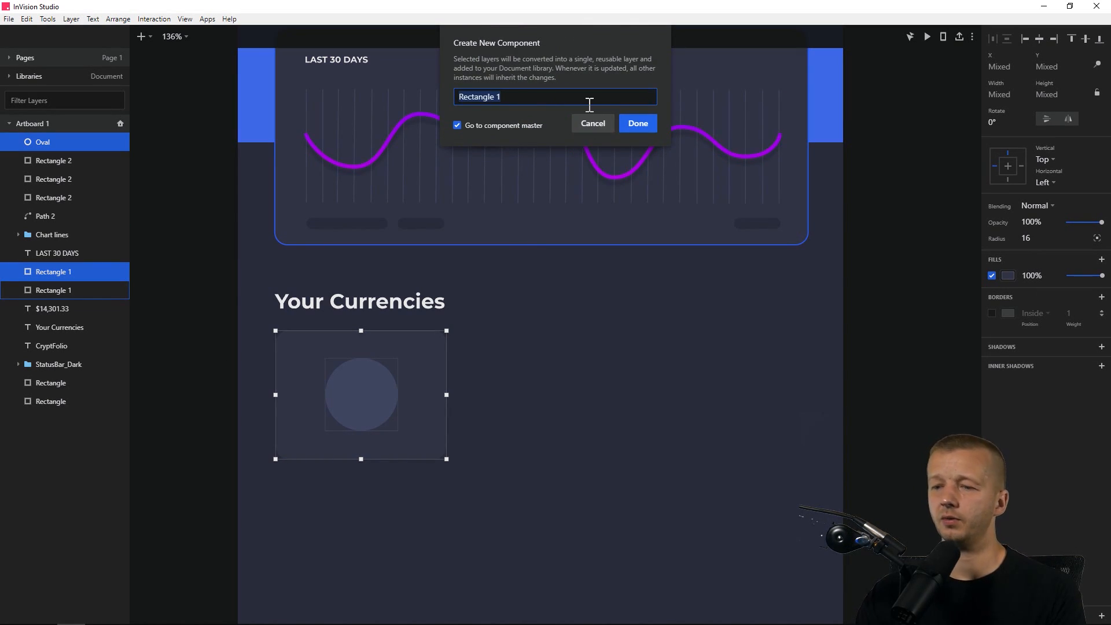
type("currency card")
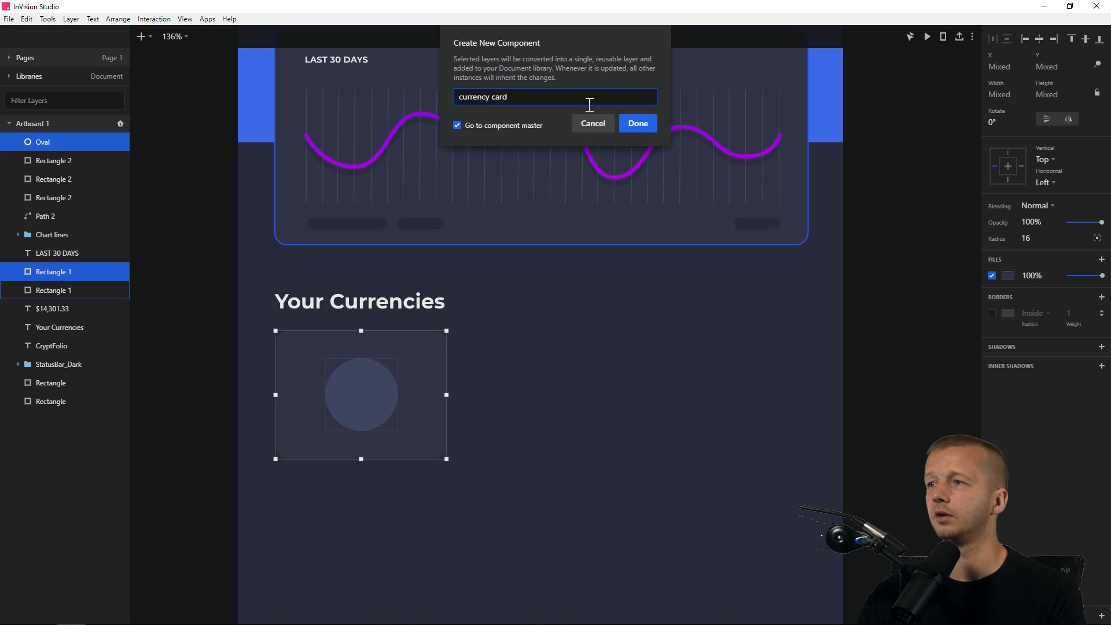
left_click(634, 120)
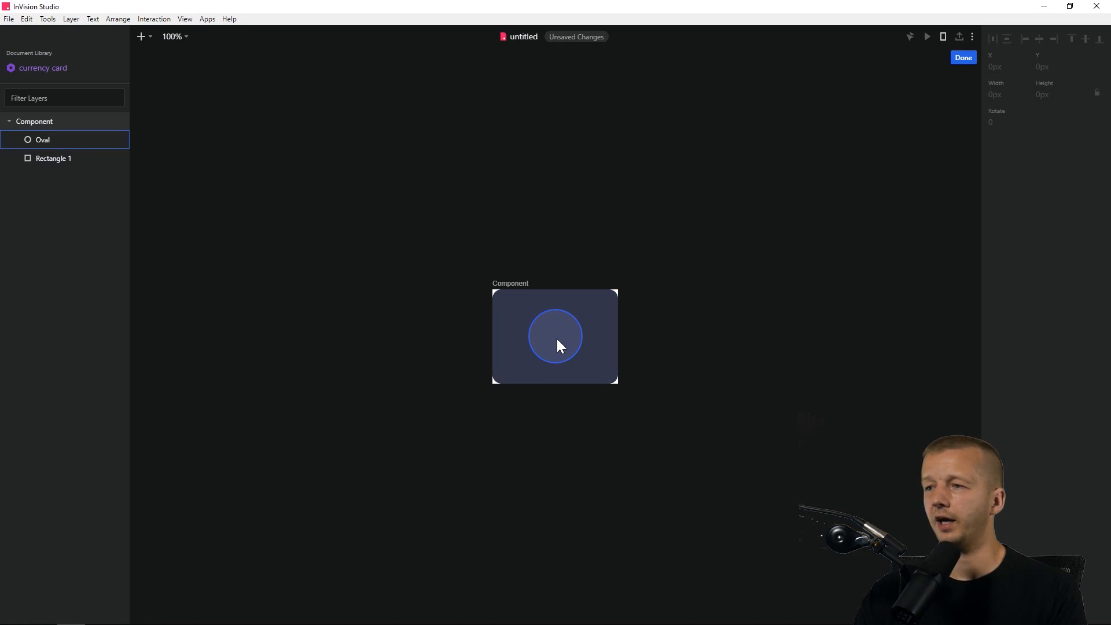
left_click(970, 60)
Duplicate the currency card twice to form an evenly spaced row of three beneath the Your Currencies heading.
left_click(422, 374)
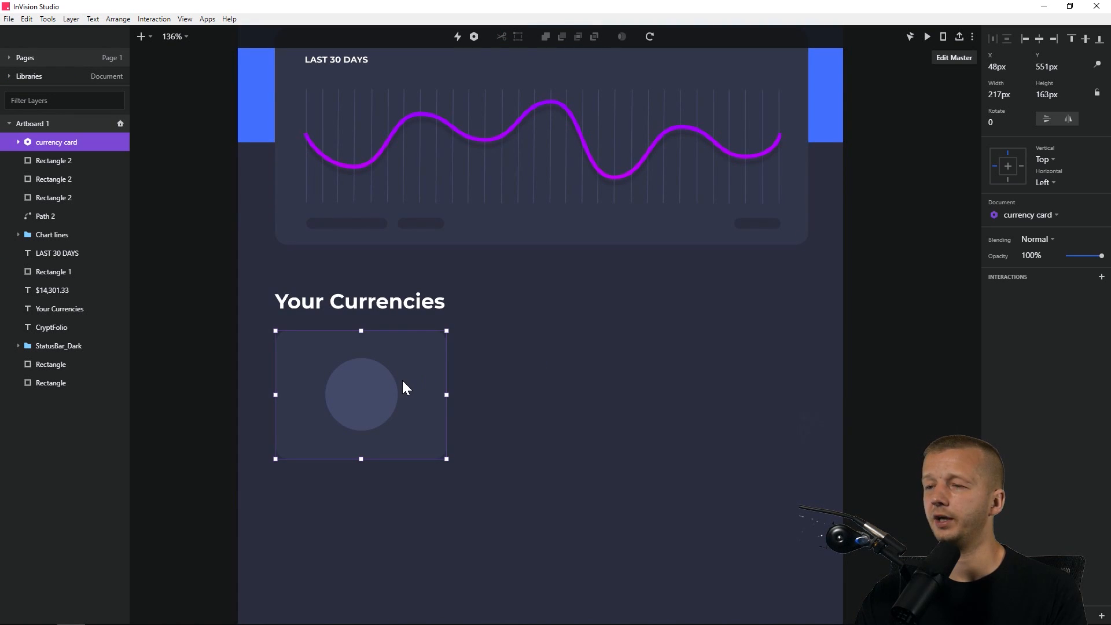
key("ctrl+d")
left_click_drag(358, 385, 740, 375)
key("ctrl+d")
Shrink all three currency cards together to about 185 by 139 px each.
left_click(551, 396, "shift")
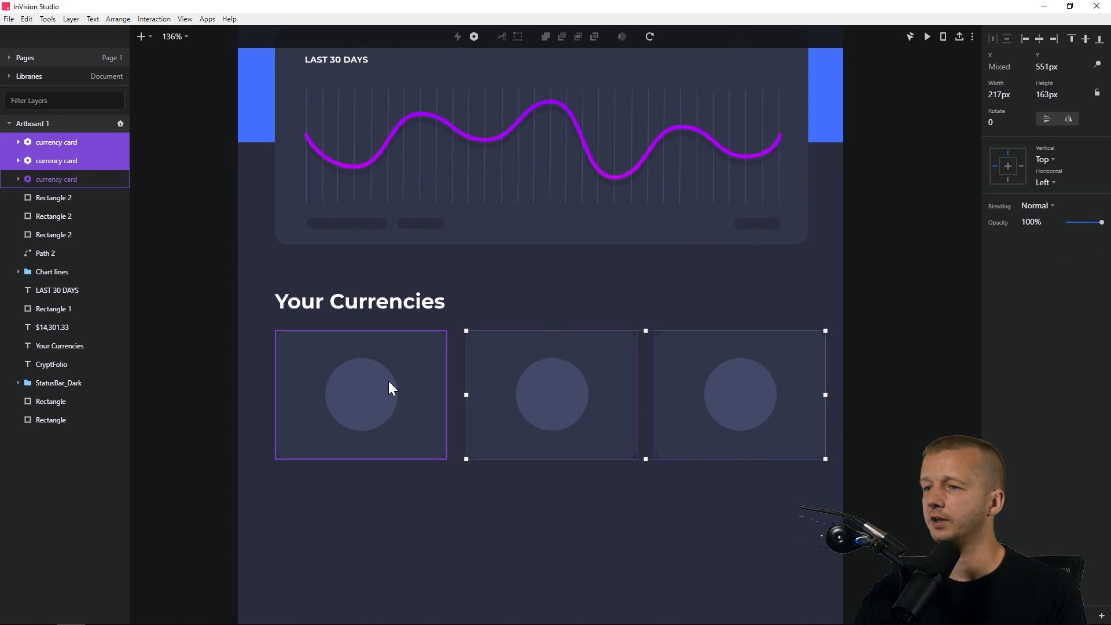
left_click(389, 388, "shift")
left_click_drag(827, 459, 745, 443)
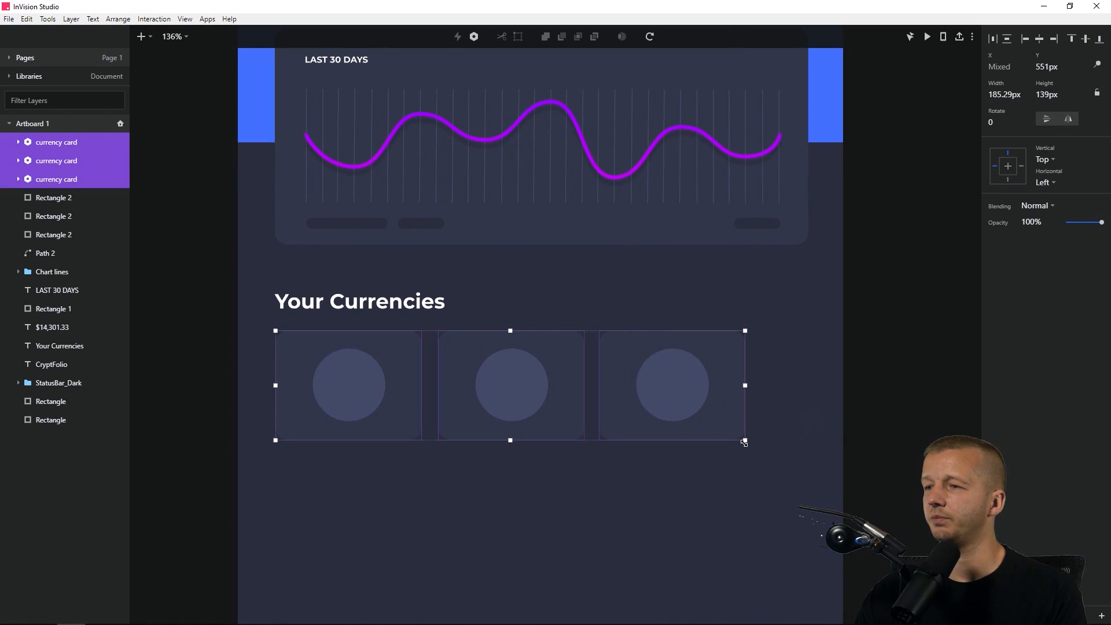
Add a fourth currency card at the end of the row, at about X 663 px, extending past the artboard's edge.
left_click_drag(659, 385, 808, 378)
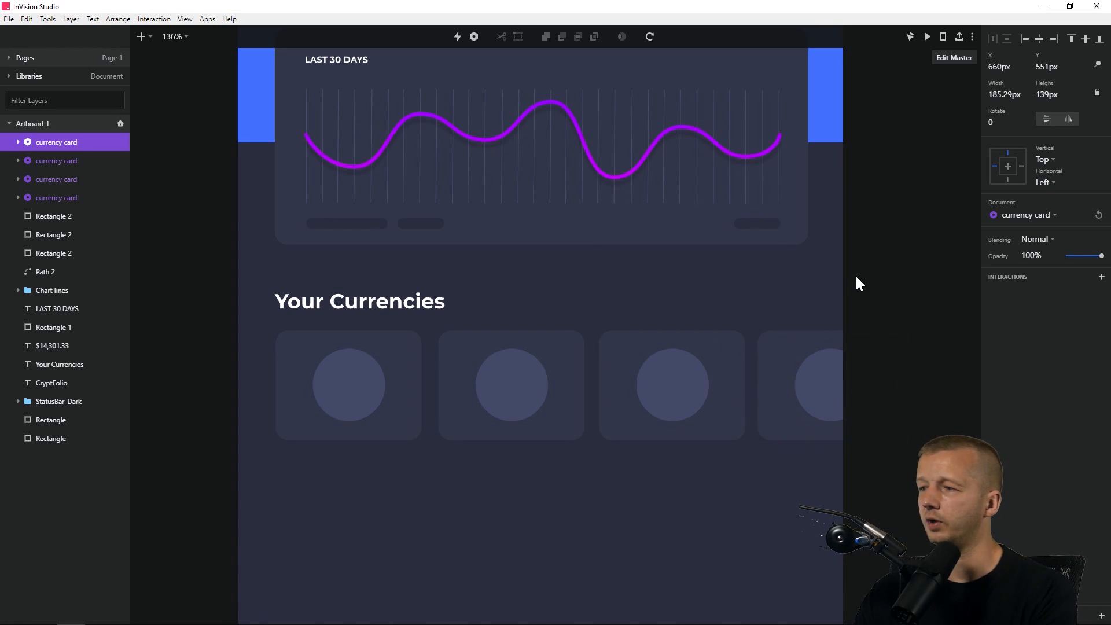
left_click(804, 386)
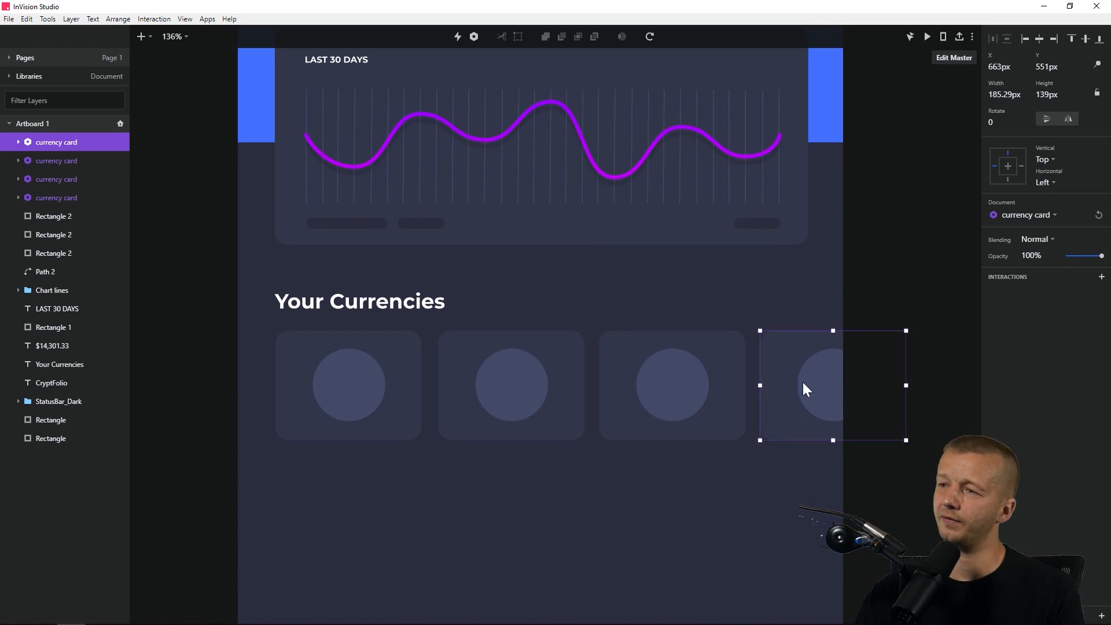
left_click(671, 384, "shift")
left_click(509, 379, "shift")
left_click(358, 375, "shift")
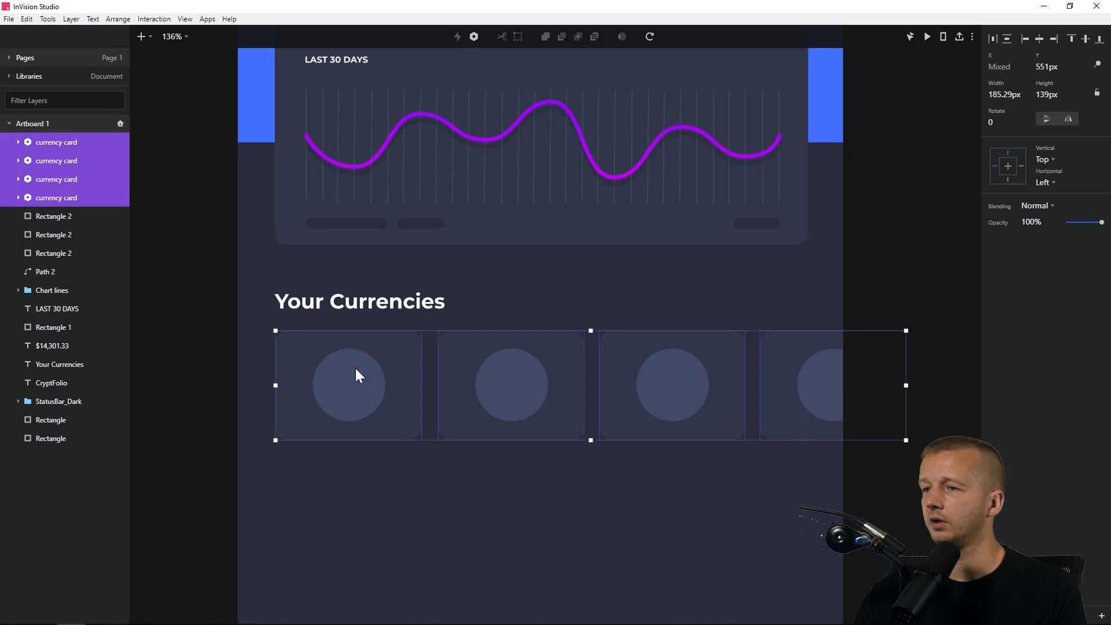
left_click(605, 479)
Lighten the circle's fill colour in the currency card's master component and return to the artboard.
left_click(516, 392)
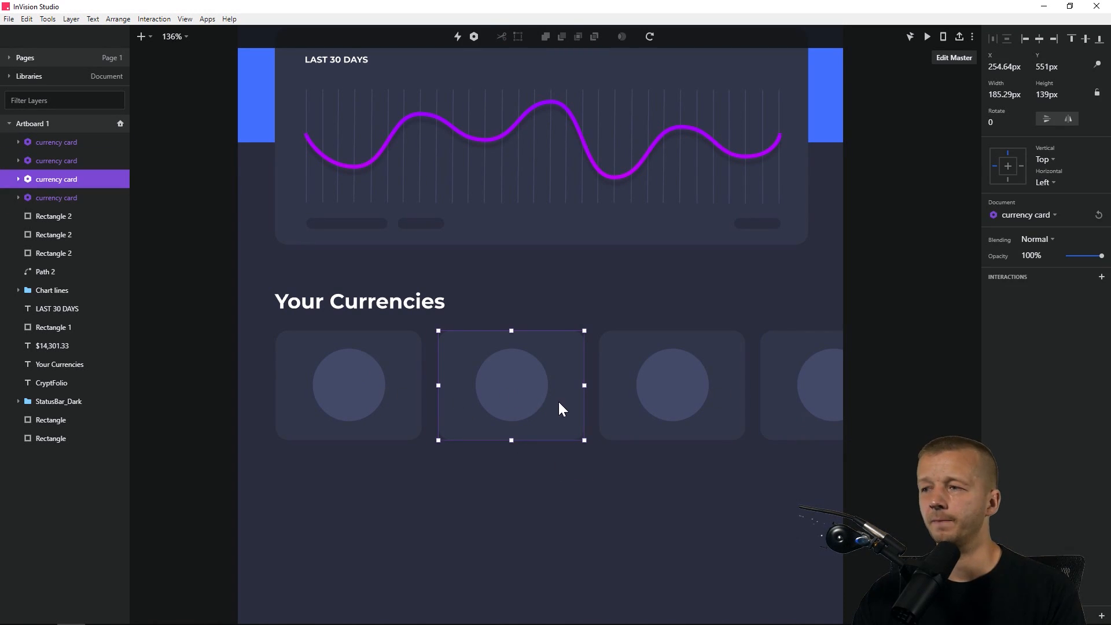
double_click(520, 380)
key("Escape")
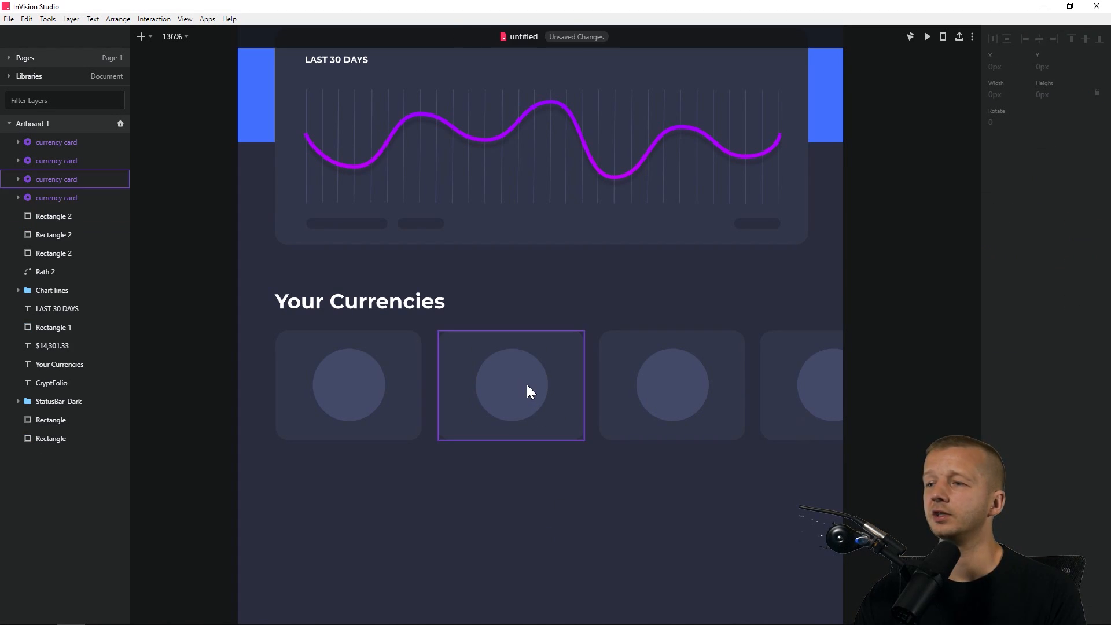
left_click(540, 376)
left_click_drag(540, 376, 535, 377)
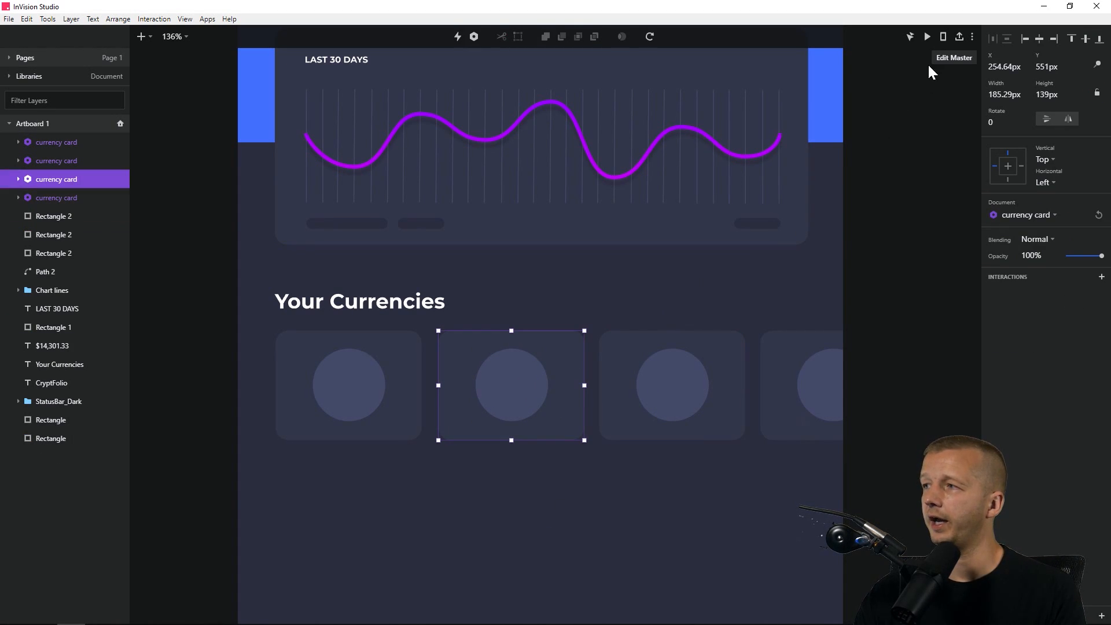
left_click(950, 58)
left_click(551, 336)
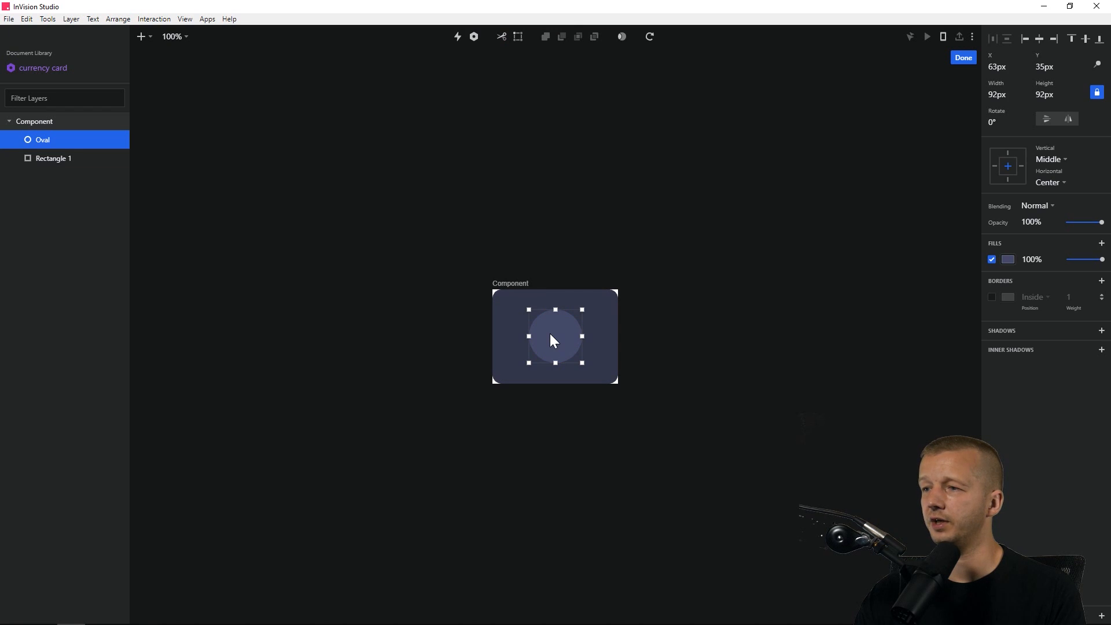
left_click(1009, 259)
left_click_drag(1020, 332, 1024, 323)
left_click(961, 59)
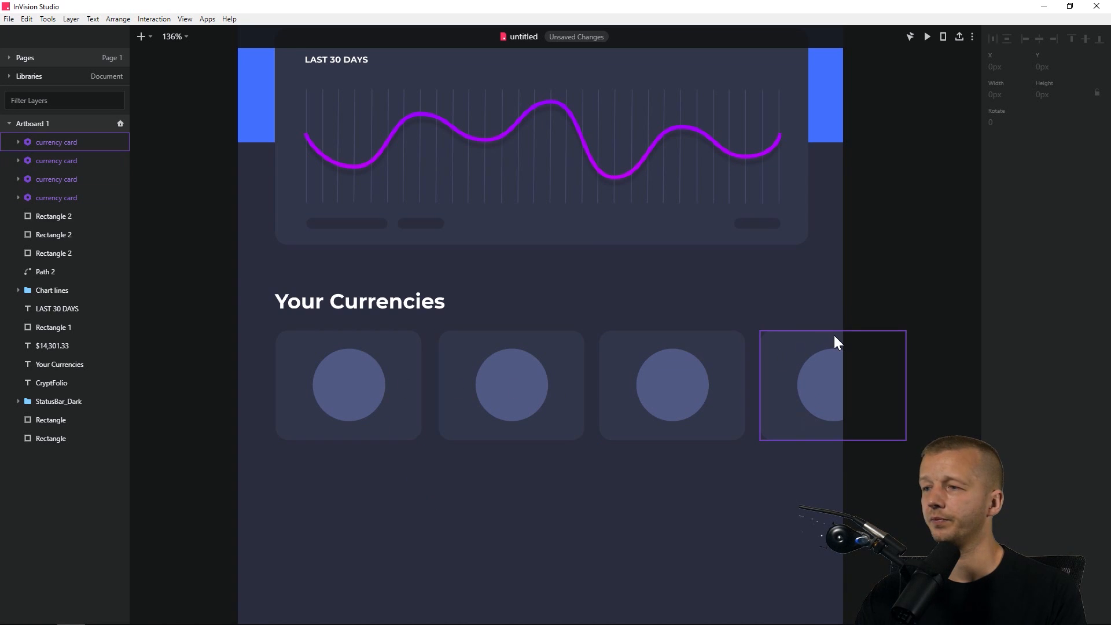
Check the circle colour across all currency card instances and look over the whole artboard.
scroll(836, 335, "down", 3)
scroll(799, 307, "down", 3)
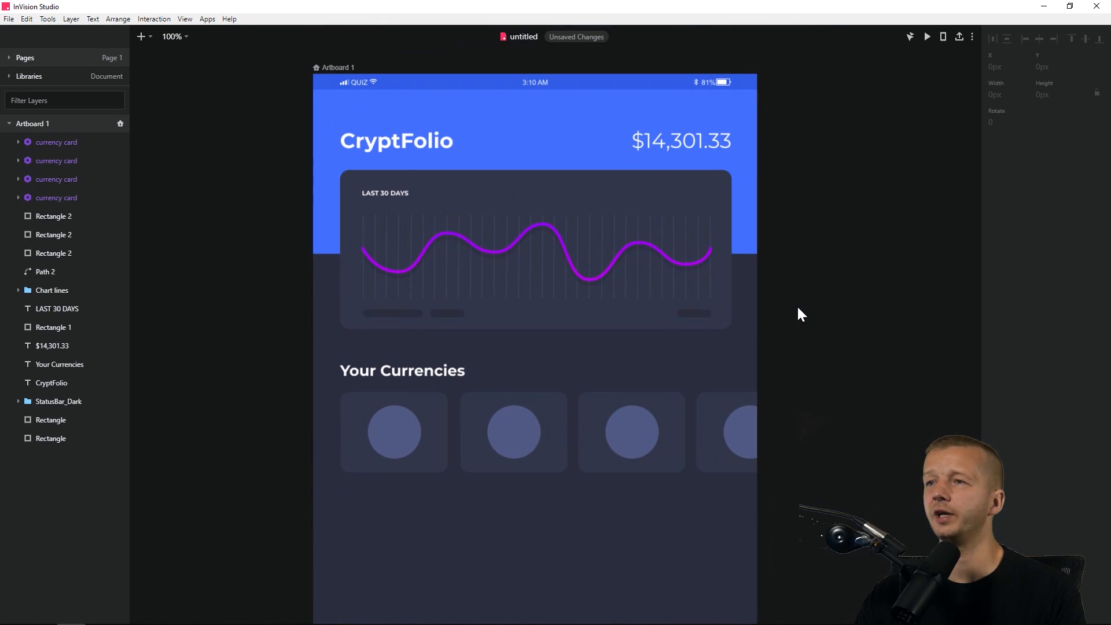
left_click(520, 428)
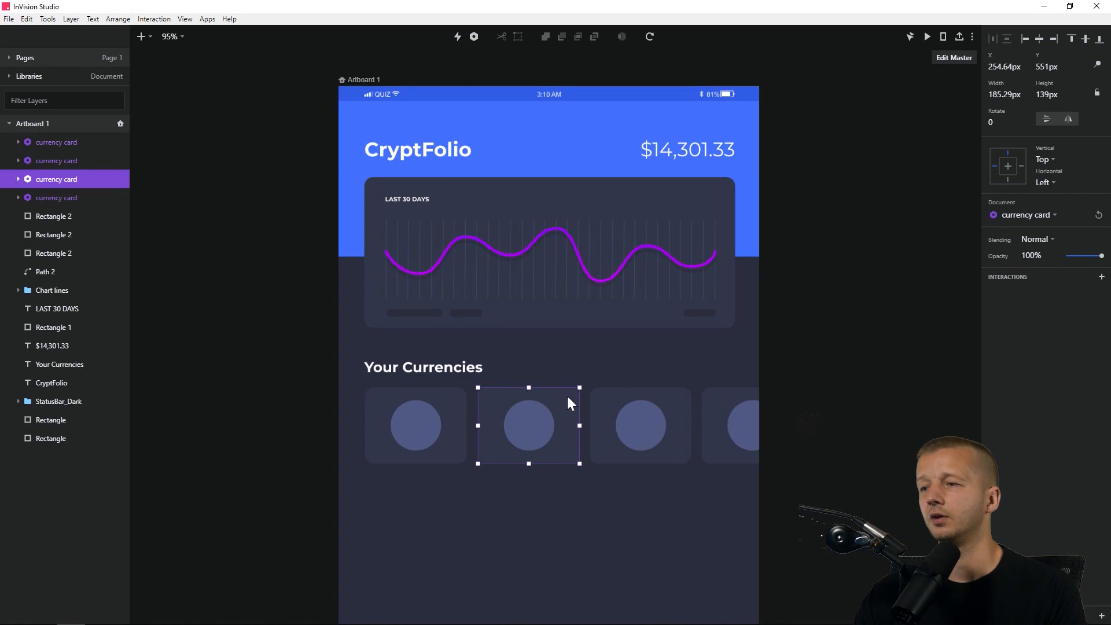
left_click(557, 367)
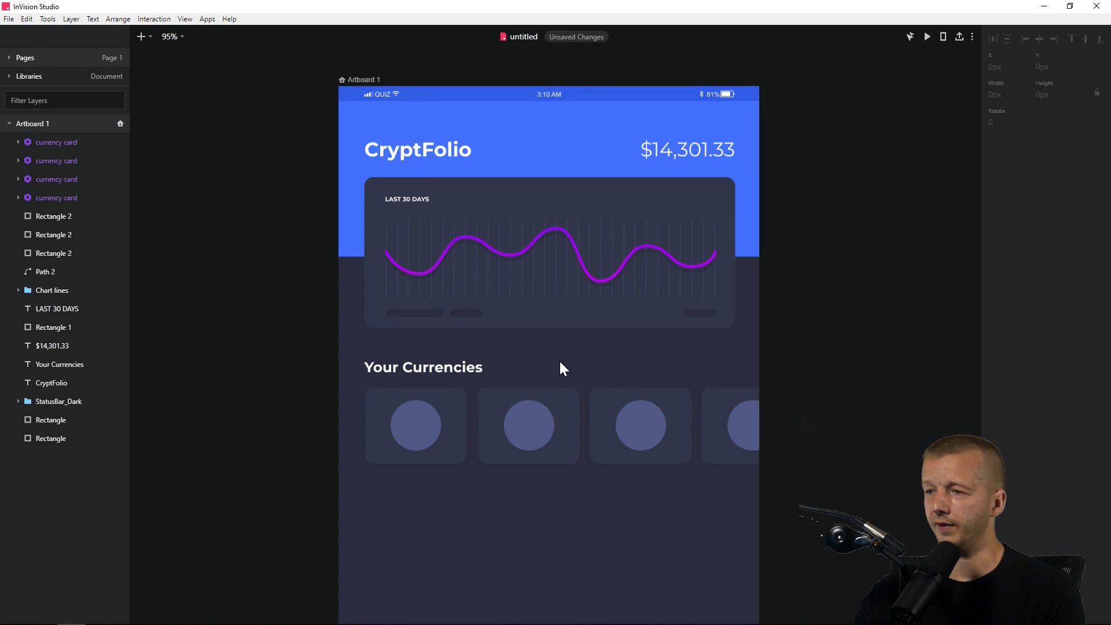
scroll(528, 521, "down", 5)
scroll(528, 521, "up", 2)
scroll(528, 517, "up", 3)
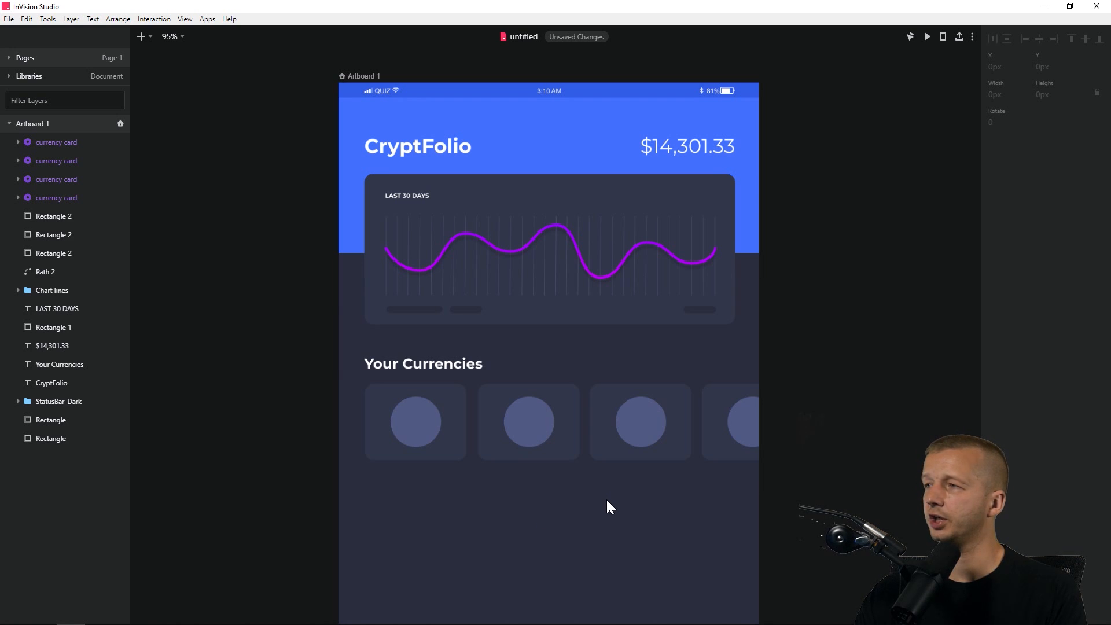
Draw a footer rectangle about 768 by 104 px across the full width of the artboard's lower end.
scroll(609, 498, "down", 1)
left_click(146, 37)
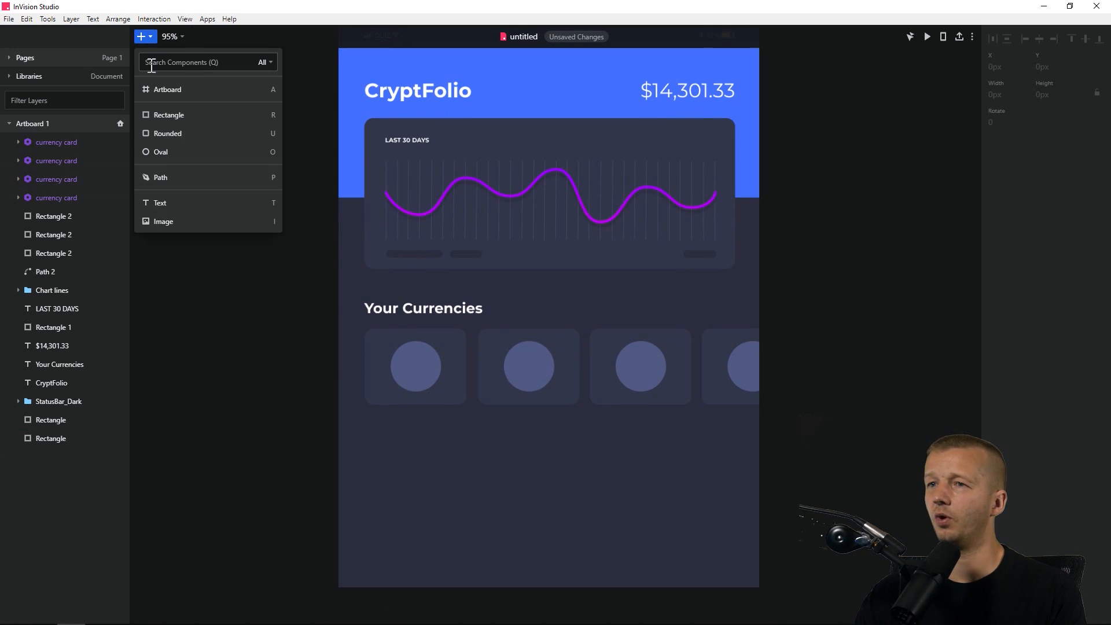
left_click(160, 118)
mouse_move(340, 532)
left_mouse_down()
mouse_move(776, 566)
mouse_move(761, 588)
left_mouse_up()
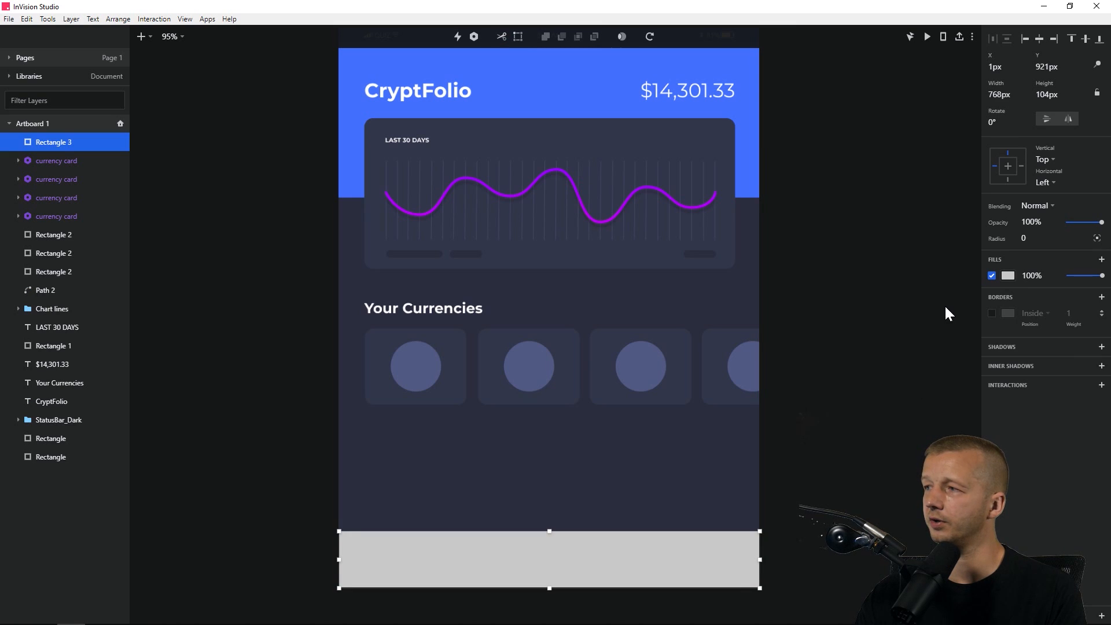
Fill the footer rectangle with 181A24, a darker shade of the sampled artboard background colour, and deselect it.
left_click(1008, 276)
left_click(986, 294)
left_click(710, 435)
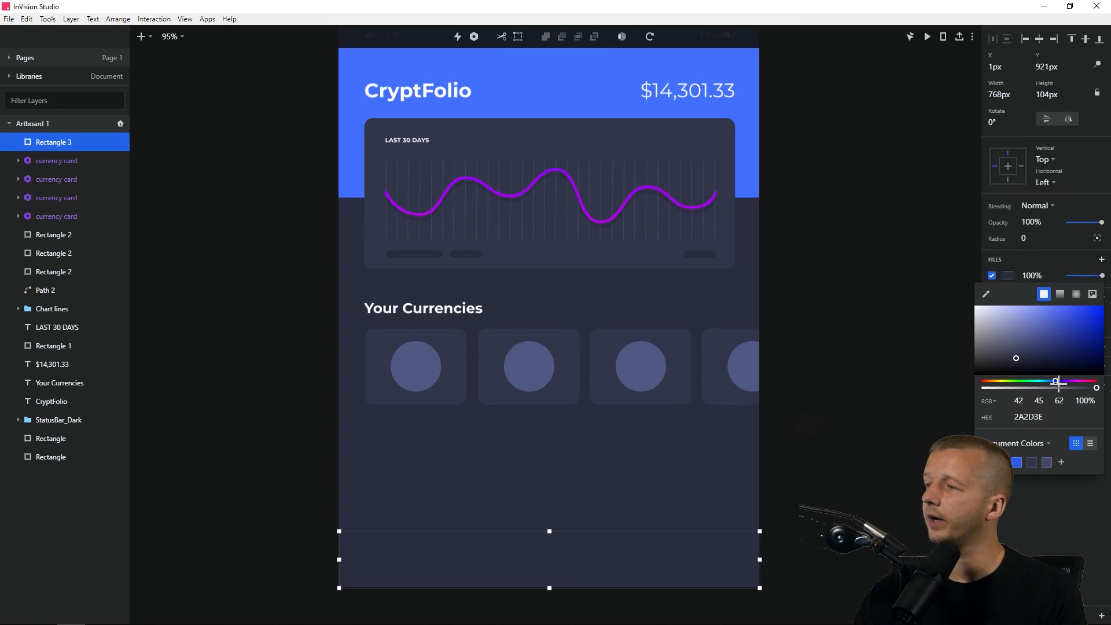
left_click_drag(1017, 366, 1018, 365)
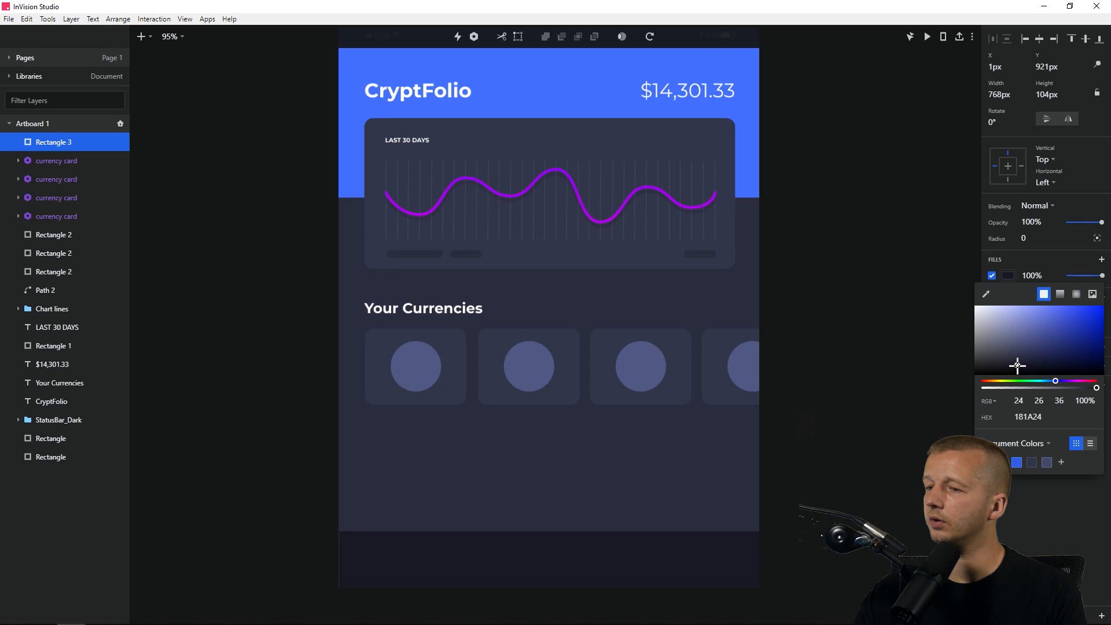
left_click(828, 310)
Copy the chart card's two adjacent pill placeholders to both ends of the footer, stacked above its background.
left_click(437, 253)
left_click(463, 253, "shift")
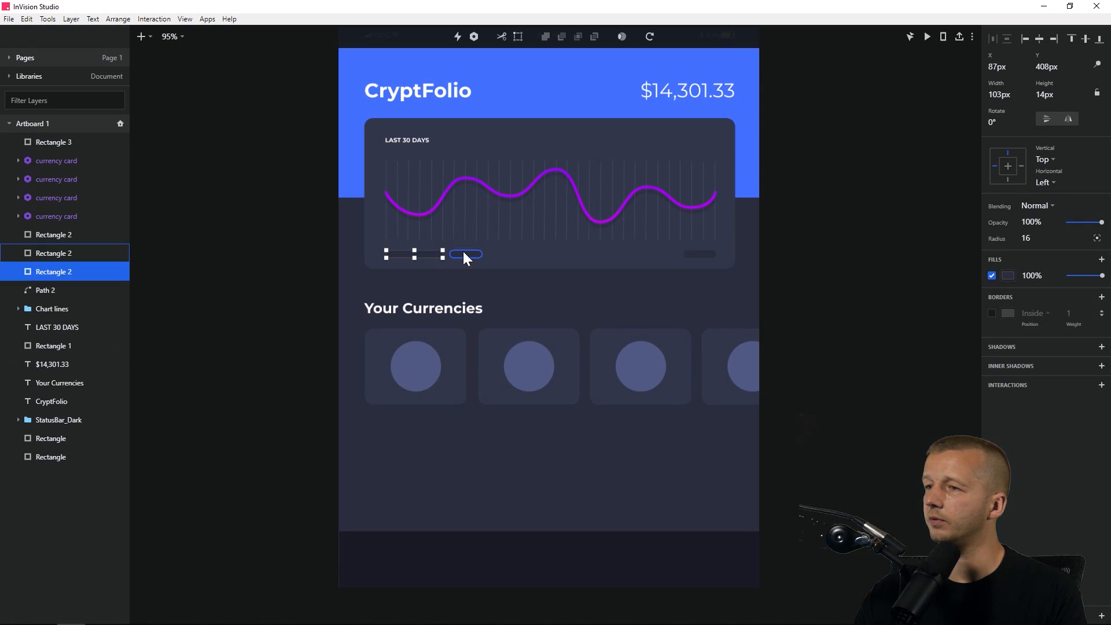
key("ctrl+d")
left_click_drag(468, 253, 711, 557)
right_click(450, 522)
left_click(484, 363)
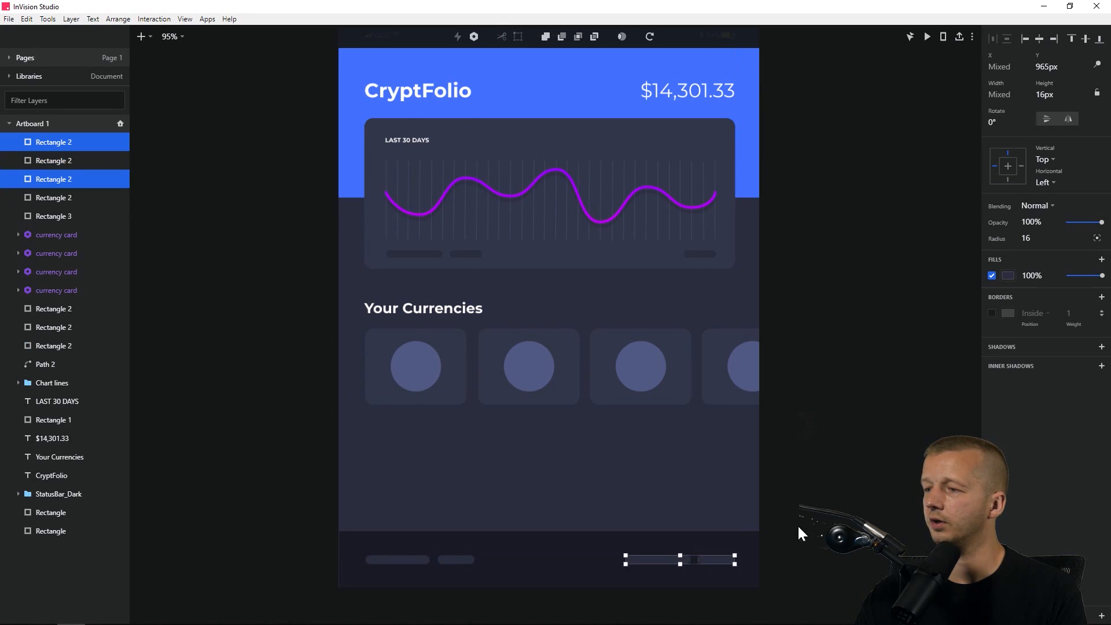
Delete the longer pill from the pair at the footer's right end.
left_click(798, 526)
left_click(705, 561)
left_click(670, 562)
key("Delete")
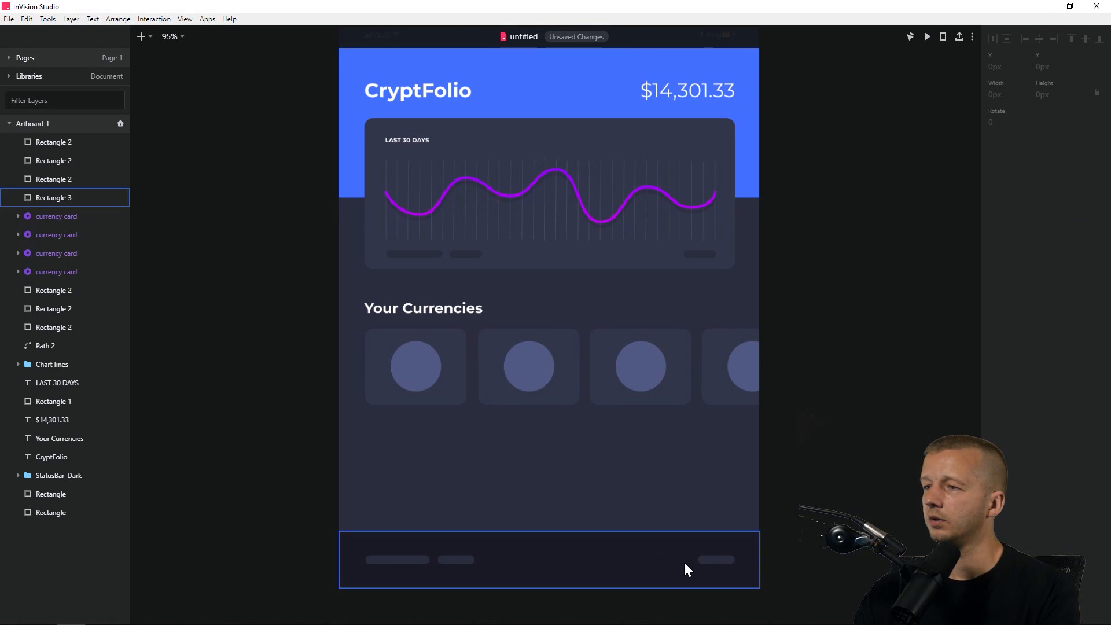
Widen the single pill at the footer's right end to about 171 px and deselect it.
left_click(703, 559)
left_click_drag(699, 561, 641, 560)
left_click(803, 511)
Lower the opacity of all three footer pills together and clear the selection.
left_click(667, 559)
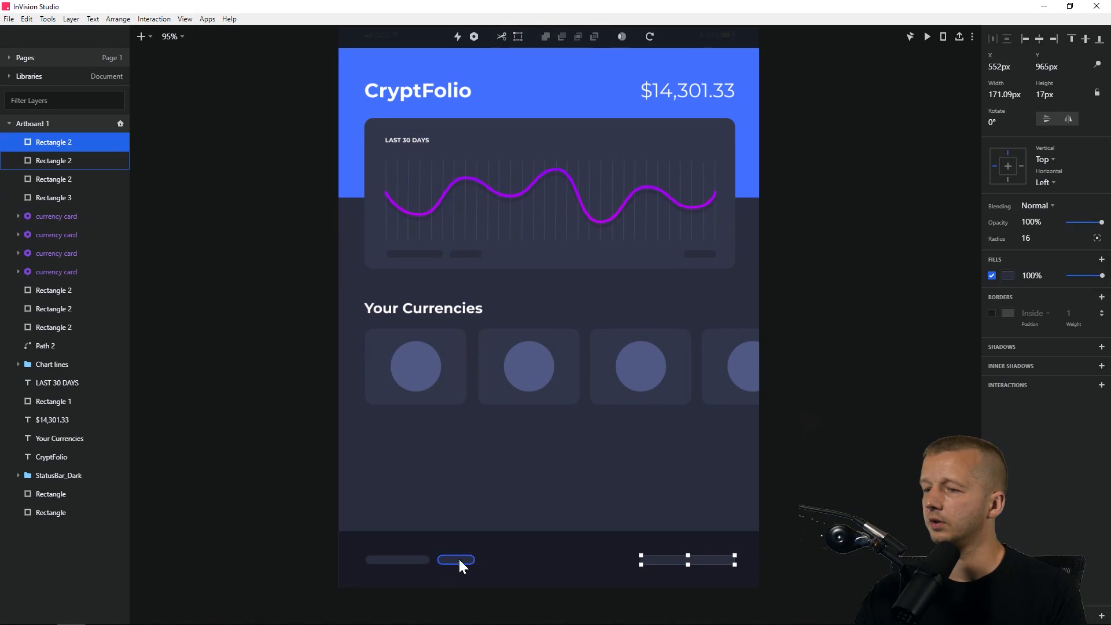
left_click(418, 560, "shift")
left_click(450, 556, "shift")
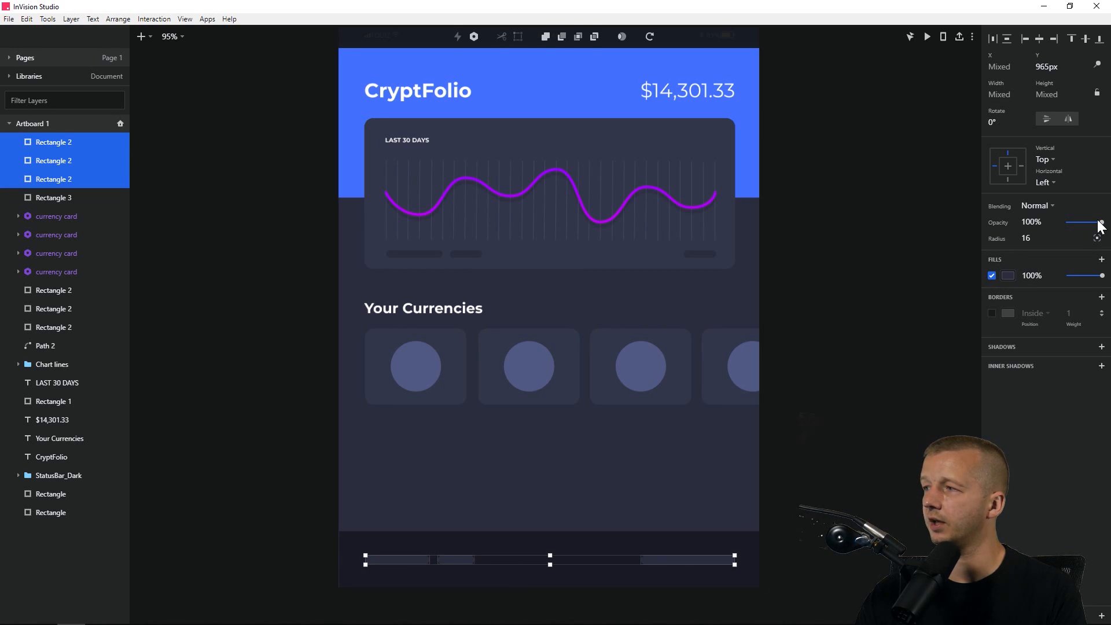
mouse_move(1102, 222)
left_mouse_down()
mouse_move(1079, 225)
mouse_move(1088, 227)
left_mouse_up()
left_click(825, 233)
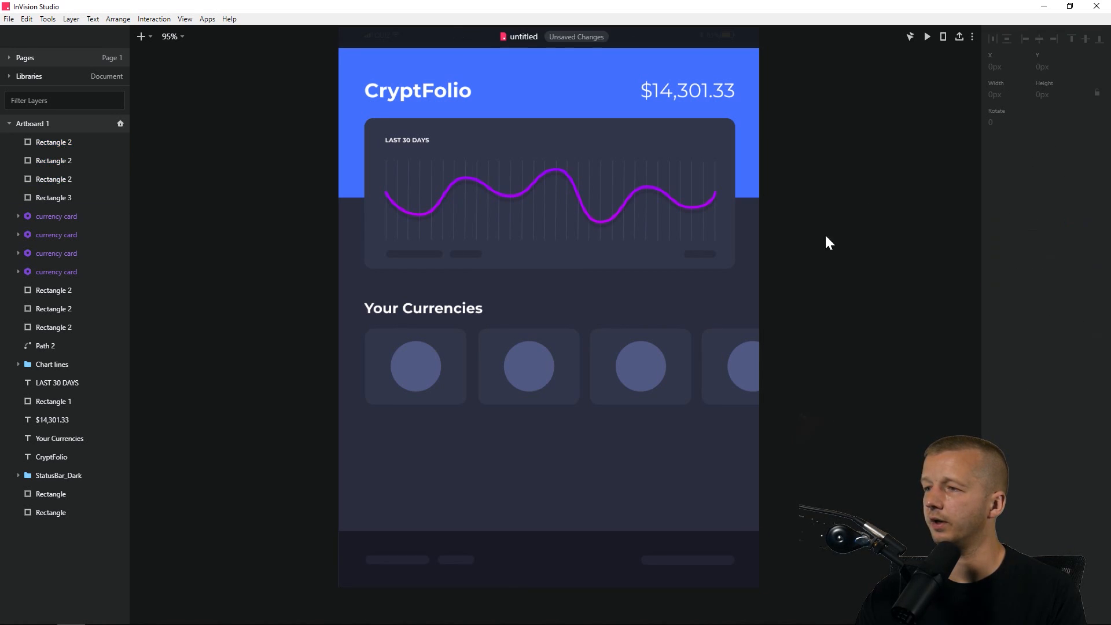
scroll(853, 203, "up", 2)
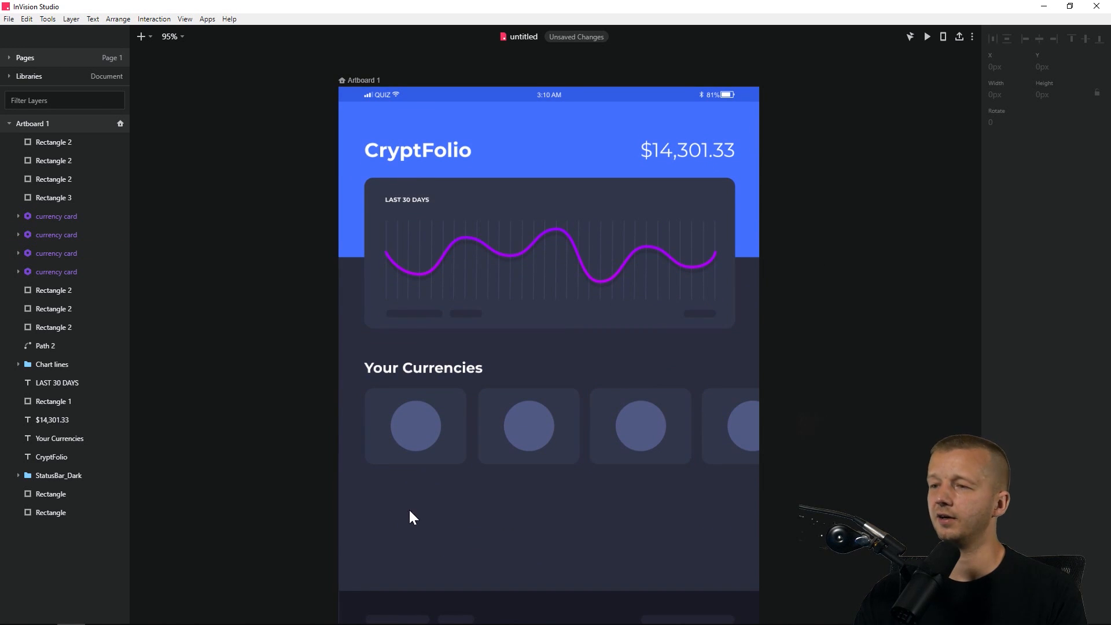
scroll(863, 298, "down", 5)
scroll(861, 301, "up", 5)
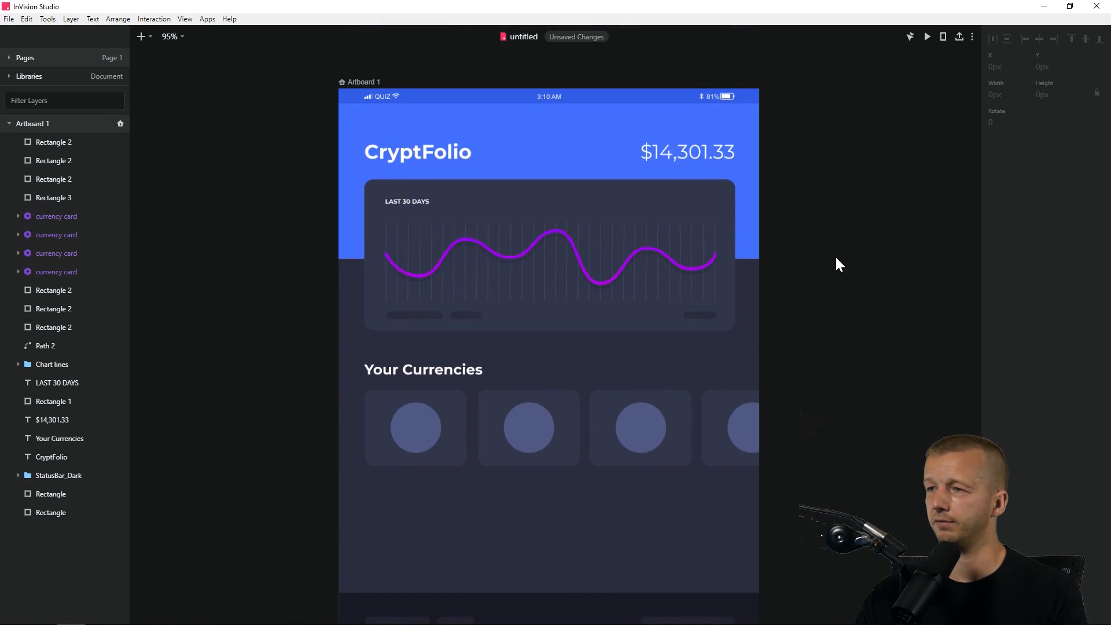
scroll(836, 263, "down", 3)
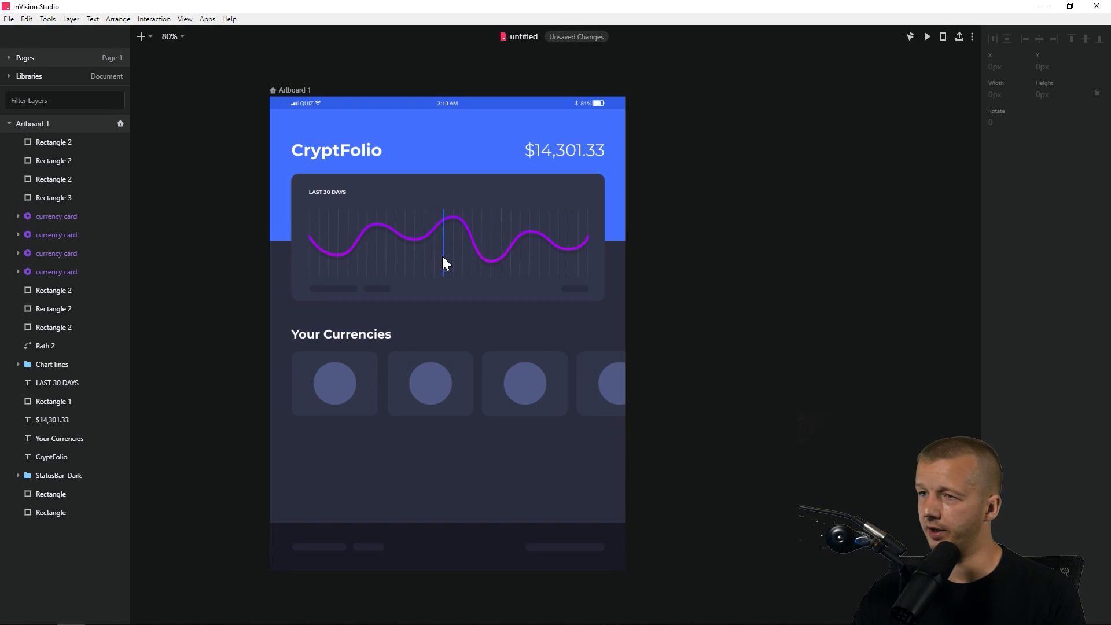
Save the project as 288-post in the 288 - Invision Studio folder.
key("ctrl+s")
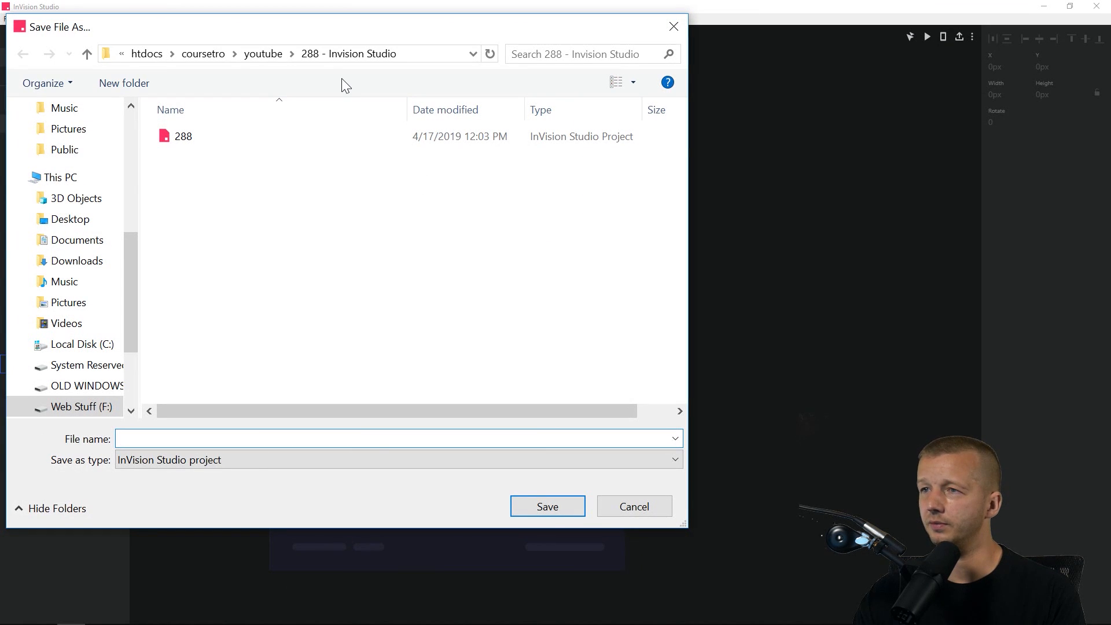
type("288-post")
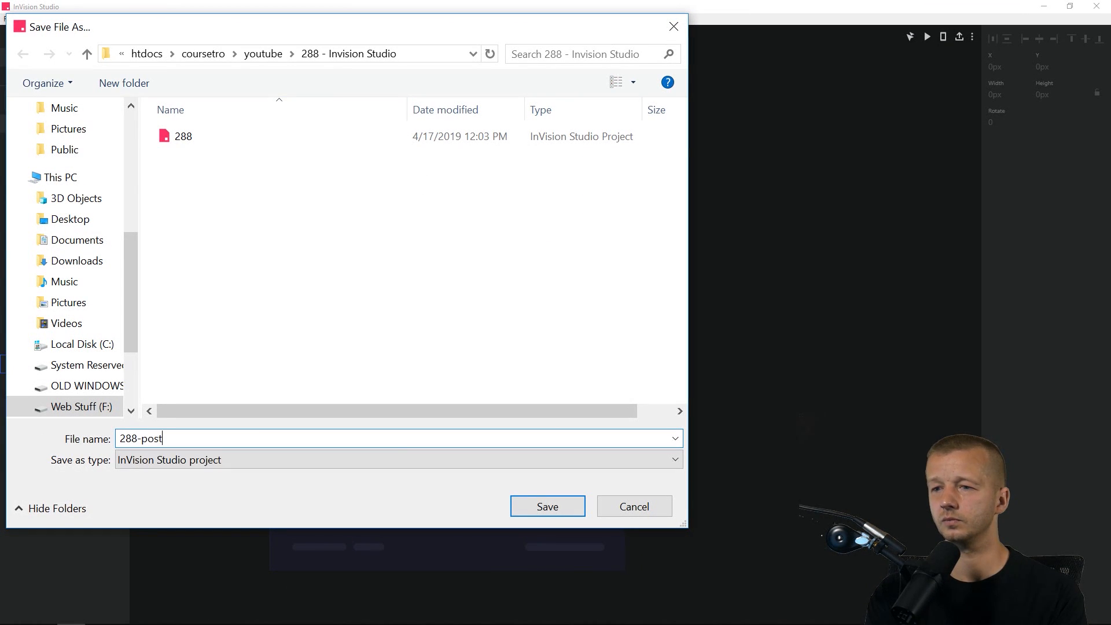
key("Return")
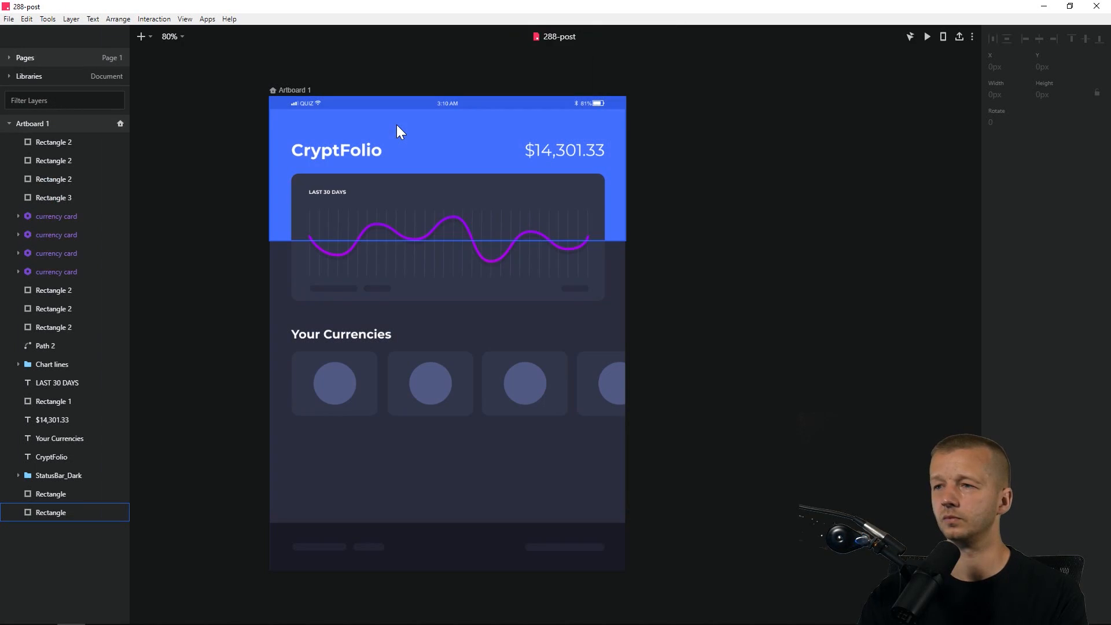
Duplicate Artboard 1 beside the original and clear the selection.
left_click(292, 89)
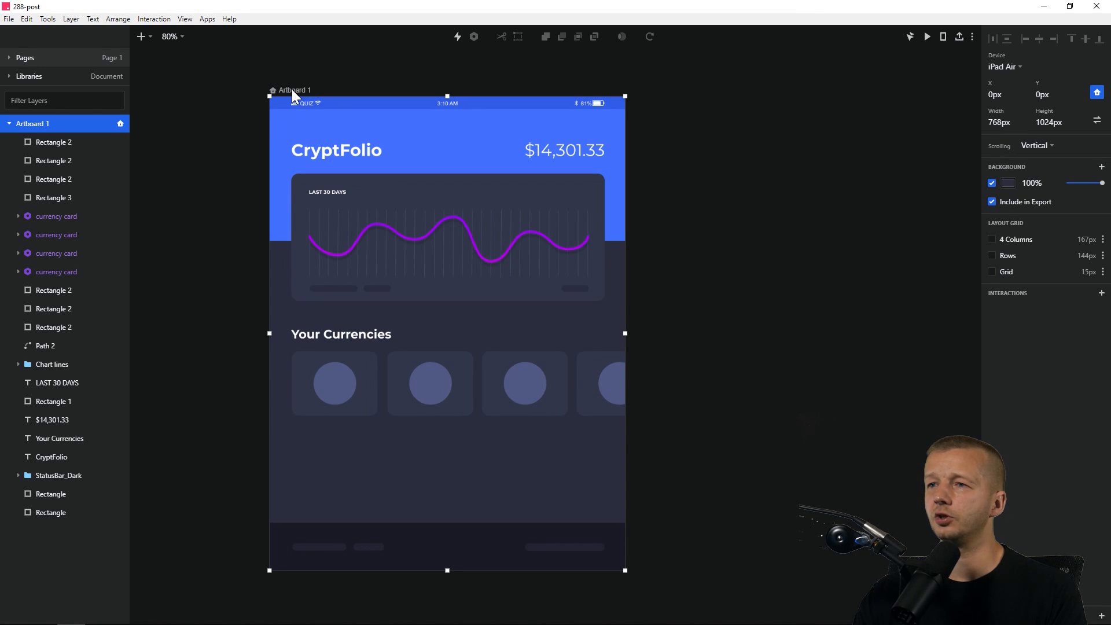
key("ctrl+d")
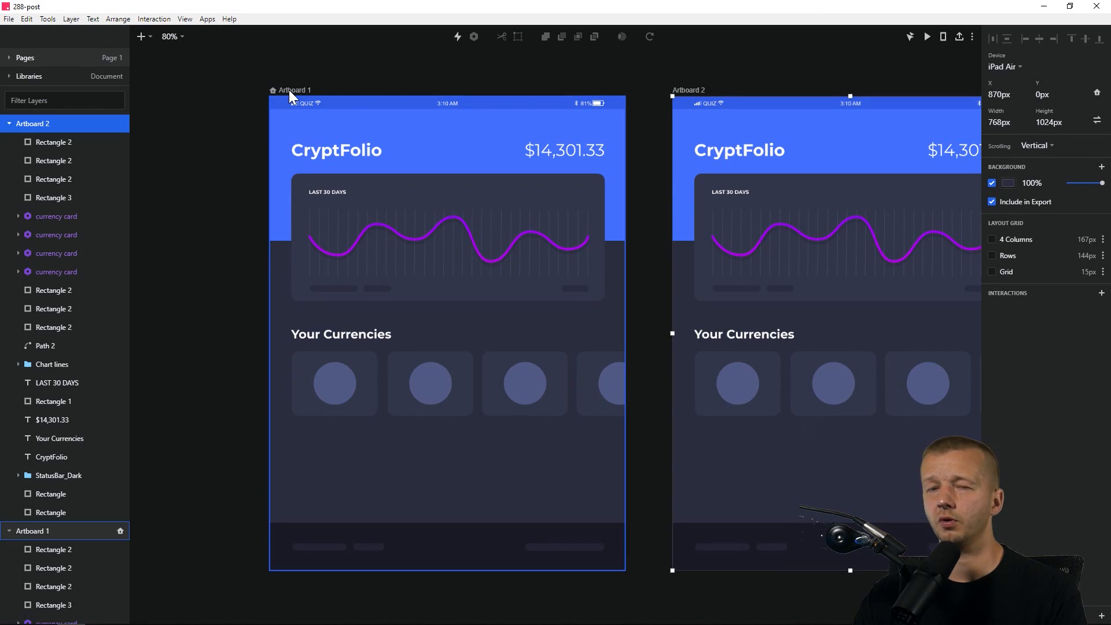
left_click(290, 90)
left_click_drag(769, 82, 698, 75)
left_click(354, 75)
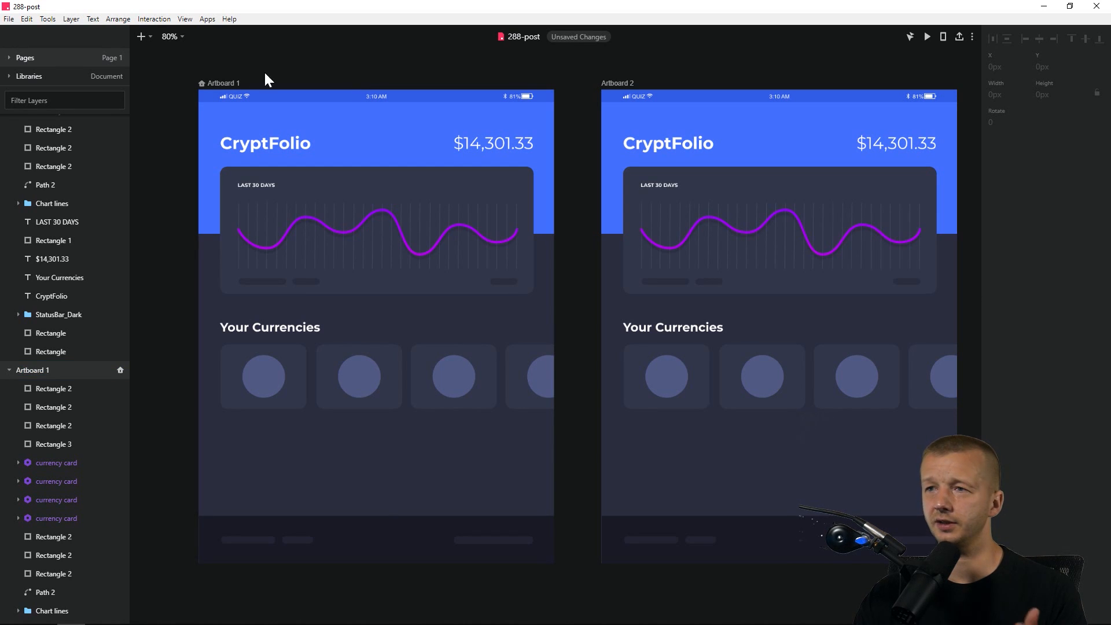
Add an interaction to the chart card's background rectangle on Artboard 1 and shrink the application window to expose all its settings.
left_click(510, 193)
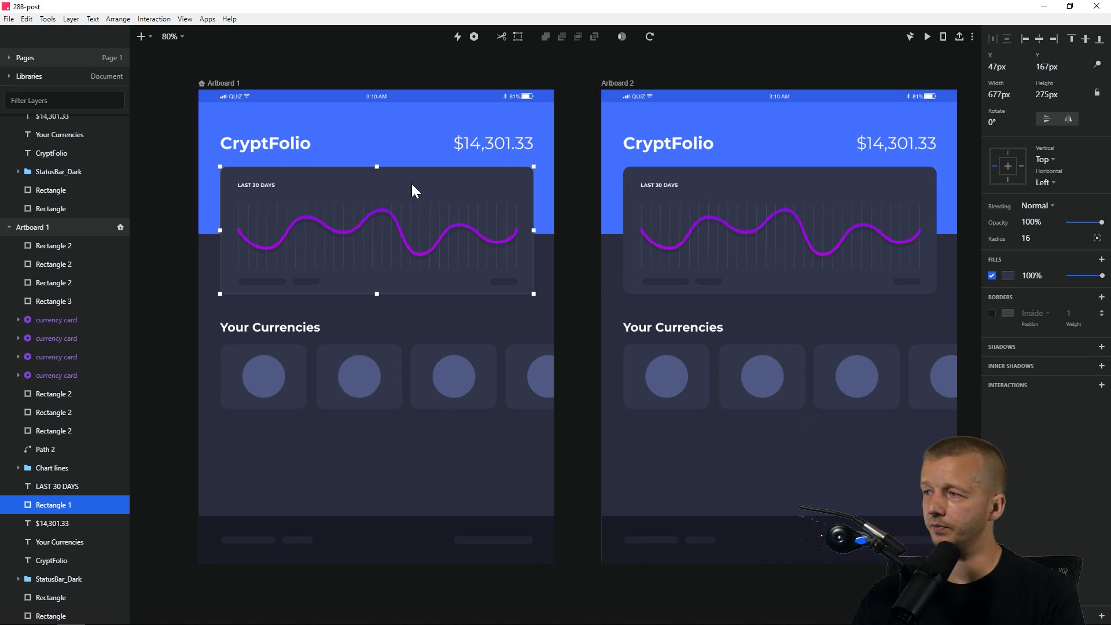
left_click(1101, 385)
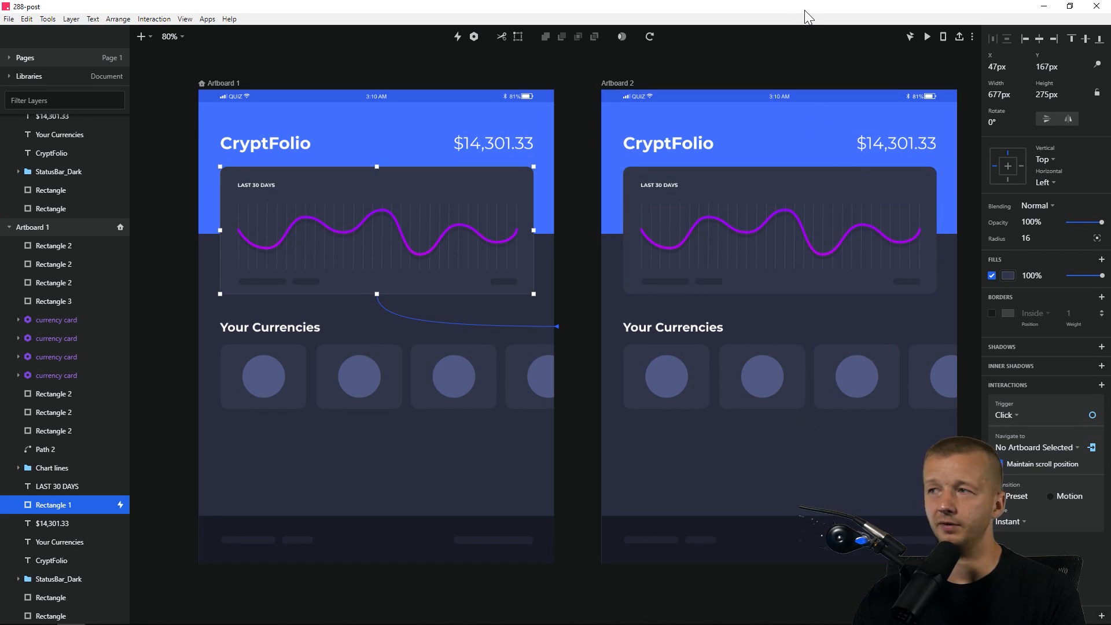
left_click_drag(808, 16, 377, 22)
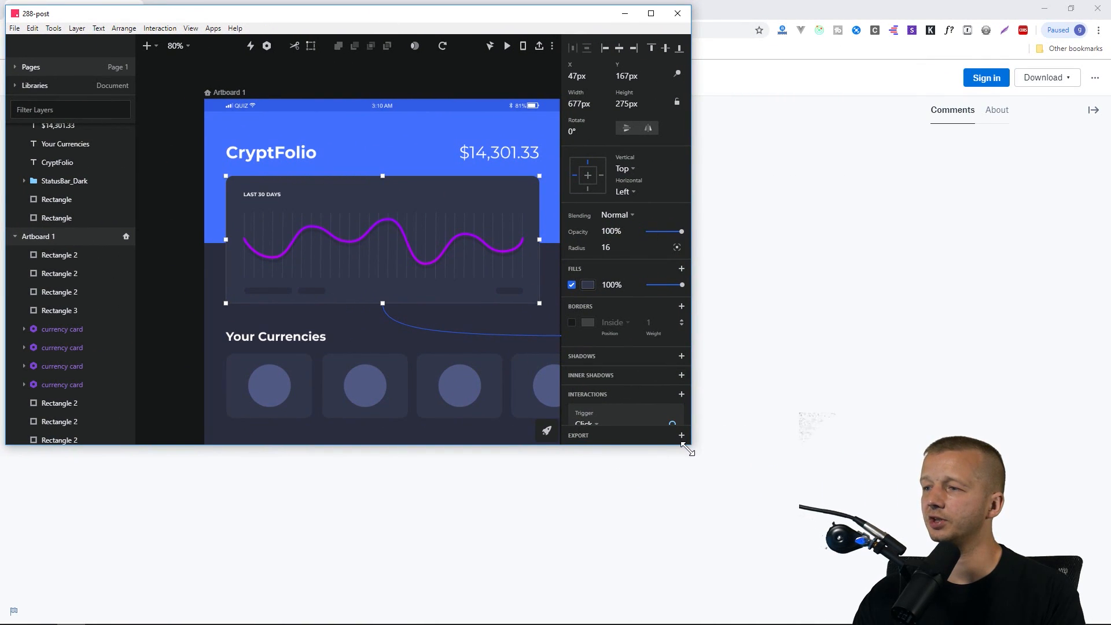
left_click_drag(688, 449, 870, 607)
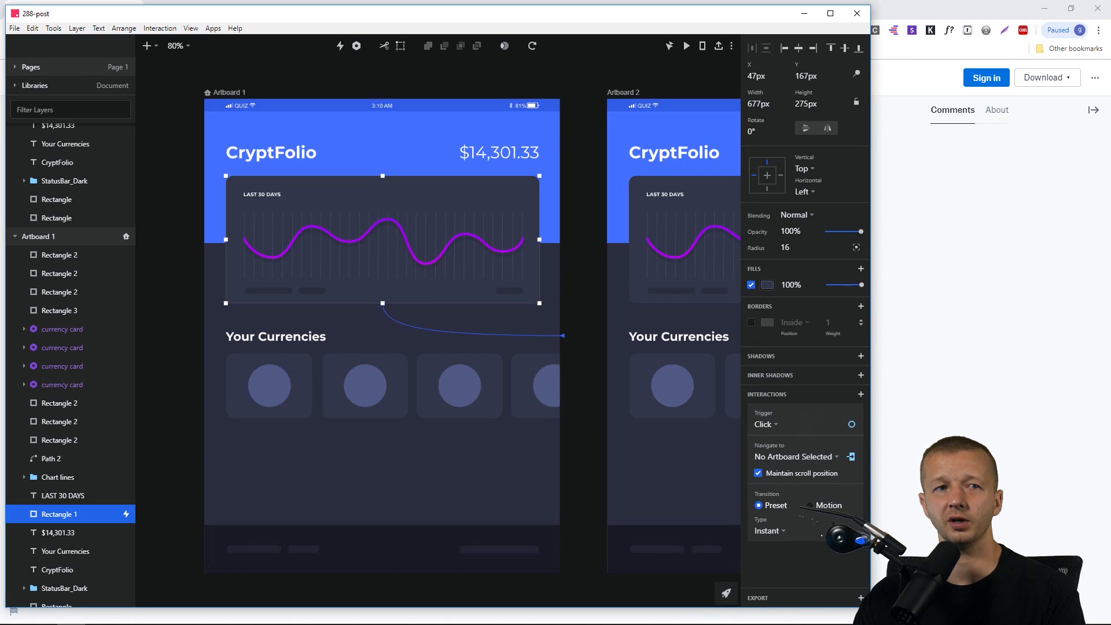
left_click(1047, 13)
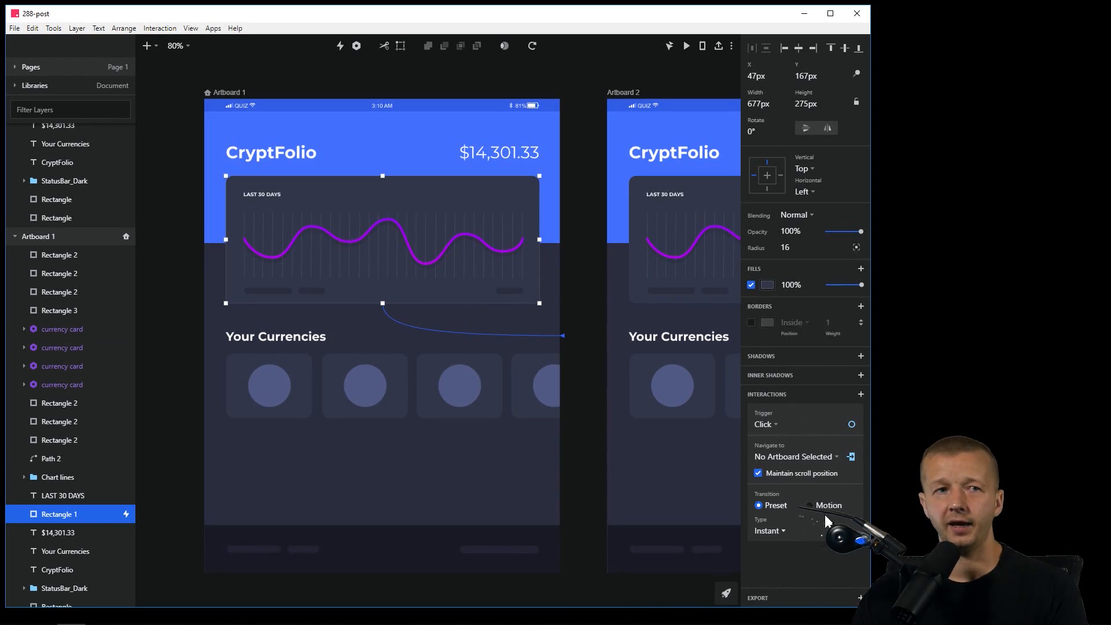
Set the card's interaction to trigger on Mouse Over, navigate to Artboard 2 and use a Motion transition.
left_click(777, 425)
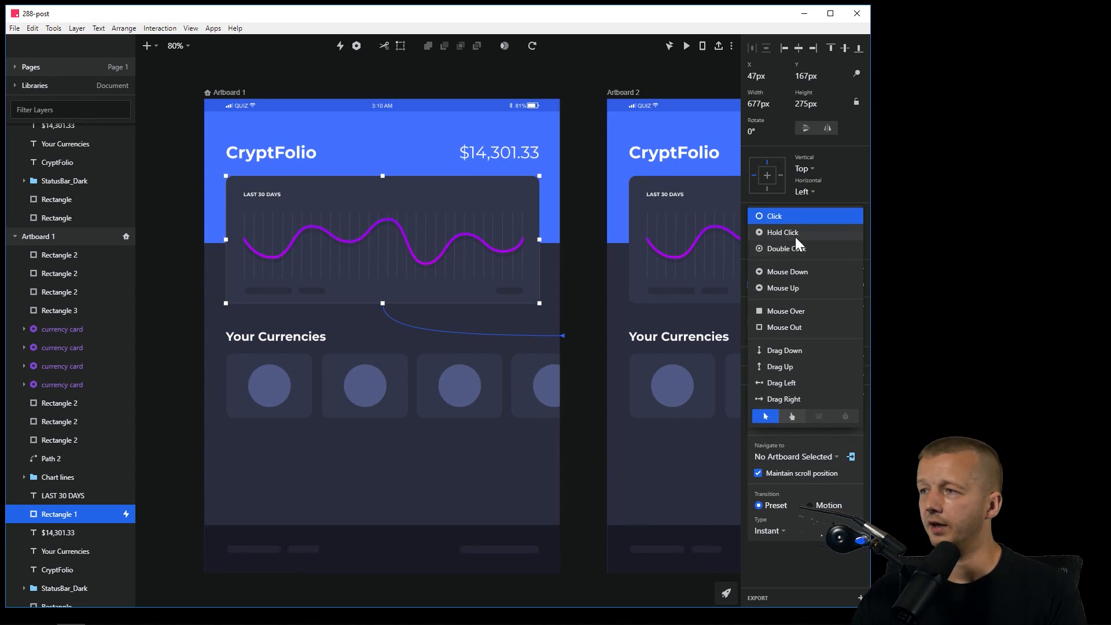
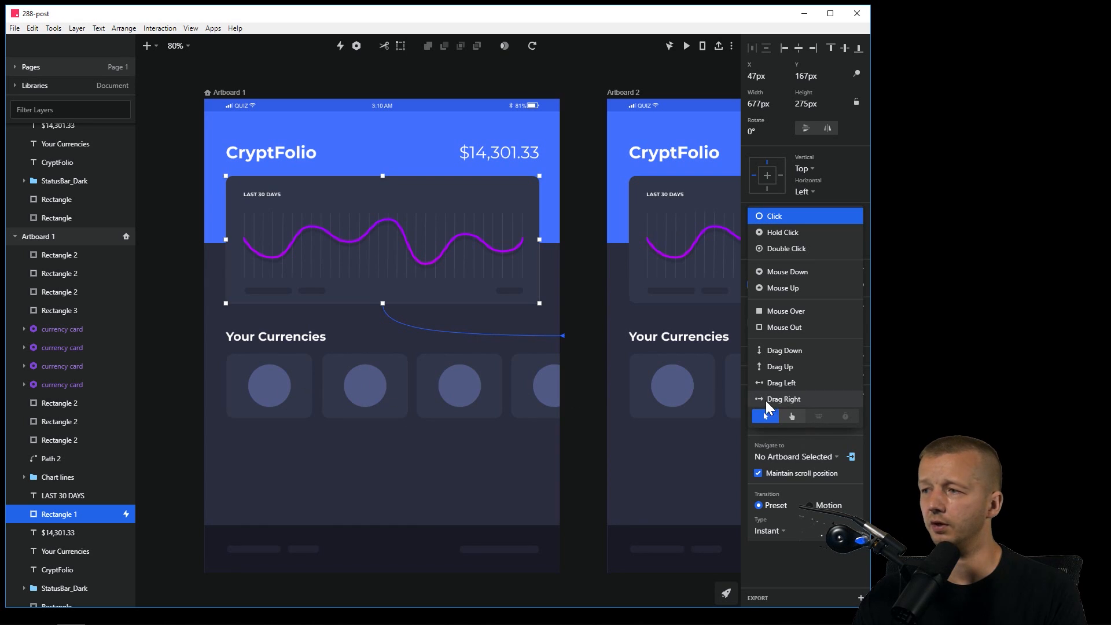
left_click(779, 312)
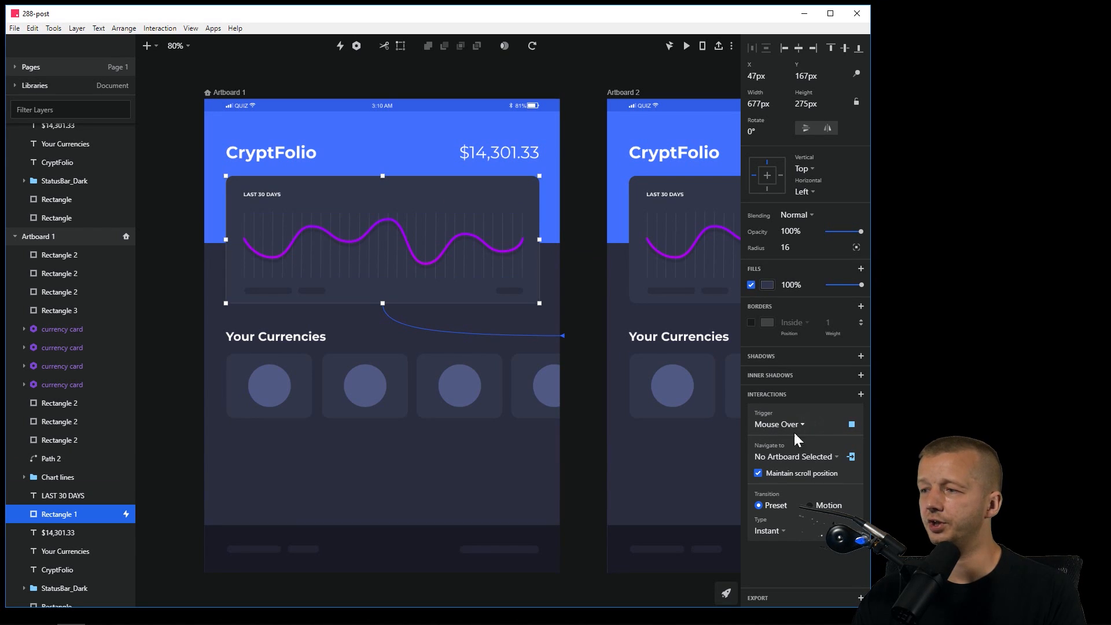
left_click(809, 457)
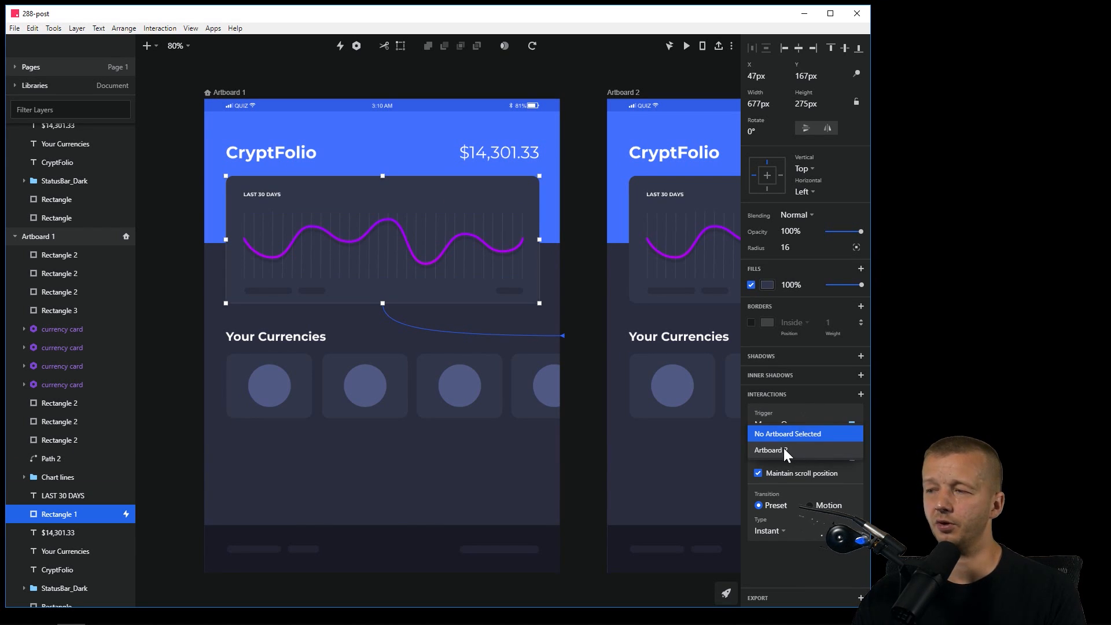
left_click(784, 448)
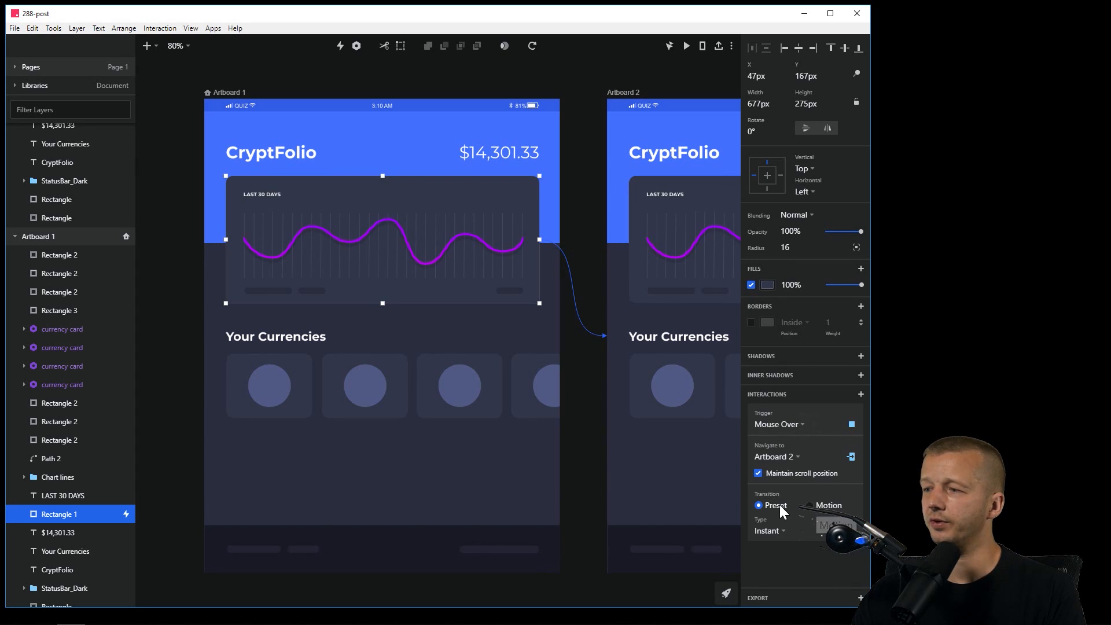
left_click(819, 509)
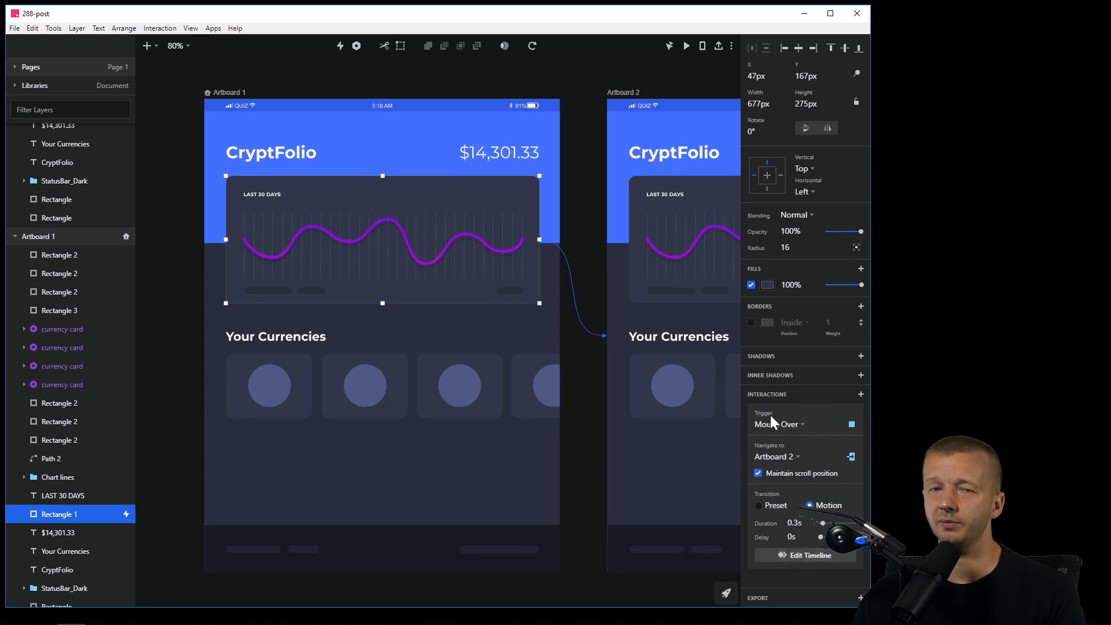
Darken the chart card's fill on Artboard 2 to 1E2131, add that colour to the document colors and deselect the card.
scroll(585, 174, "right", 5)
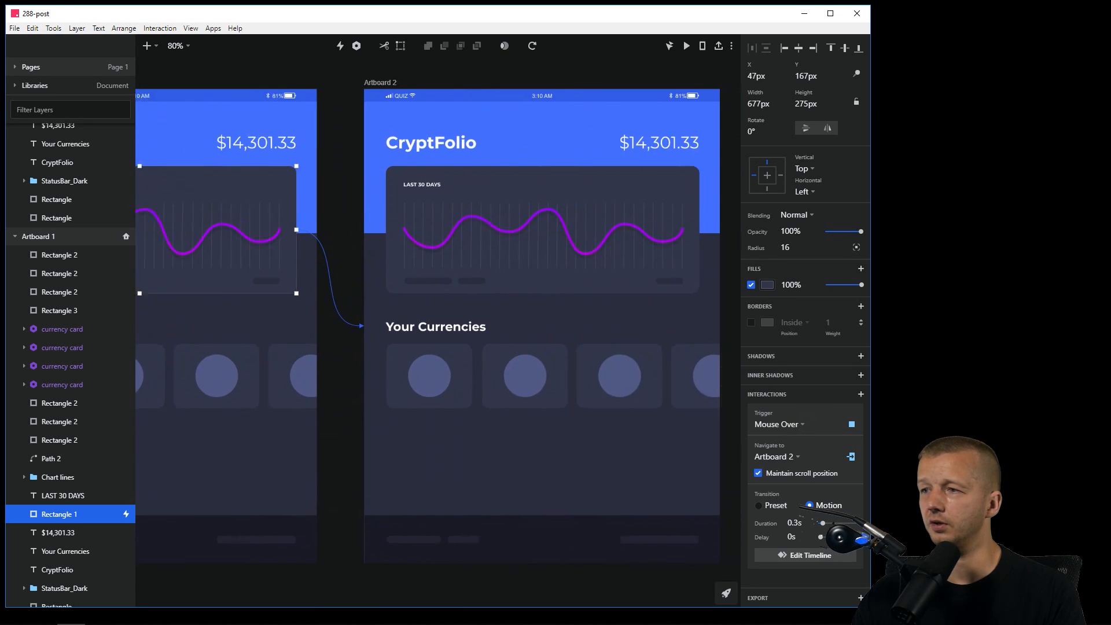
left_click(418, 192)
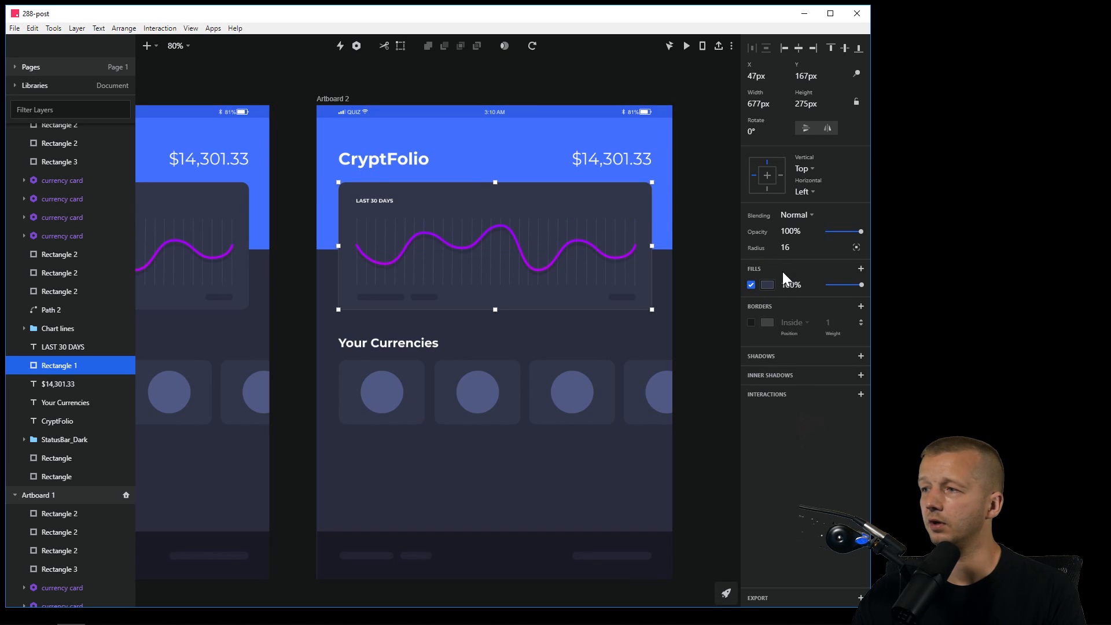
left_click(770, 283)
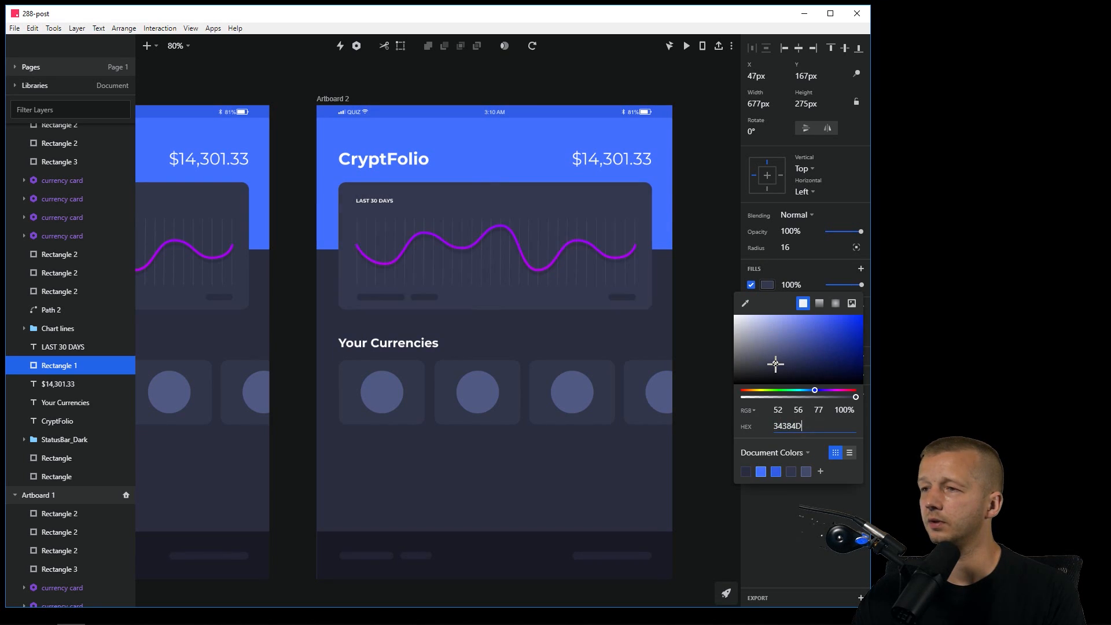
left_click_drag(775, 364, 783, 372)
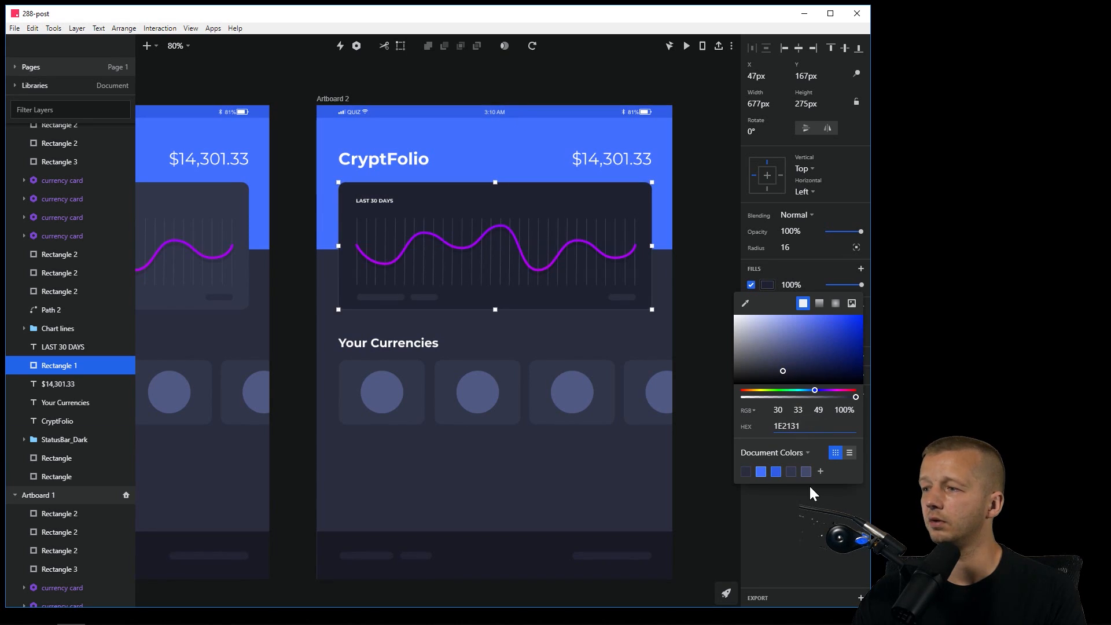
left_click(821, 471)
left_click(799, 555)
left_click(687, 193)
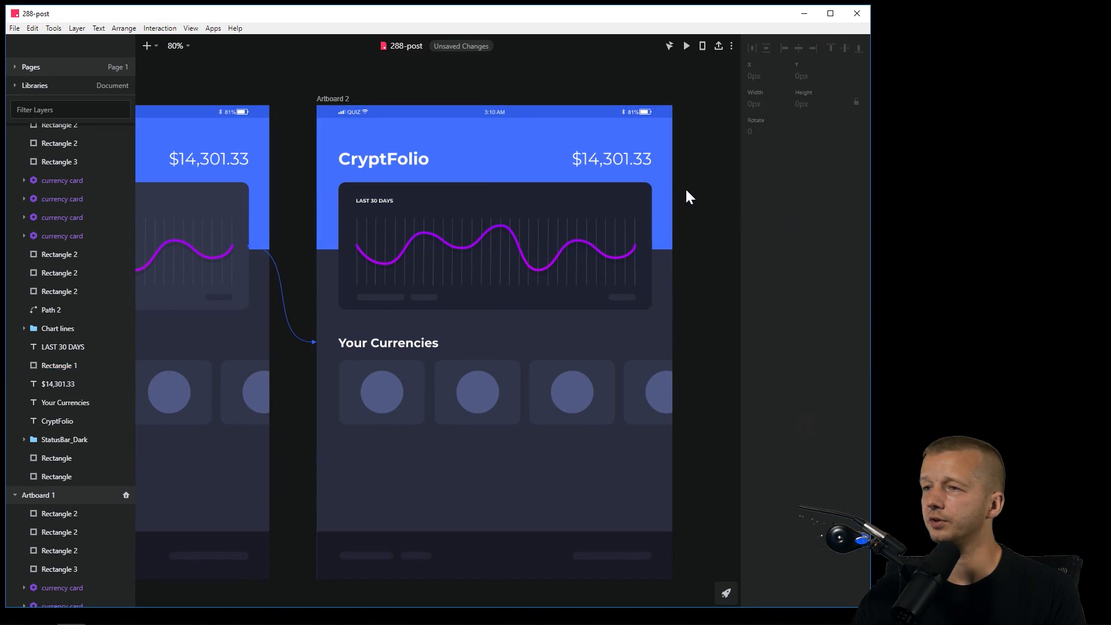
Preview the prototype from Artboard 1 to test the chart card's mouse-over transition, and close the preview.
left_click_drag(348, 75, 620, 114)
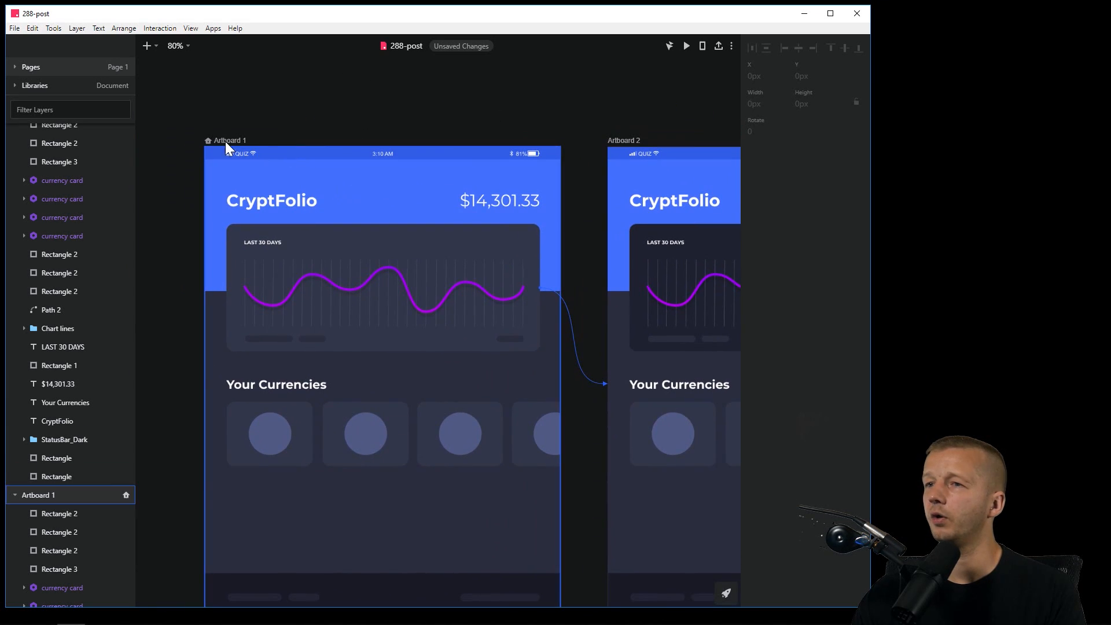
left_click(224, 142)
left_click(685, 46)
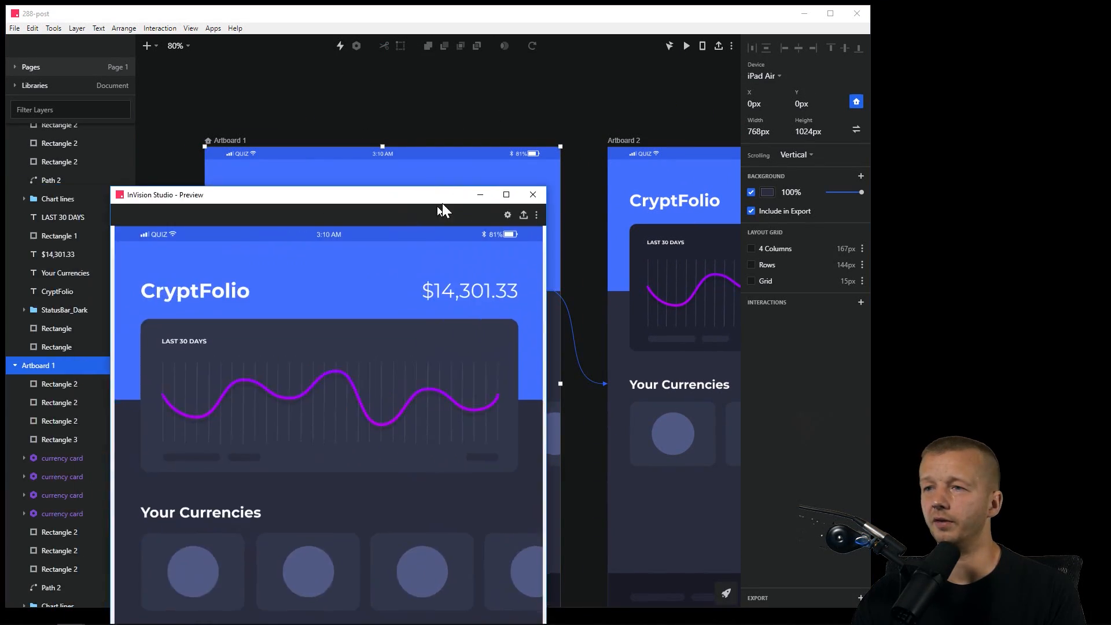
left_click_drag(442, 203, 518, 48)
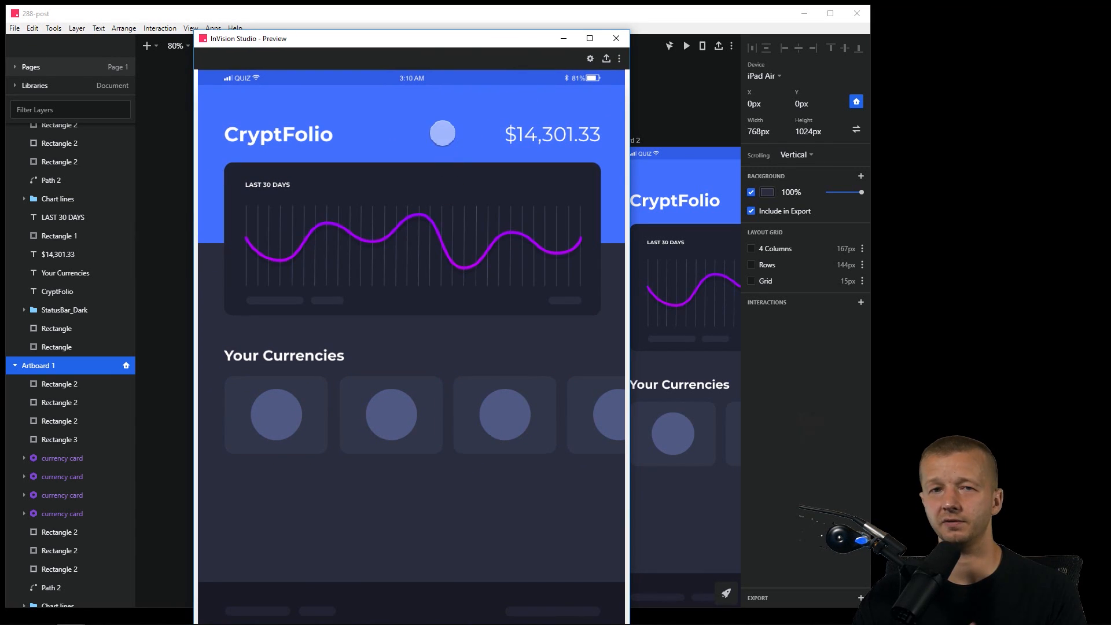
left_click(616, 39)
left_click(646, 119)
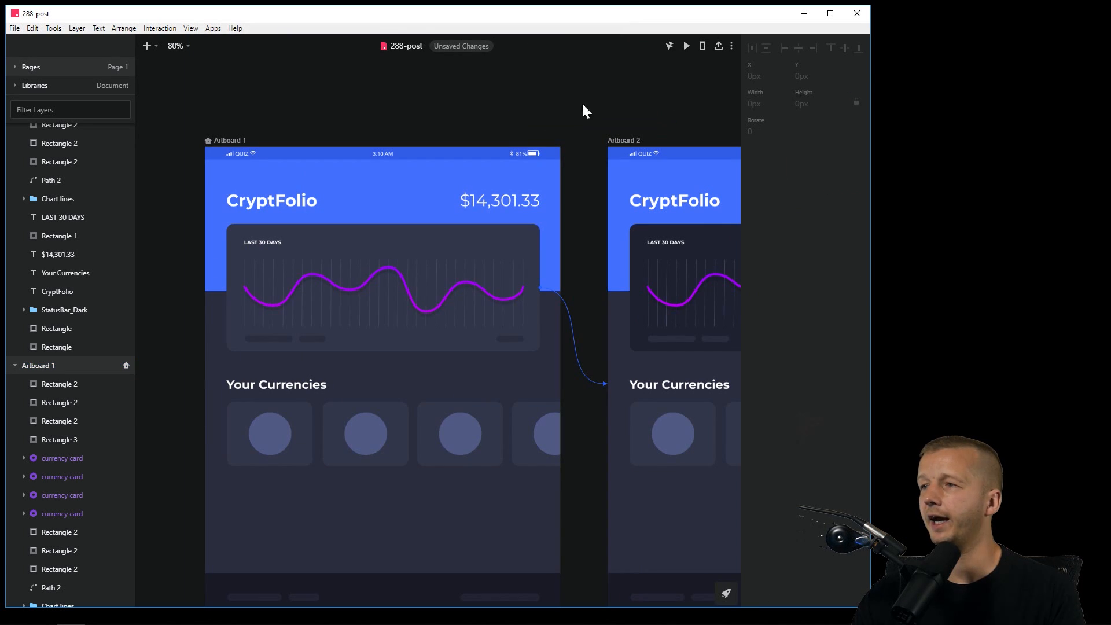
Give the chart card on Artboard 2 a Mouse Out interaction that navigates to Artboard 1 with a Motion transition.
scroll(586, 109, "right", 5)
left_click(479, 250)
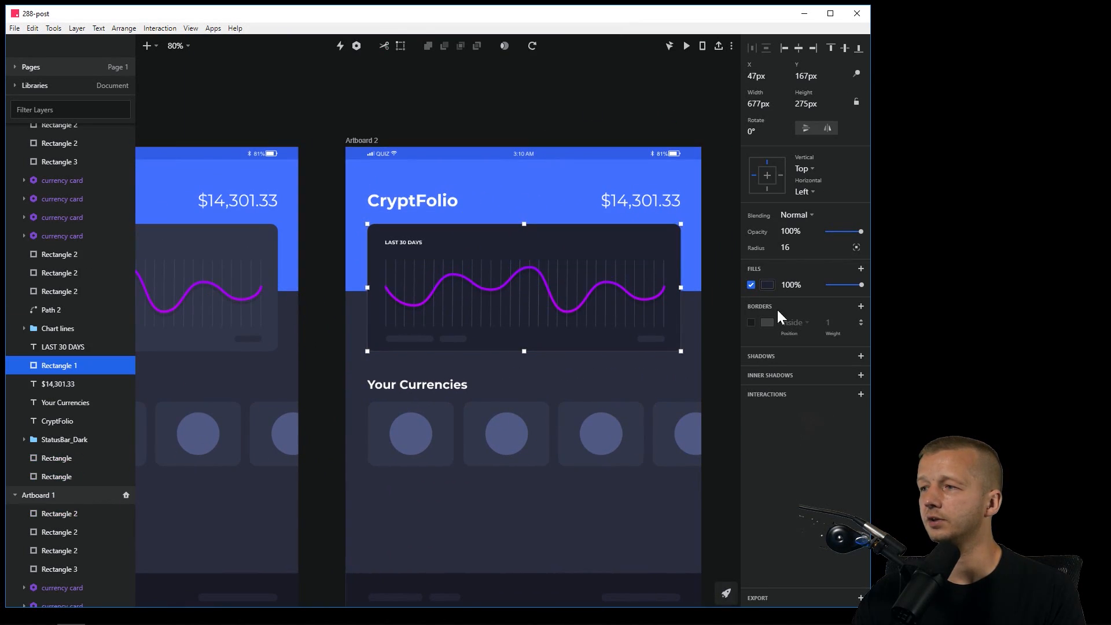
left_click(860, 394)
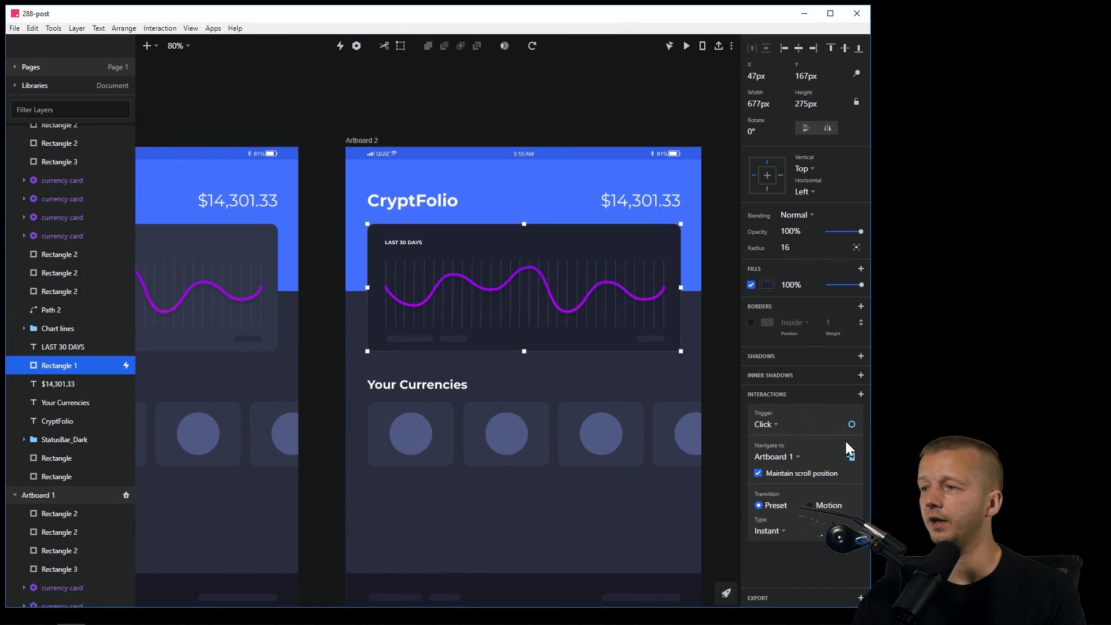
left_click(771, 427)
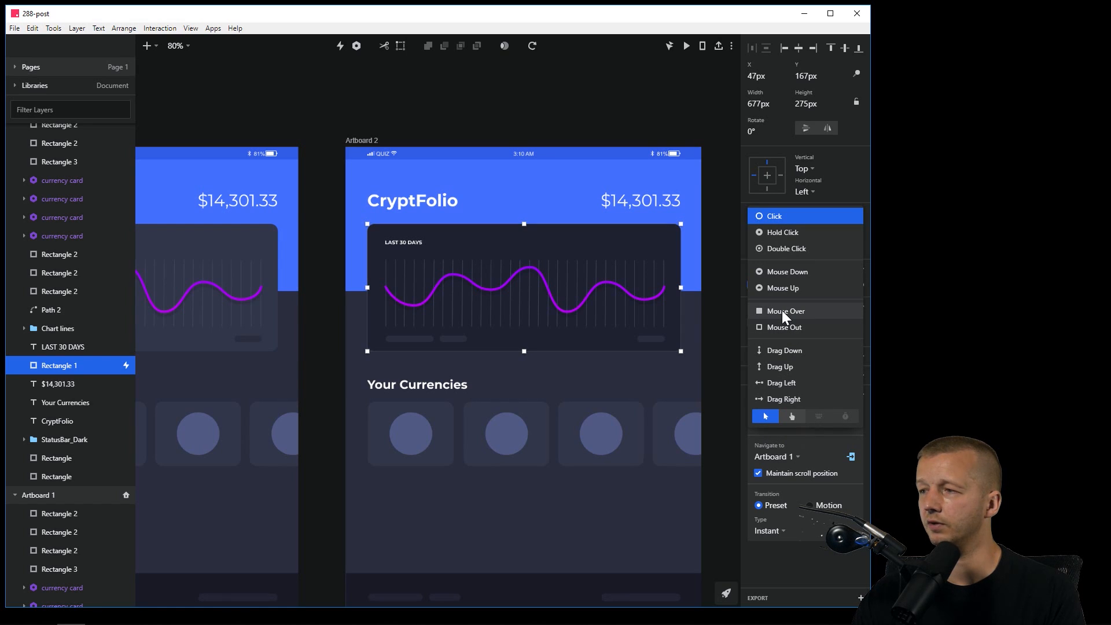
left_click(783, 328)
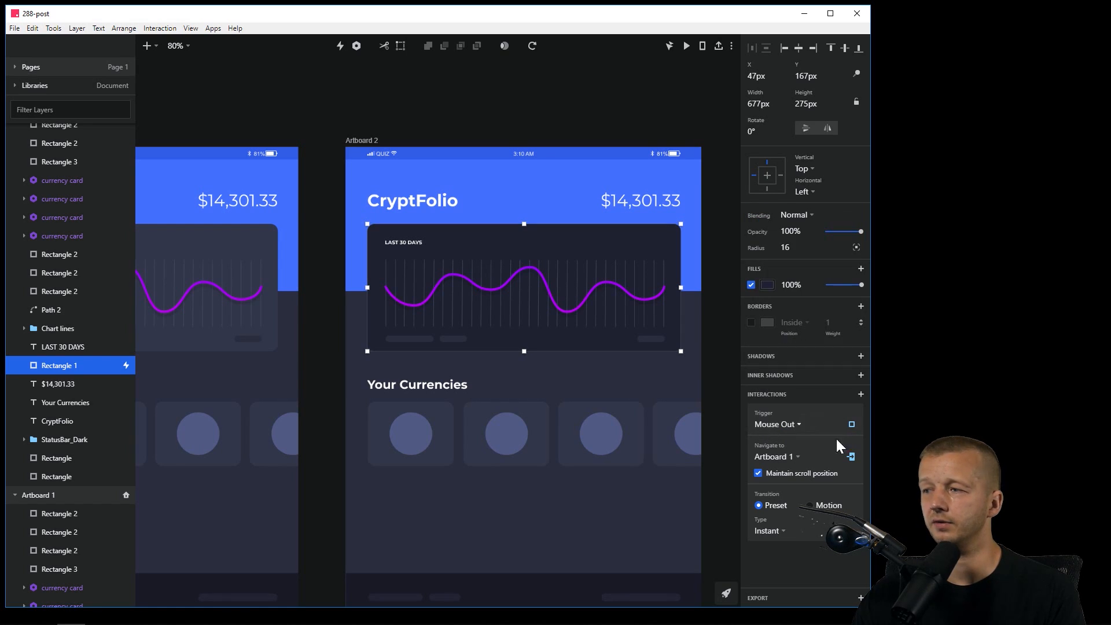
left_click(810, 505)
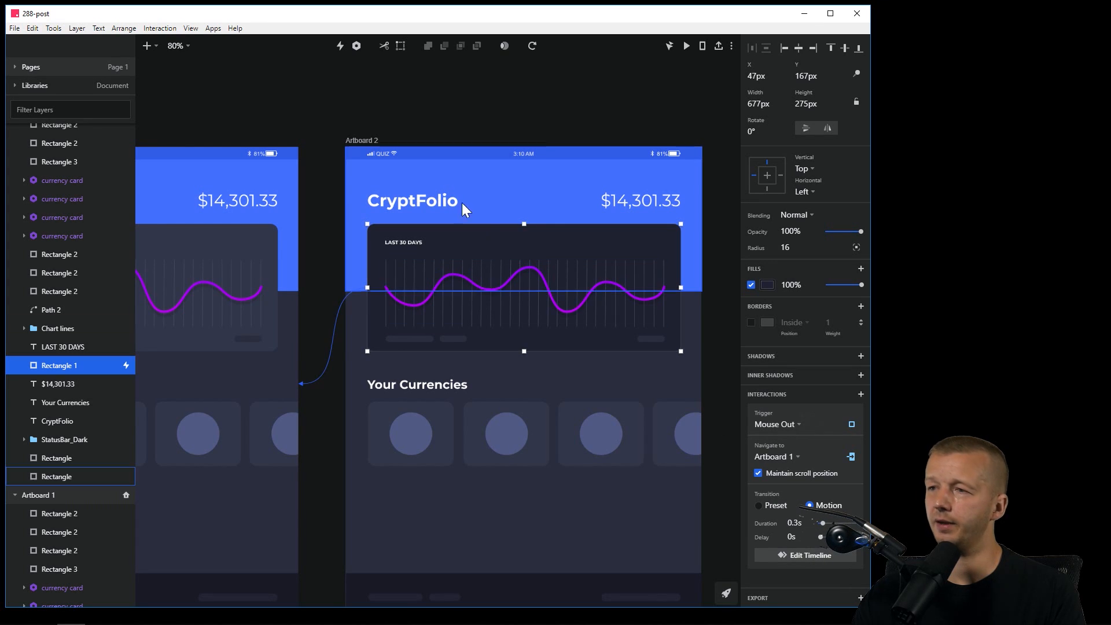
left_click(400, 129)
Preview the prototype to test the chart card's mouse-over and mouse-out transitions, and close the preview.
left_click(687, 46)
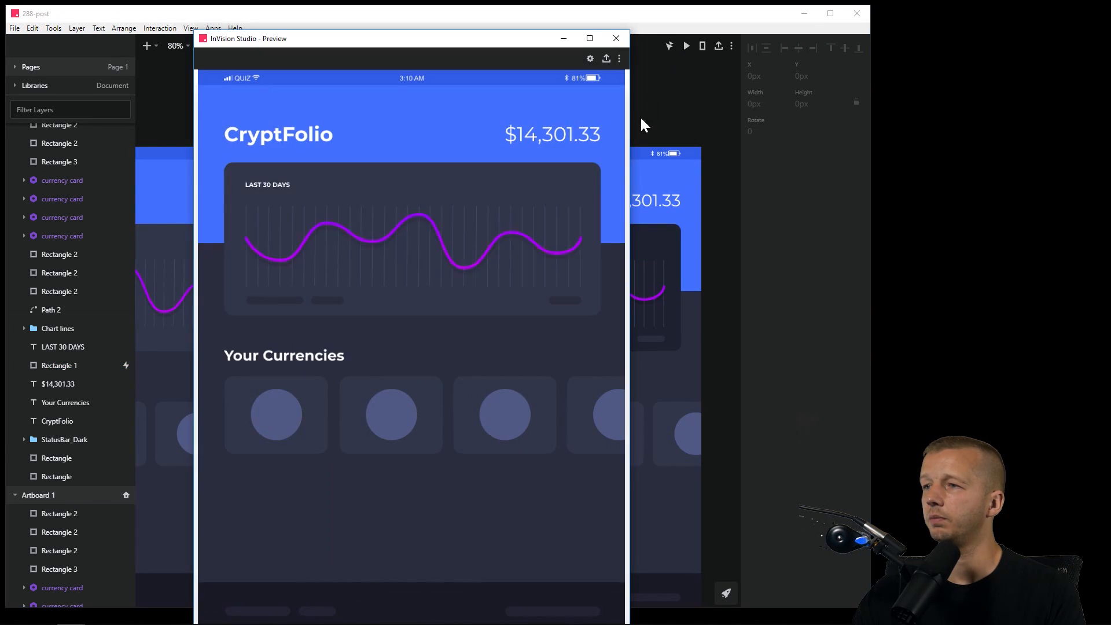
left_click(473, 182)
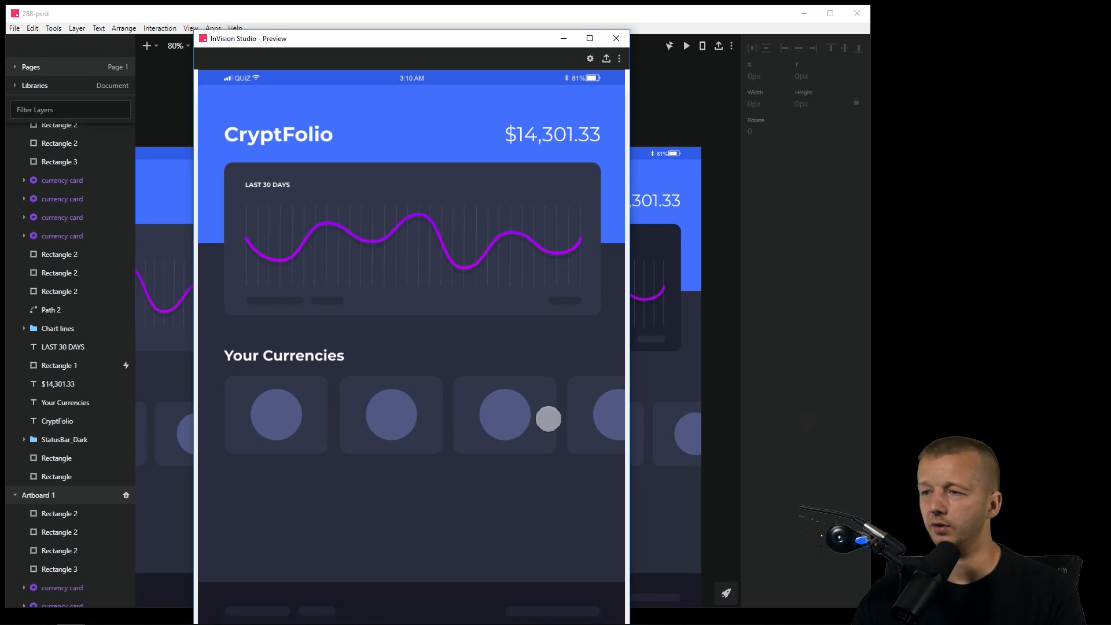
left_click(616, 39)
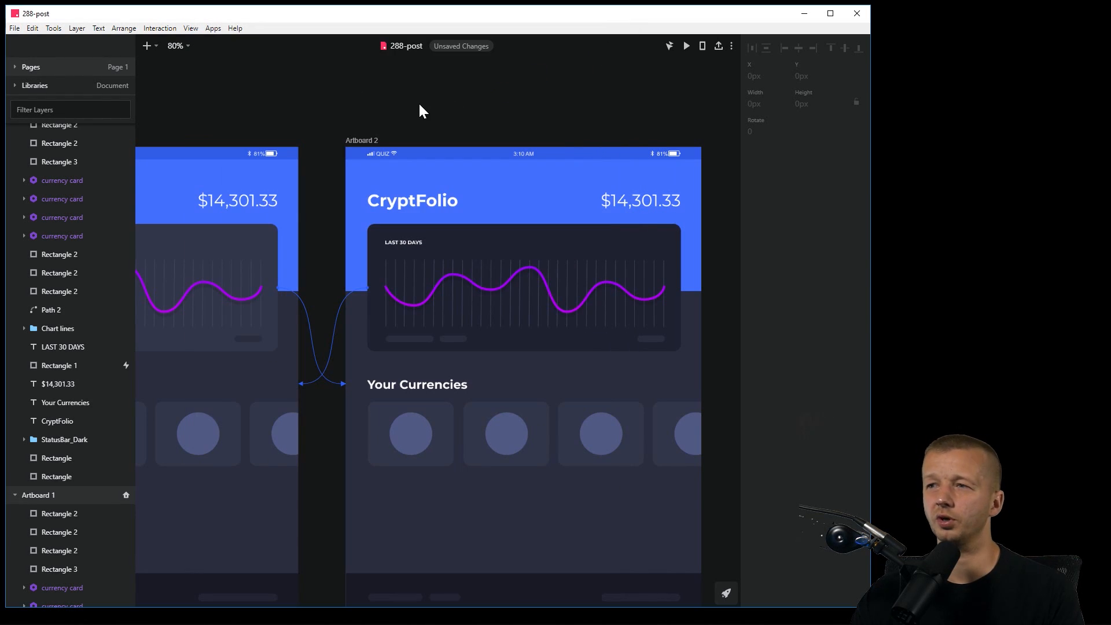
left_click_drag(318, 166, 463, 137)
left_click_drag(381, 238, 492, 177)
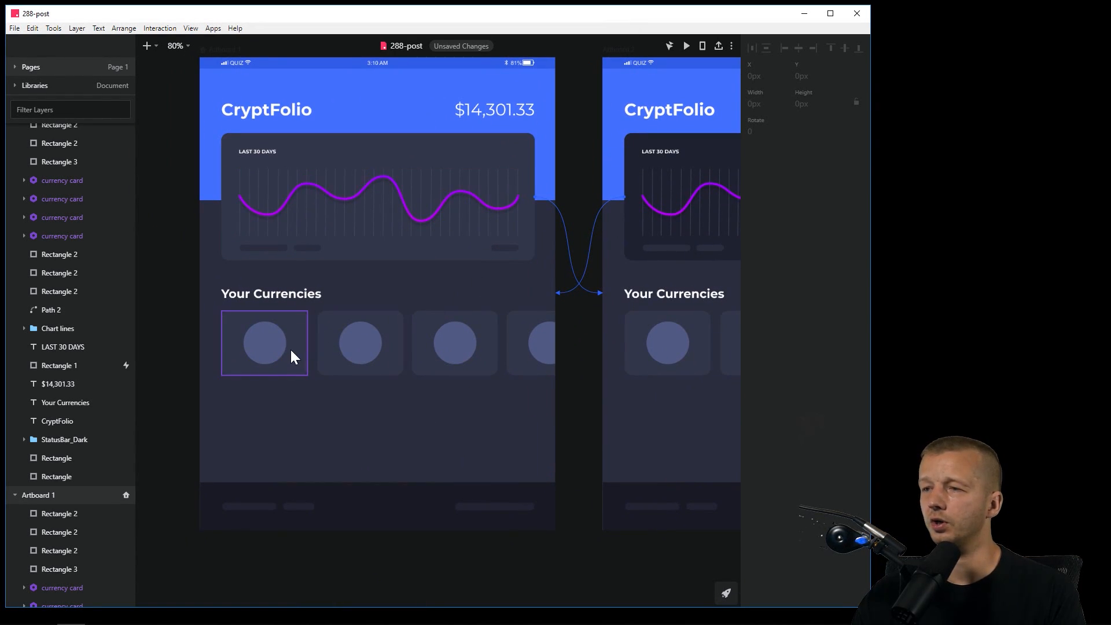
Duplicate Artboard 1 and place the copy directly below it, at X 0 px and Y 1110 px.
left_click_drag(290, 109, 279, 154)
left_click(204, 91)
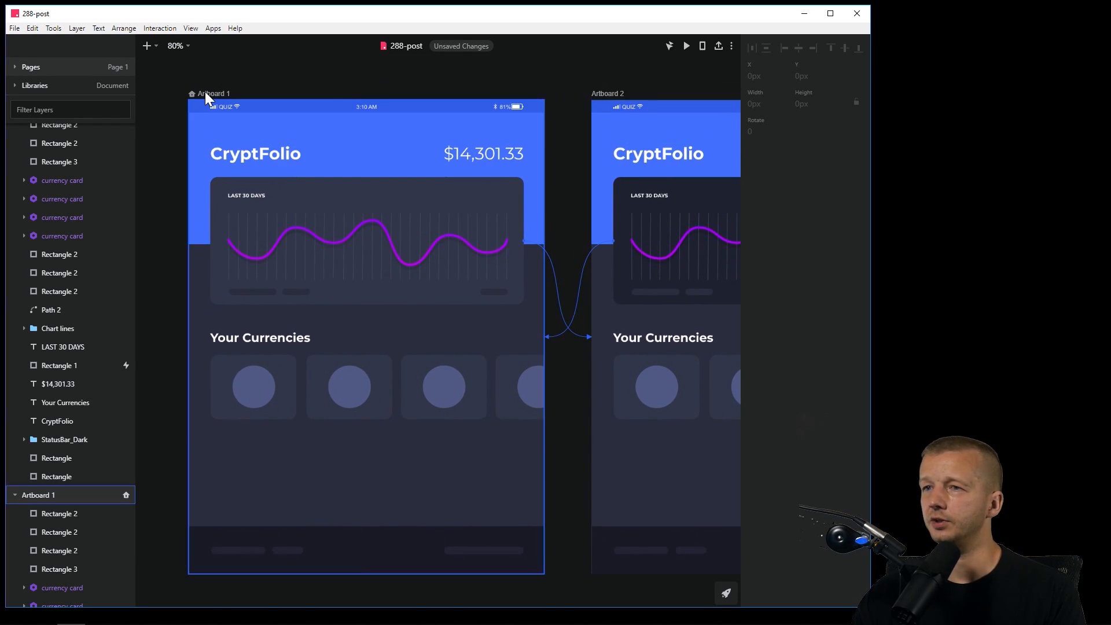
key("ctrl+d")
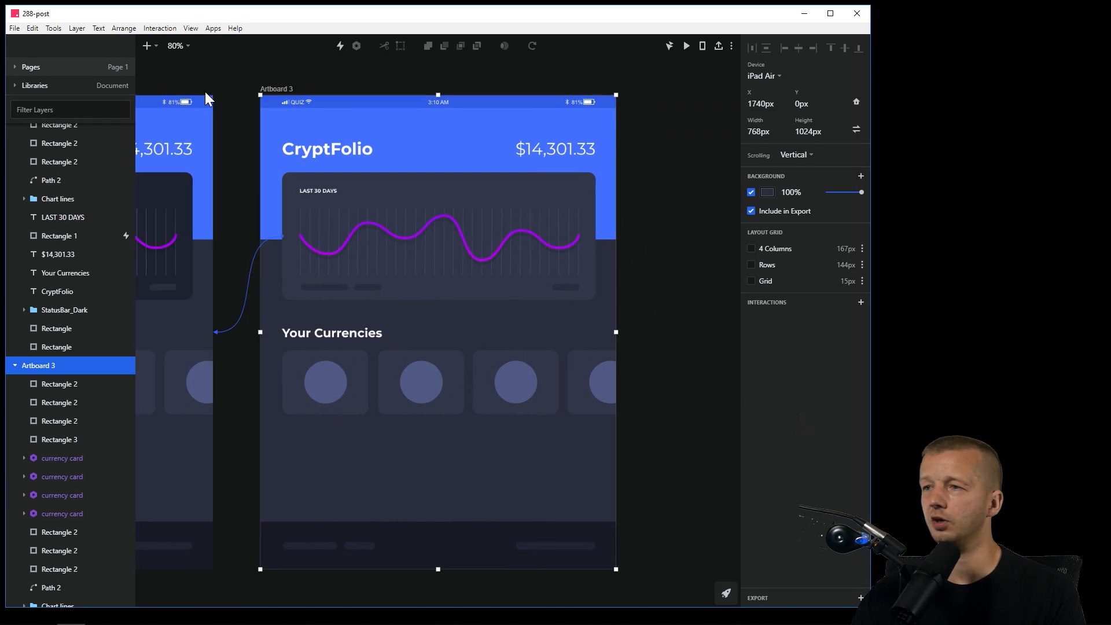
left_click_drag(259, 193, 262, 377)
scroll(497, 225, "down", 2)
scroll(495, 234, "down", 5)
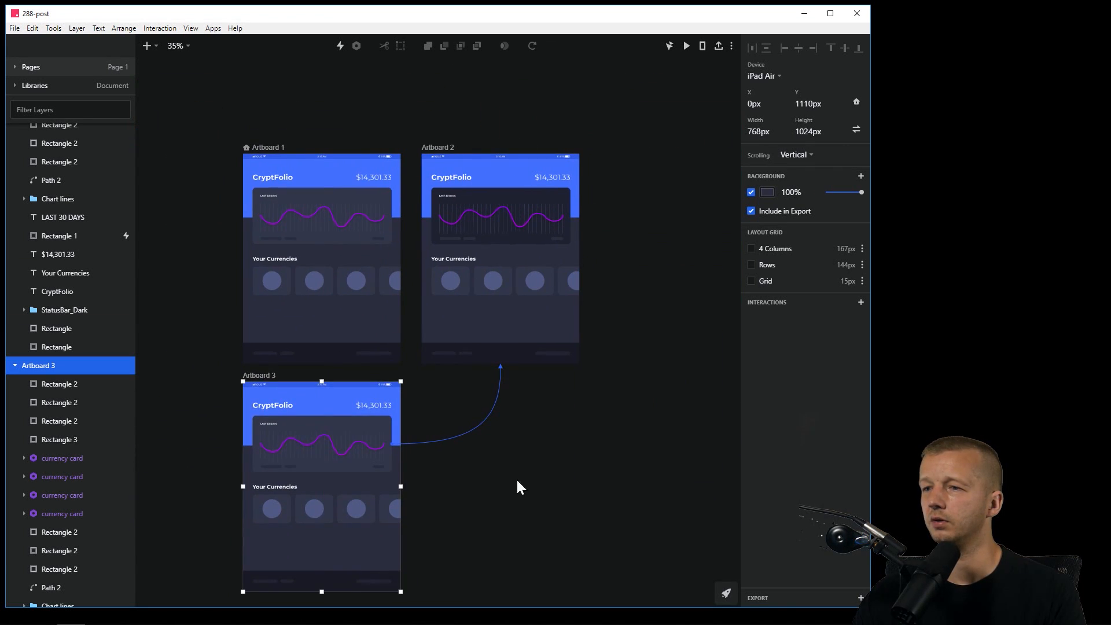
left_click_drag(517, 481, 578, 406)
scroll(531, 414, "up", 1)
scroll(531, 416, "up", 1)
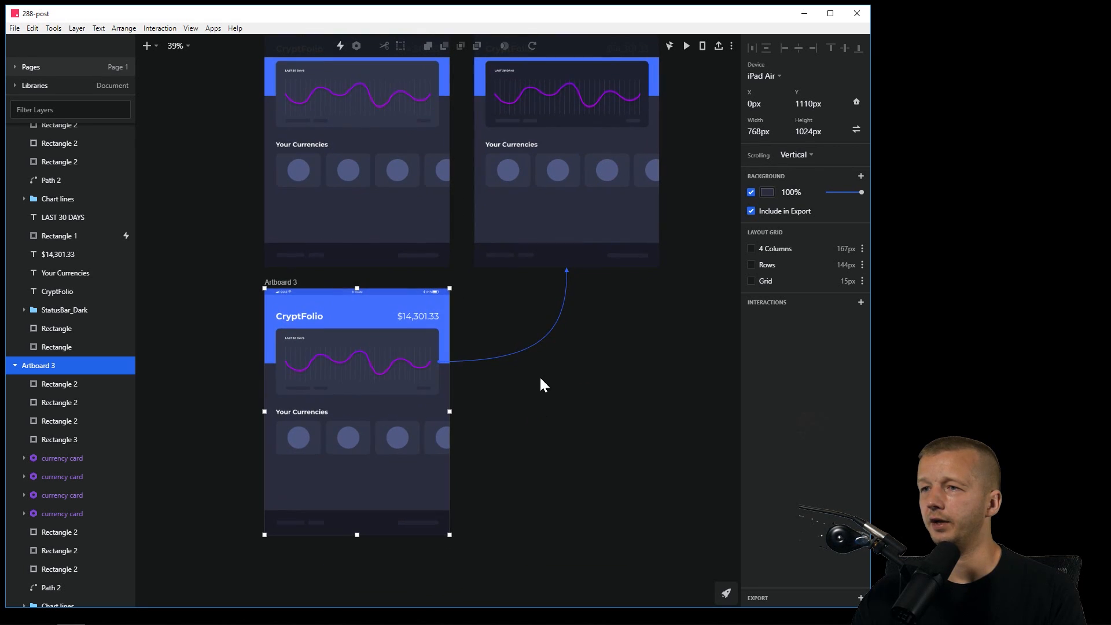
Give the second currency card on Artboard 1 a Drag Left interaction that navigates to Artboard 3 with an Instant preset transition.
left_click(306, 167)
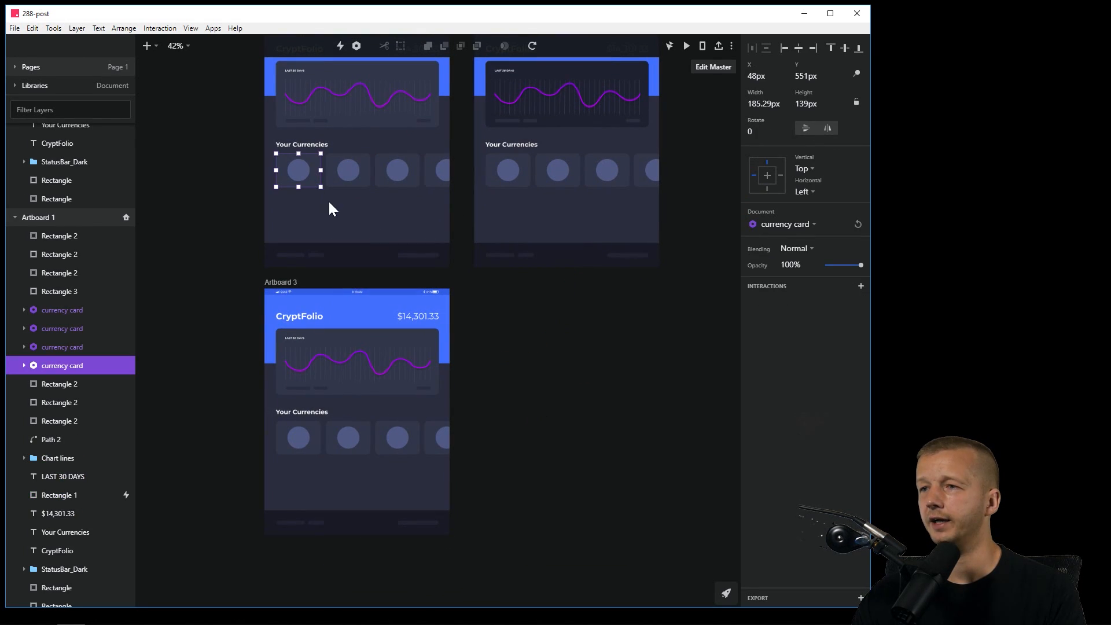
left_click(350, 179)
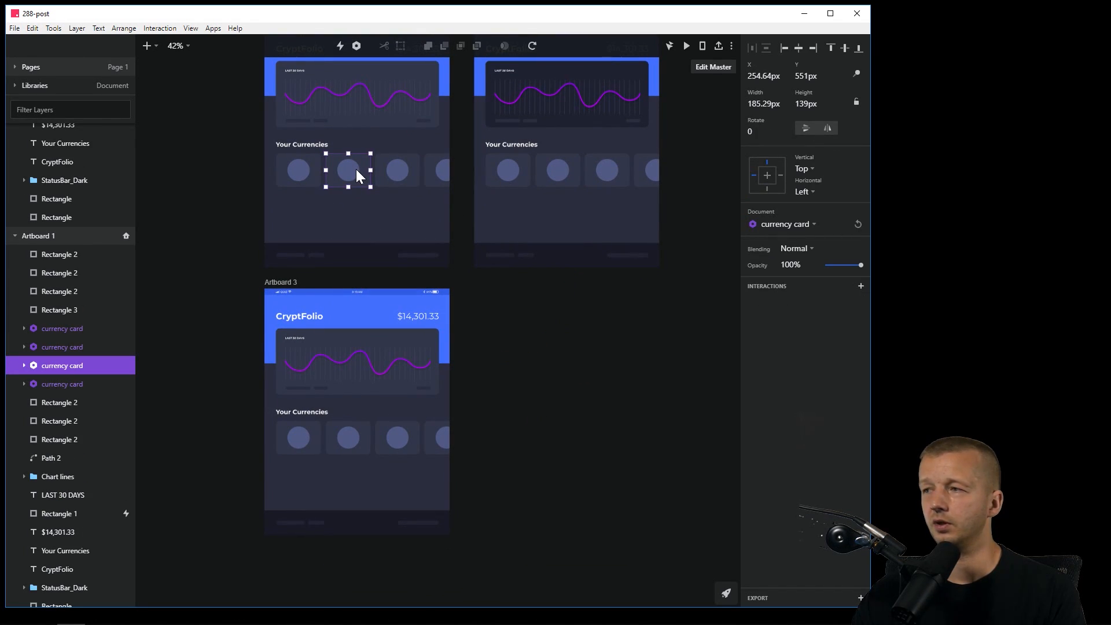
left_click(861, 286)
left_click(776, 318)
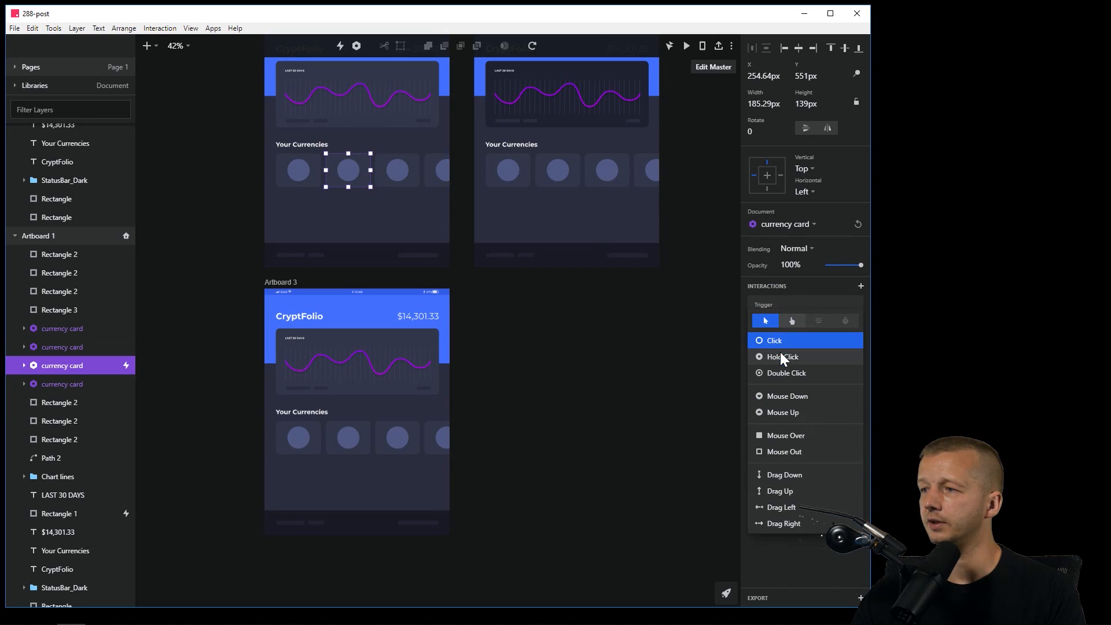
left_click(784, 508)
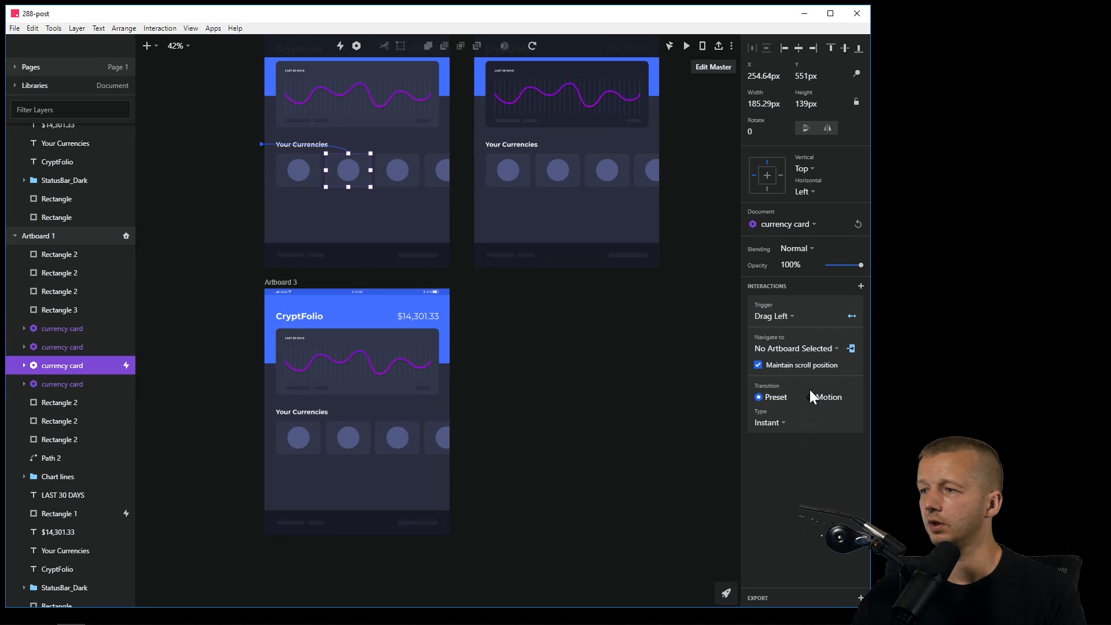
left_click(790, 350)
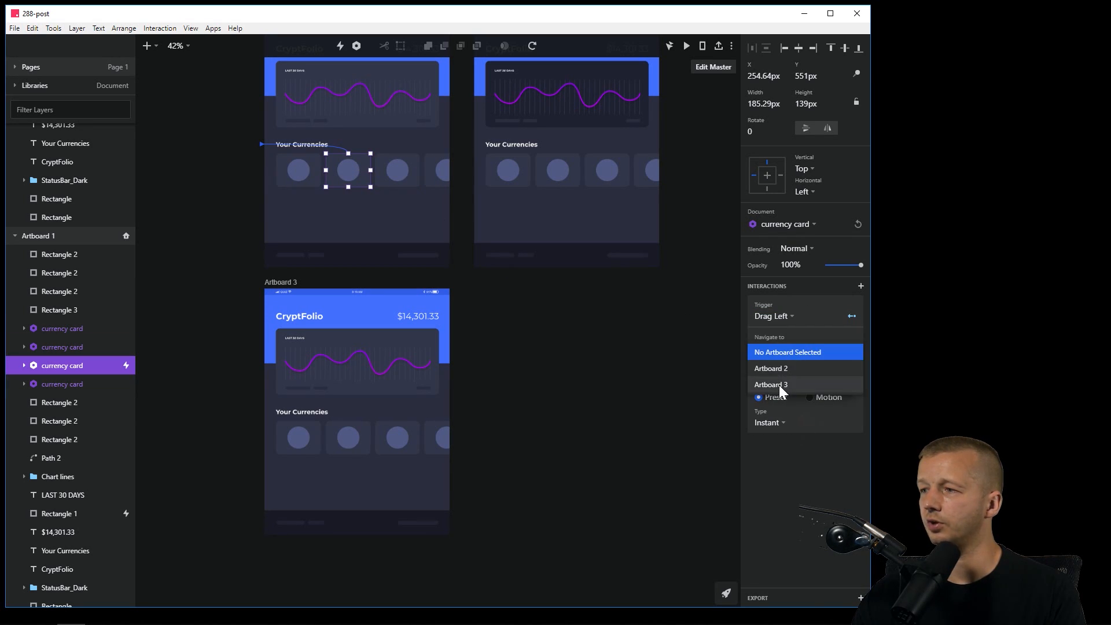
left_click(781, 402)
left_click(826, 397)
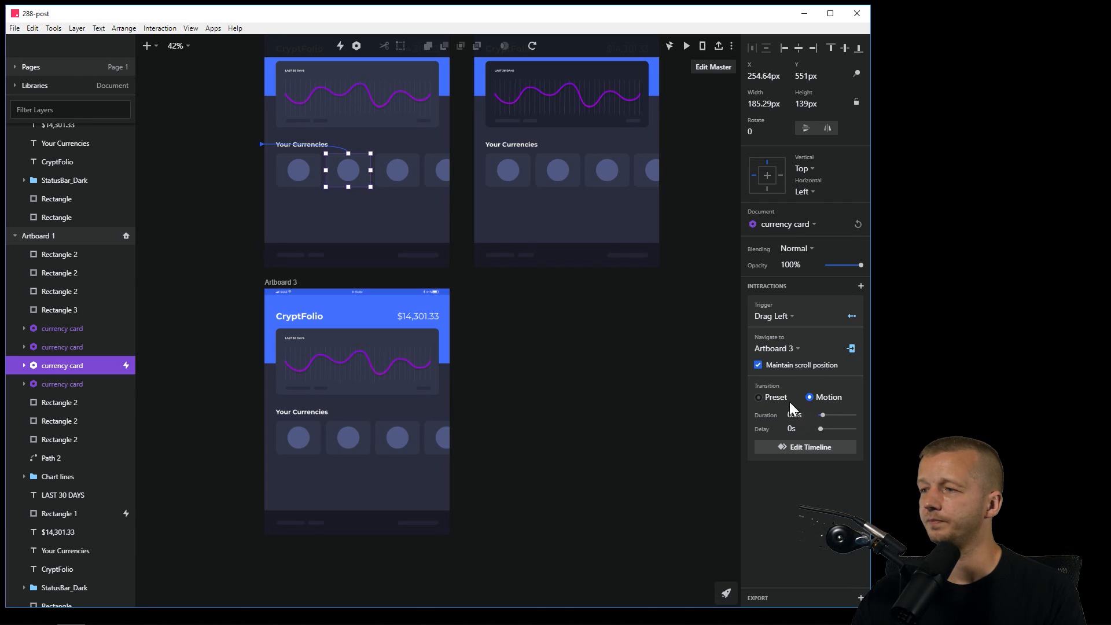
left_click(774, 398)
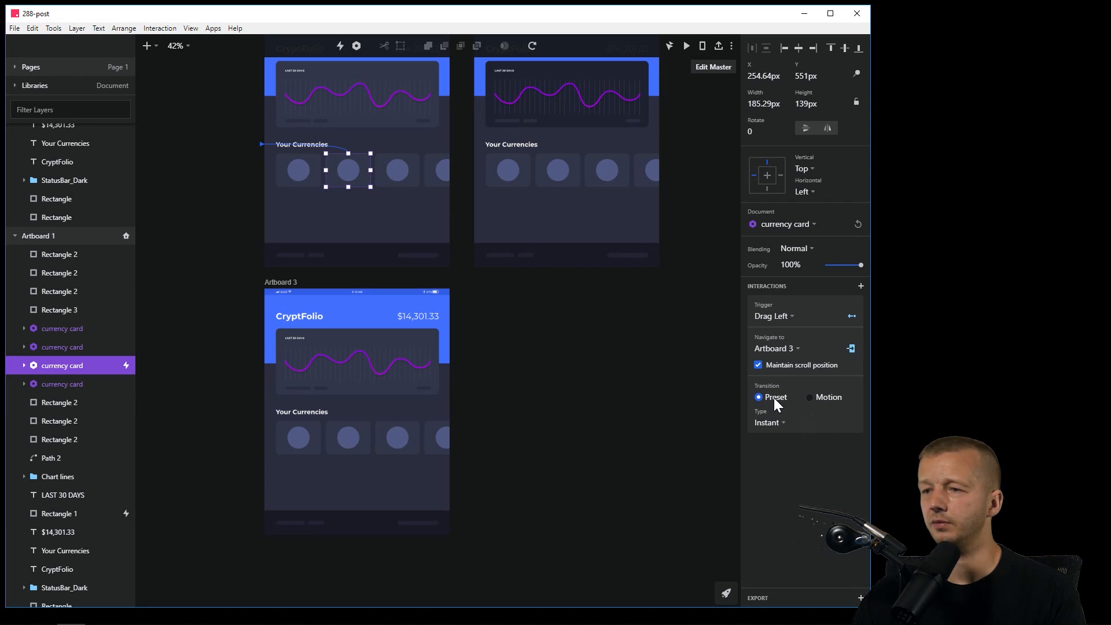
Shift all four currency cards on Artboard 3 left at Y 551 px, aligning the last card with the chart card's right edge.
left_click(273, 281)
left_click(314, 436)
left_click(365, 436, "shift")
left_click(405, 436, "shift")
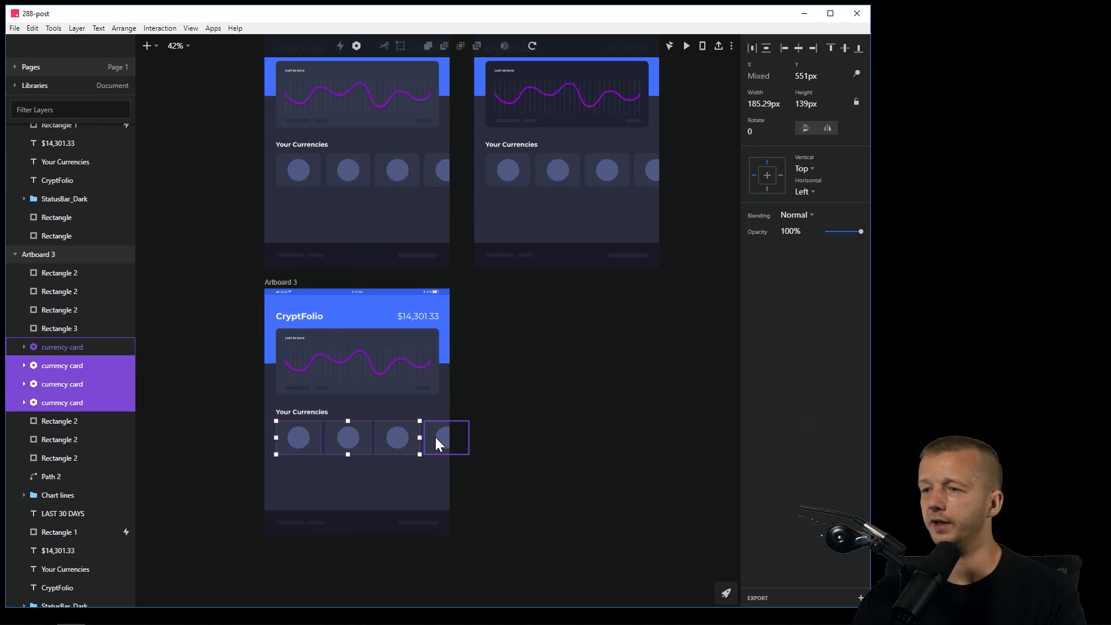
left_click(435, 436, "shift")
left_click_drag(436, 436, 412, 447)
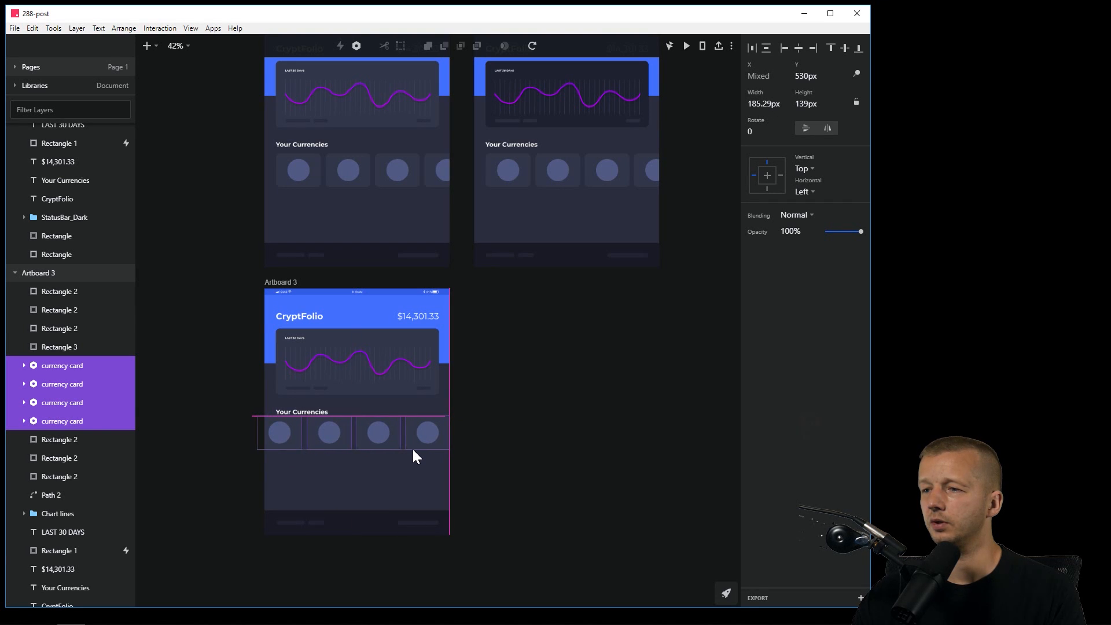
key("ctrl+z")
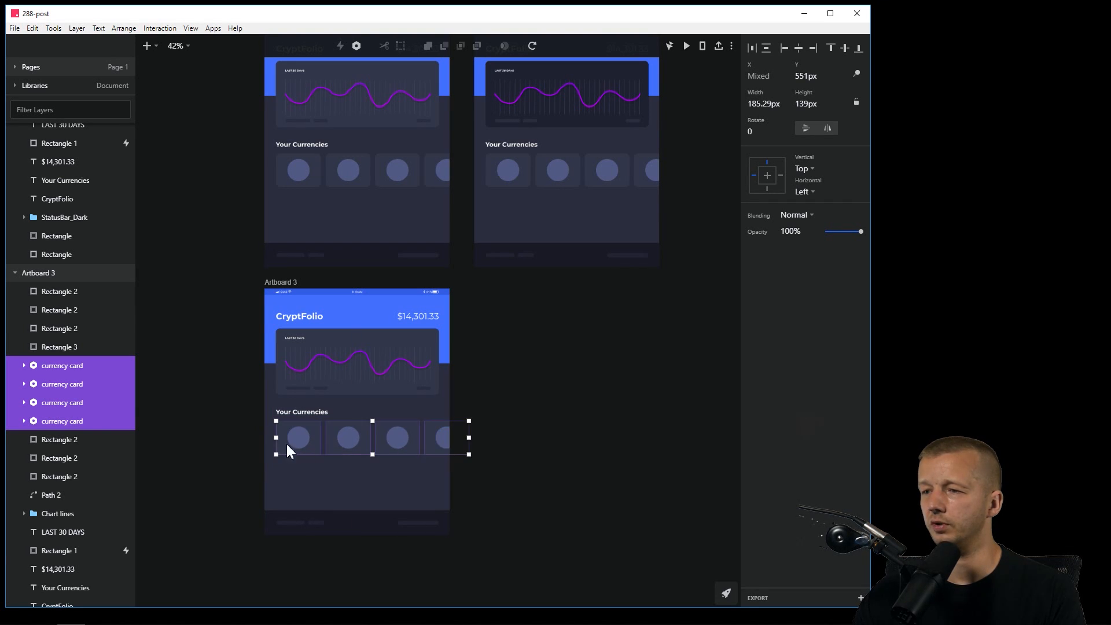
scroll(246, 453, "up", 4)
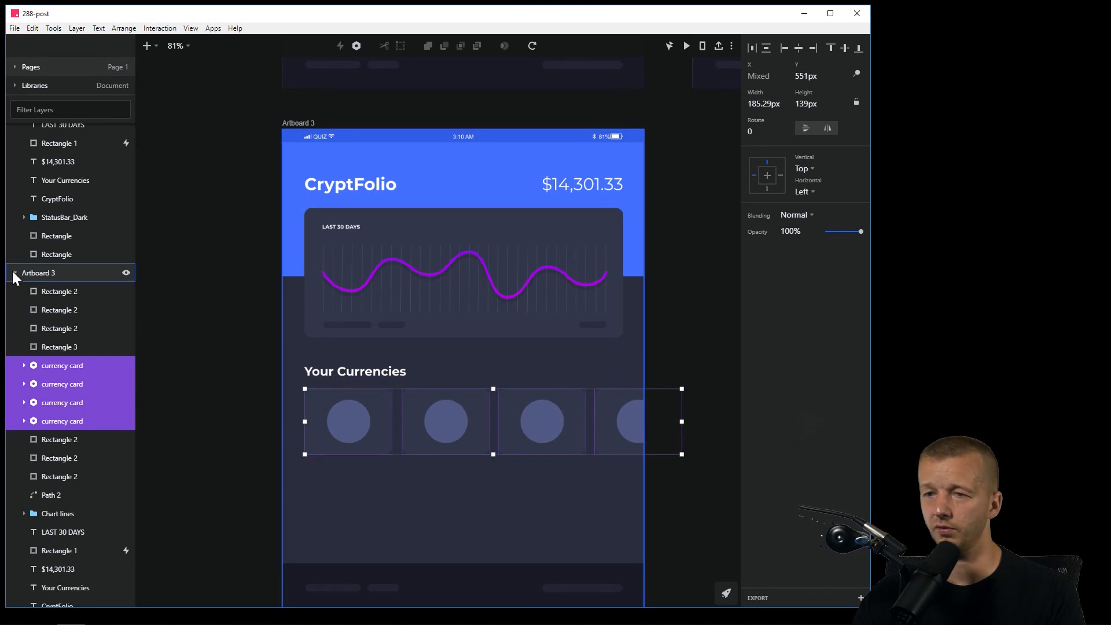
left_click_drag(359, 425, 304, 419)
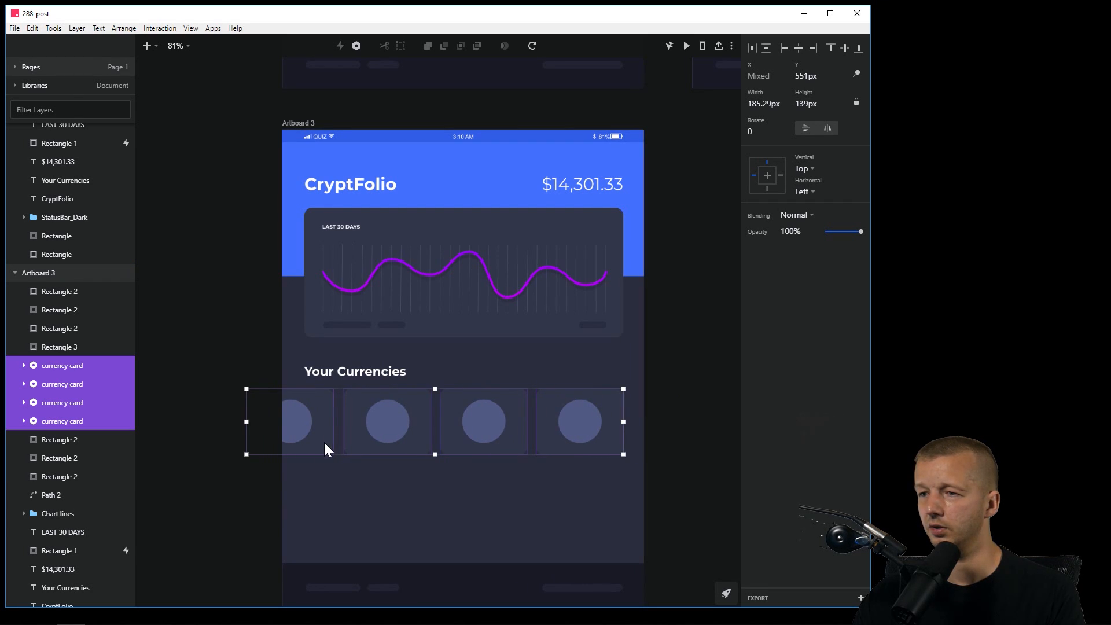
left_click(258, 503)
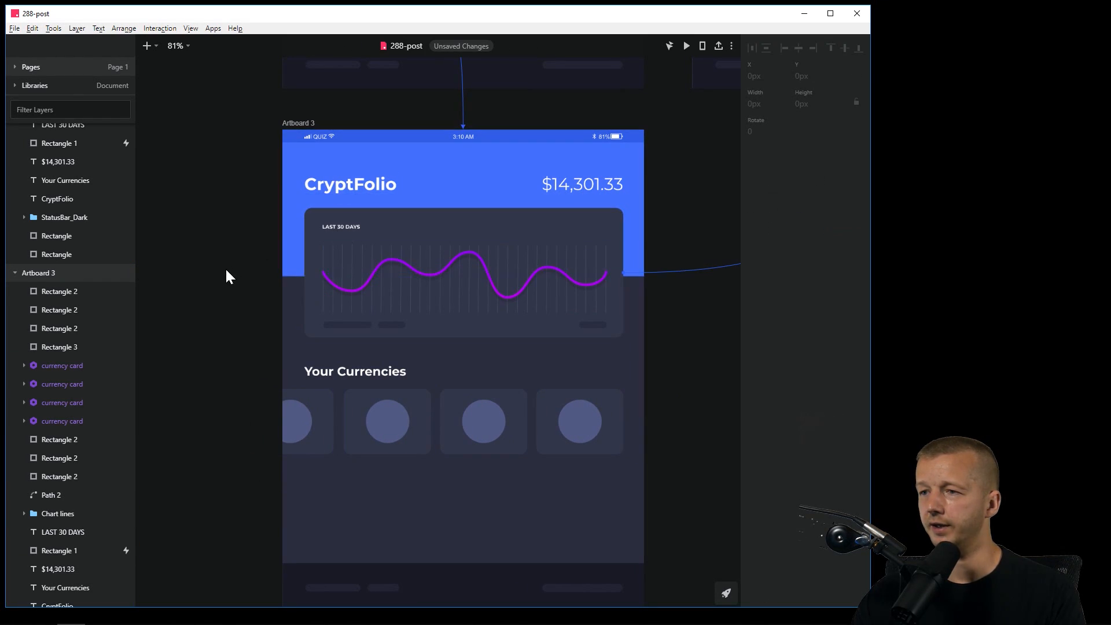
Preview the prototype to test dragging the second currency card left, and close the preview.
scroll(230, 267, "down", 2)
scroll(231, 266, "up", 3)
scroll(232, 265, "down", 1)
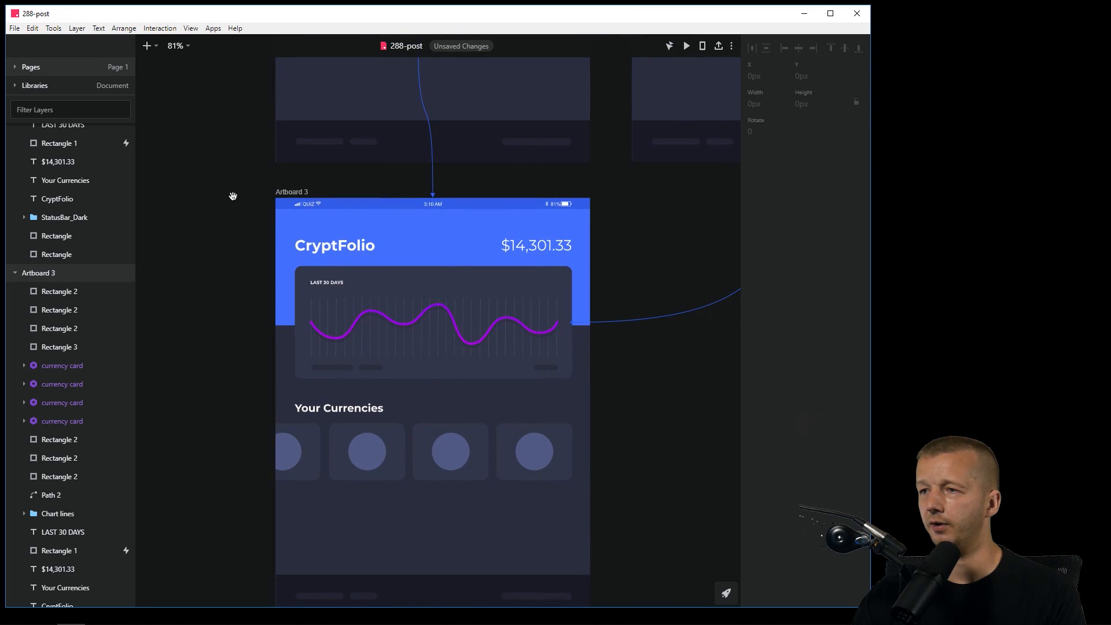
scroll(234, 225, "down", 2)
scroll(214, 213, "up", 2)
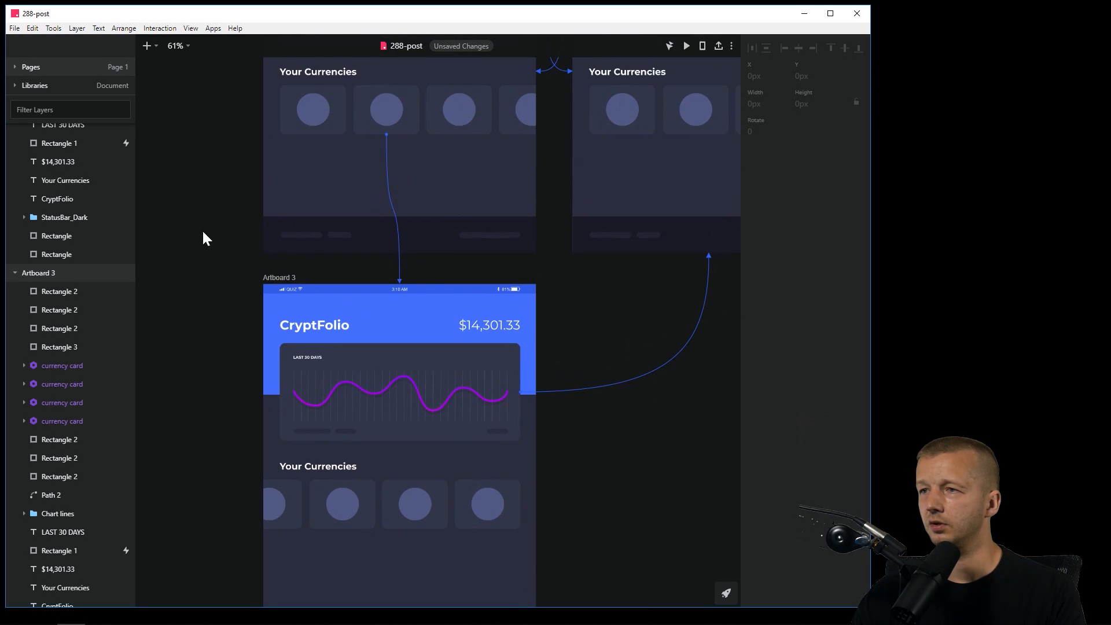
scroll(207, 238, "up", 3)
left_click(686, 47)
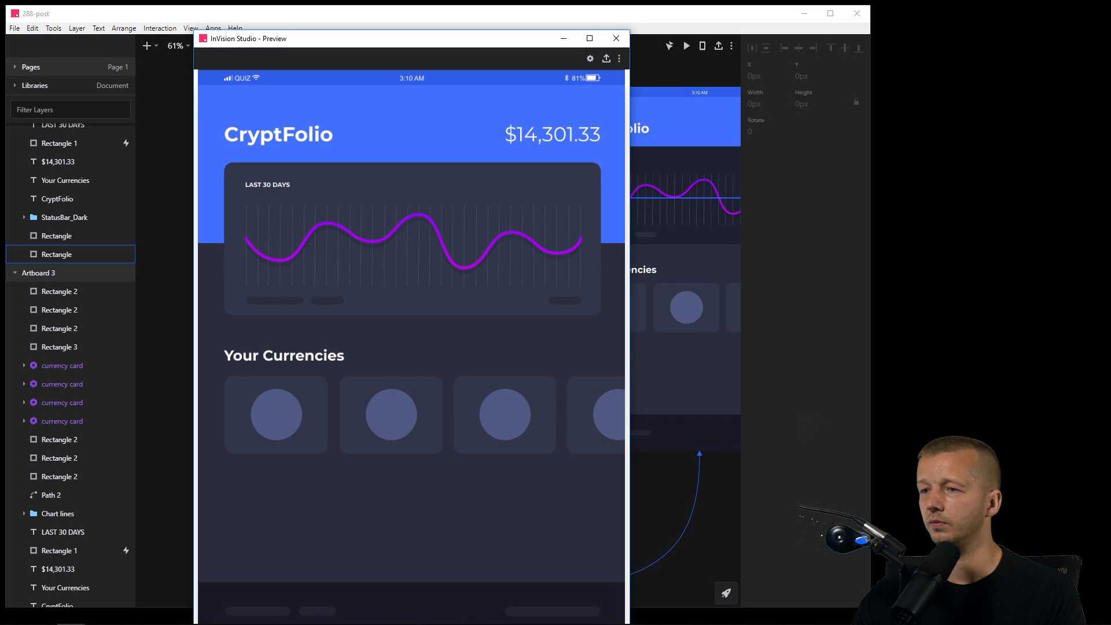
left_click_drag(478, 435, 398, 446)
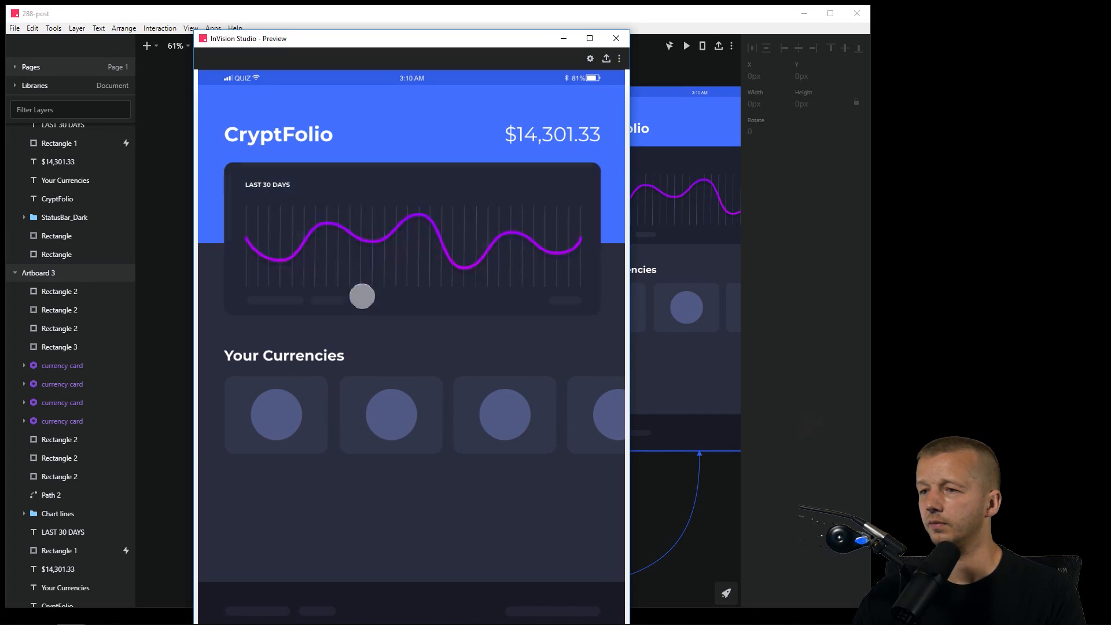
left_click(616, 38)
Change the Drag Left transition of Artboard 1's second currency card to Motion and test it in the preview.
left_click(414, 359)
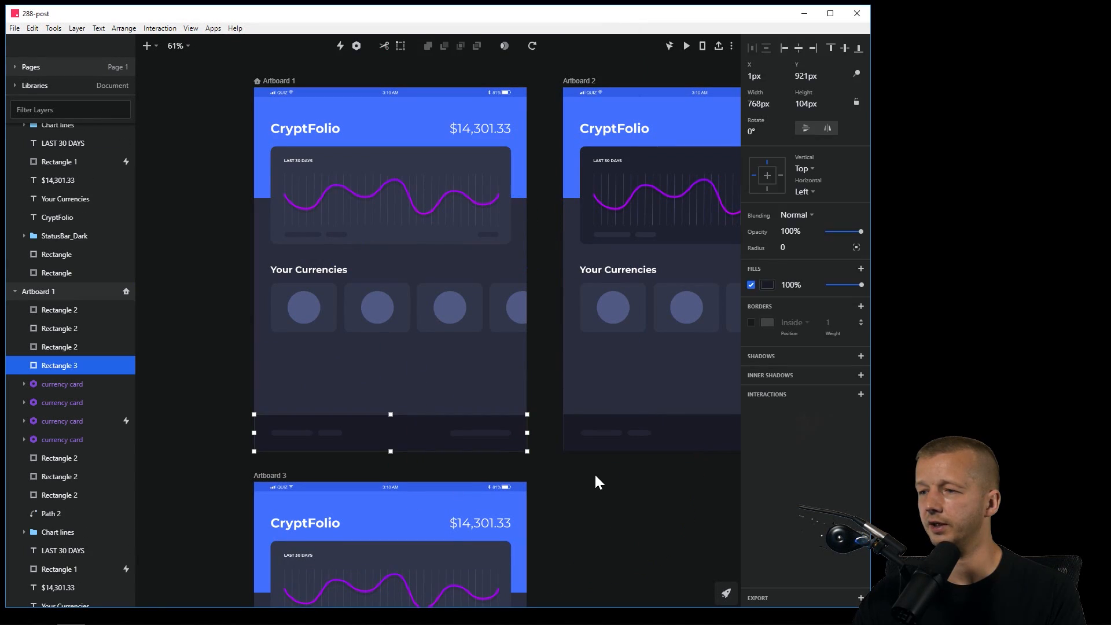
left_click(596, 479)
scroll(376, 376, "down", 4)
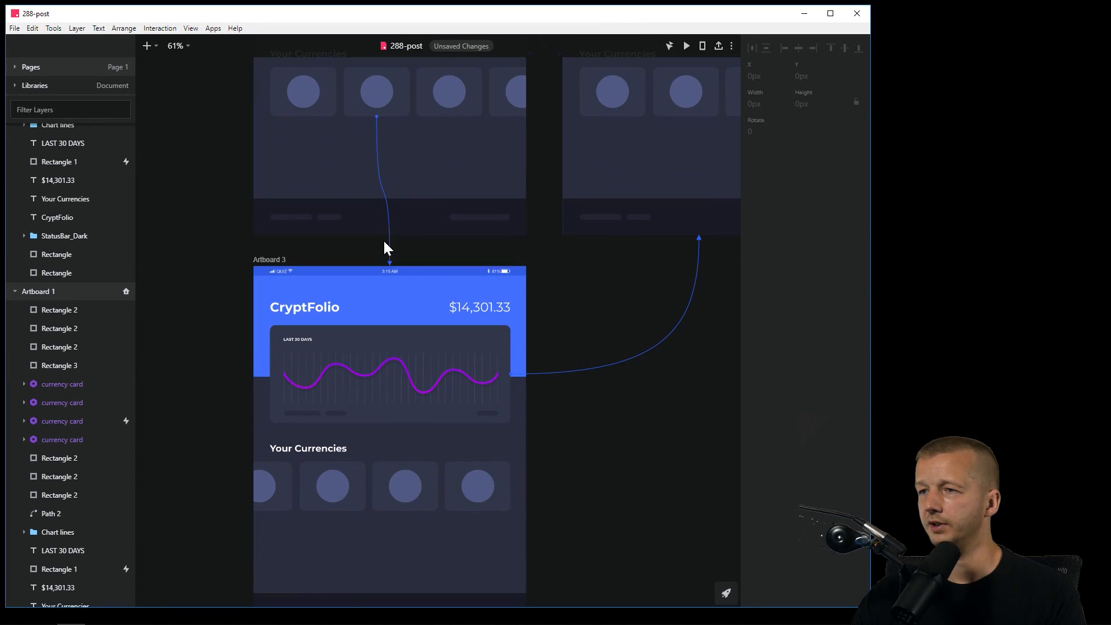
left_click(380, 98)
left_click(811, 397)
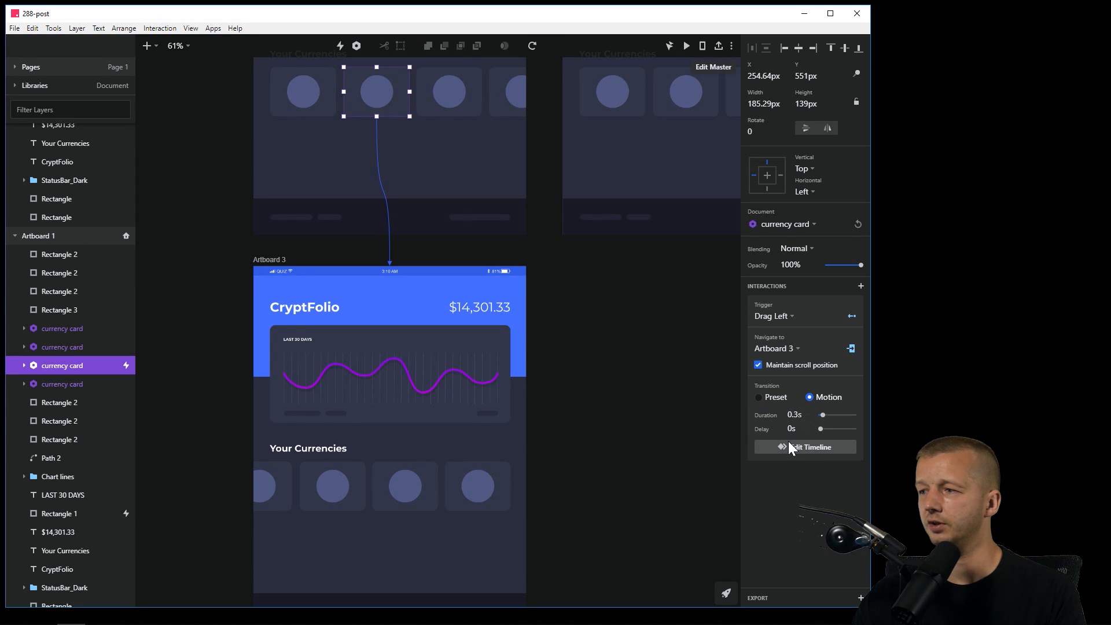
left_click(788, 447)
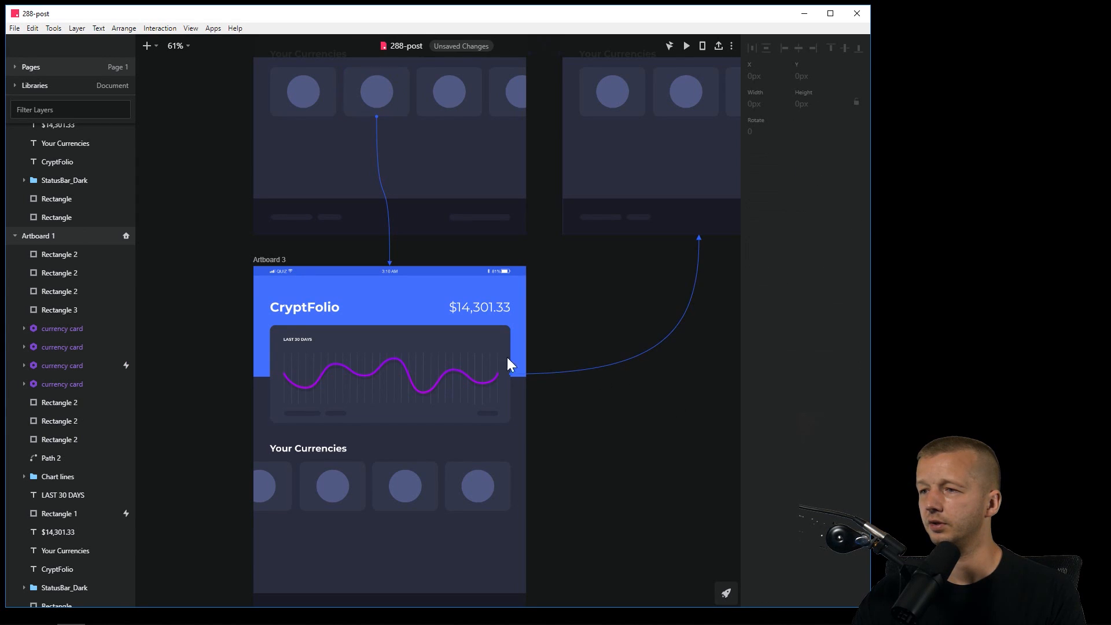
left_click(685, 46)
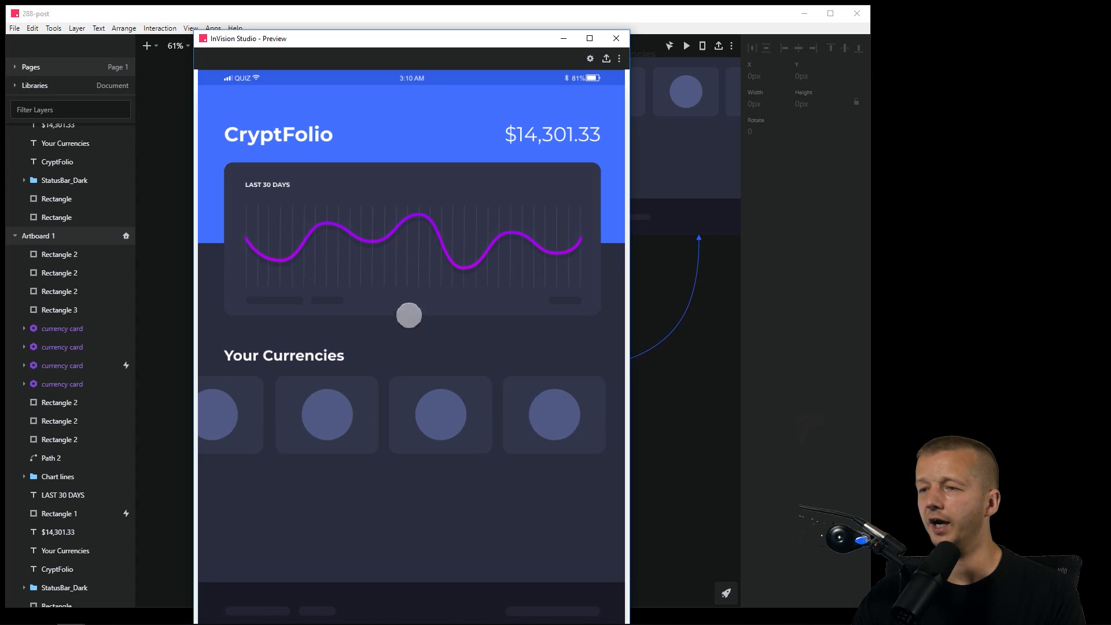
left_click(616, 38)
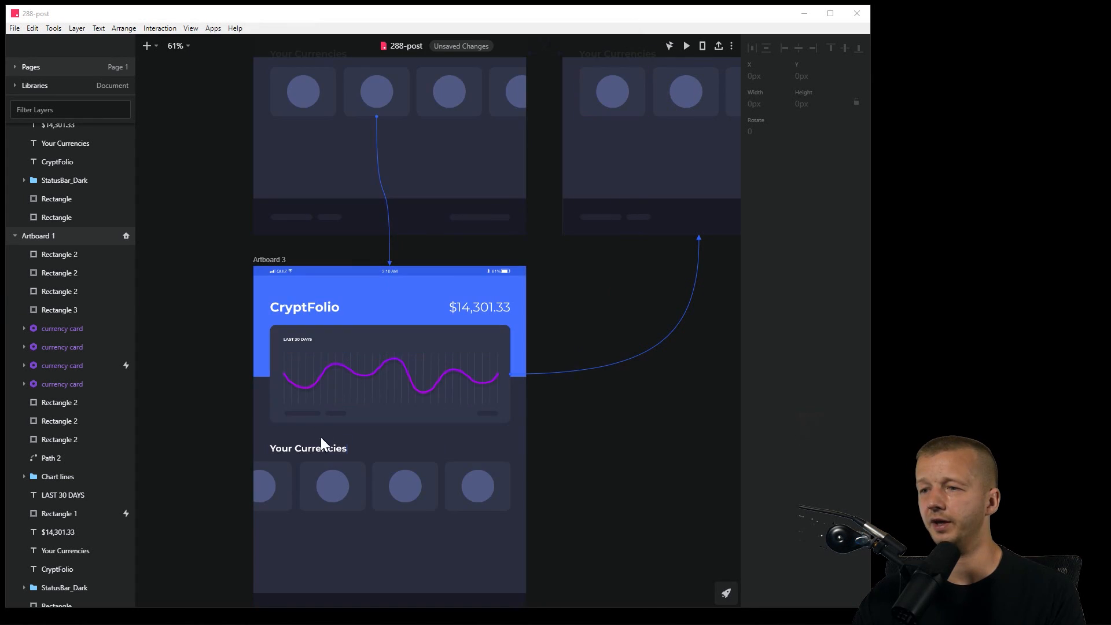
Give the second currency card on Artboard 3 a Click interaction to Artboard 1 with a Motion transition, and preview it.
left_click(335, 492)
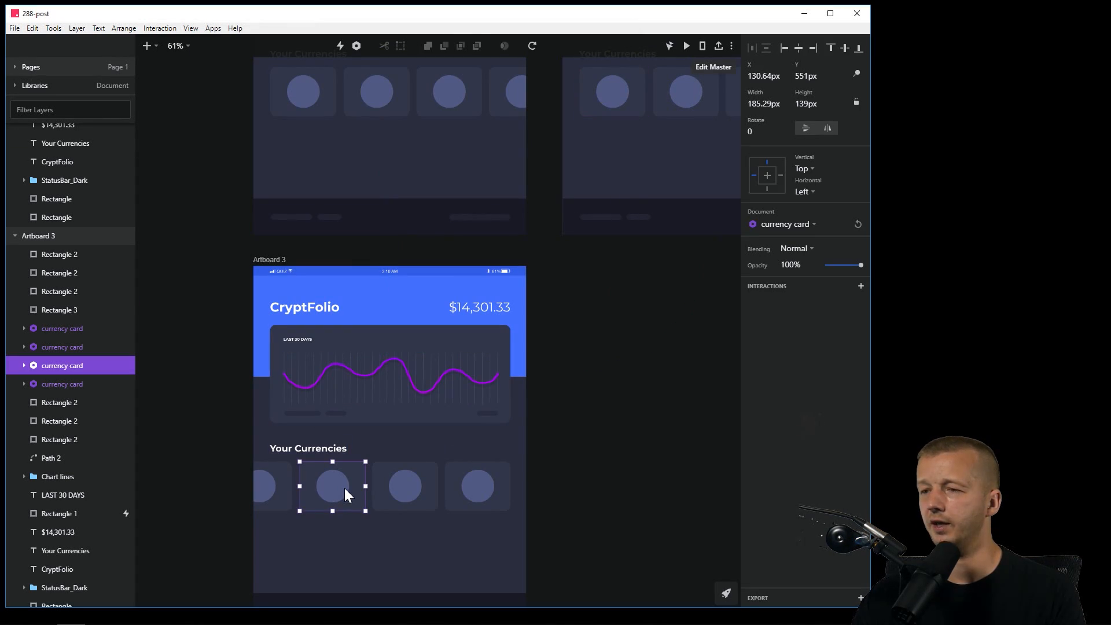
left_click(860, 286)
left_click(811, 398)
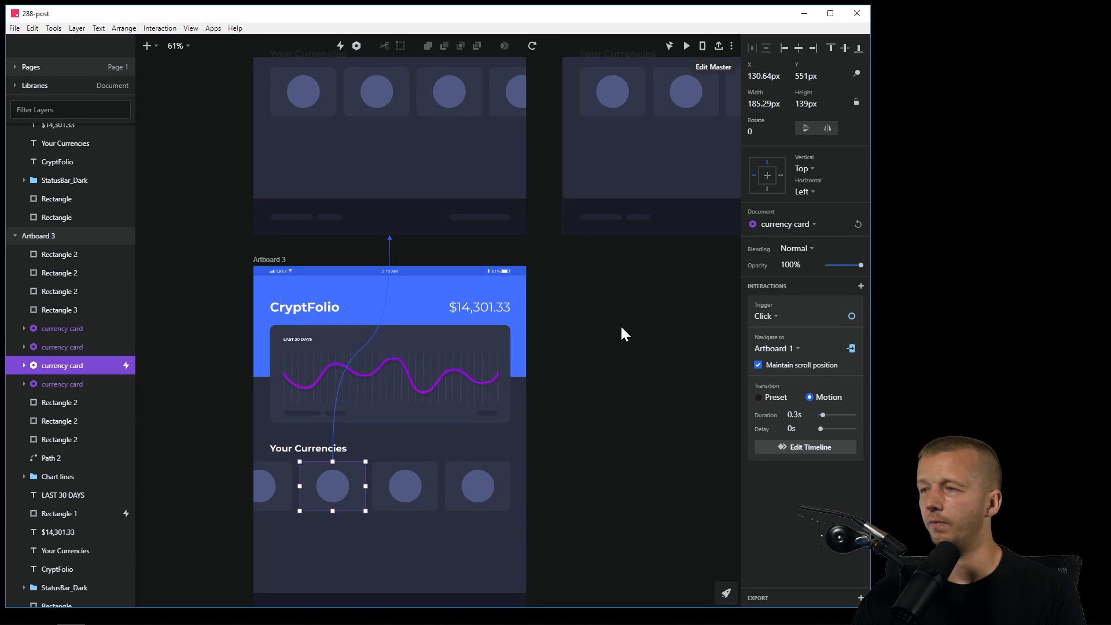
left_click(624, 334)
left_click(686, 46)
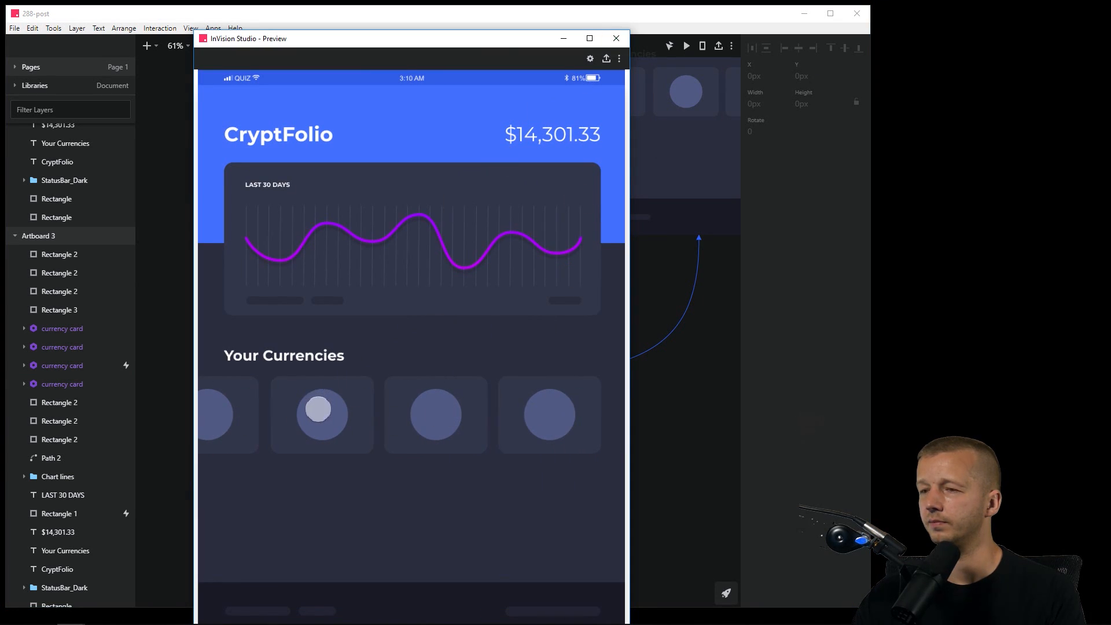
left_click(616, 38)
Change the interaction trigger of Artboard 3's second currency card to Drag Right and deselect the card.
left_click(328, 470)
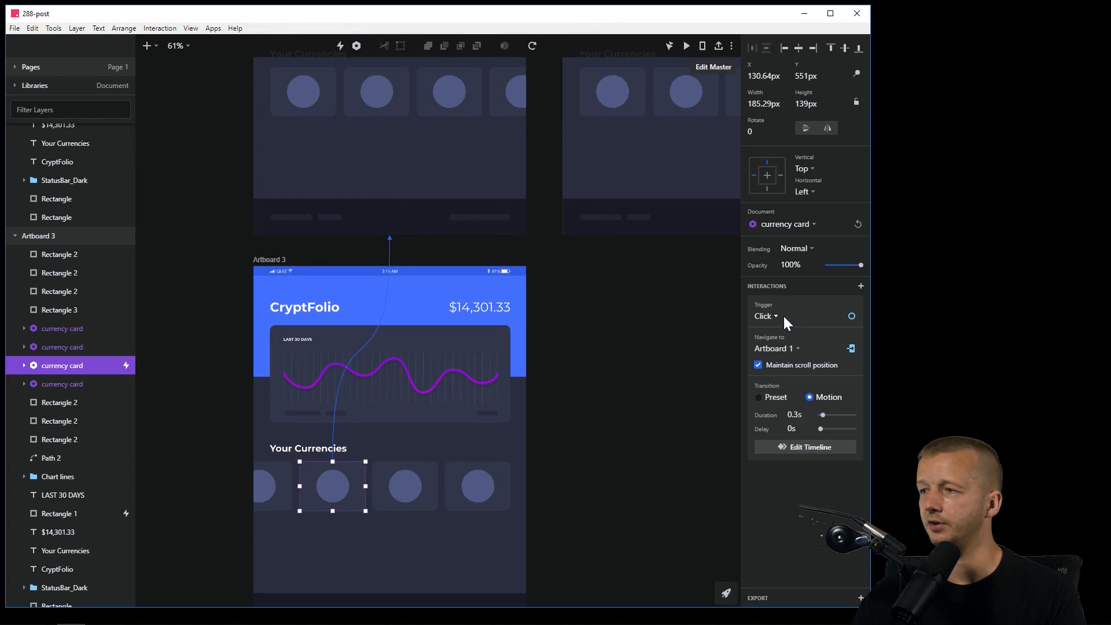
left_click(774, 318)
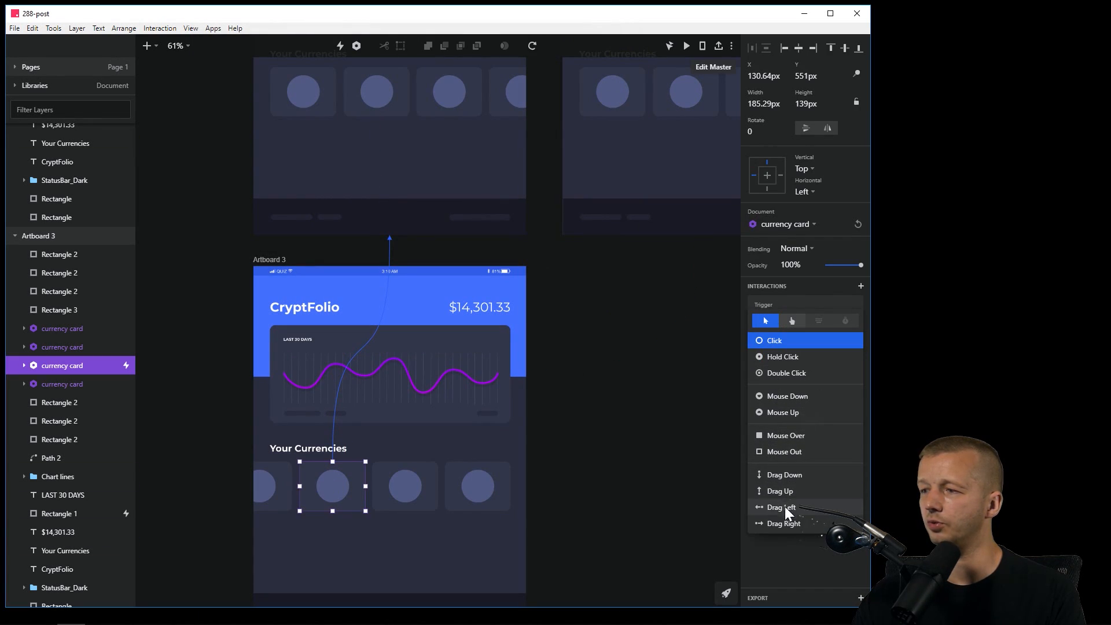
left_click(782, 523)
left_click(617, 458)
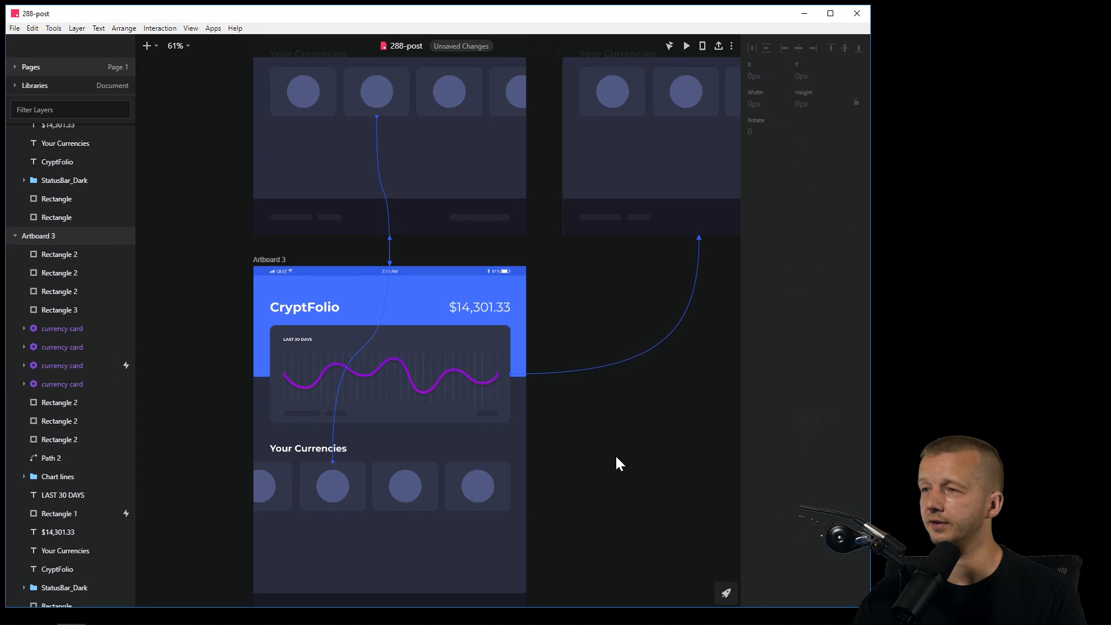
Preview the prototype to test dragging the currency cards left and right, and close the preview.
left_click(685, 46)
left_click_drag(417, 403, 397, 414)
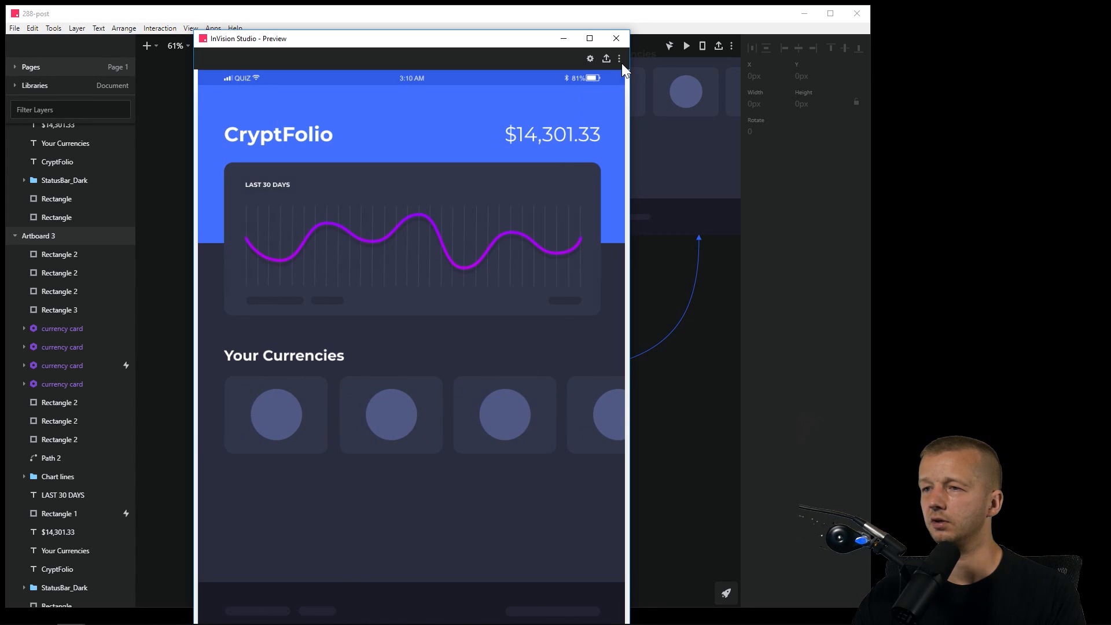
left_click(616, 39)
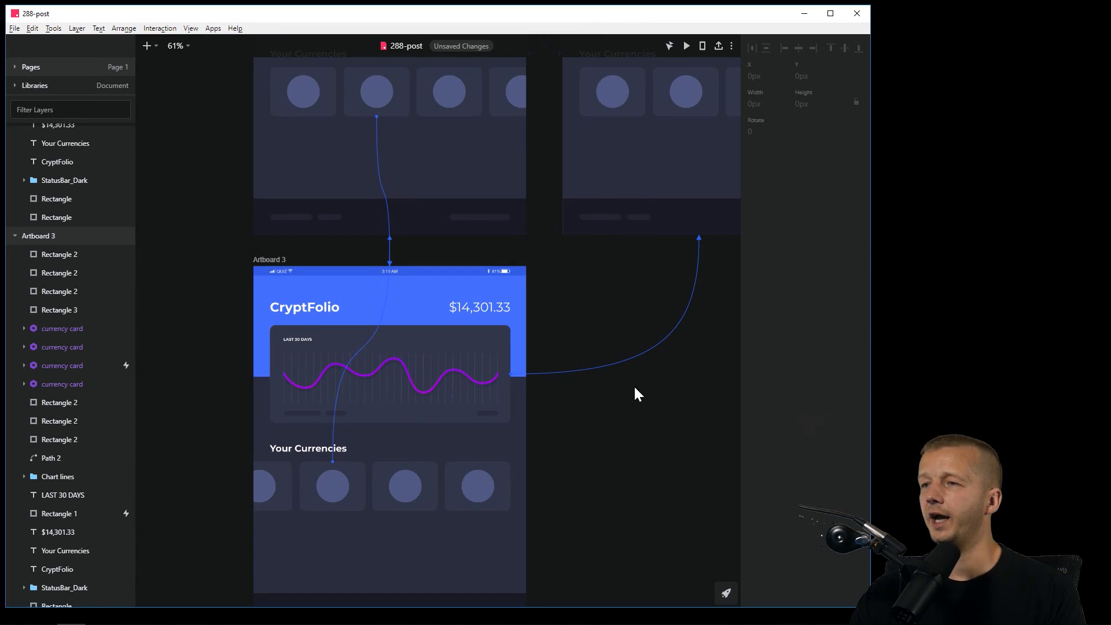
scroll(635, 388, "down", 3)
scroll(638, 336, "up", 3)
scroll(638, 339, "down", 1)
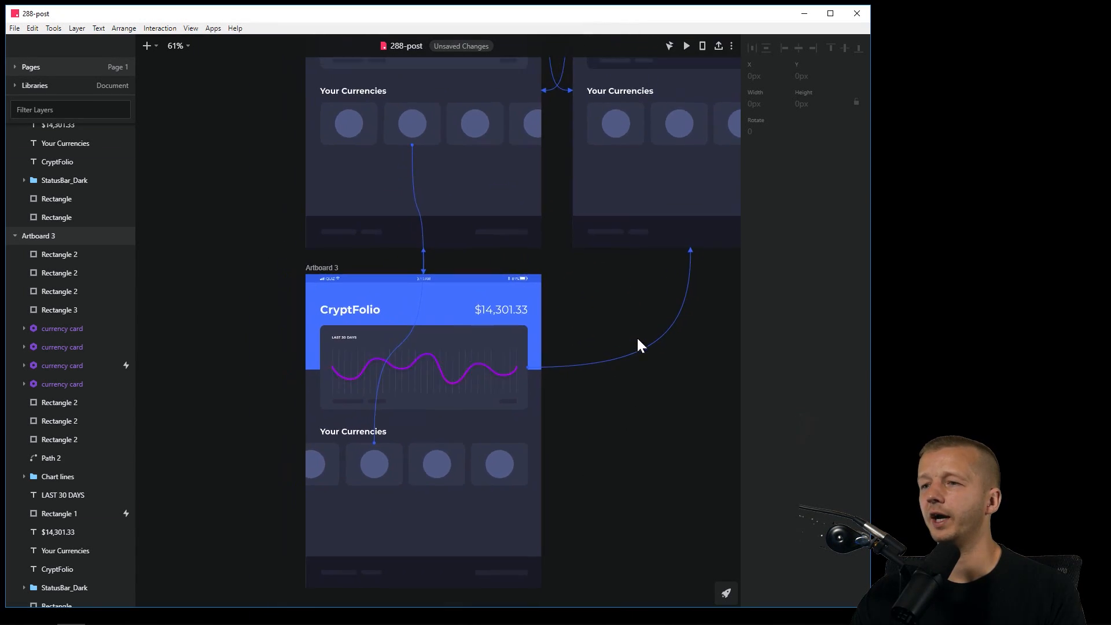
scroll(617, 399, "down", 1)
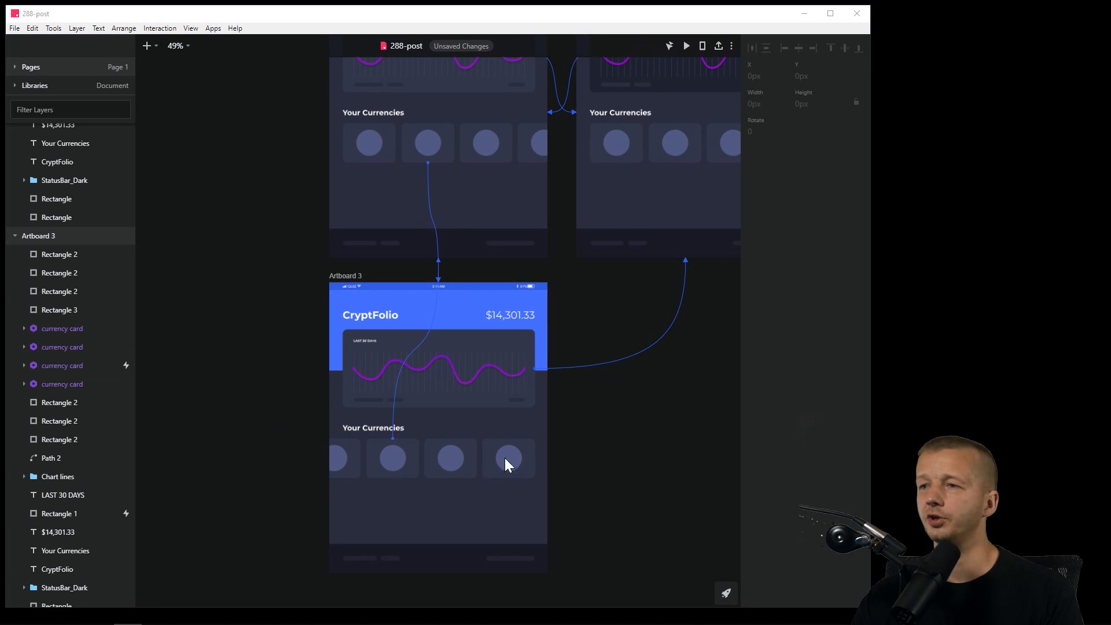
left_click(640, 402)
scroll(643, 402, "down", 4)
scroll(644, 386, "up", 3)
scroll(646, 365, "down", 1)
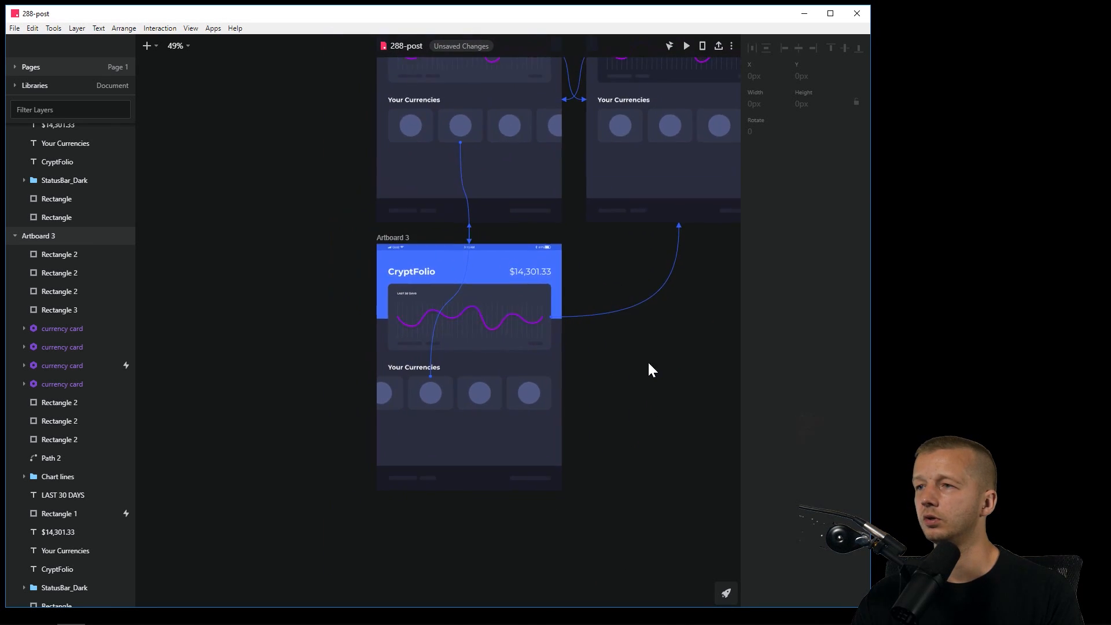
Duplicate Artboard 1 and place the copy beside Artboard 3, directly below Artboard 2.
key("ctrl+0")
left_click(255, 97)
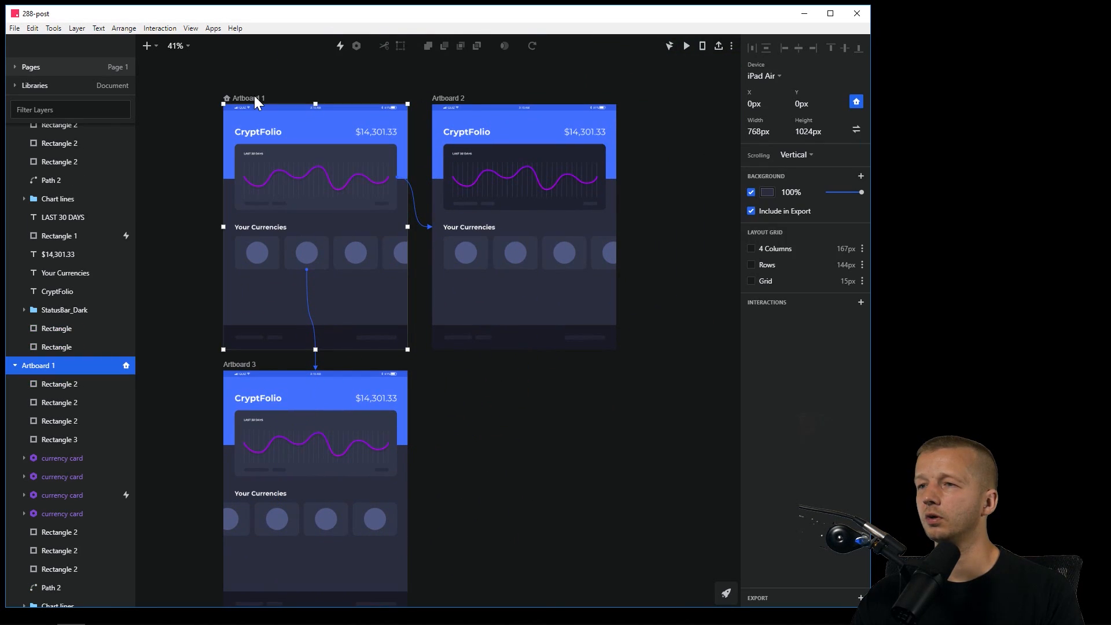
key("ctrl+d")
left_click_drag(649, 99, 443, 366)
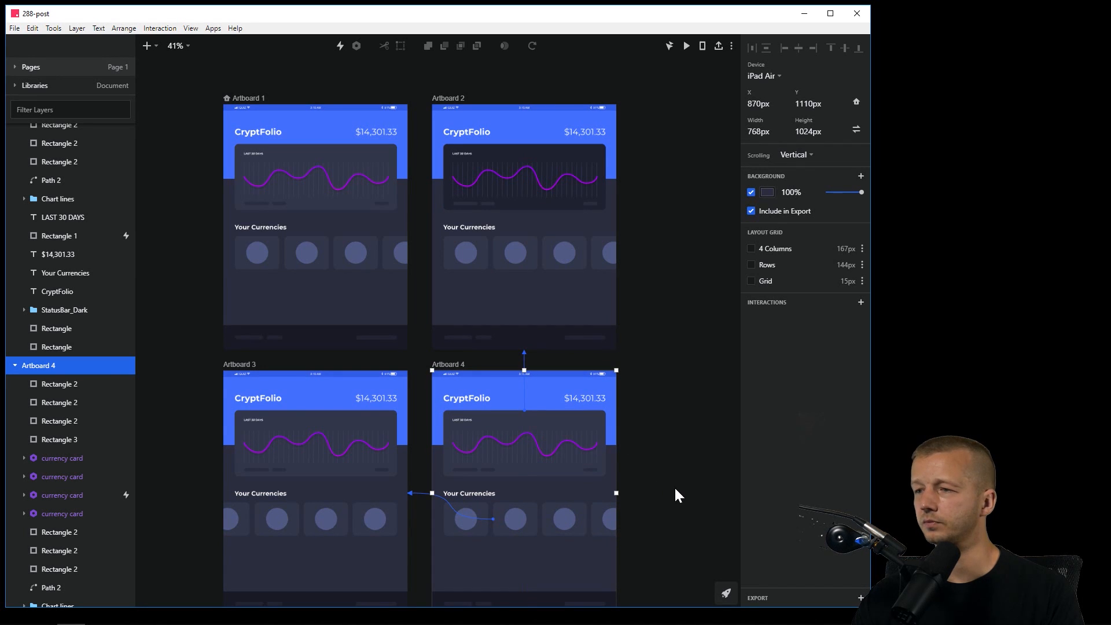
Delete the chart lines, placeholder bars, chart curve, chart card background and LAST 30 DAYS label from Artboard 4.
scroll(675, 486, "up", 4)
scroll(673, 489, "down", 8)
scroll(672, 466, "up", 2)
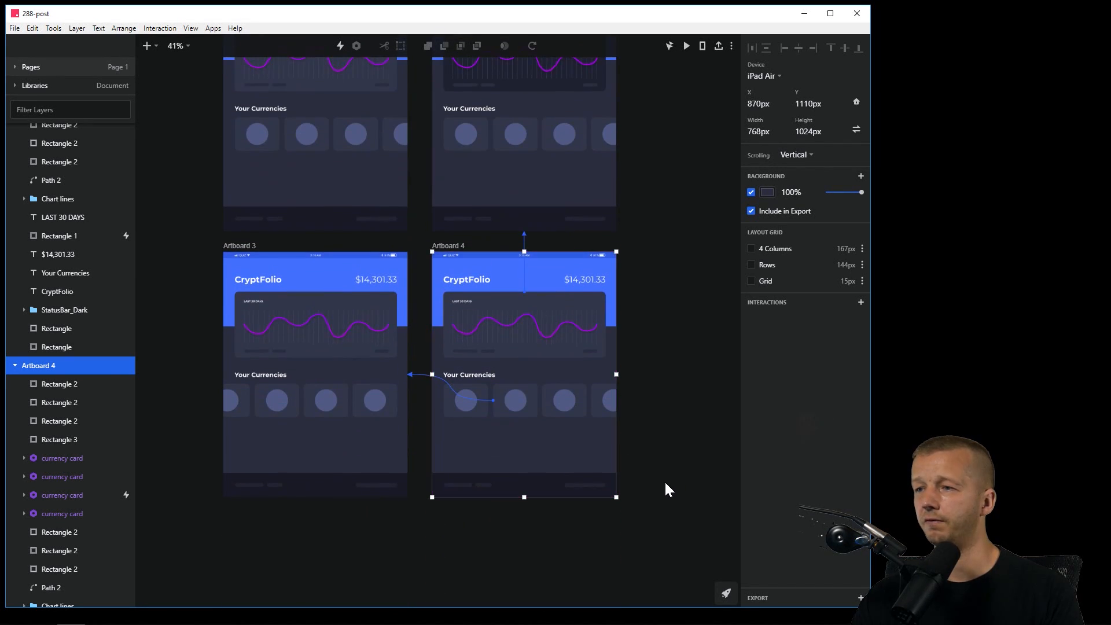
scroll(665, 480, "up", 3)
left_click(436, 279)
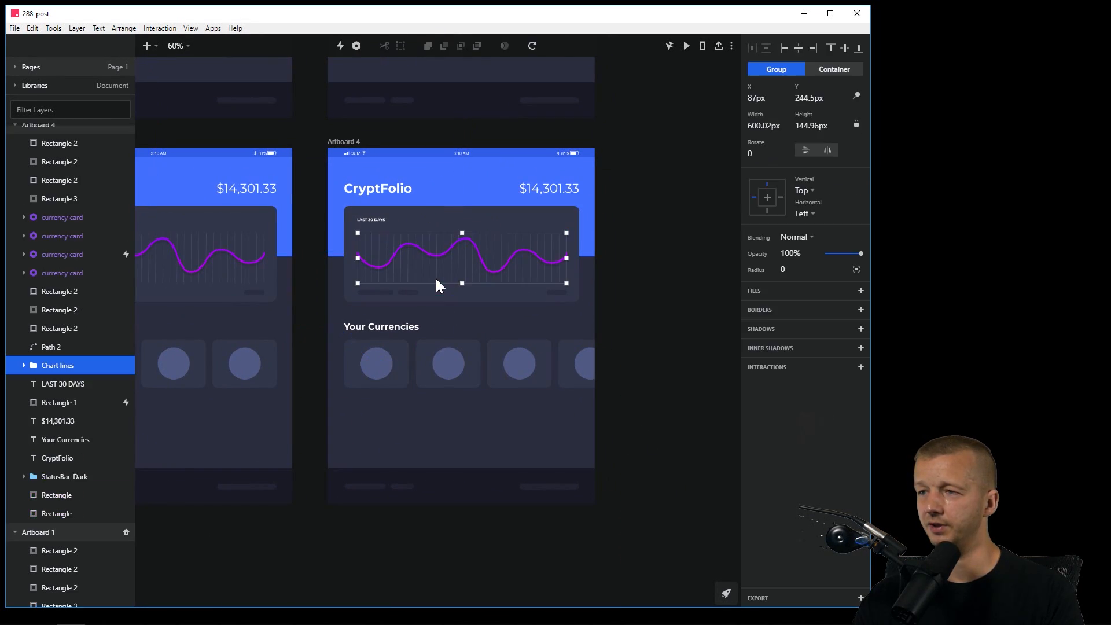
left_click(376, 291)
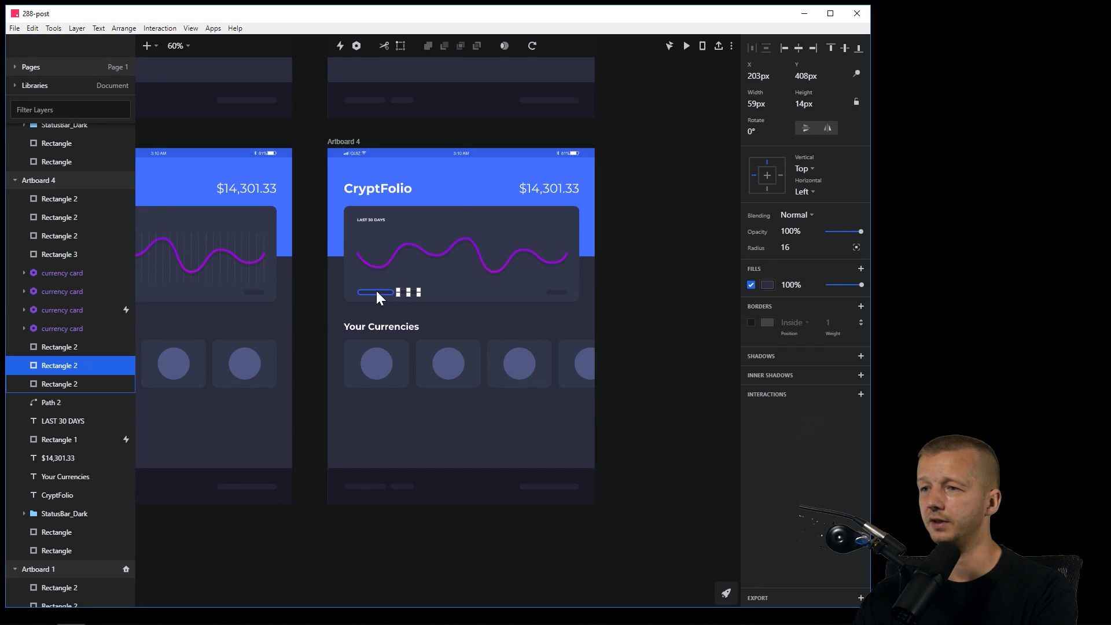
left_click(452, 284, "shift")
key("Delete")
left_click(422, 252)
key("Delete")
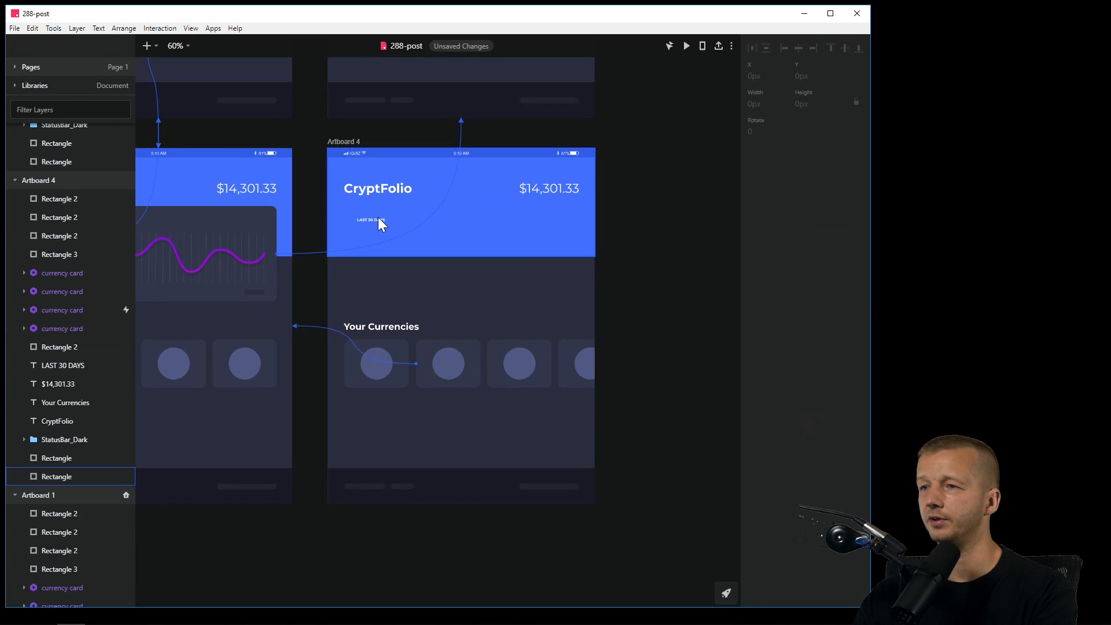
left_click(377, 220)
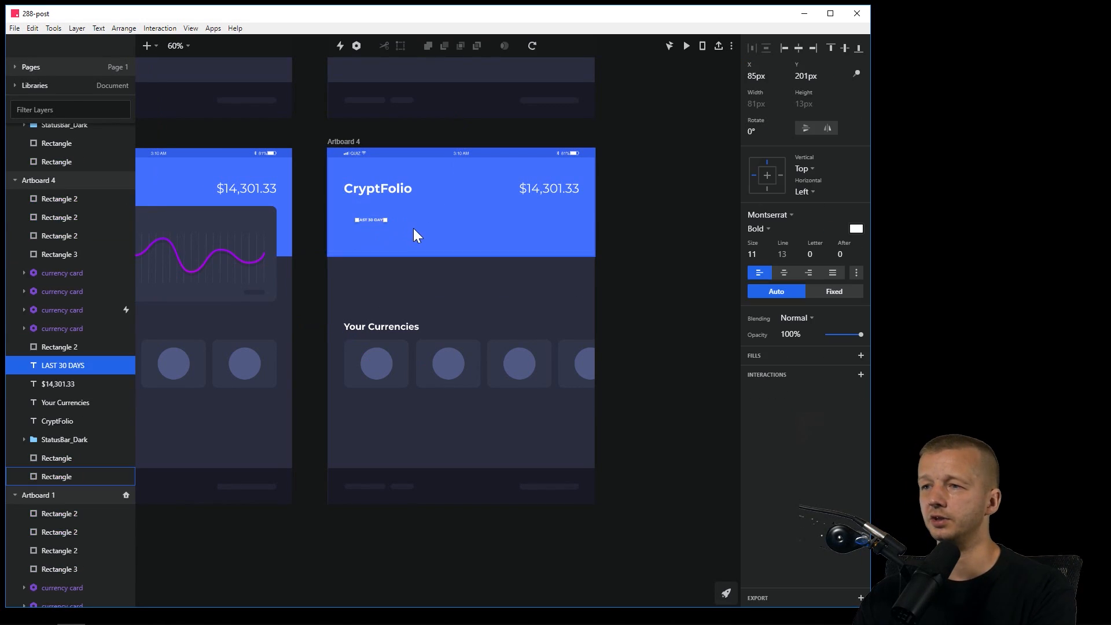
key("Delete")
Shorten Artboard 4's blue header rectangle to 175px high and shift the CryptFolio title right to X 83px.
left_click(443, 242)
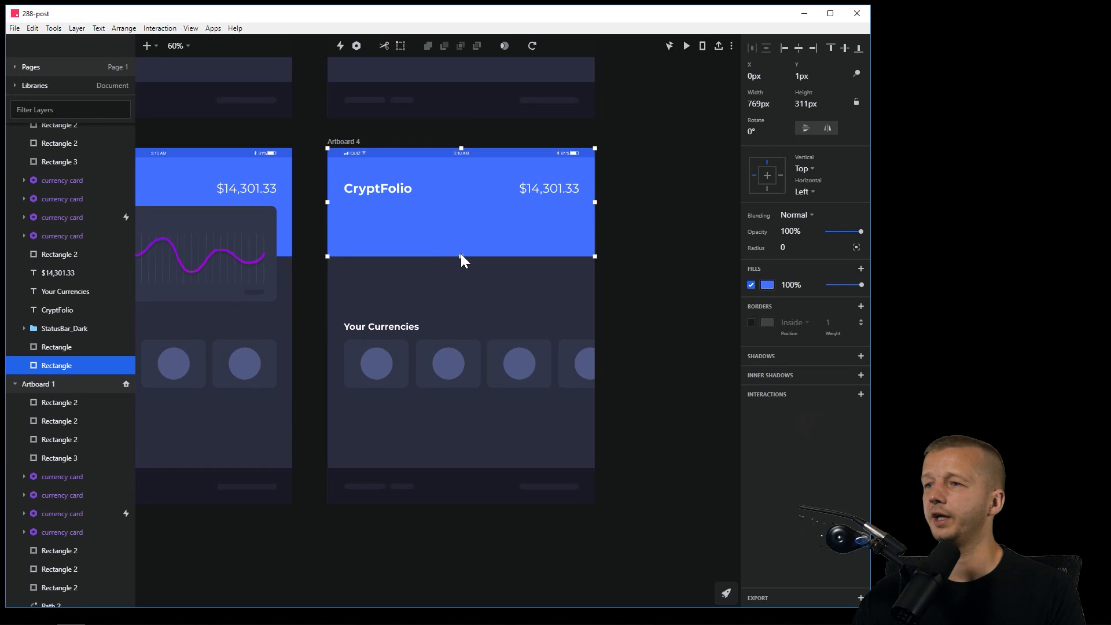
left_click_drag(460, 256, 461, 209)
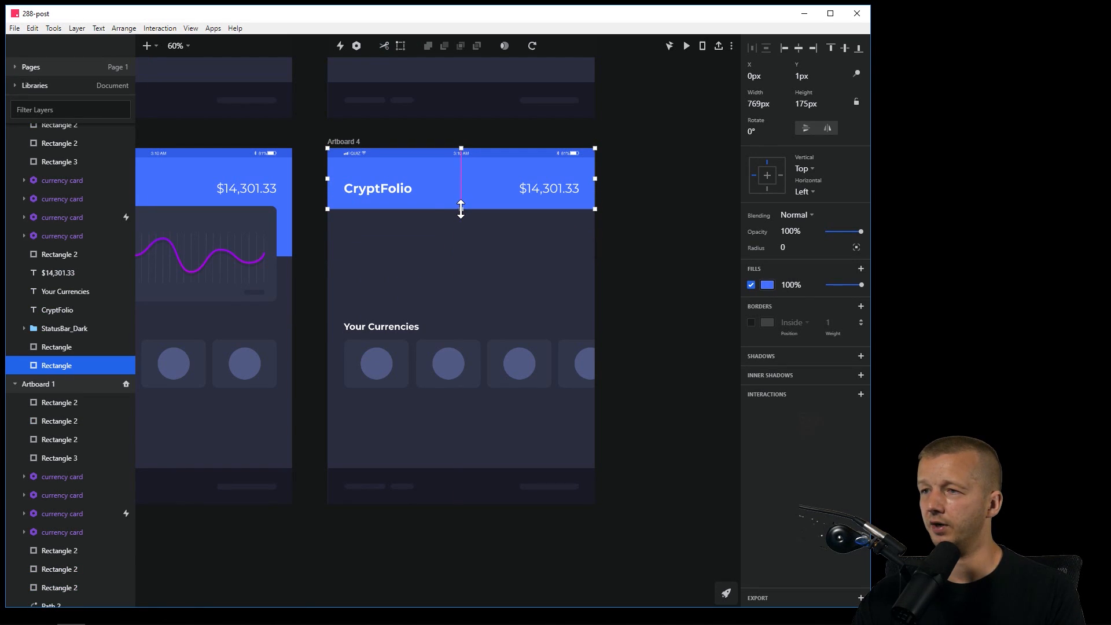
left_click_drag(380, 190, 390, 188)
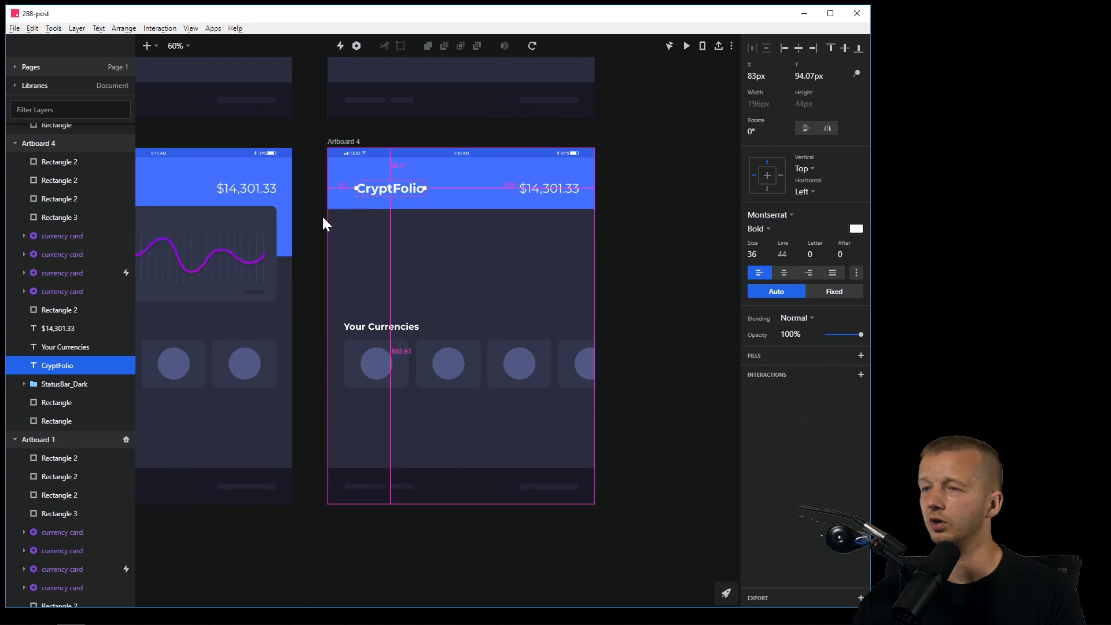
Draw a closed left-pointing triangle about 12 by 24px with the Pen tool, just left of Artboard 4's CryptFolio title.
scroll(322, 231, "up", 5)
scroll(312, 273, "down", 3)
scroll(307, 325, "up", 4)
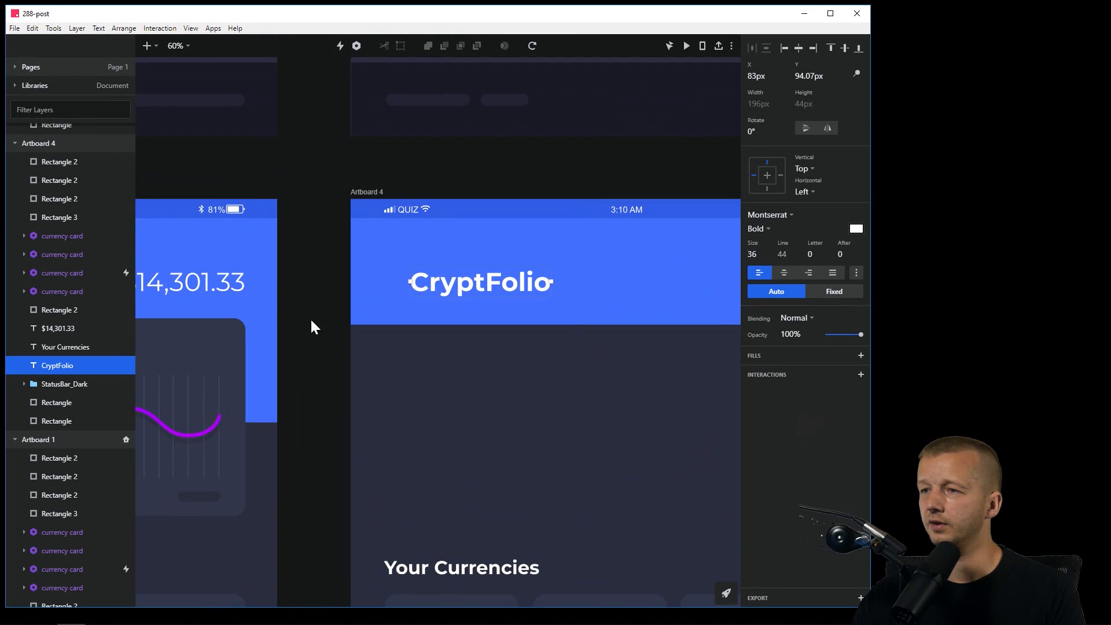
left_click(313, 328)
left_click(146, 45)
left_click(156, 119)
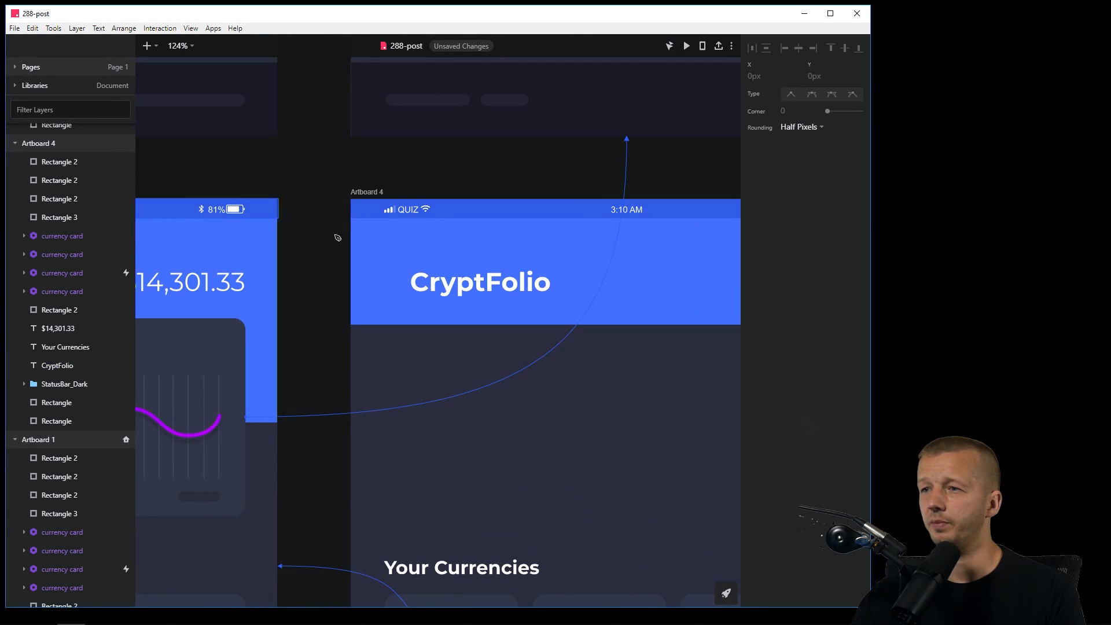
left_click(383, 282)
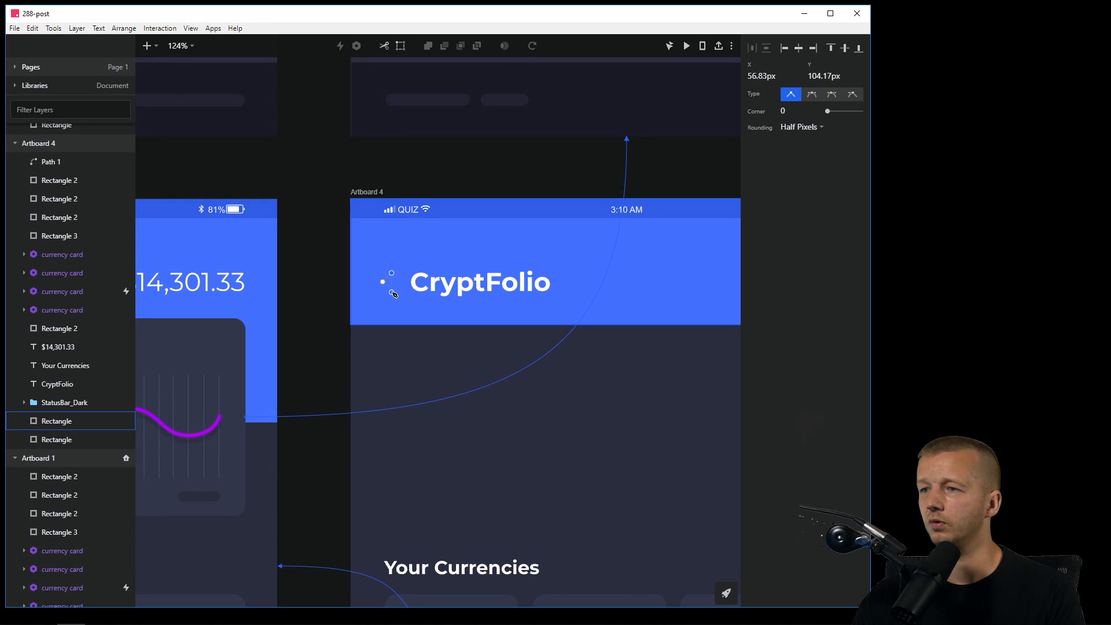
left_click(392, 293)
left_click(383, 282)
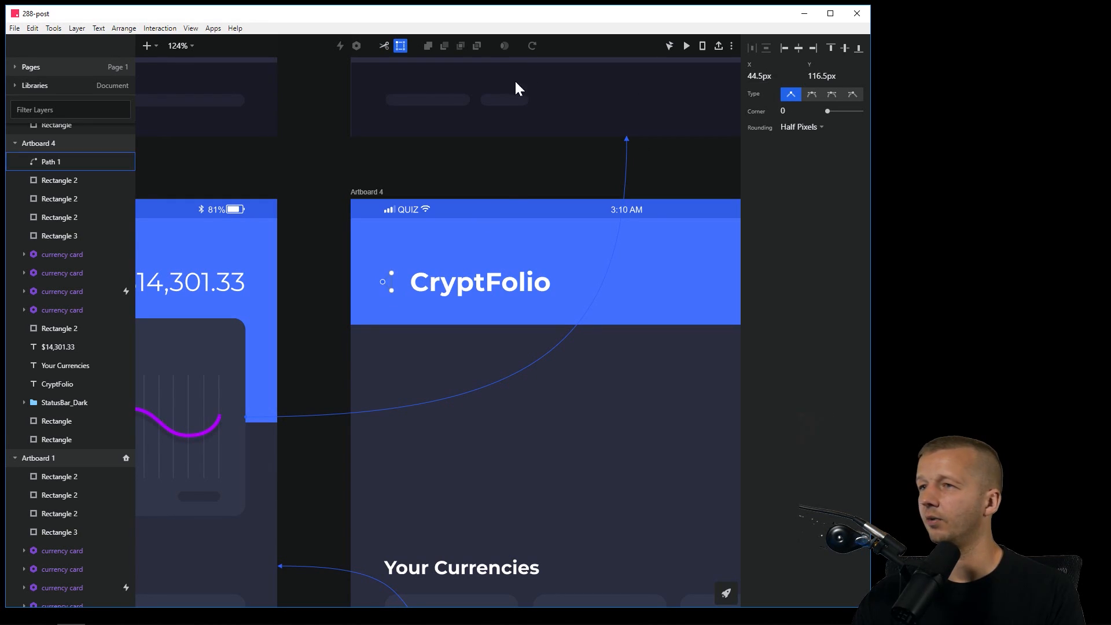
key("Escape")
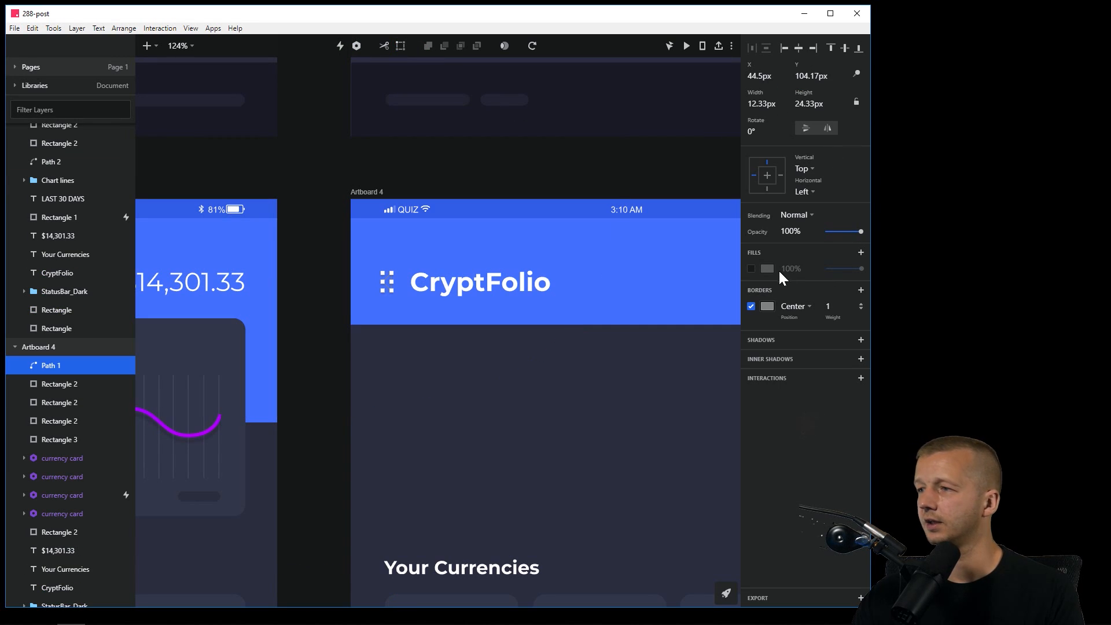
Give the triangle back arrow a white FFFFFF border and an enabled white FFFFFF fill, and clear the selection.
left_click(769, 307)
left_click_drag(761, 356, 717, 322)
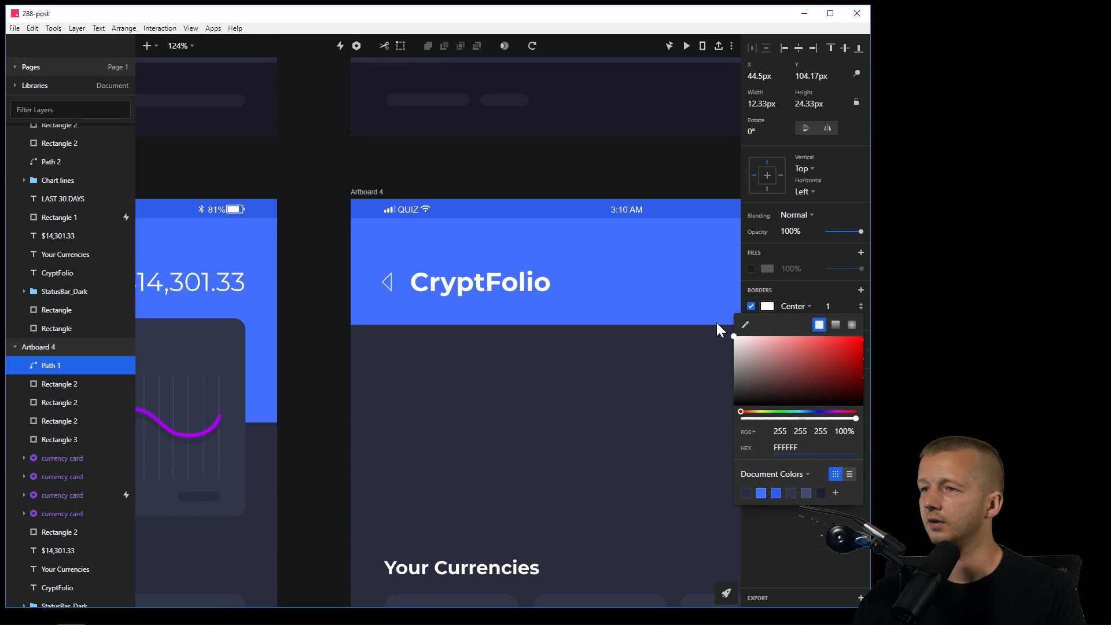
left_click(752, 265)
left_click(751, 268)
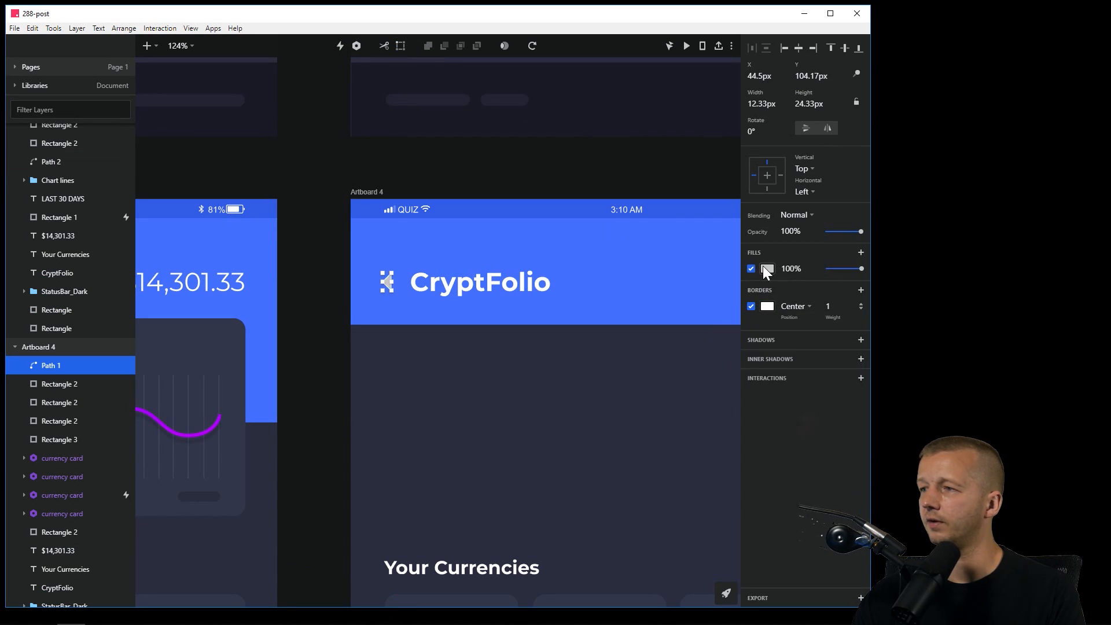
left_click(767, 269)
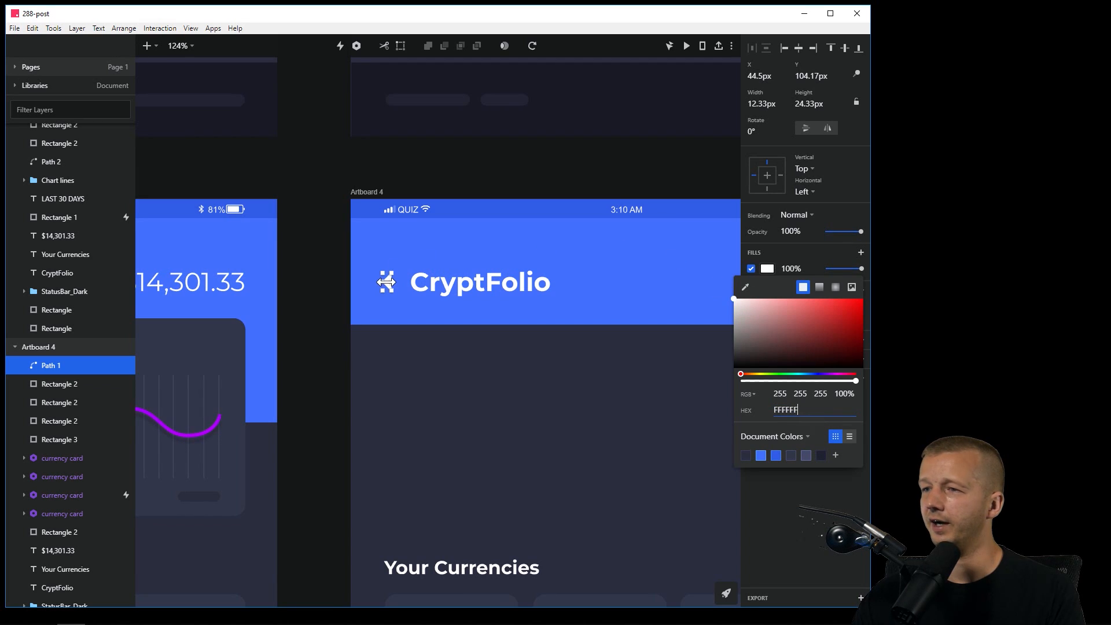
left_click(429, 280)
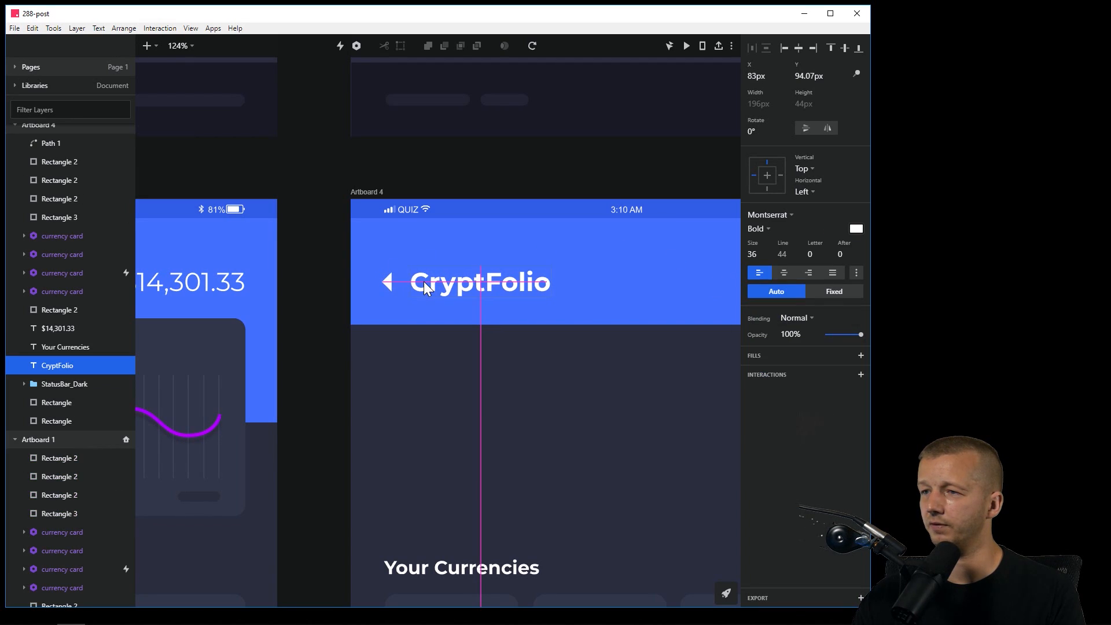
left_click(323, 234)
Delete the second, third and fourth currency cards from Artboard 4.
scroll(602, 374, "down", 4)
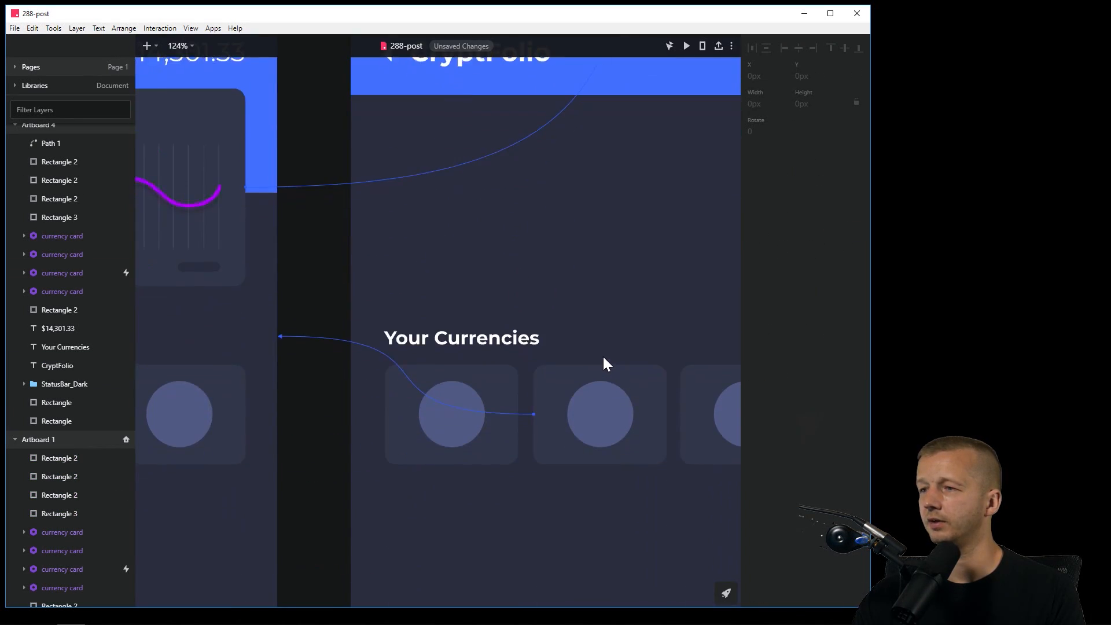
scroll(603, 356, "down", 5)
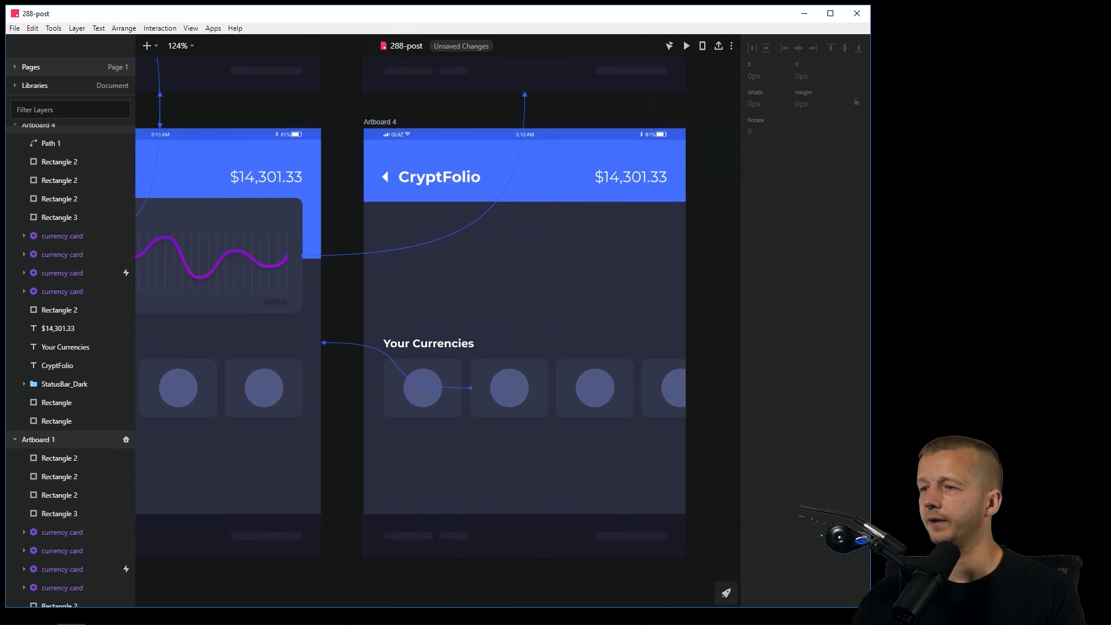
left_click(488, 395)
key("Delete")
left_click(572, 384)
key("Delete")
left_click(620, 392)
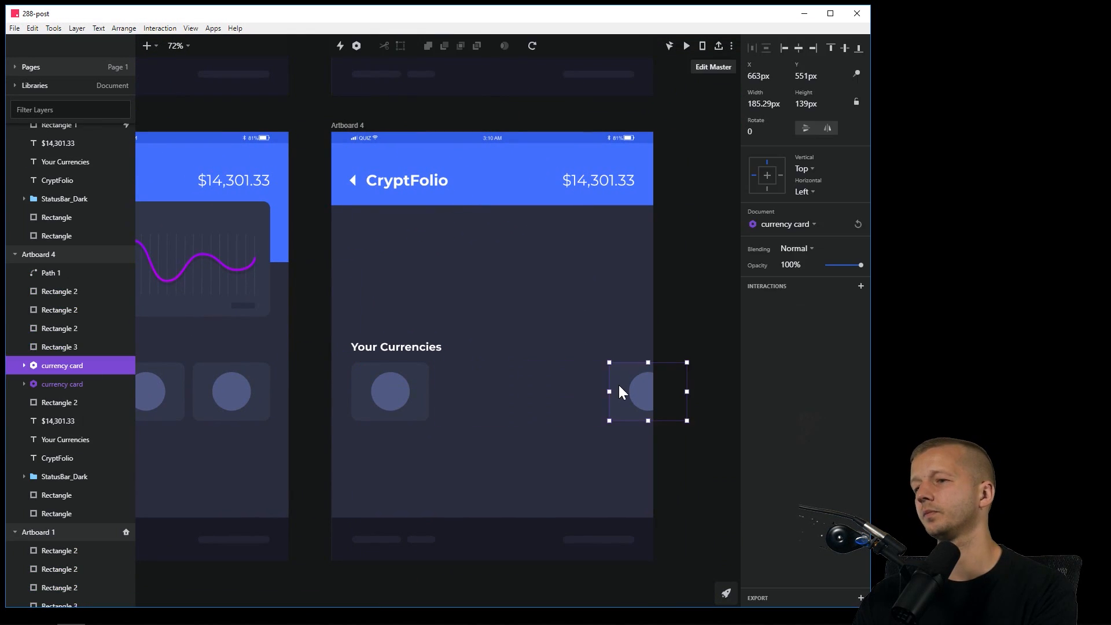
key("Delete")
Move Artboard 4's Your Currencies heading up under the header and the remaining currency card below it to X 49px, Y 270px.
left_click(394, 347)
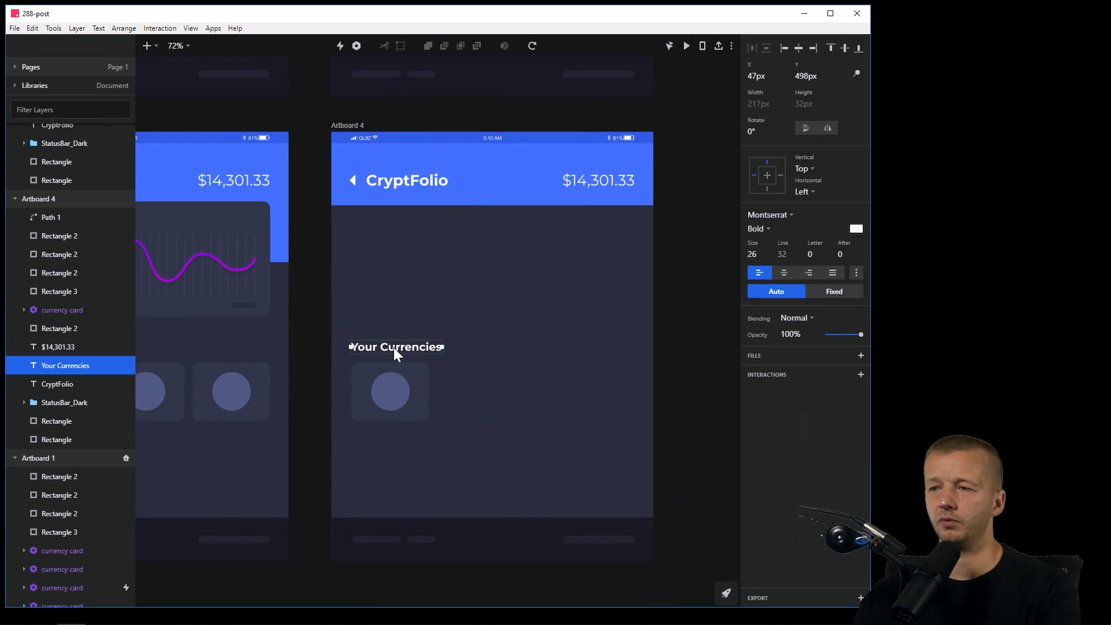
key("Delete")
key("ctrl+z")
left_click_drag(400, 345, 404, 221)
left_click(385, 389)
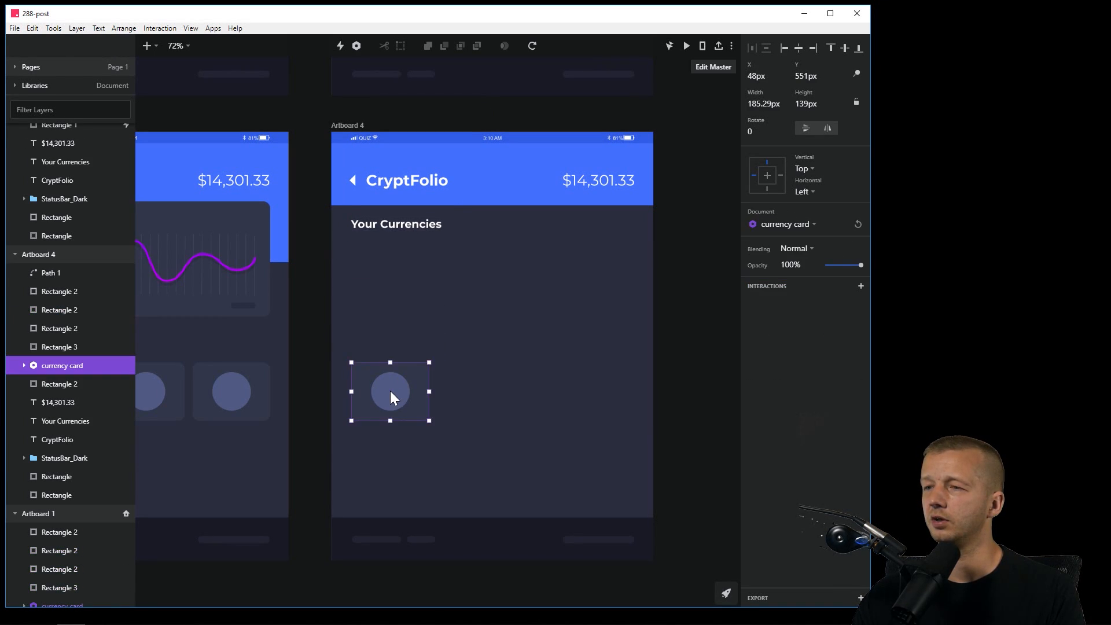
left_click_drag(391, 392, 387, 272)
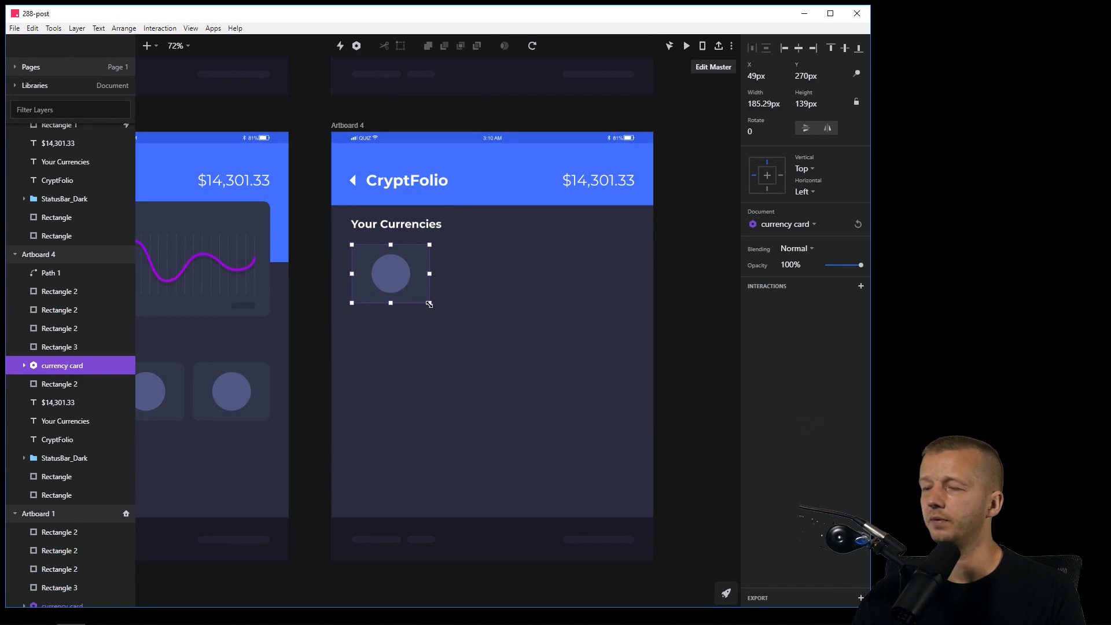
Enlarge Artboard 4's currency card to fill most of the area between the Your Currencies heading and the footer, and deselect it.
left_click_drag(429, 304, 636, 492)
left_click(684, 405)
scroll(440, 345, "down", 3)
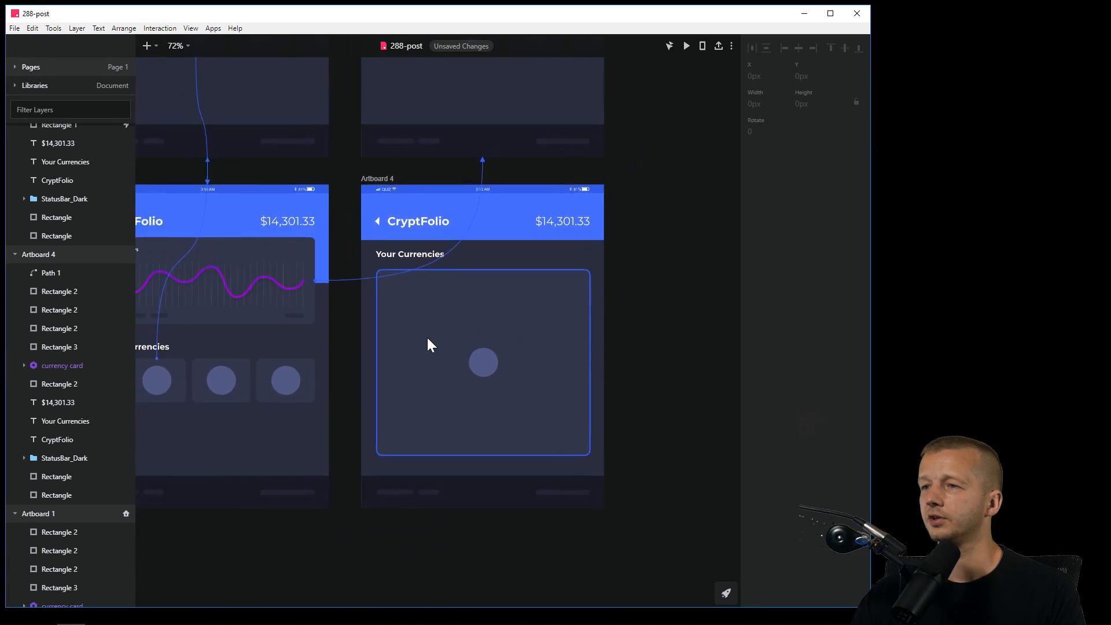
Add a second interaction to Artboard 1's second currency card, triggered by Click and navigating to Artboard 4.
scroll(428, 338, "up", 3)
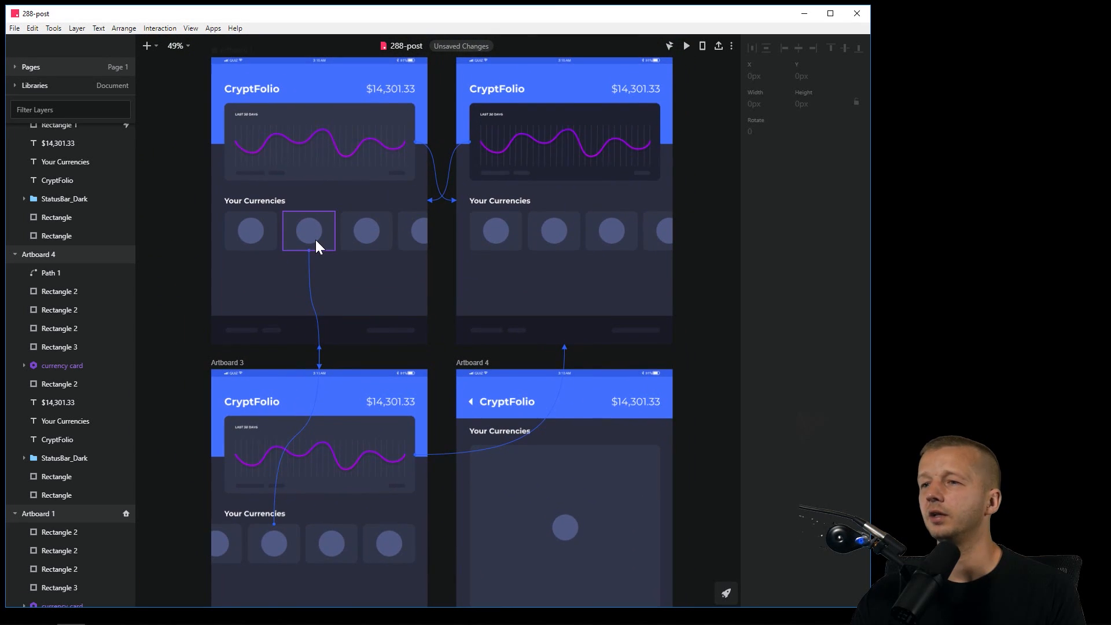
left_click(316, 246)
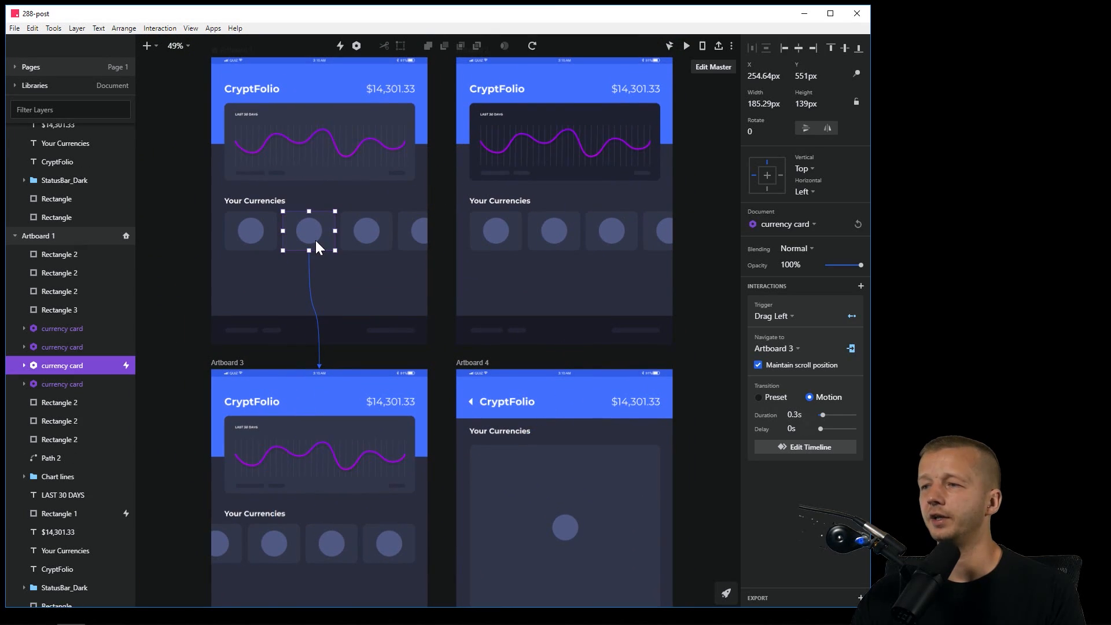
left_click(861, 286)
scroll(805, 475, "down", 1)
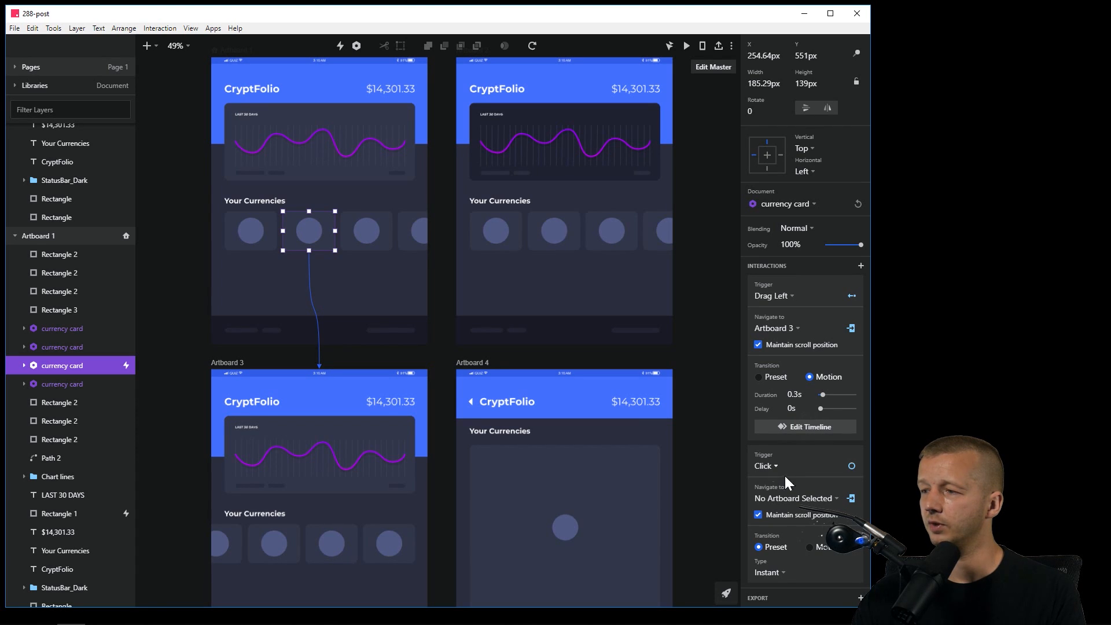
left_click(798, 497)
left_click(779, 491)
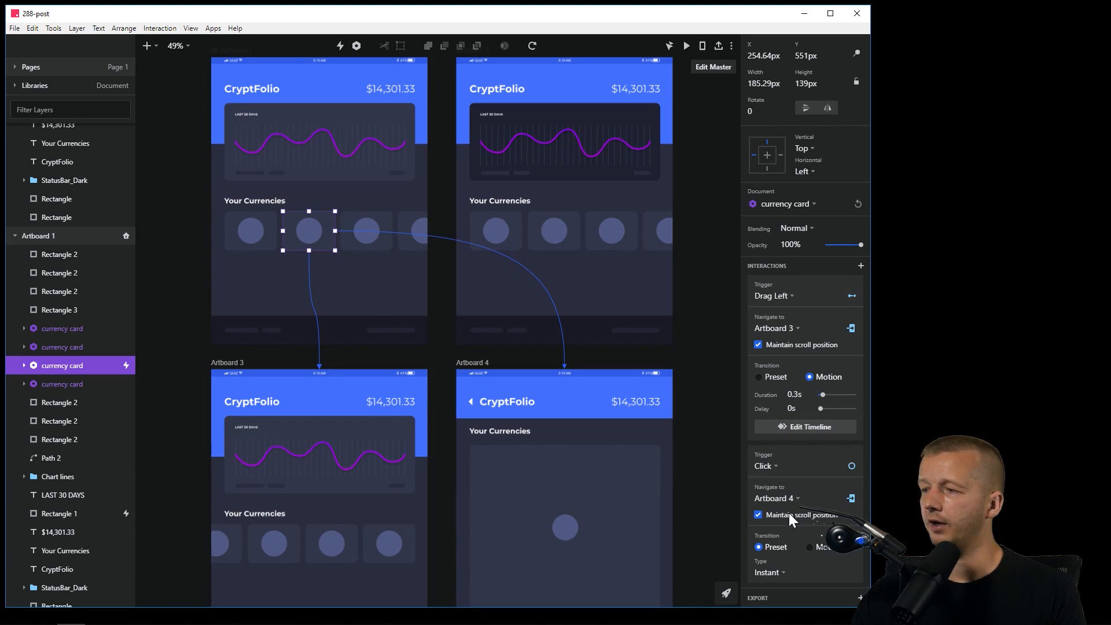
Set the card's Click interaction to a Motion transition with a 1s duration.
left_click(825, 549)
scroll(825, 556, "down", 1)
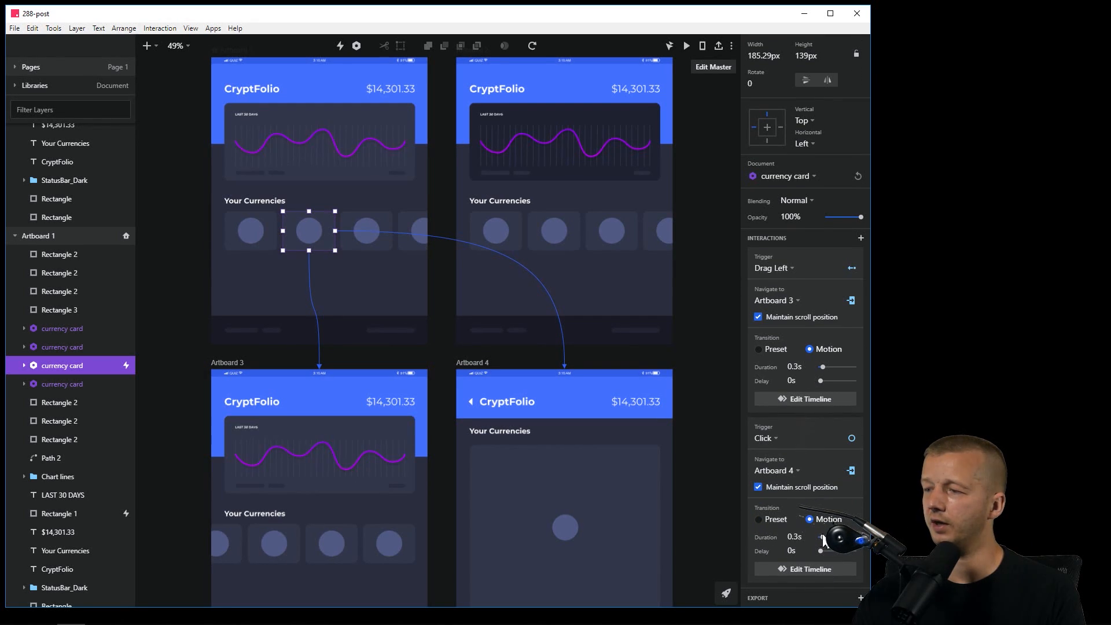
left_click_drag(823, 539, 823, 536)
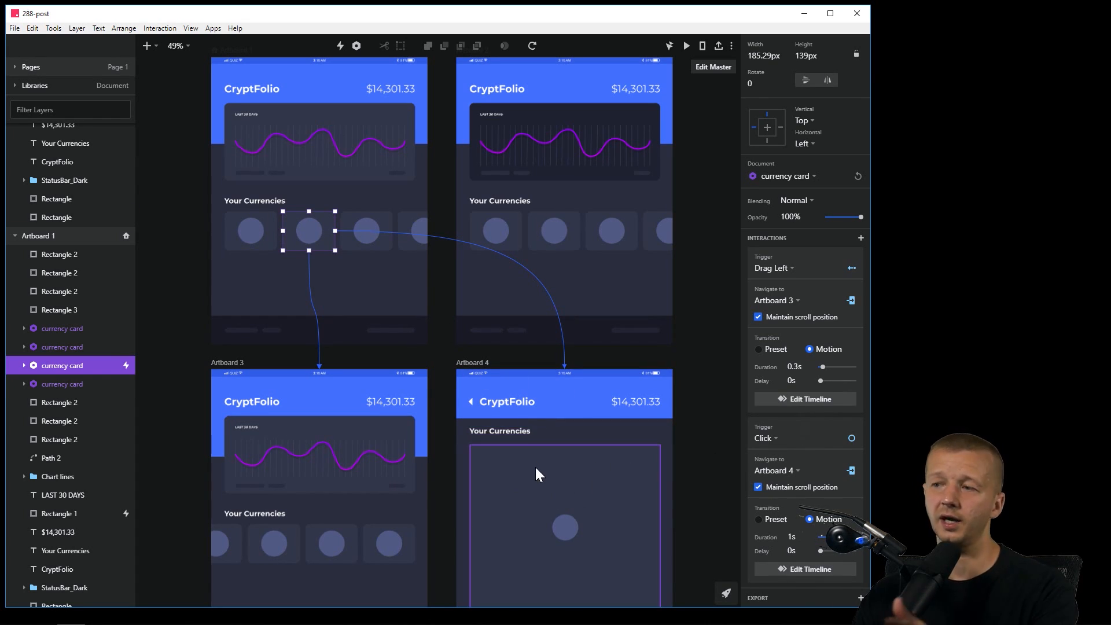
Add a Click interaction to Artboard 4's back arrow, navigating to Artboard 1 with a 1s Motion transition, and deselect it.
left_click(470, 401)
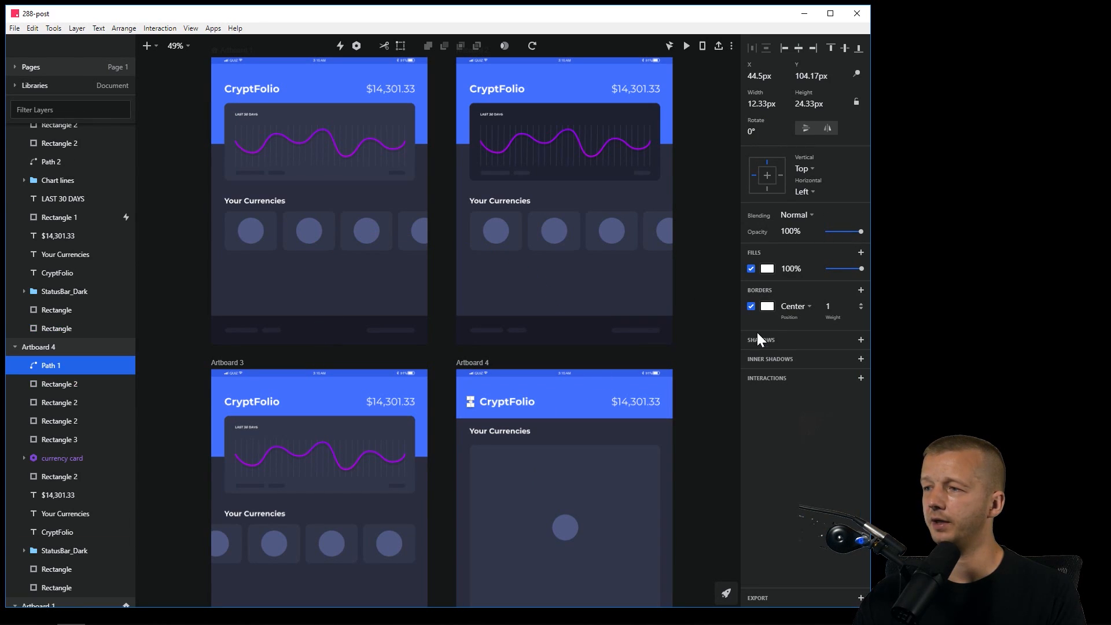
left_click(861, 378)
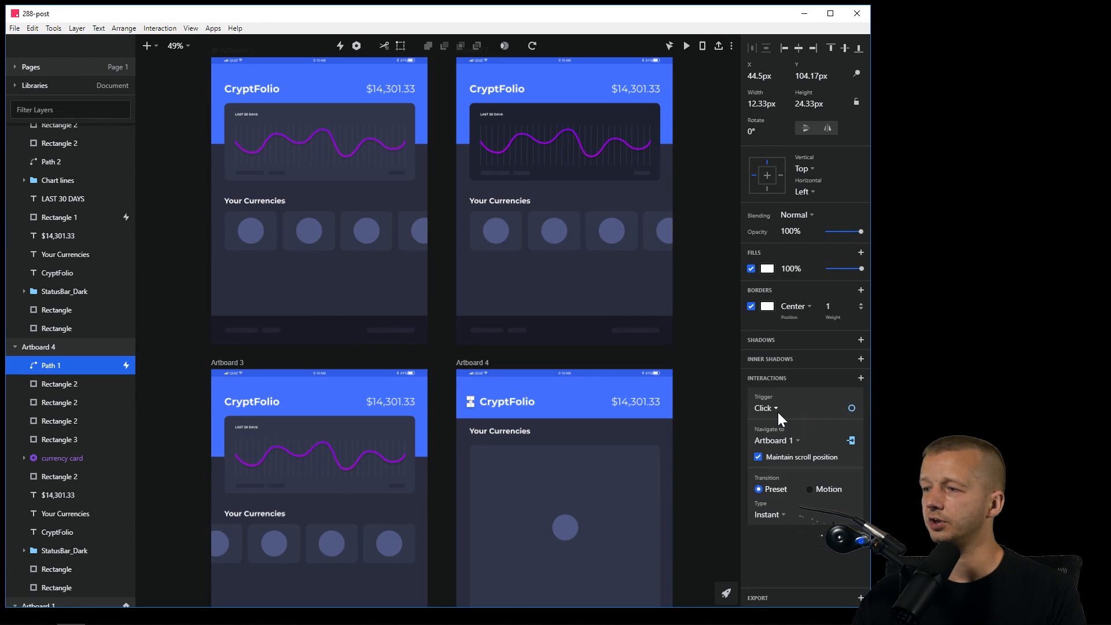
left_click(810, 490)
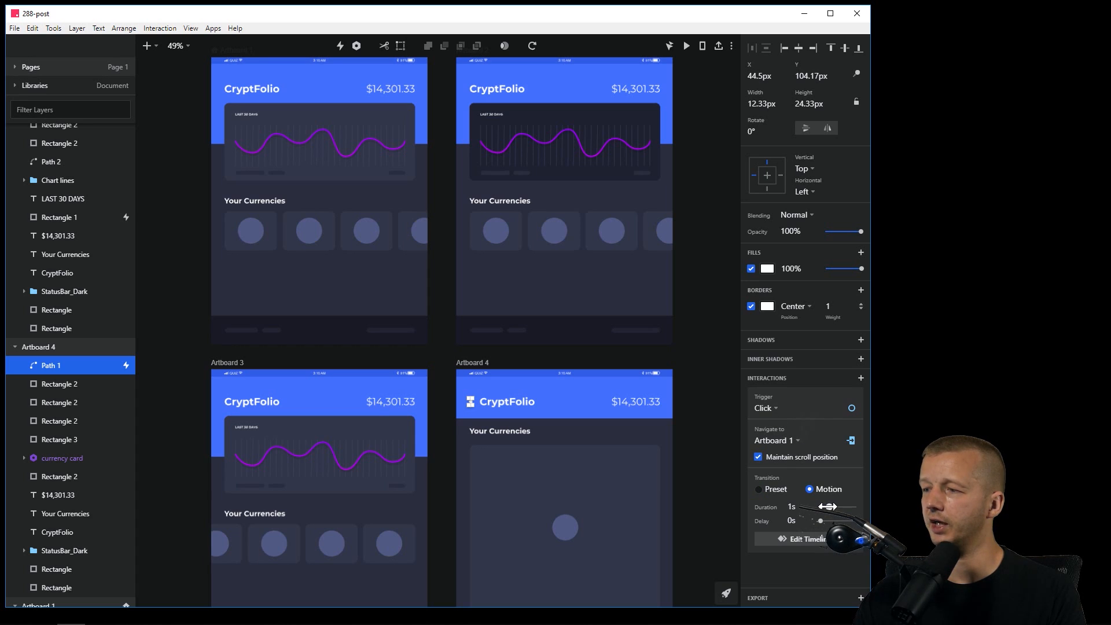
left_click(697, 297)
Preview the prototype from Artboard 1 and repeatedly test opening the second currency card's detail screen and returning with the back arrow.
scroll(372, 211, "up", 3)
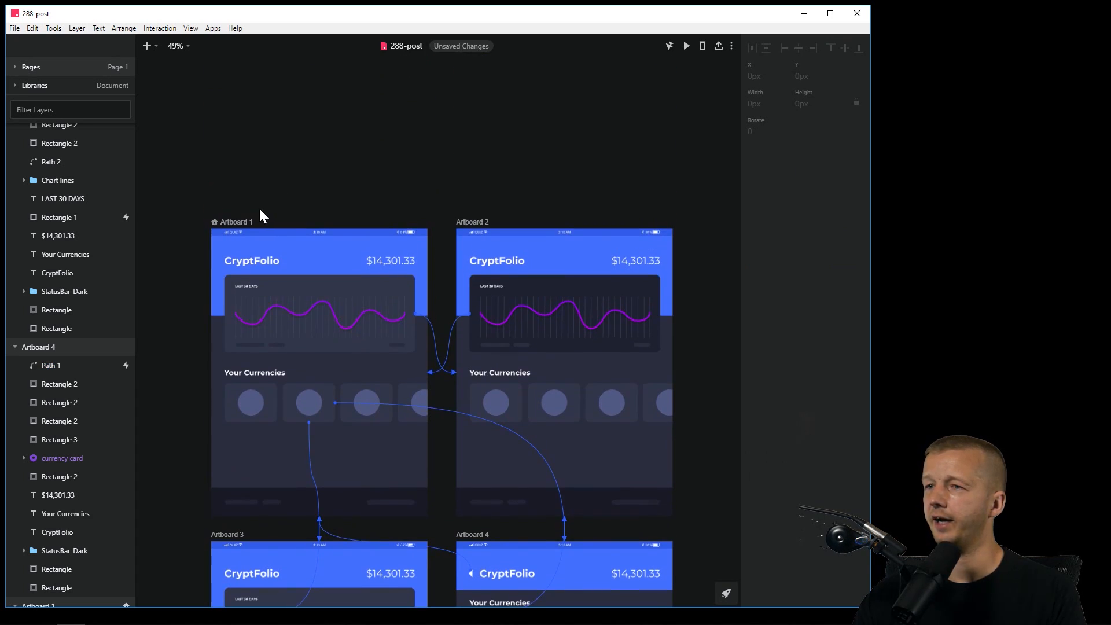
left_click(235, 222)
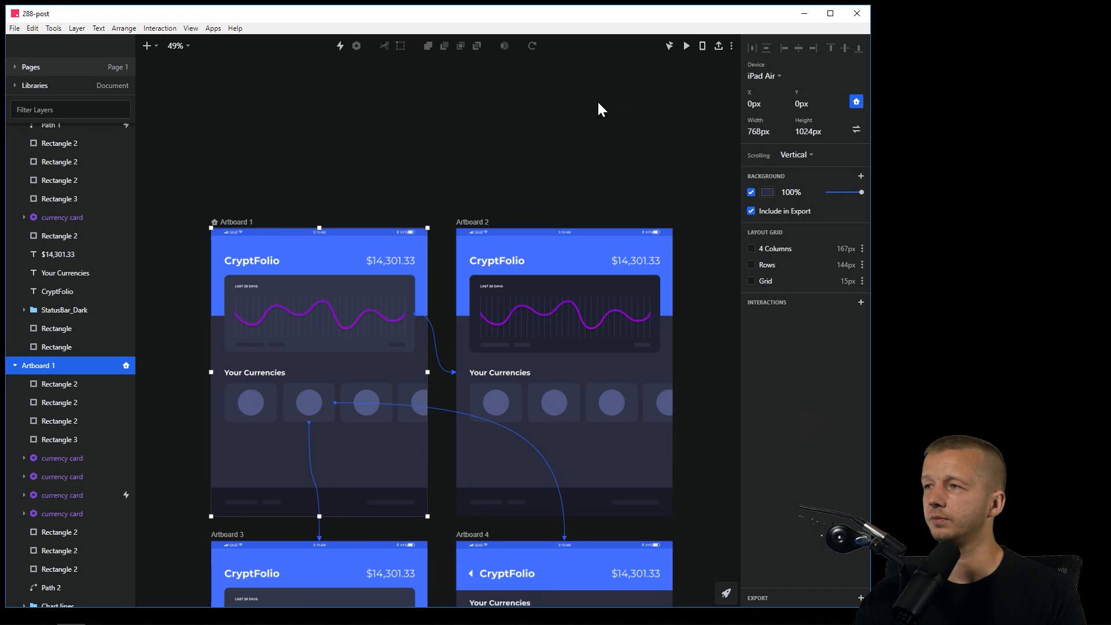
left_click(687, 45)
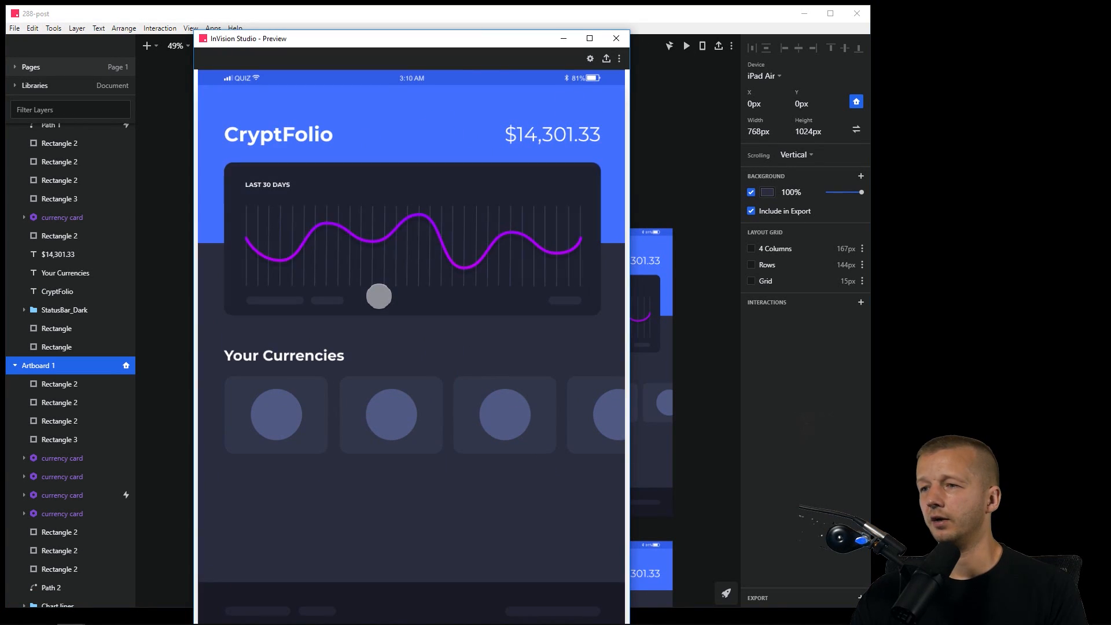
mouse_move(390, 424)
left_mouse_down()
mouse_move(334, 431)
mouse_move(391, 429)
left_mouse_up()
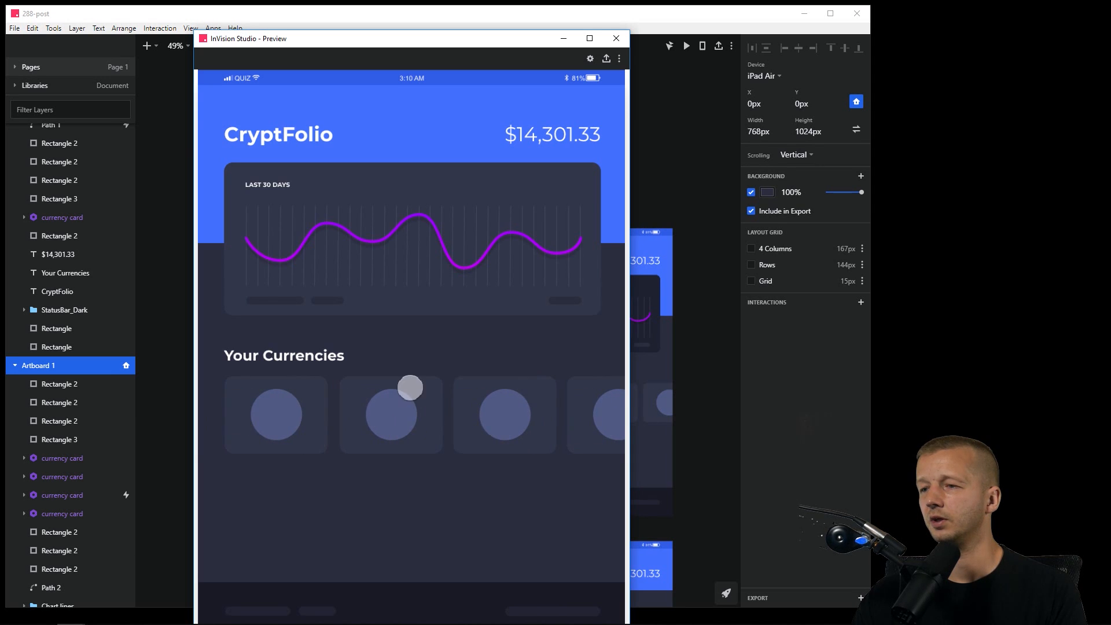
left_click(397, 421)
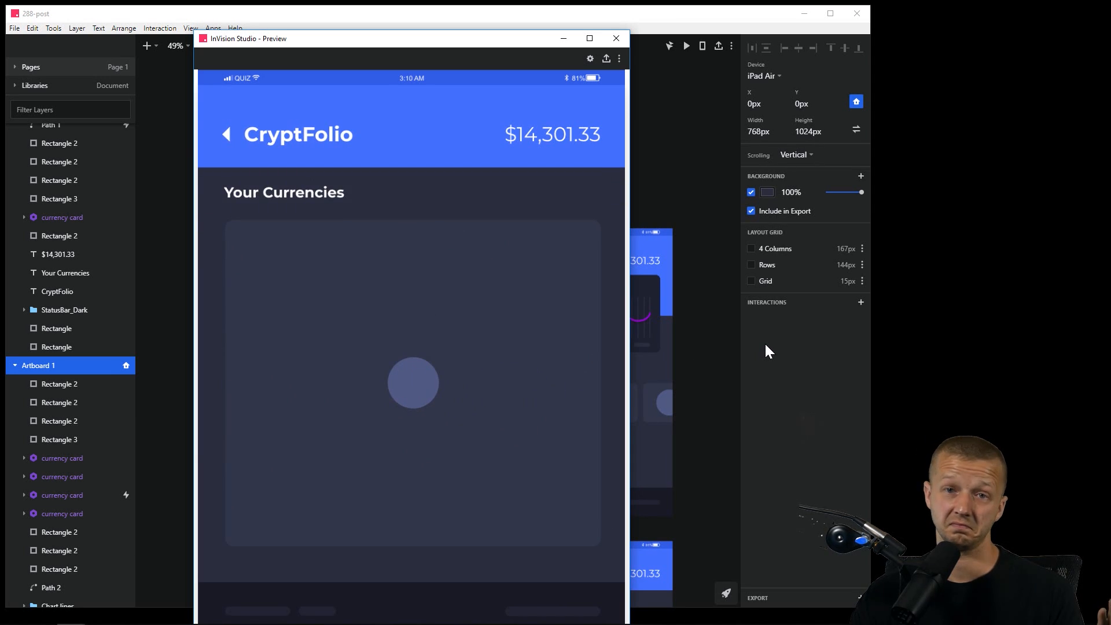
left_click(233, 135)
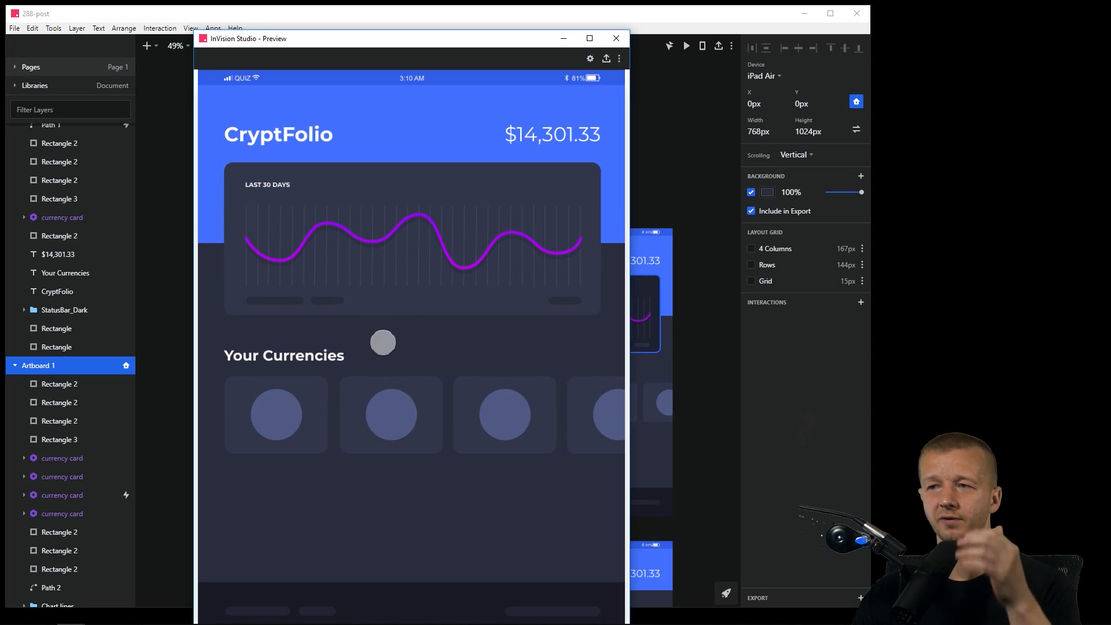
left_click(355, 287)
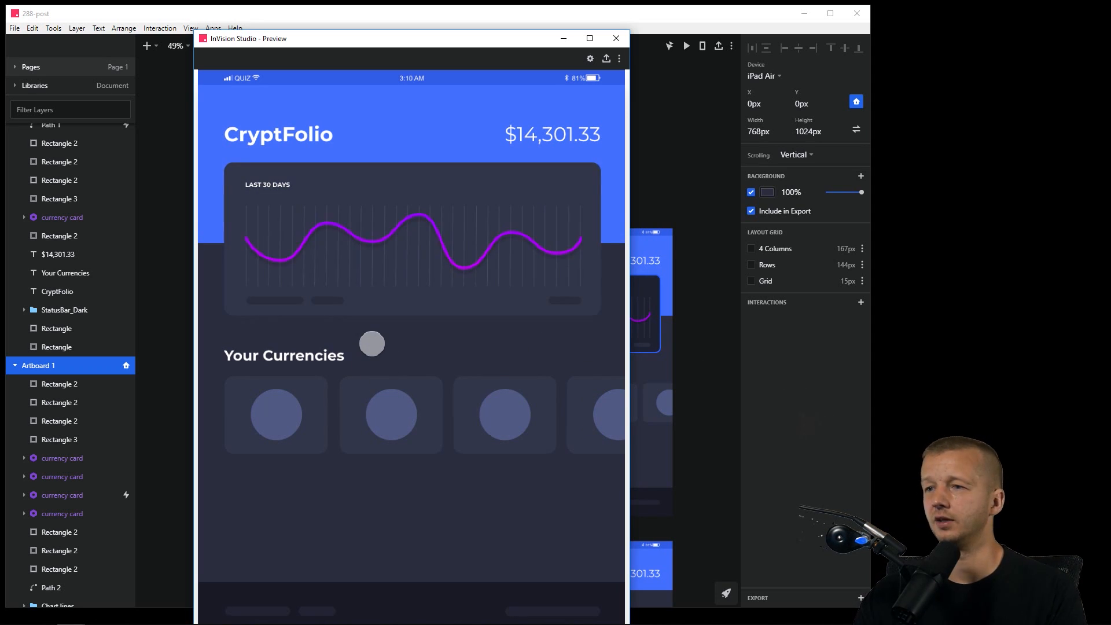
left_click(394, 433)
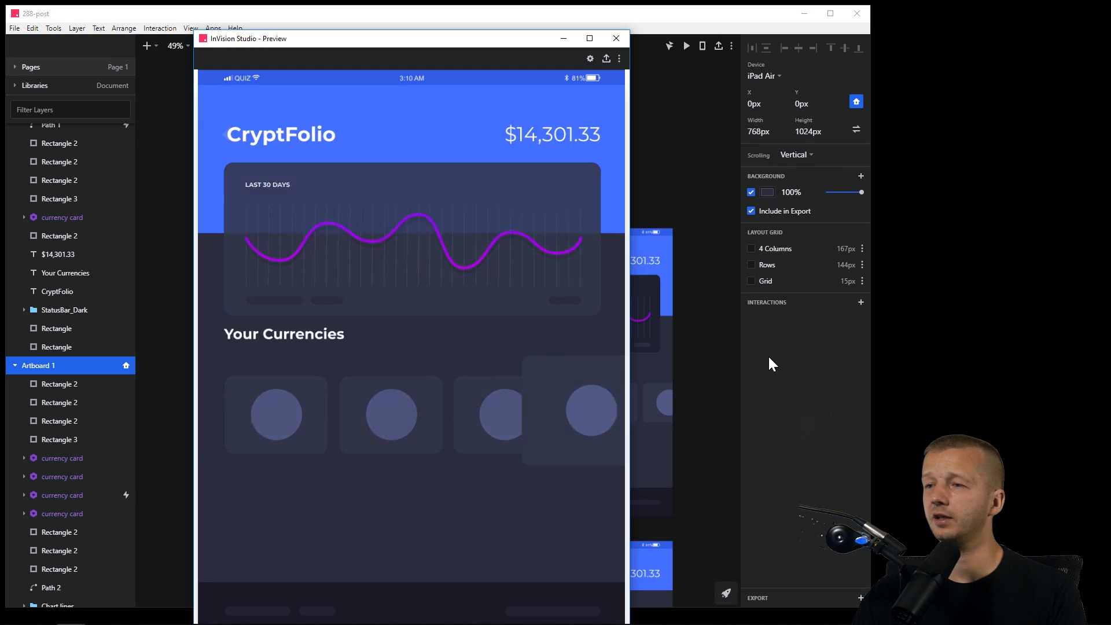
left_click(246, 143)
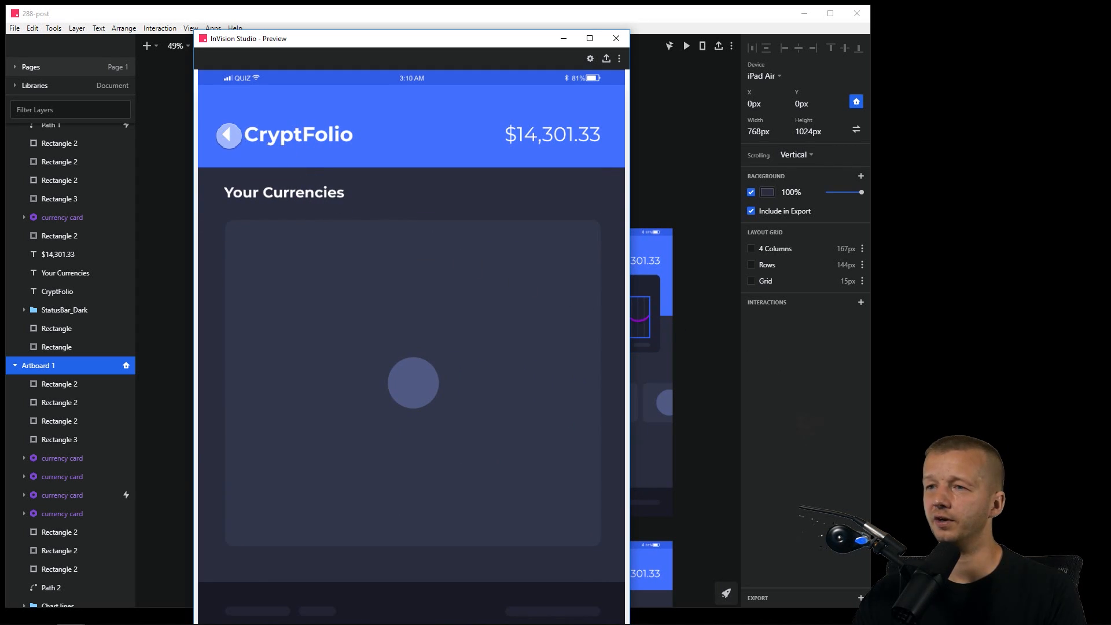